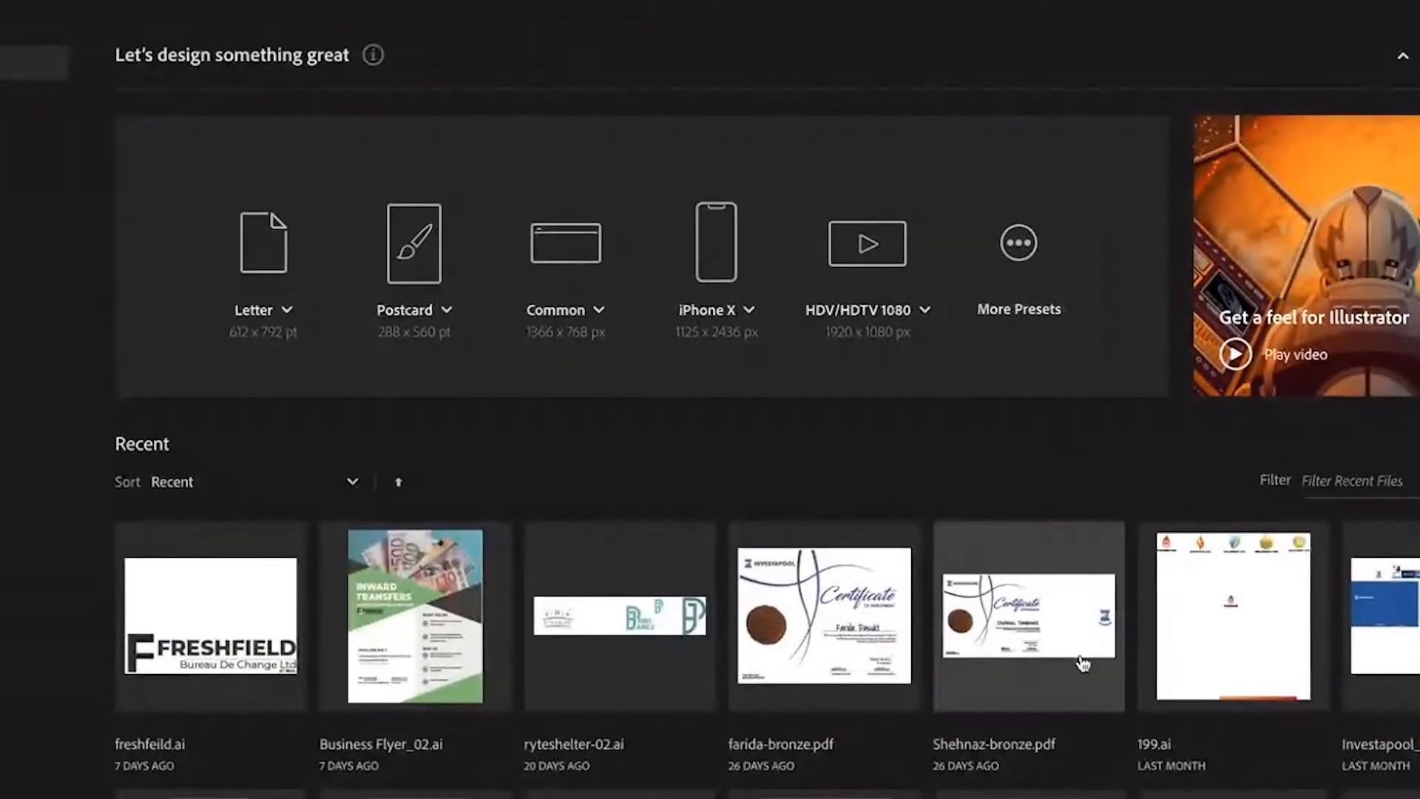
- Look through the recent files, then open the new document settings and browse the recent presets
{"action": "scroll", "coordinate": [1082, 663], "scroll_direction": "down", "scroll_amount": 2}
{"action": "scroll", "coordinate": [1081, 663], "scroll_direction": "down", "scroll_amount": 2}
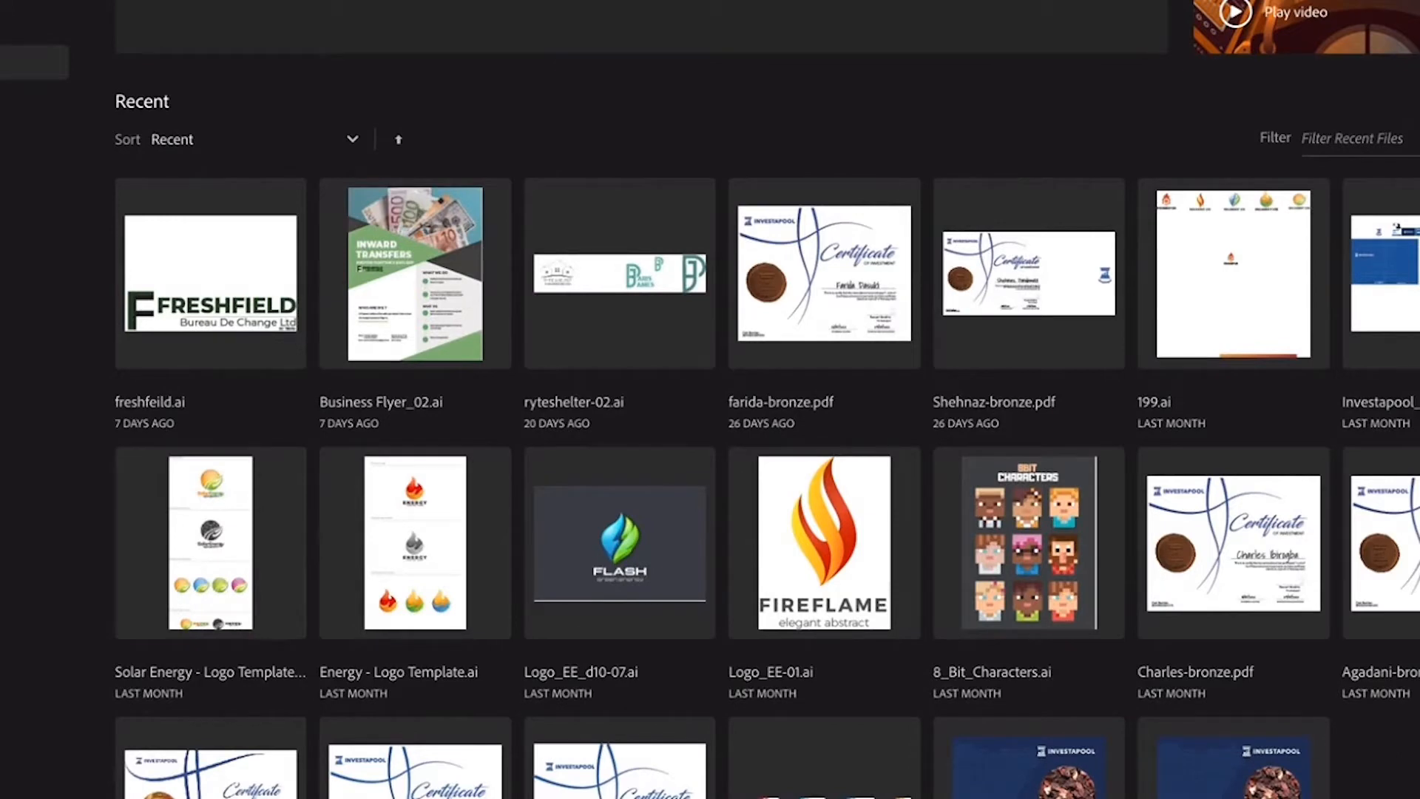
{"action": "key", "text": "super+n"}
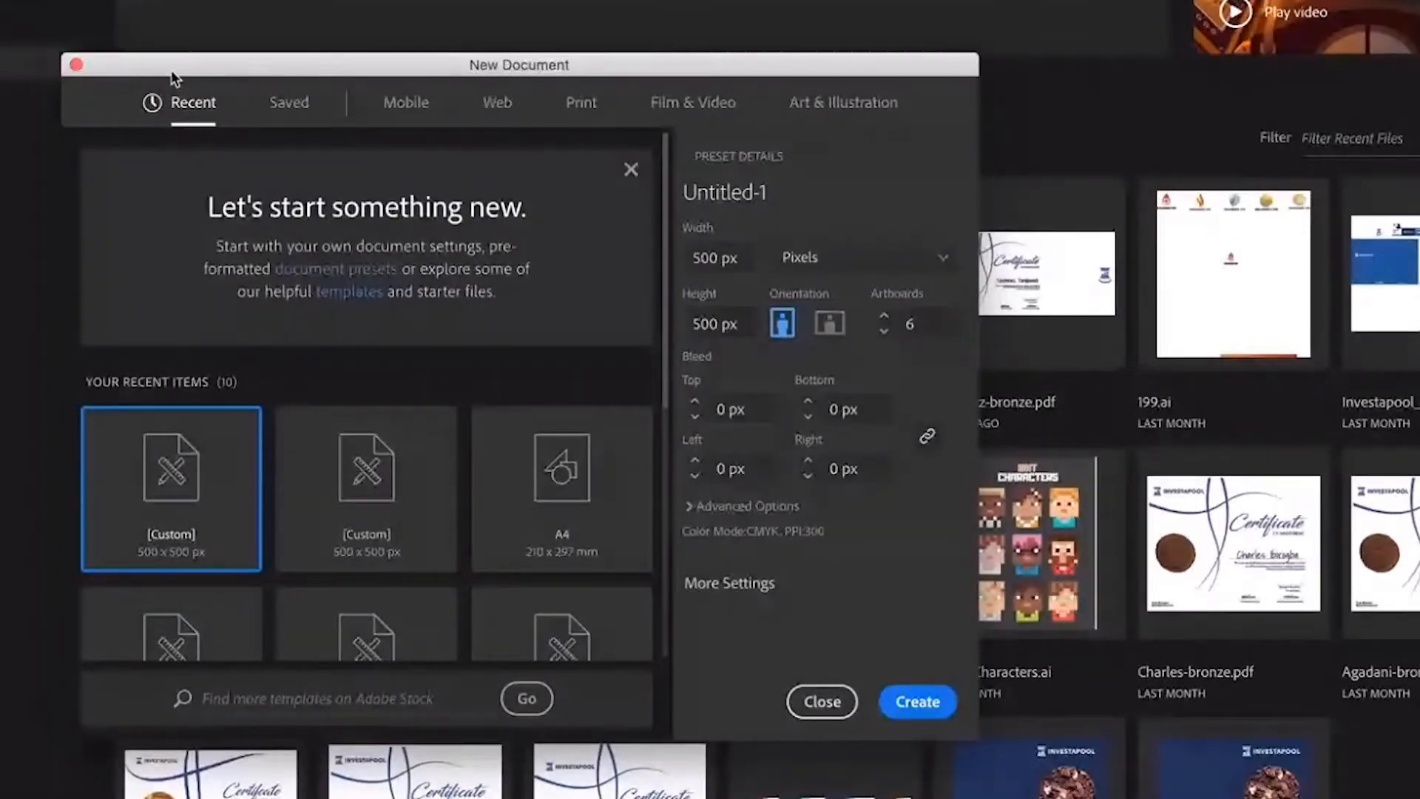
{"action": "left_click_drag", "start_coordinate": [172, 74], "coordinate": [299, 70]}
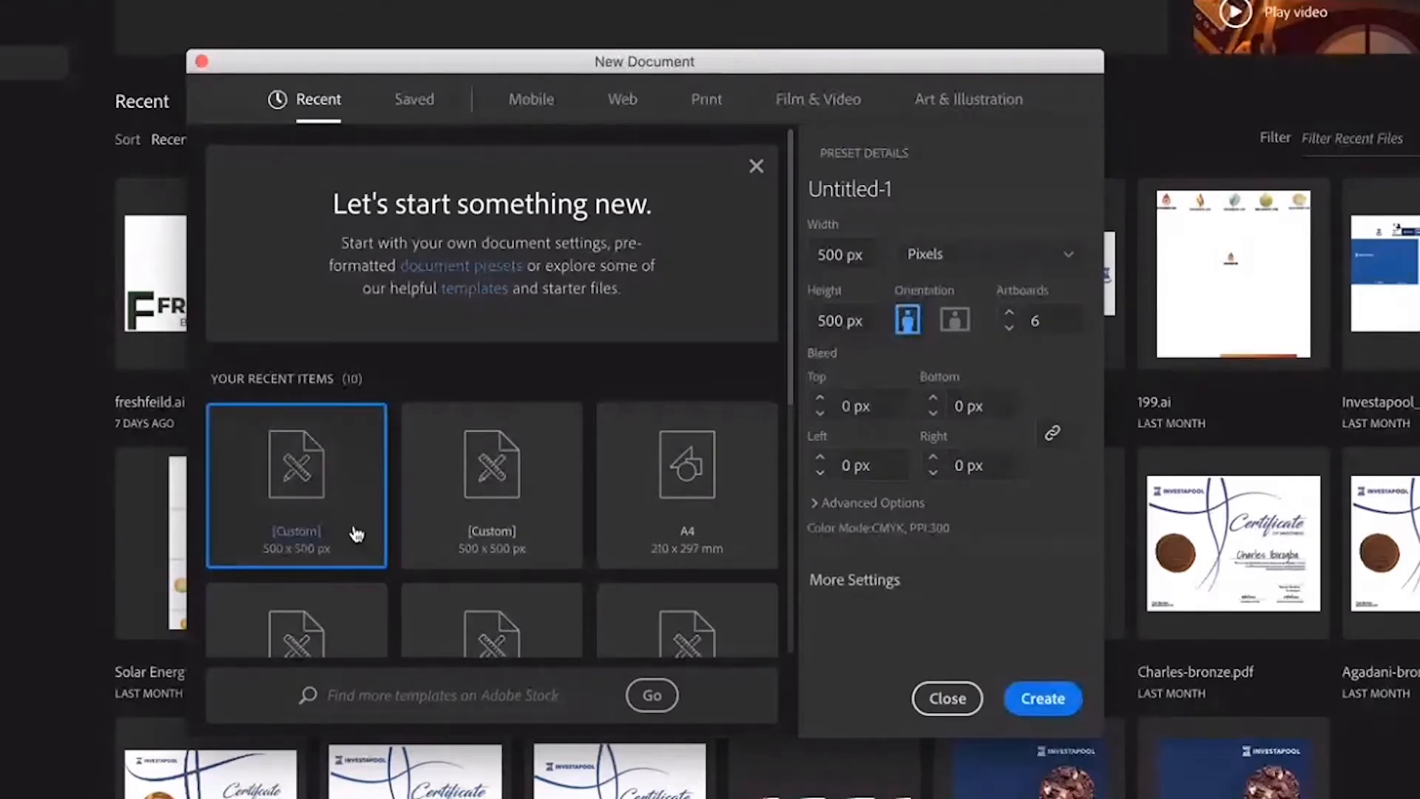
{"action": "scroll", "coordinate": [358, 534], "scroll_direction": "down", "scroll_amount": 5}
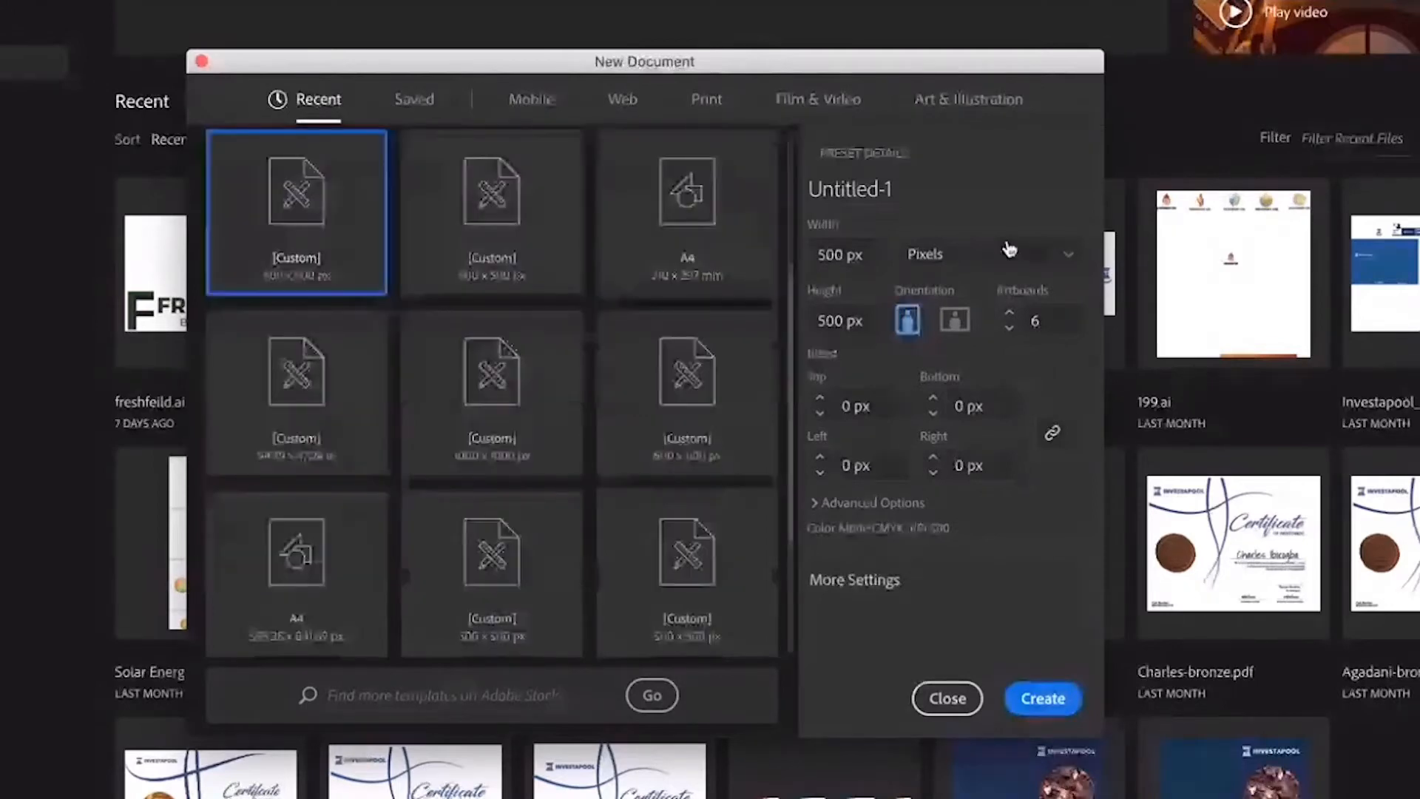
{"action": "scroll", "coordinate": [520, 398], "scroll_direction": "up", "scroll_amount": 3}
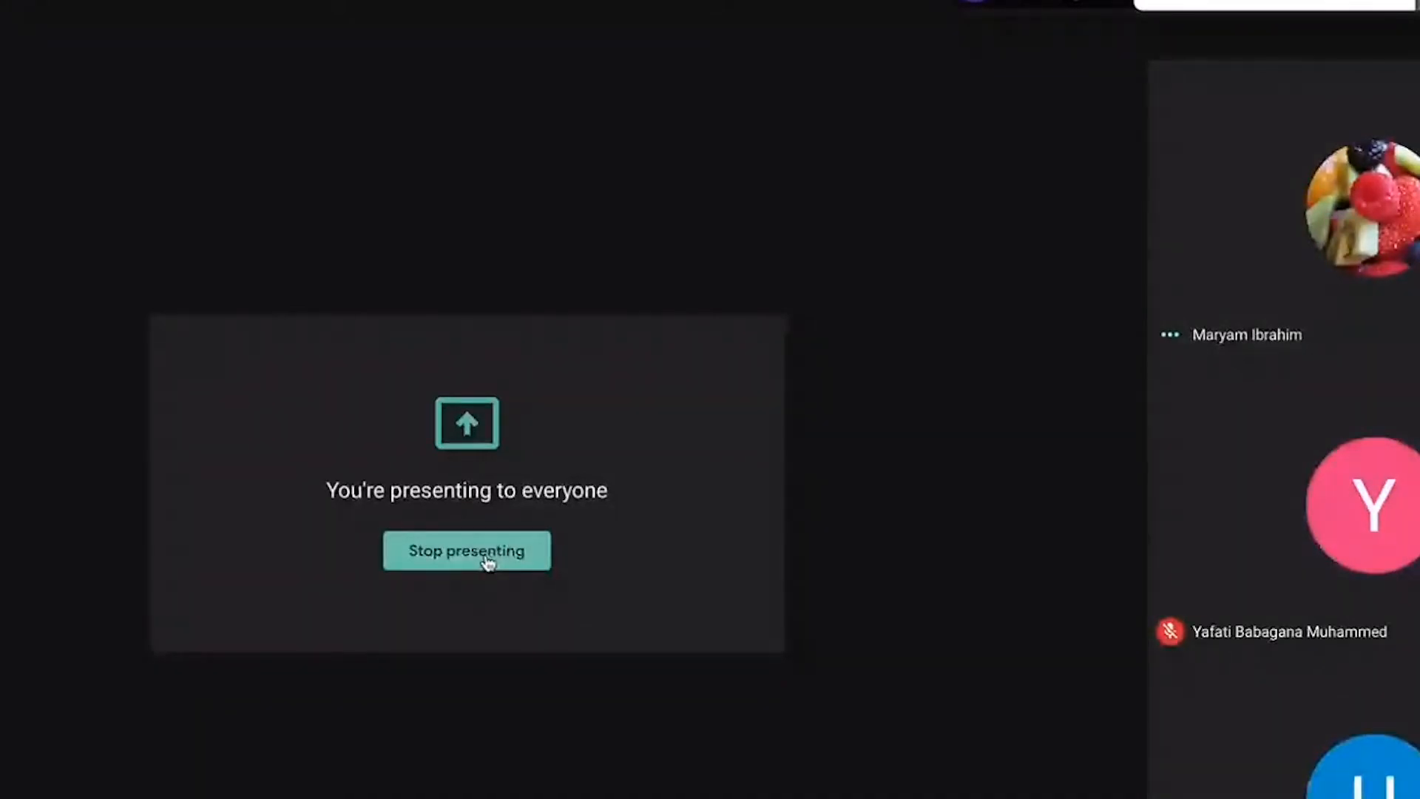
- Check the Google Meet chat for participants' replies on whether they are ready and can see the shared screen
{"action": "left_click", "coordinate": [1264, 6]}
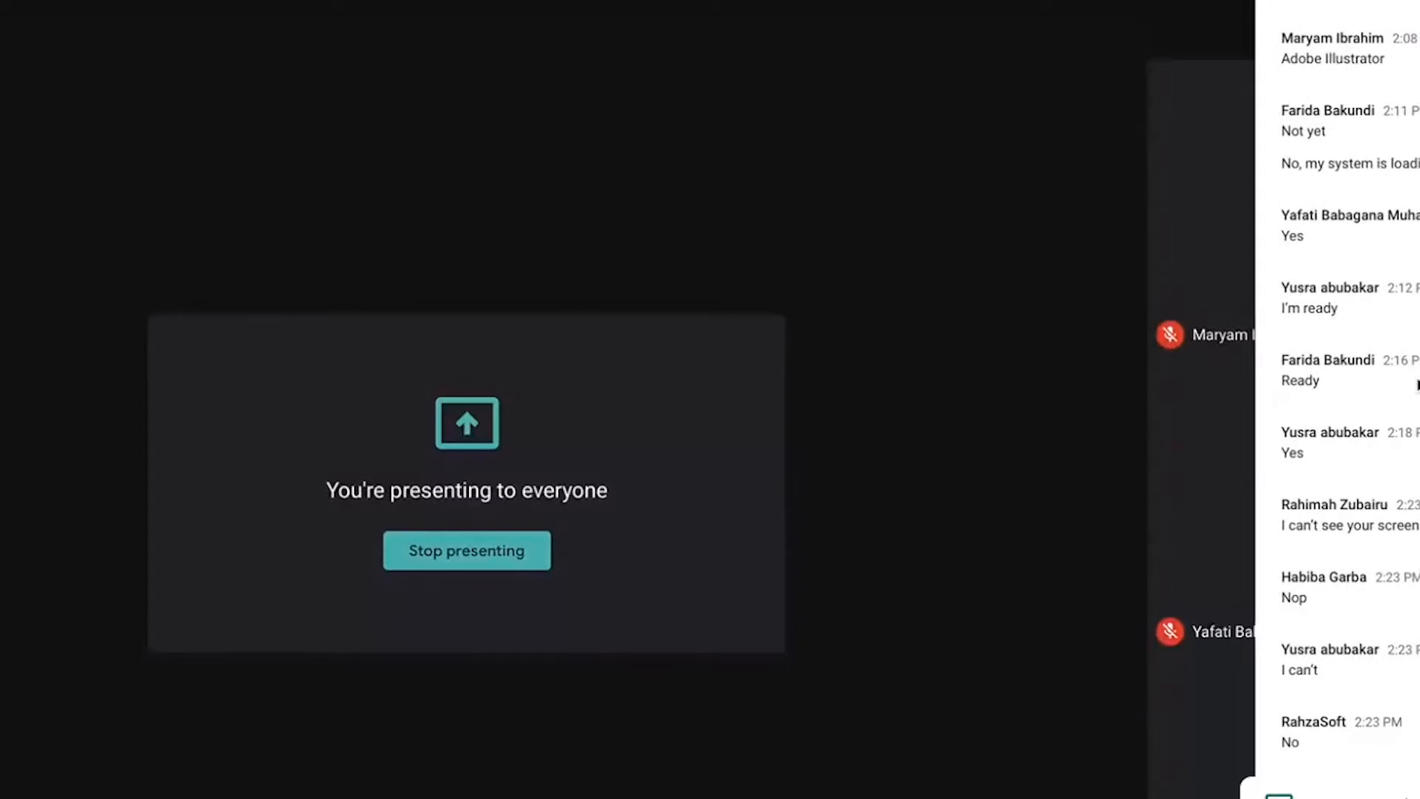
{"action": "scroll", "coordinate": [1417, 384], "scroll_direction": "down", "scroll_amount": 2}
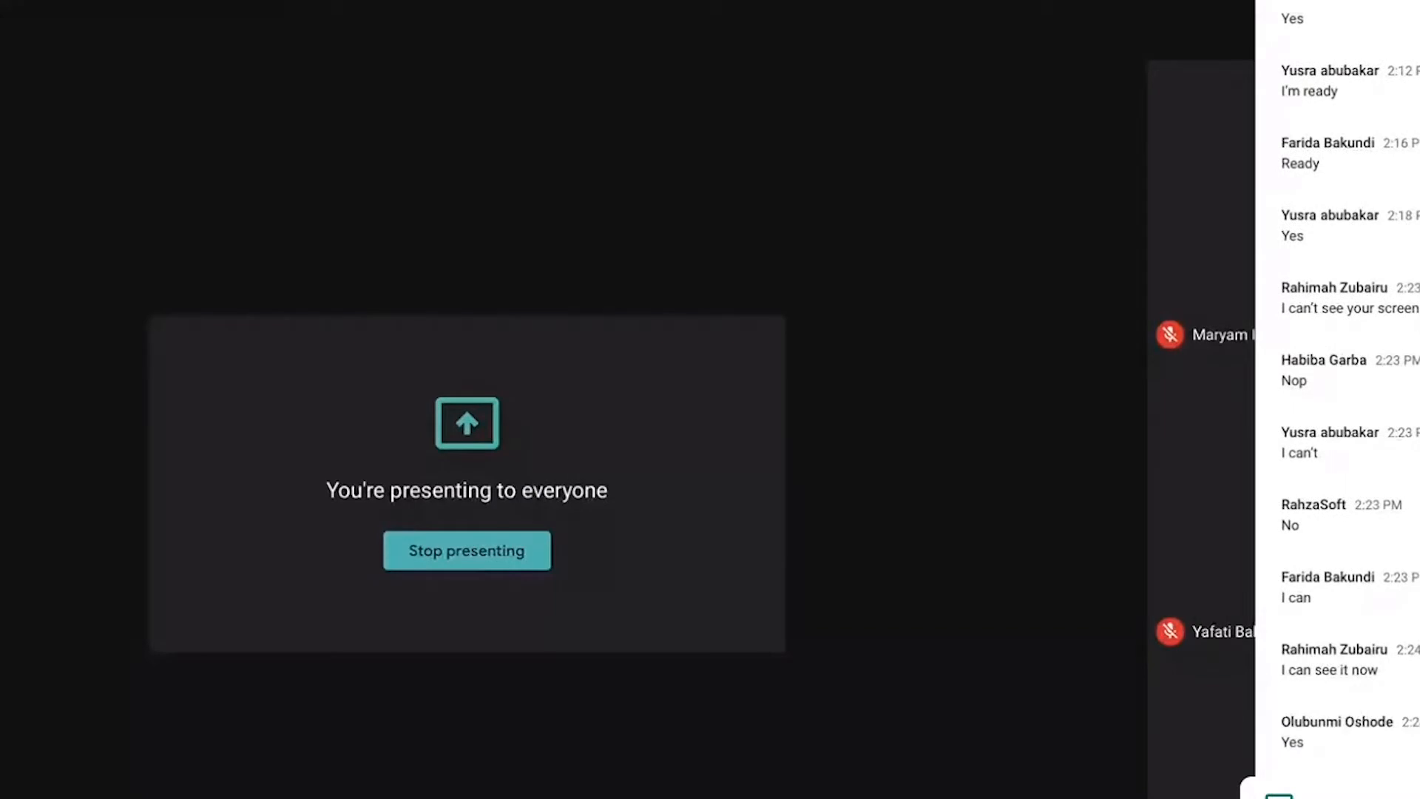
{"action": "key", "text": "ctrl+alt+c"}
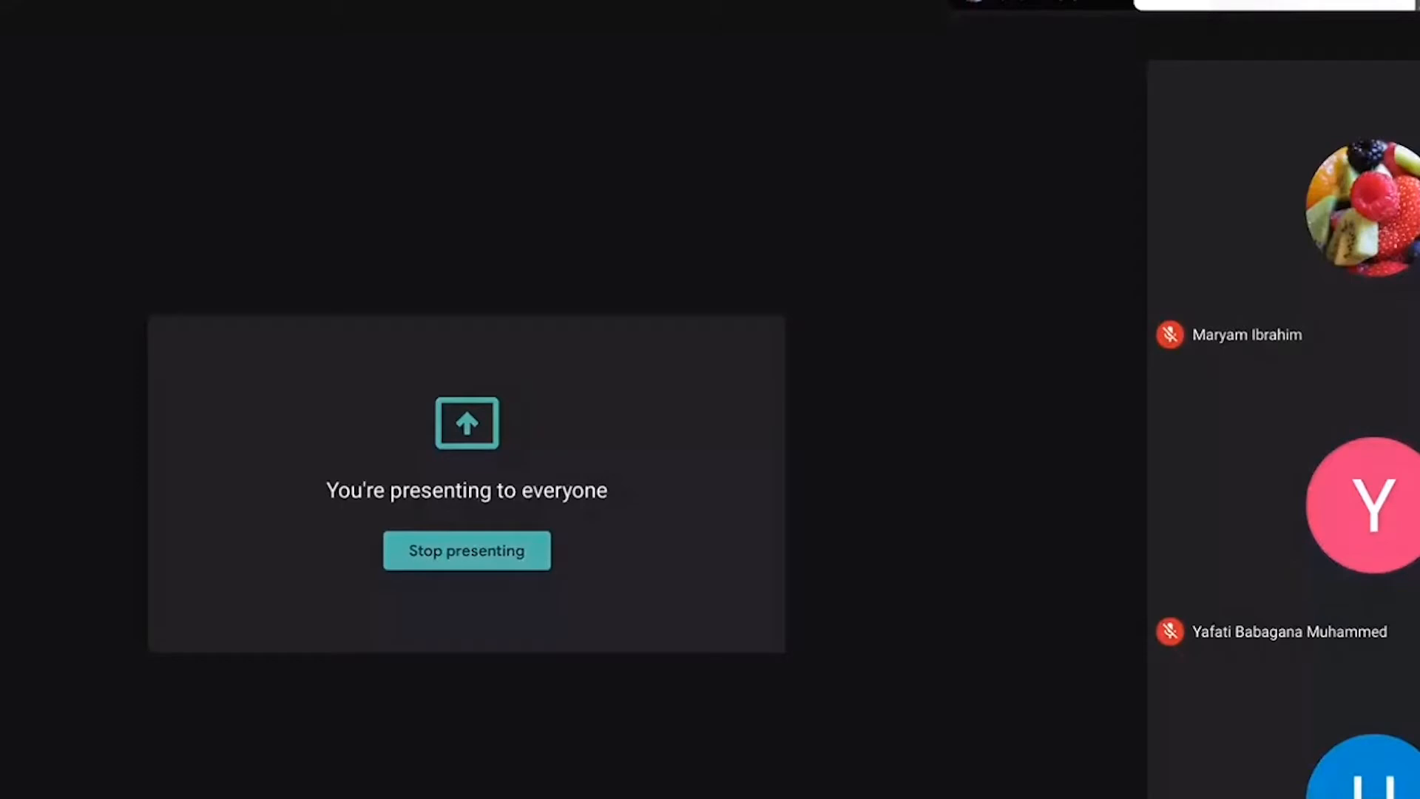
{"action": "key", "text": "ctrl+alt+c"}
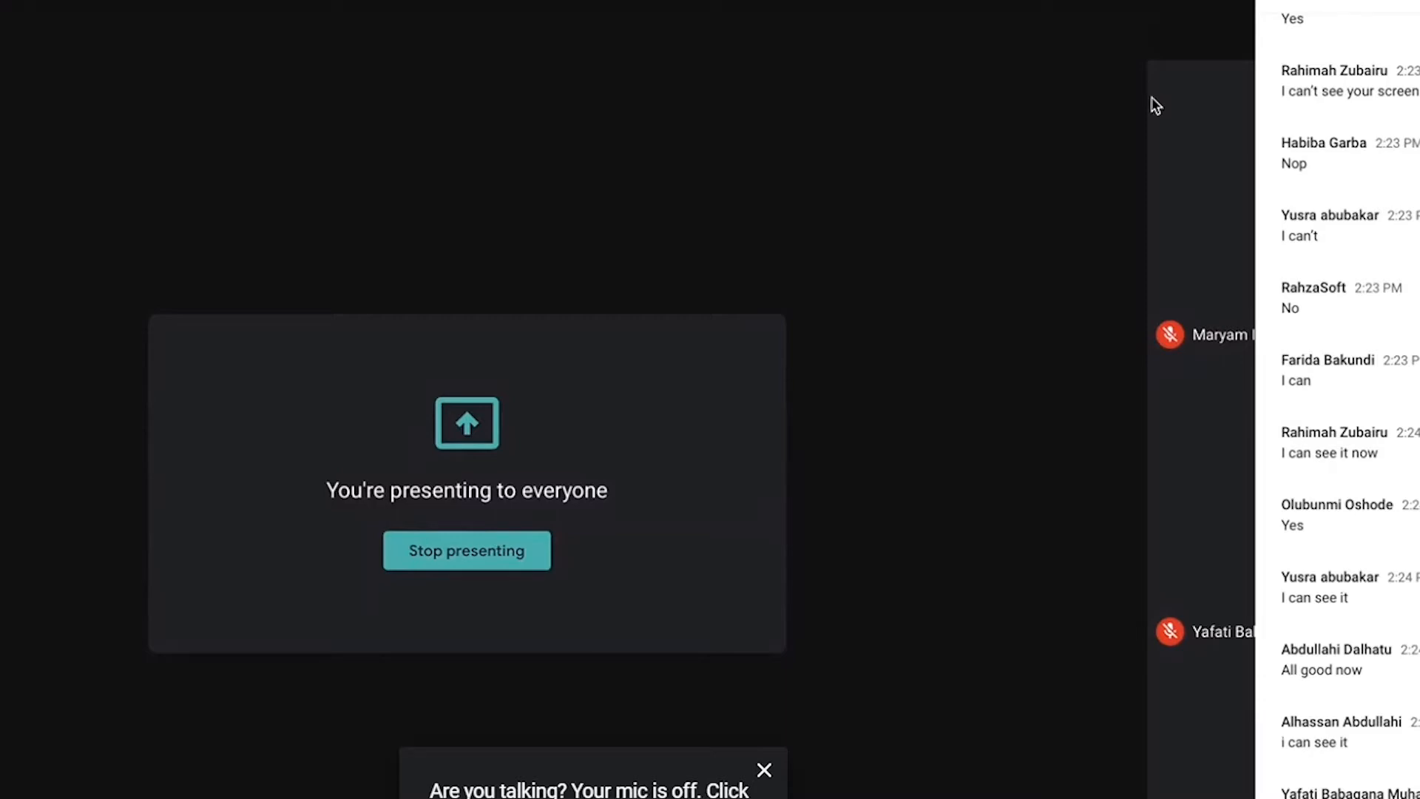
{"action": "left_click", "coordinate": [962, 109]}
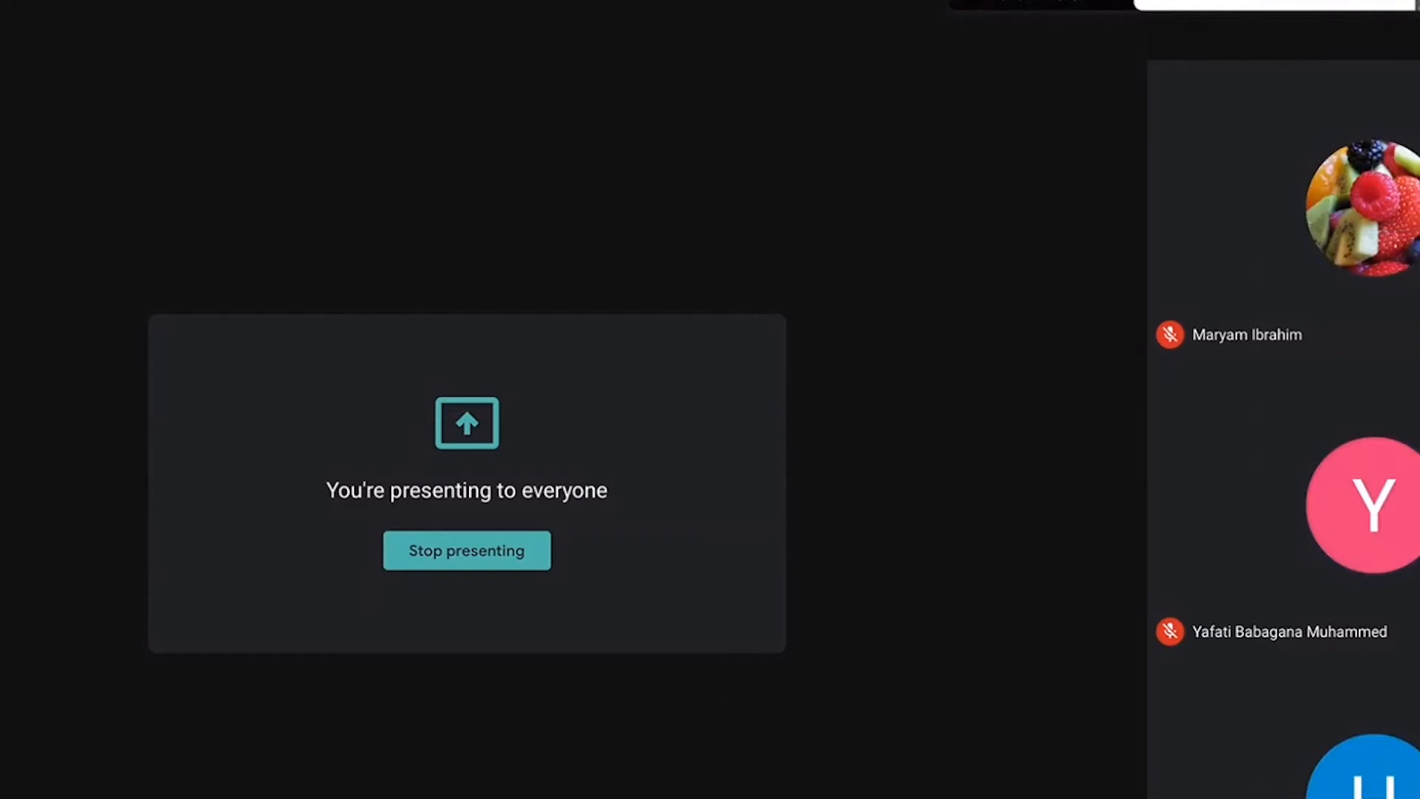
{"action": "left_click", "coordinate": [1418, 4]}
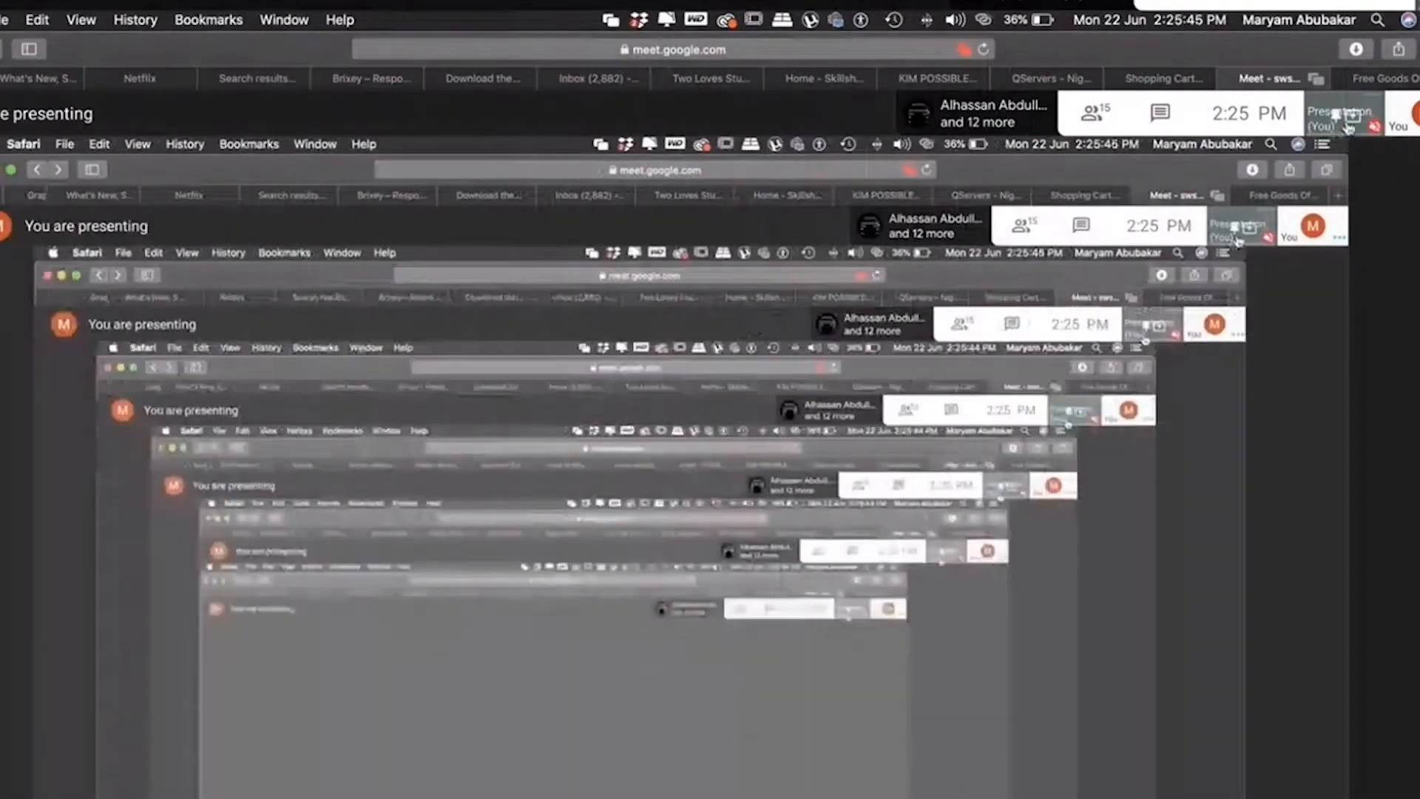
{"action": "left_click", "coordinate": [1351, 125]}
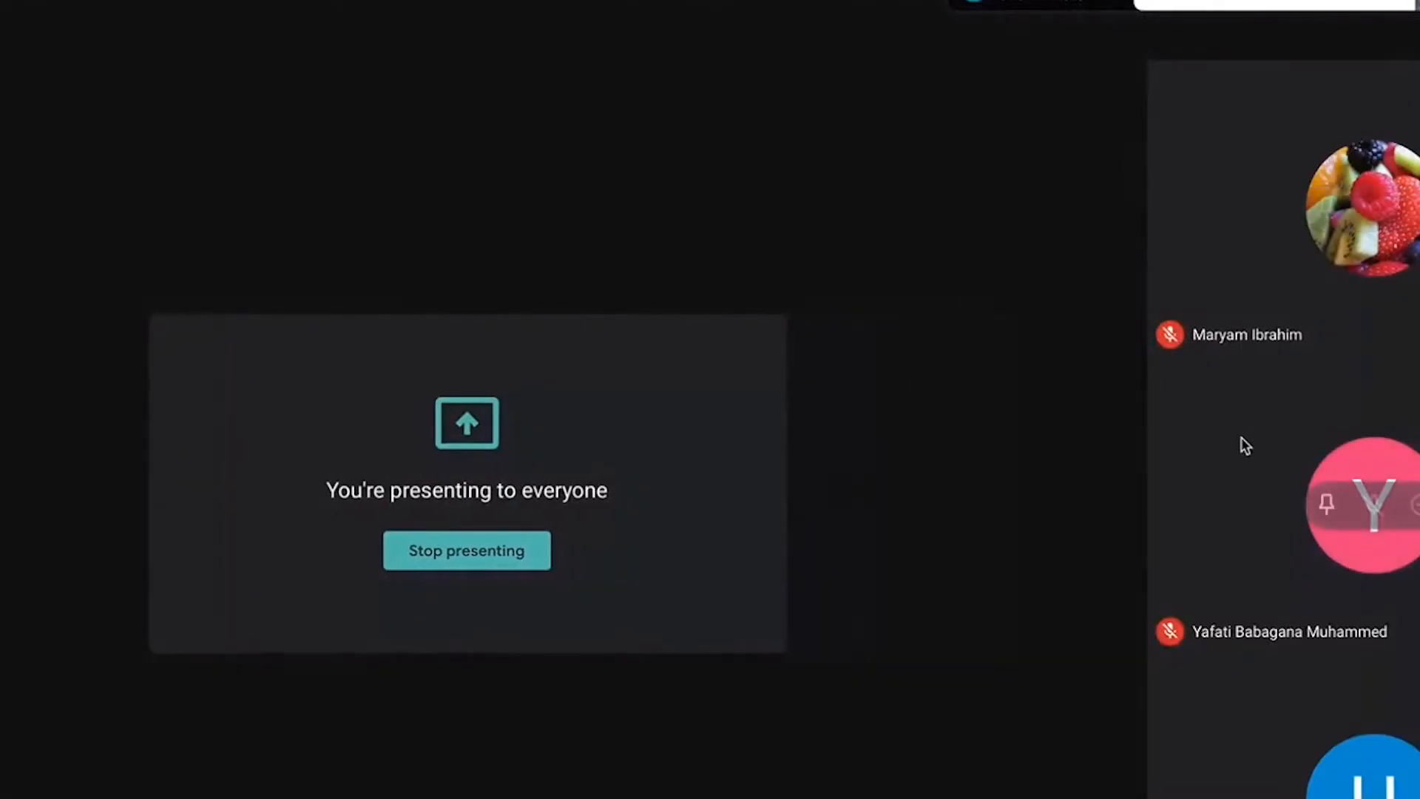
{"action": "left_click", "coordinate": [1331, 4]}
{"action": "scroll", "coordinate": [1374, 475], "scroll_direction": "up", "scroll_amount": 3}
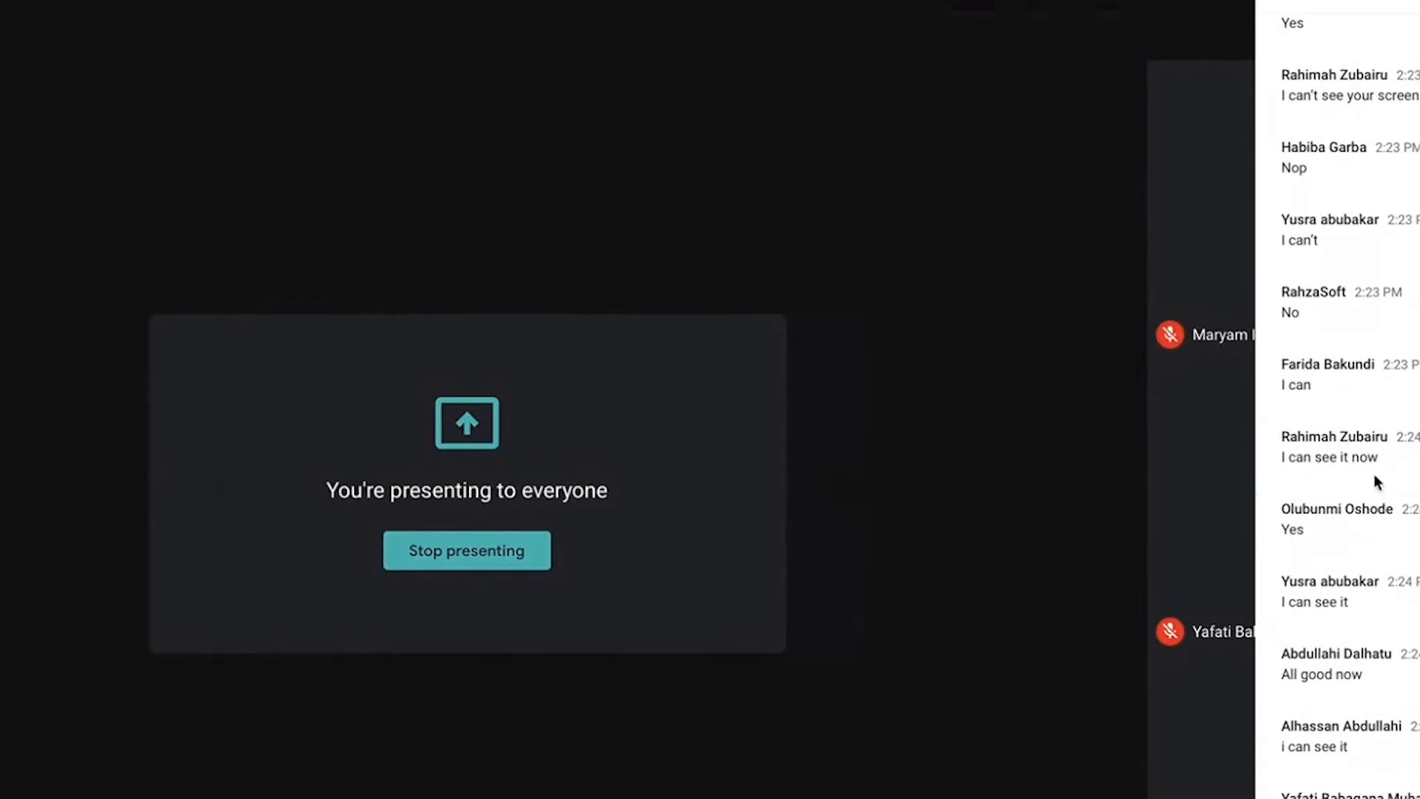
{"action": "scroll", "coordinate": [1373, 473], "scroll_direction": "down", "scroll_amount": 2}
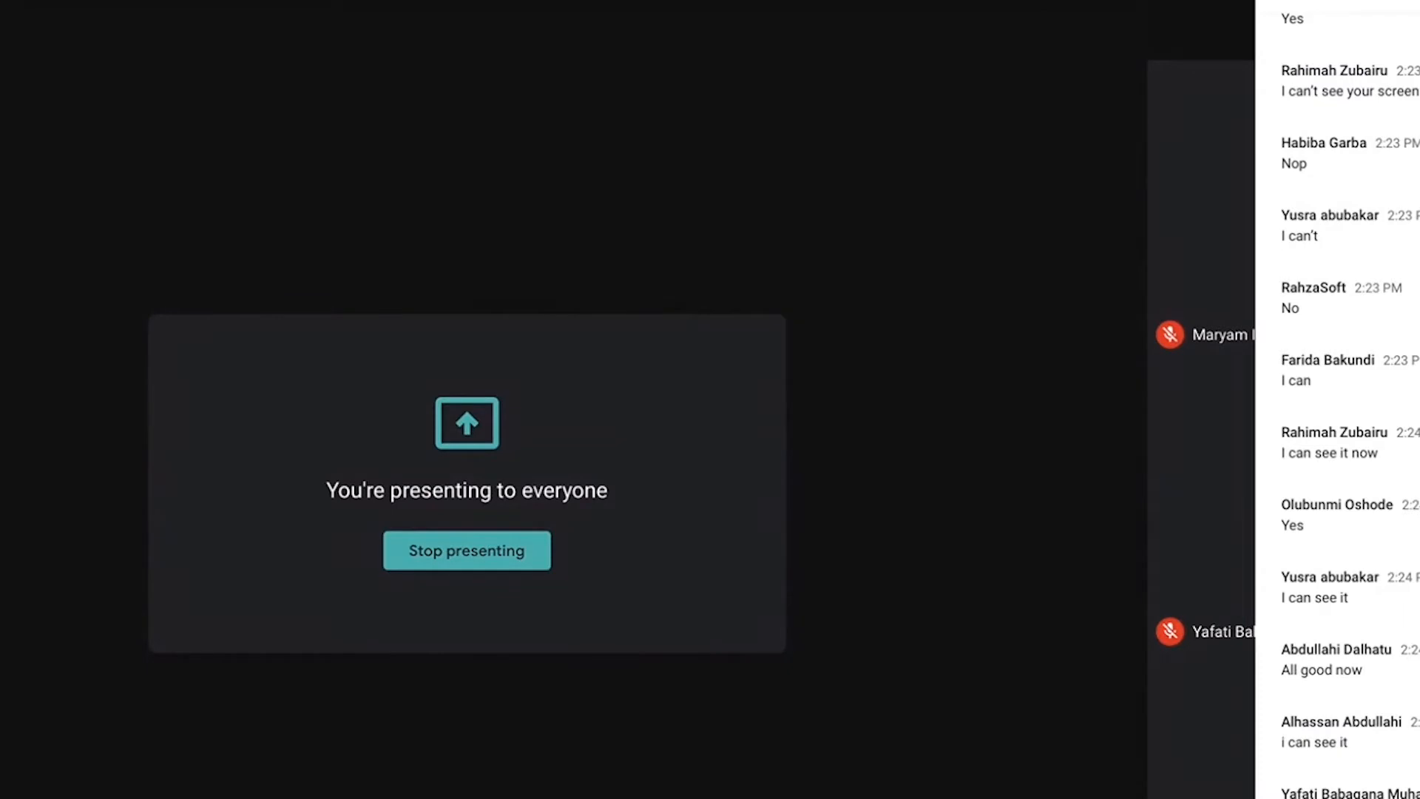
{"action": "key", "text": "ctrl+alt+c"}
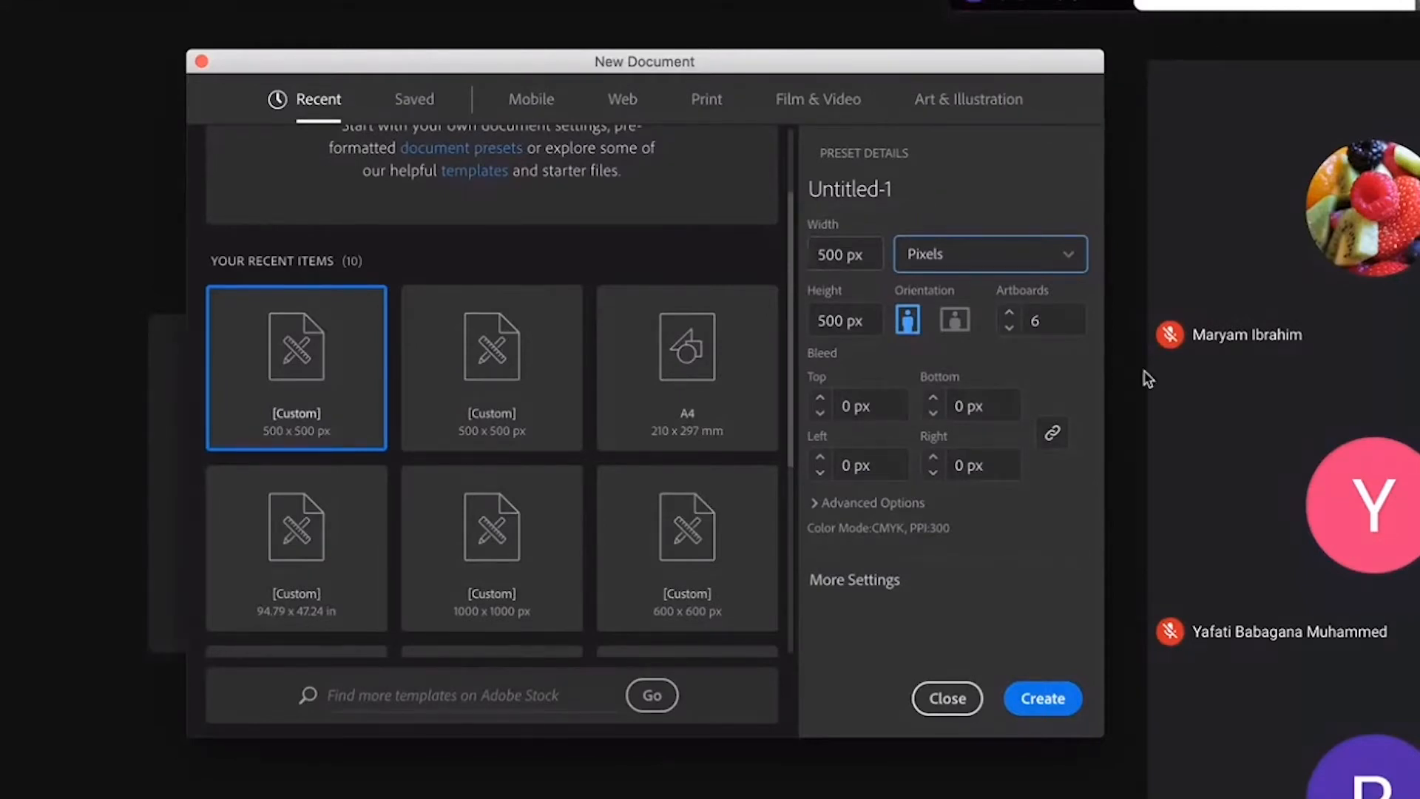
- Review the measurement units, raster effects and preview mode options in the new document settings
{"action": "left_click", "coordinate": [986, 272]}
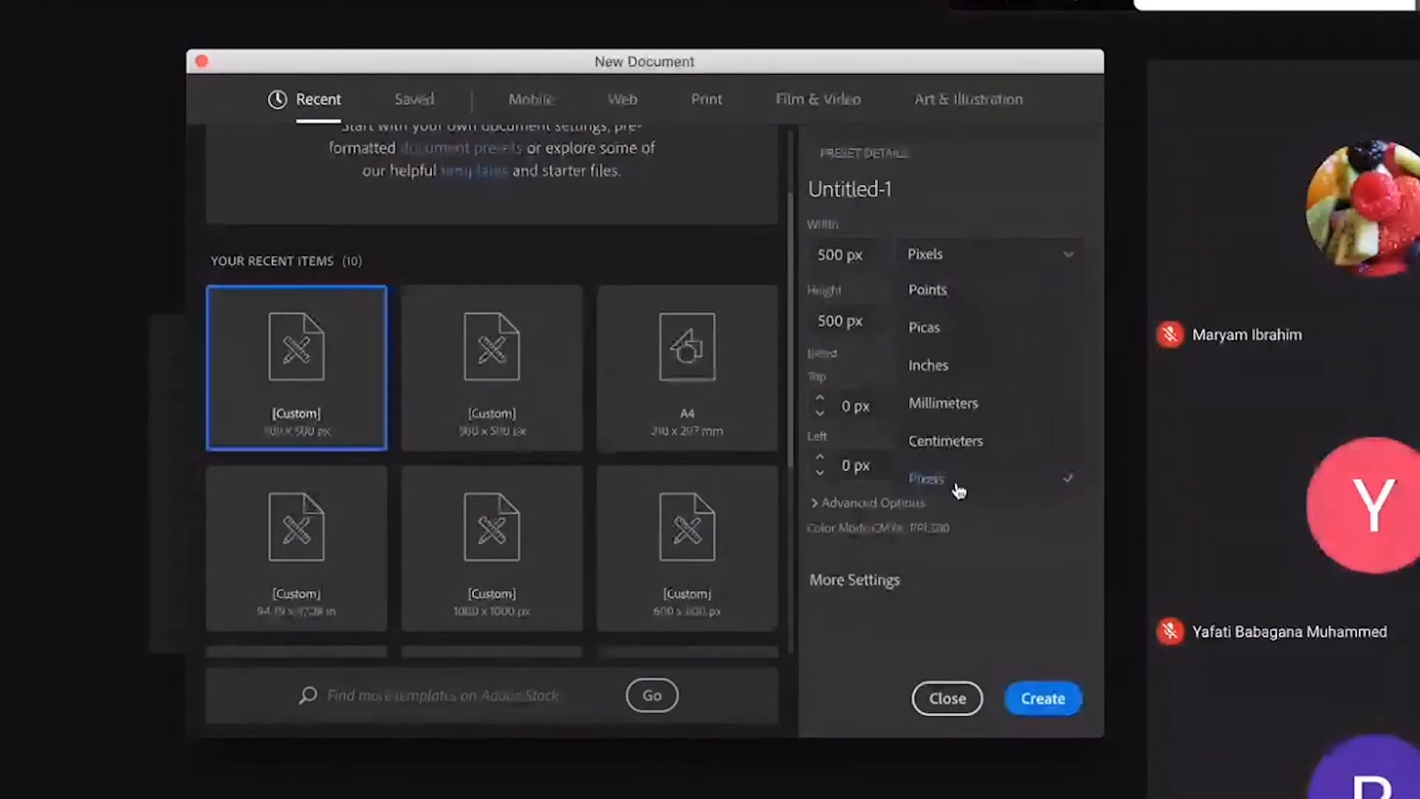
{"action": "left_click", "coordinate": [1010, 262]}
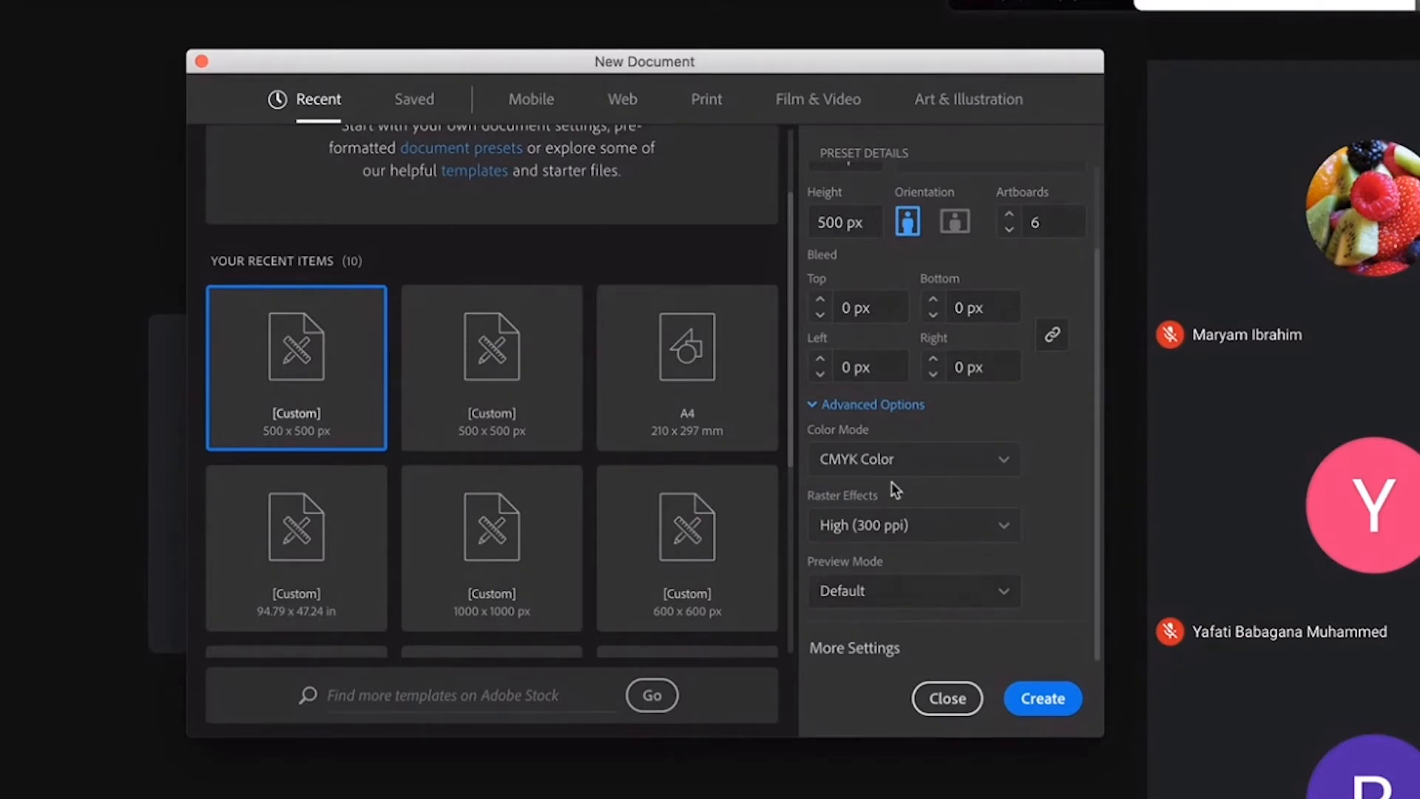
{"action": "left_click", "coordinate": [1004, 526]}
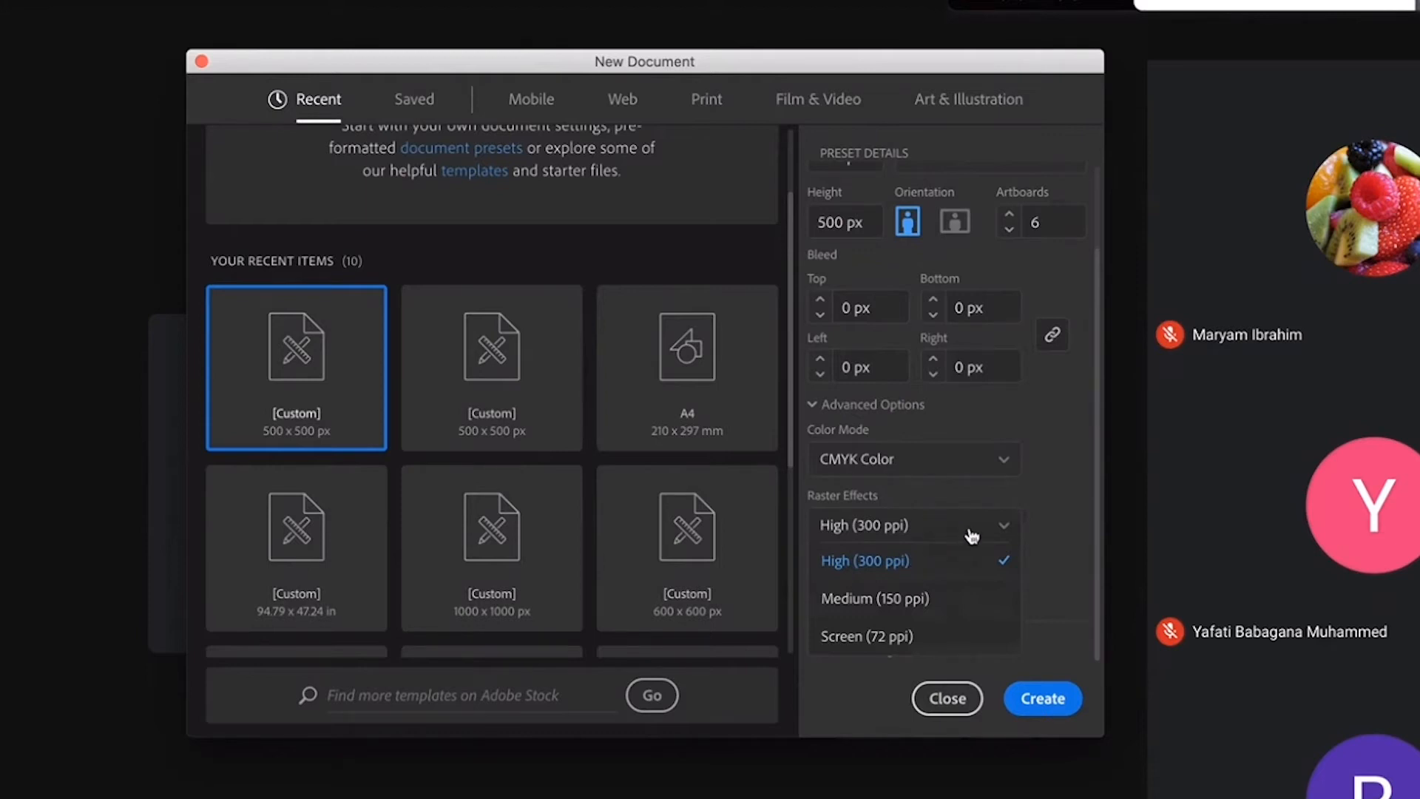
{"action": "left_click", "coordinate": [972, 536]}
{"action": "left_click", "coordinate": [981, 592]}
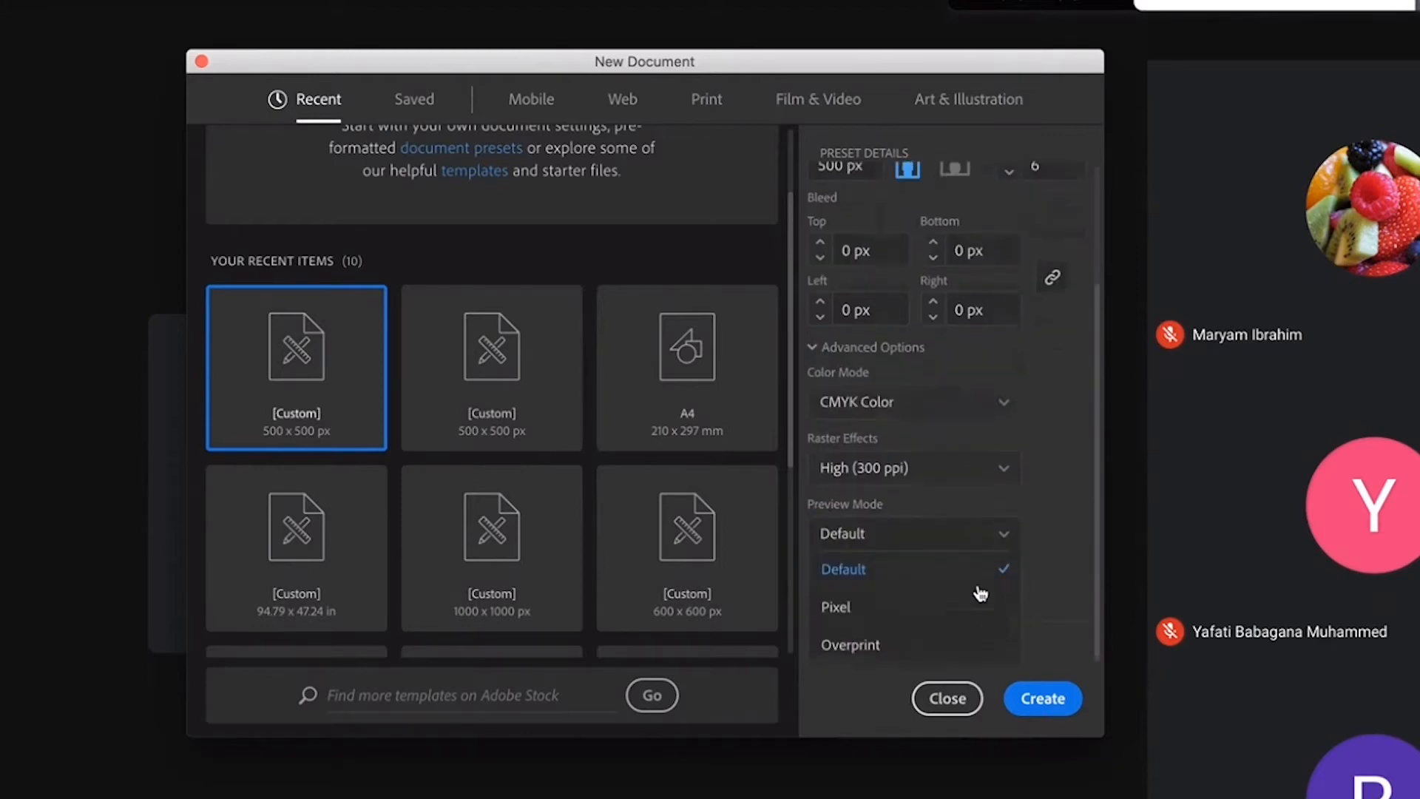
{"action": "left_click", "coordinate": [985, 580]}
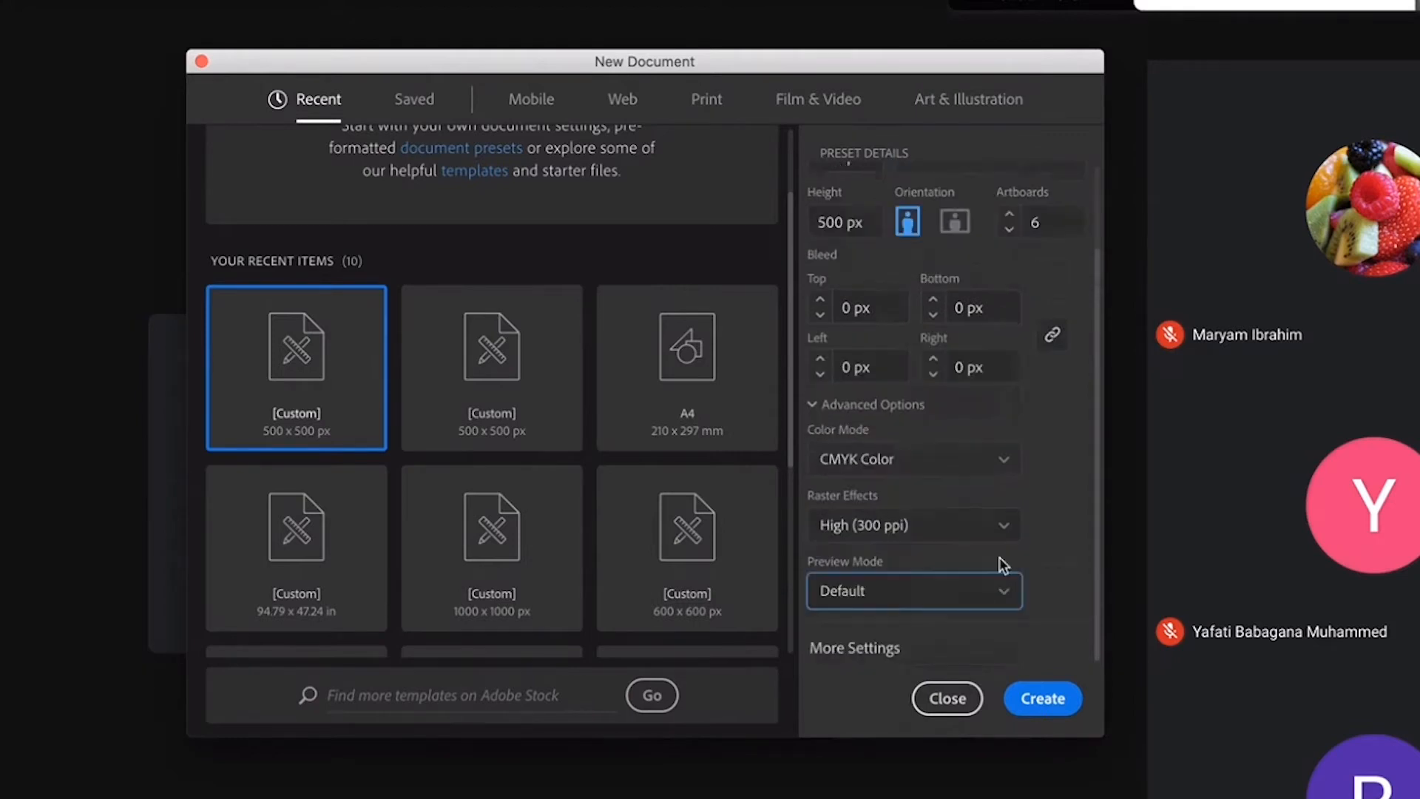
{"action": "left_click", "coordinate": [854, 406]}
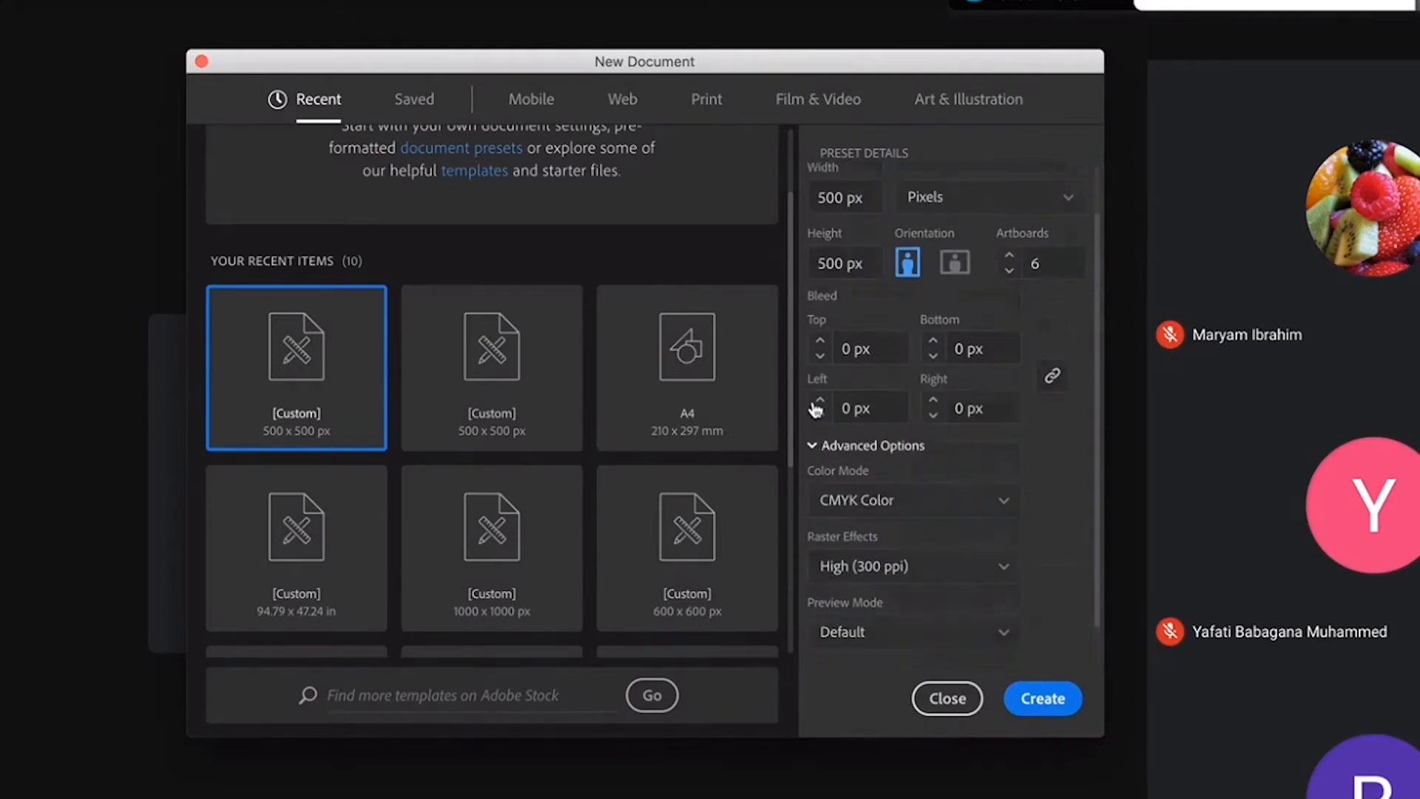
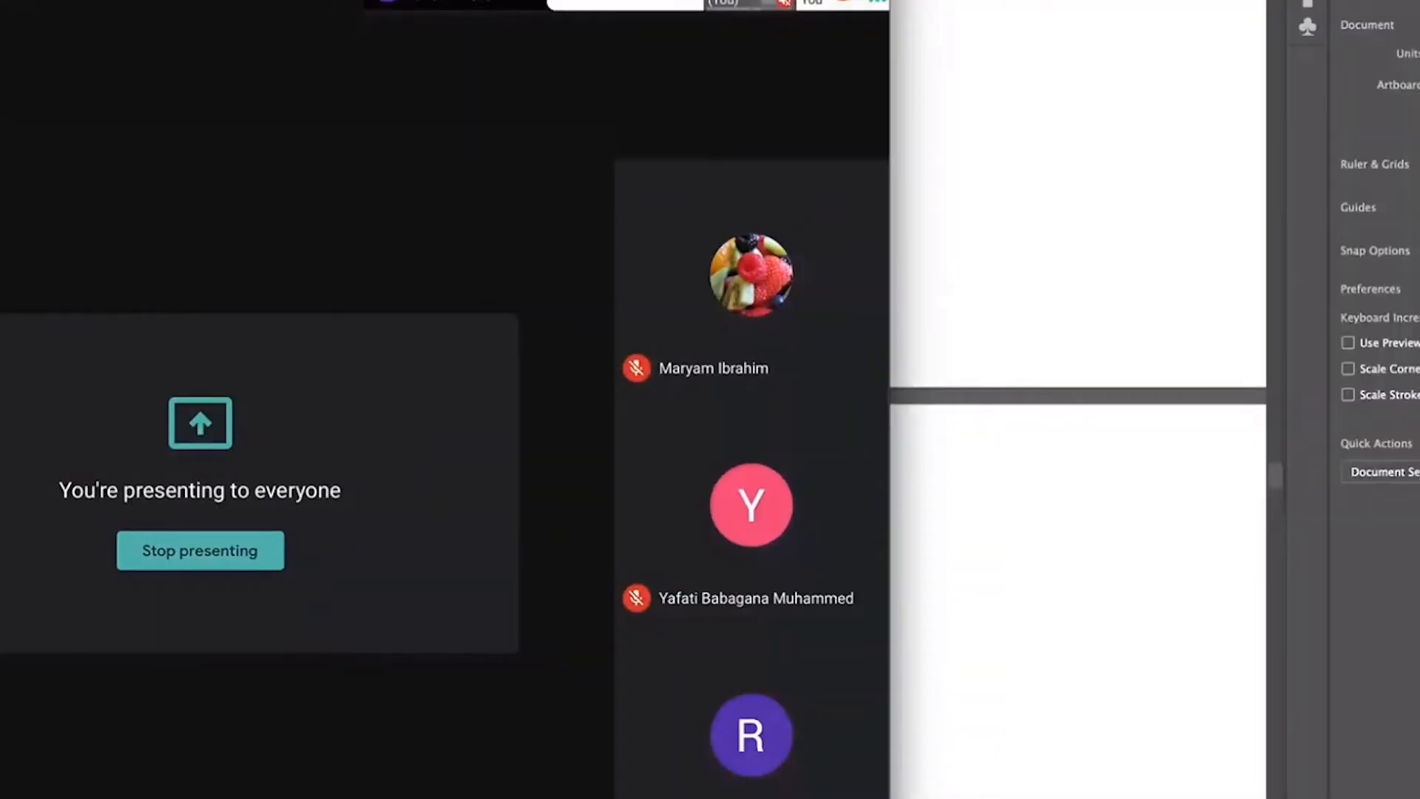
- Widen the Illustrator window over the meeting window and bring all six artboards into view
{"action": "left_click_drag", "start_coordinate": [889, 796], "coordinate": [342, 787]}
{"action": "scroll", "coordinate": [955, 473], "scroll_direction": "down", "scroll_amount": 2}
{"action": "scroll", "coordinate": [956, 473], "scroll_direction": "right", "scroll_amount": 2}
{"action": "scroll", "coordinate": [954, 475], "scroll_direction": "down", "scroll_amount": 1}
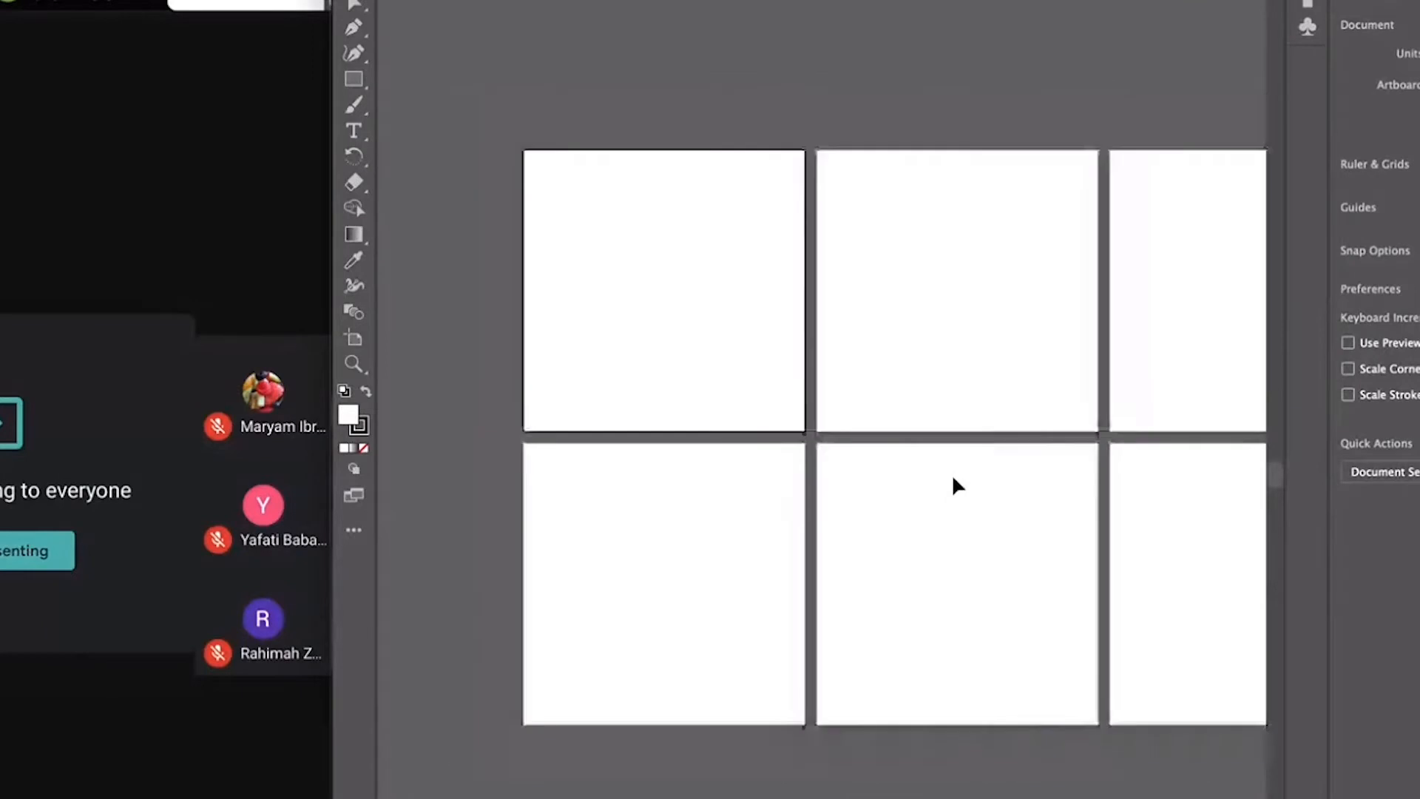
{"action": "scroll", "coordinate": [952, 485], "scroll_direction": "right", "scroll_amount": 2}
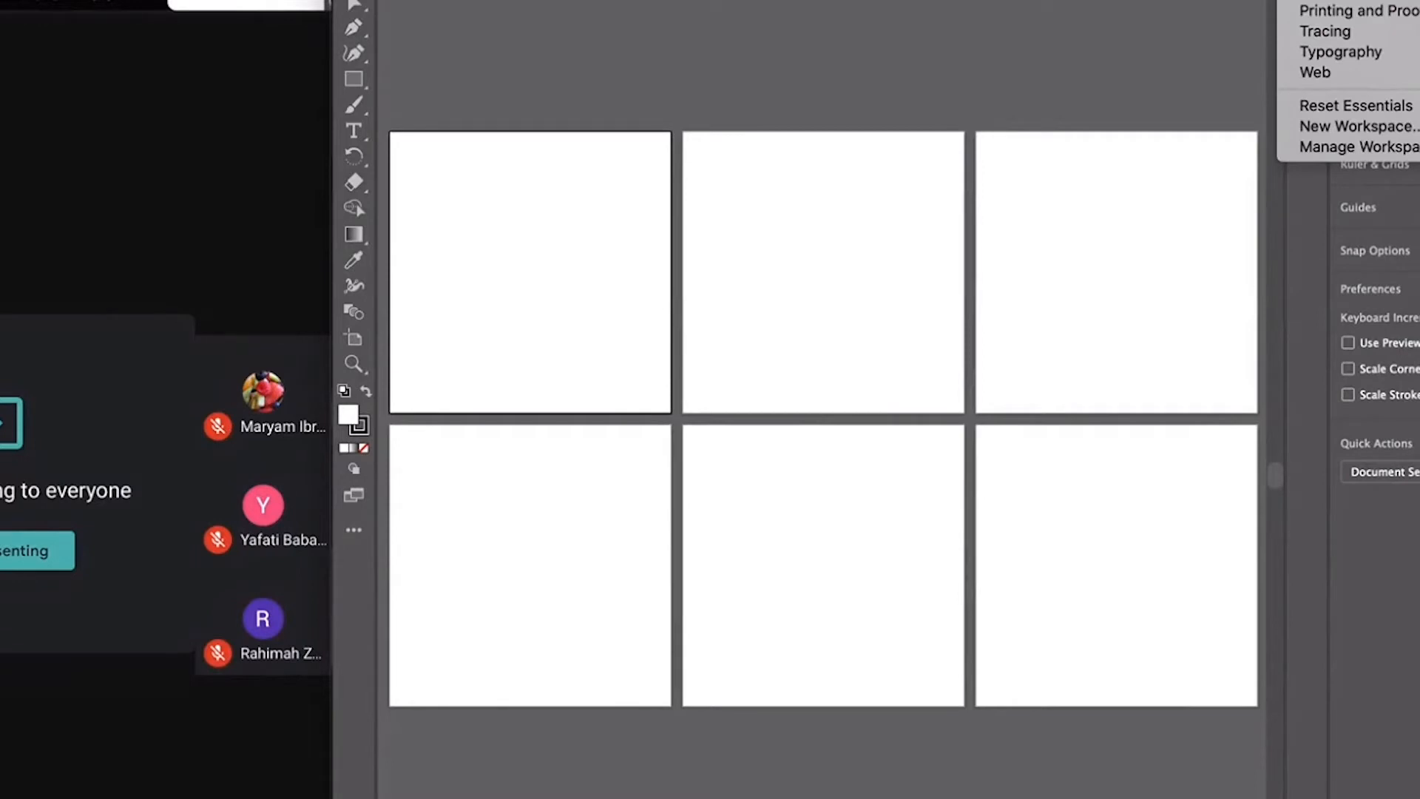
- Review the list of available workspaces while the six-artboard document is open
{"action": "left_click", "coordinate": [1114, 55]}
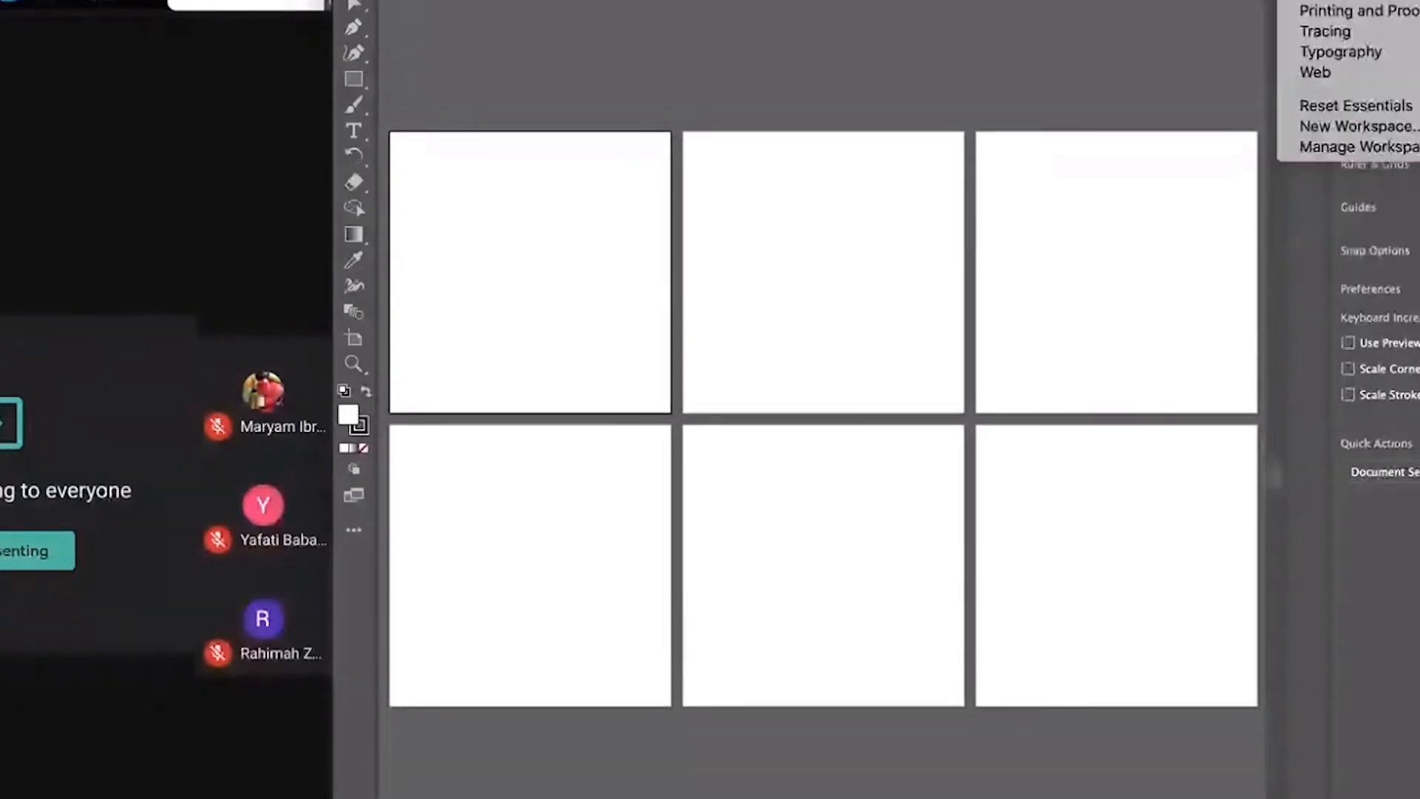
{"action": "key", "text": "Escape"}
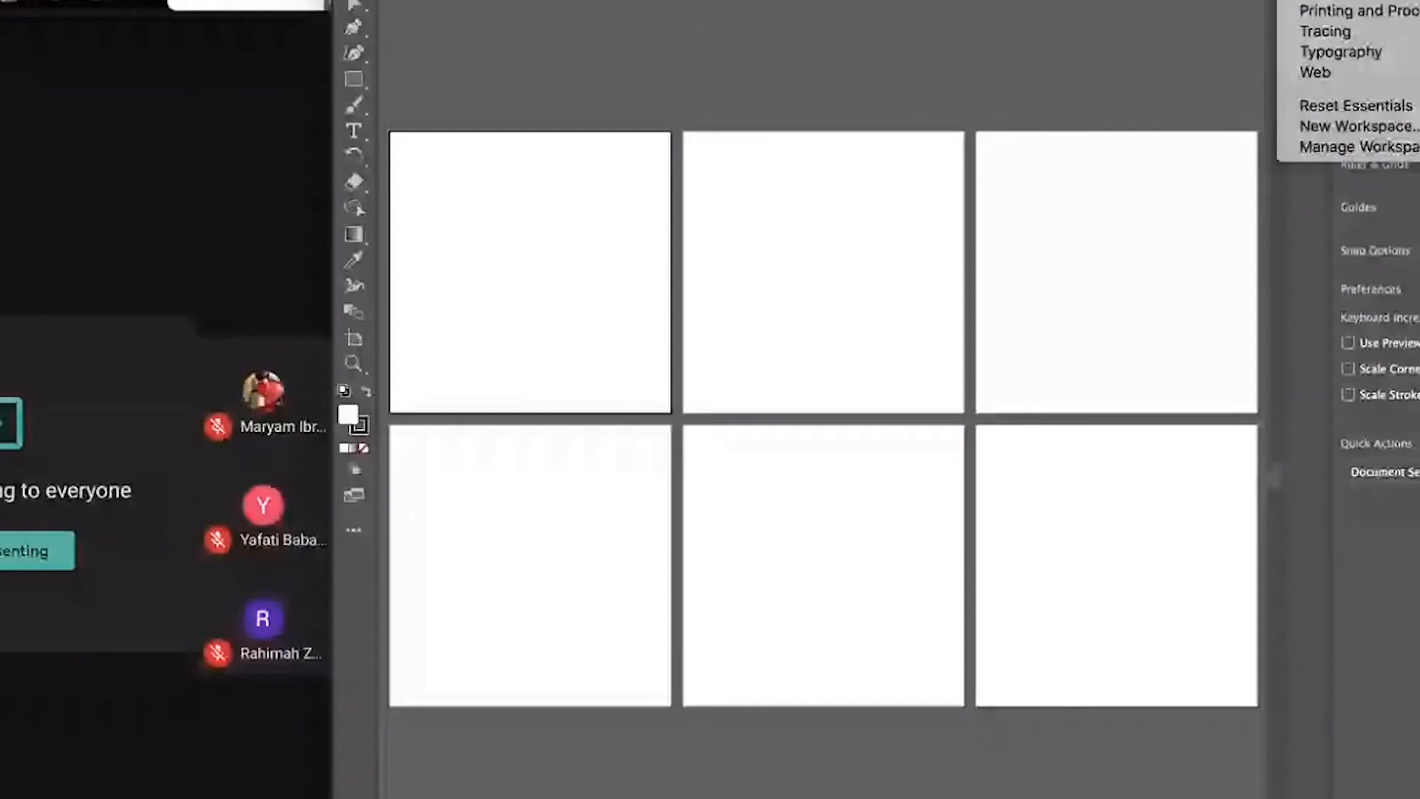
{"action": "key", "text": "Escape"}
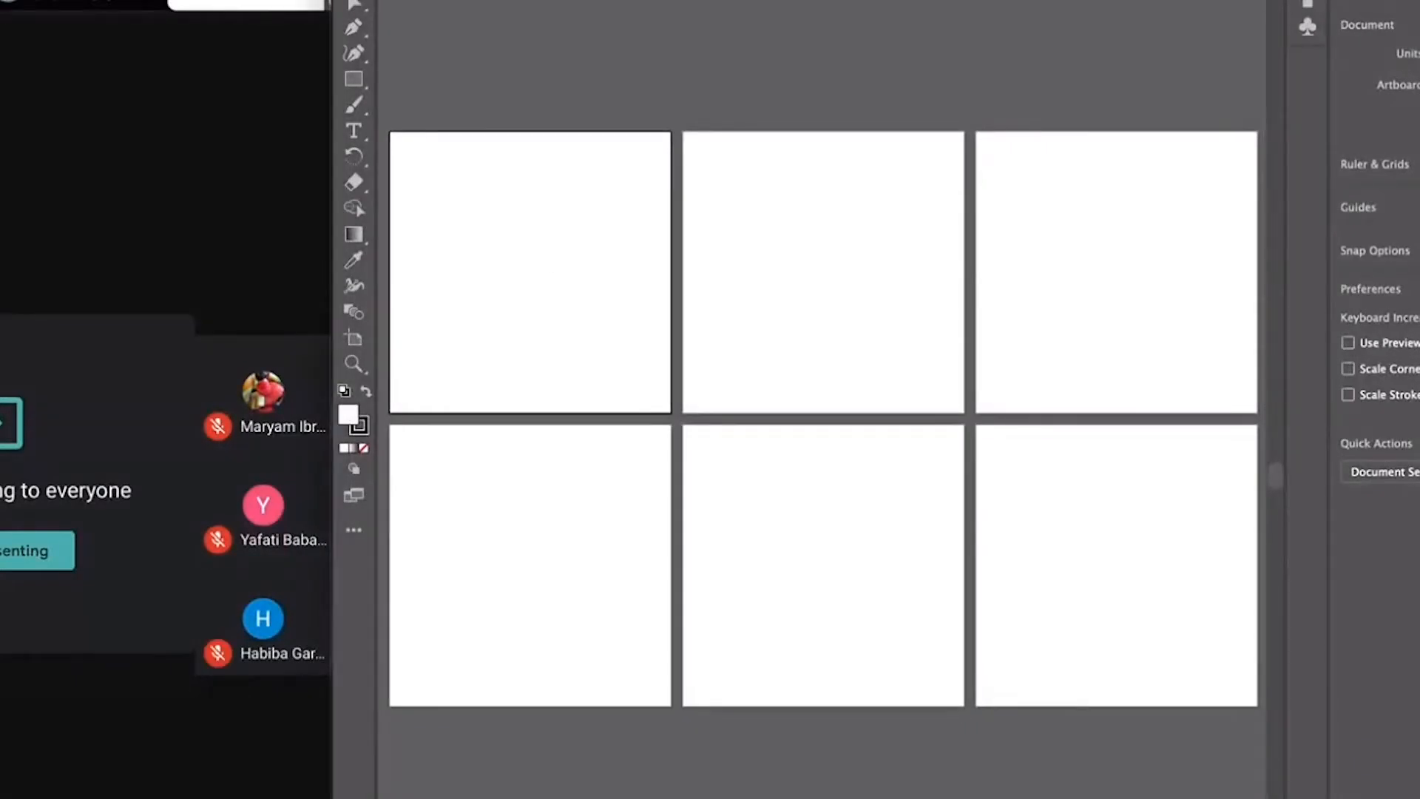
- Close the six-artboard document and create a new 500 × 500 px document in pixels with 1 artboard
{"action": "key", "text": "super+w"}
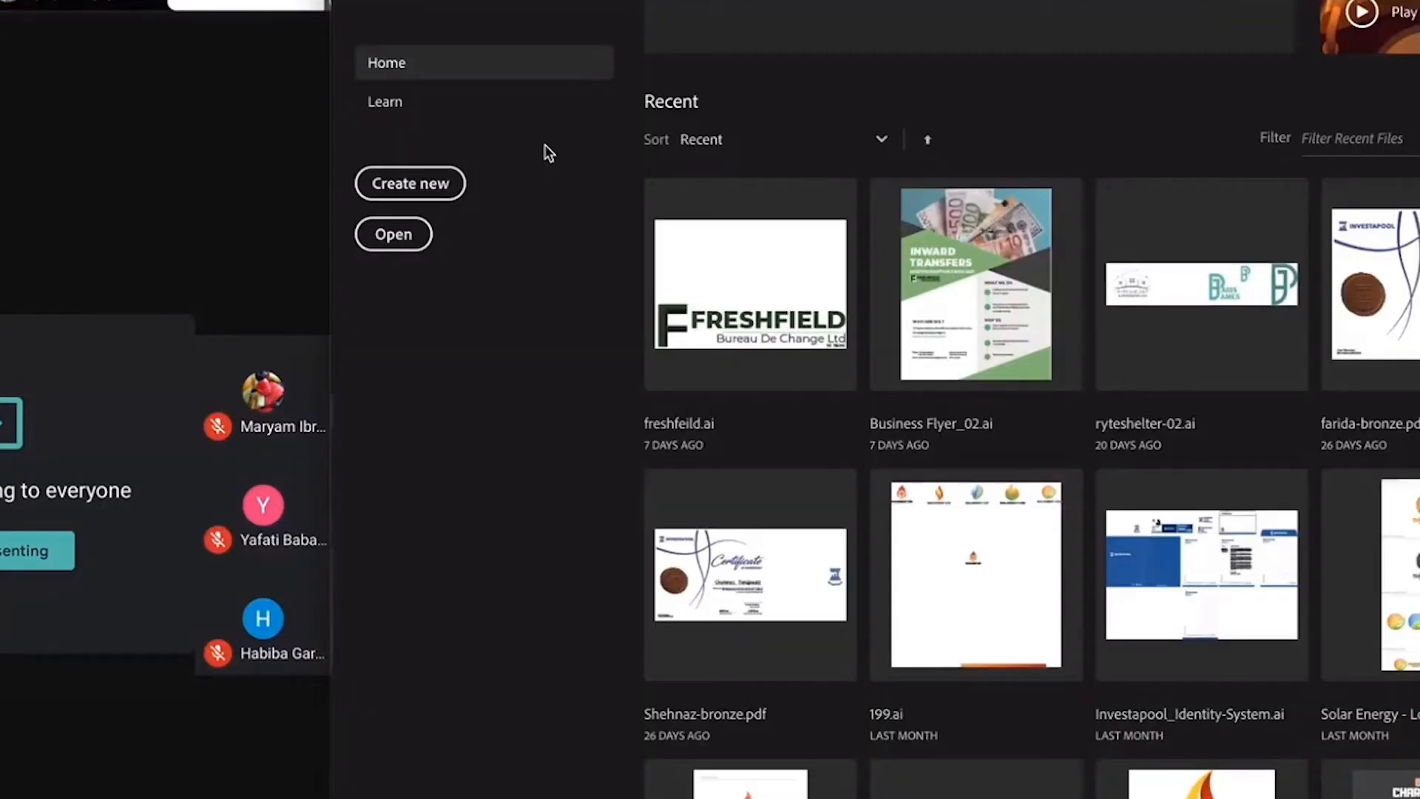
{"action": "left_click", "coordinate": [427, 190]}
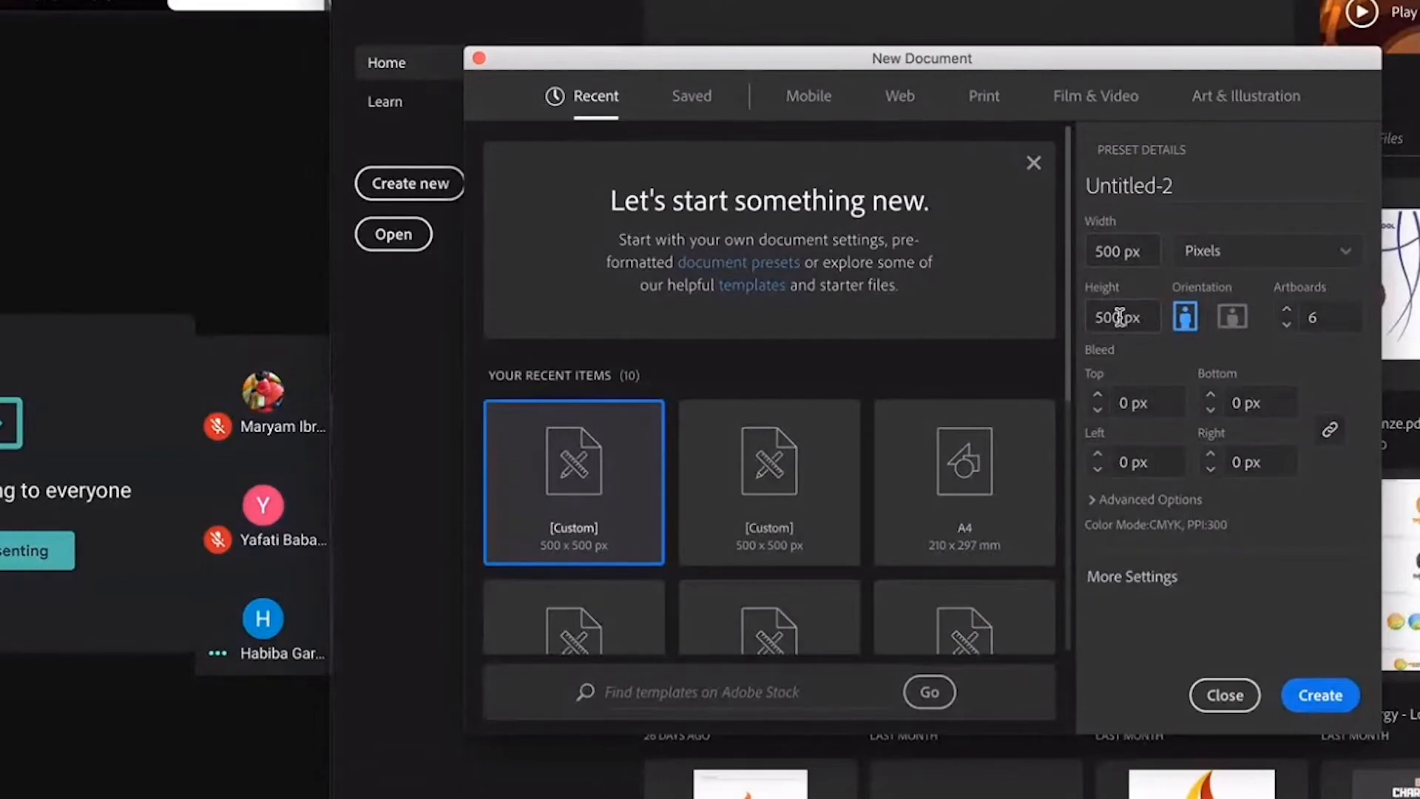
{"action": "left_click", "coordinate": [1260, 250]}
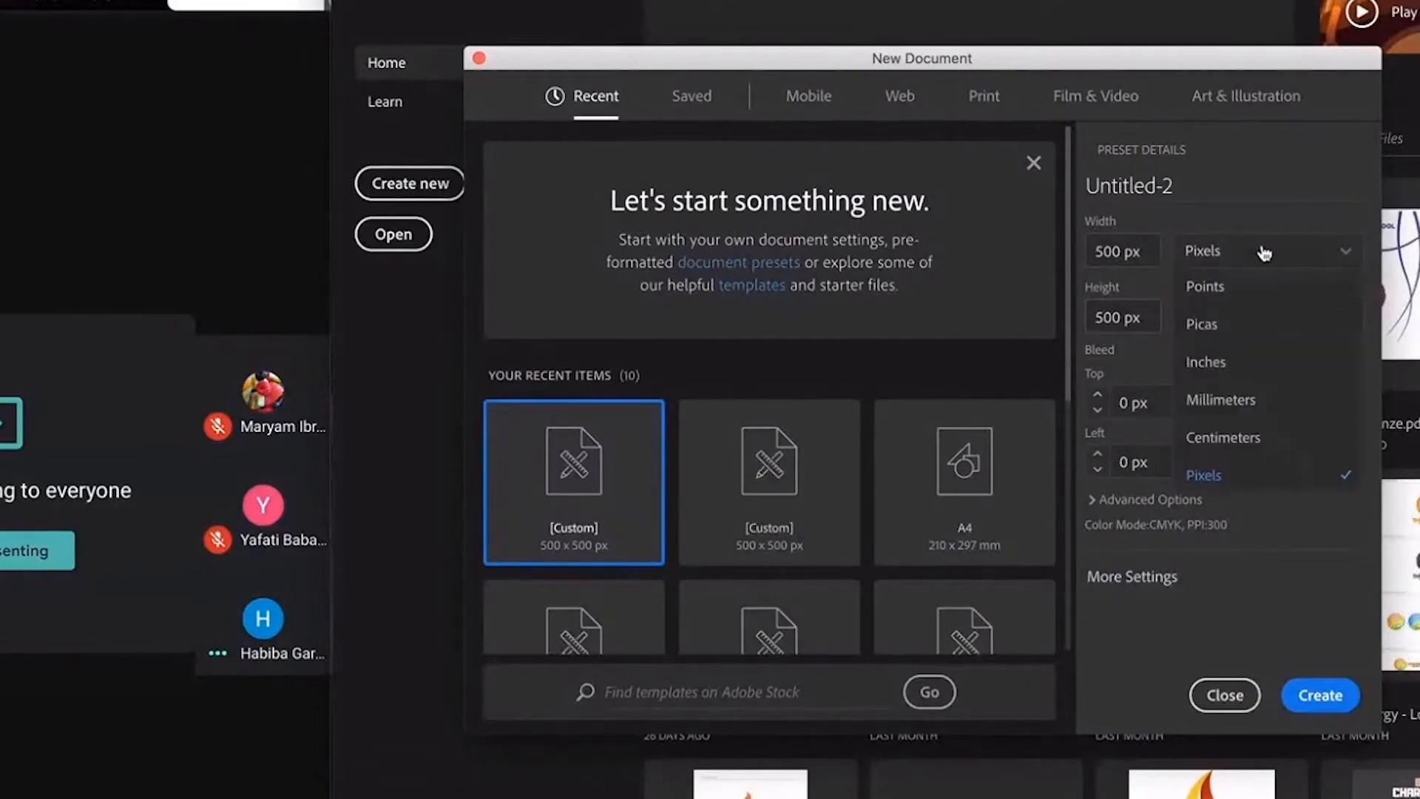
{"action": "left_click", "coordinate": [1263, 259]}
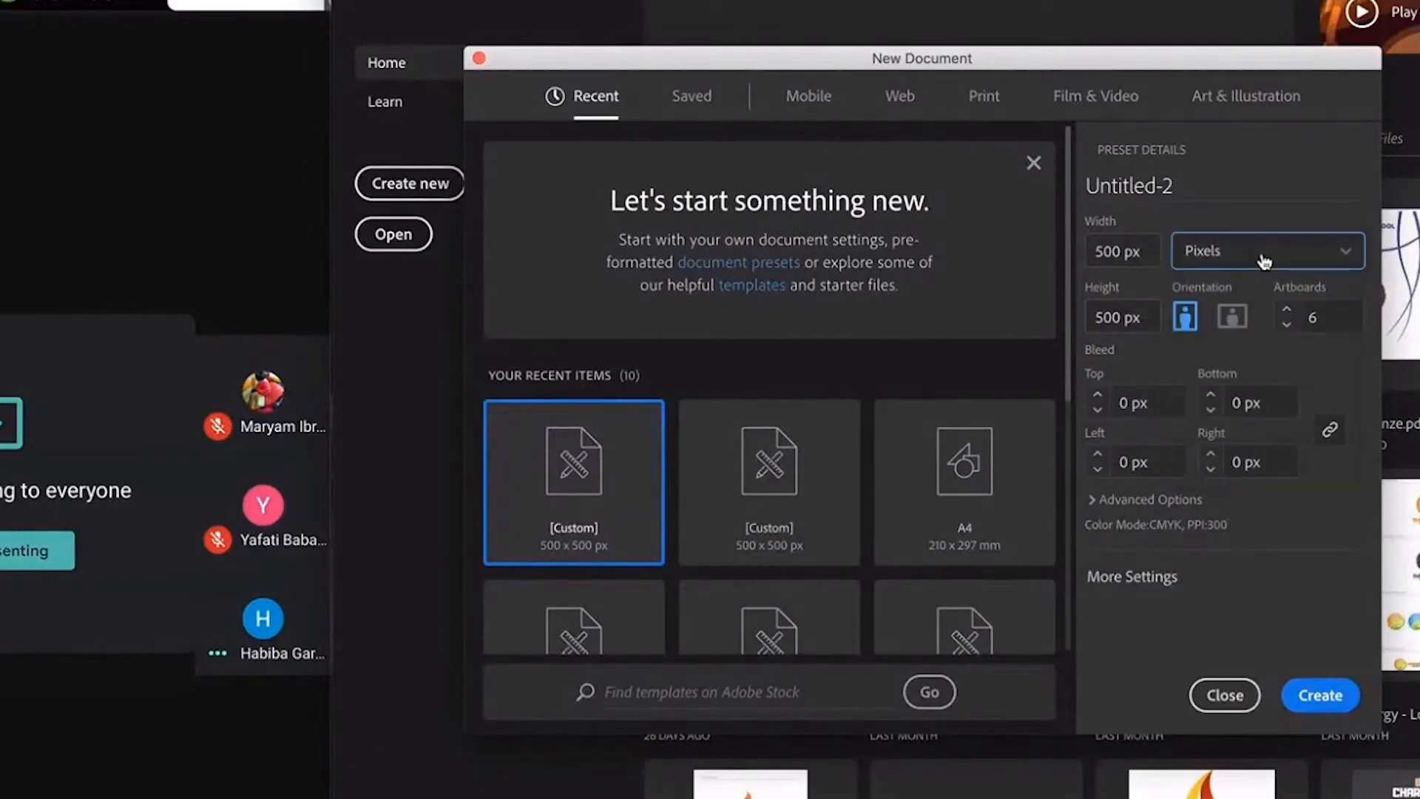
{"action": "left_click", "coordinate": [1331, 324]}
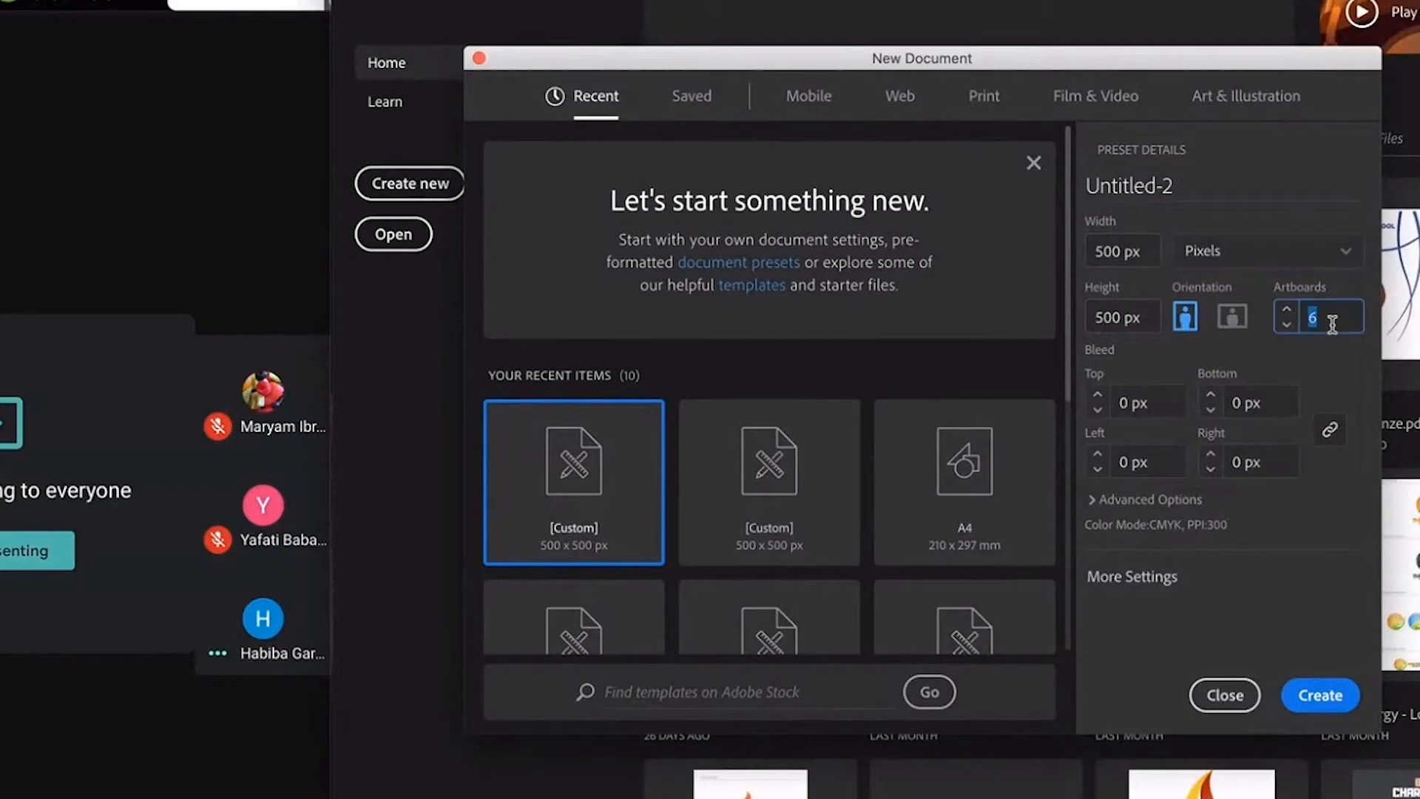
{"action": "left_click", "coordinate": [1330, 316]}
{"action": "left_click_drag", "start_coordinate": [1330, 316], "coordinate": [1307, 318]}
{"action": "type", "text": "1"}
{"action": "left_click", "coordinate": [1308, 697]}
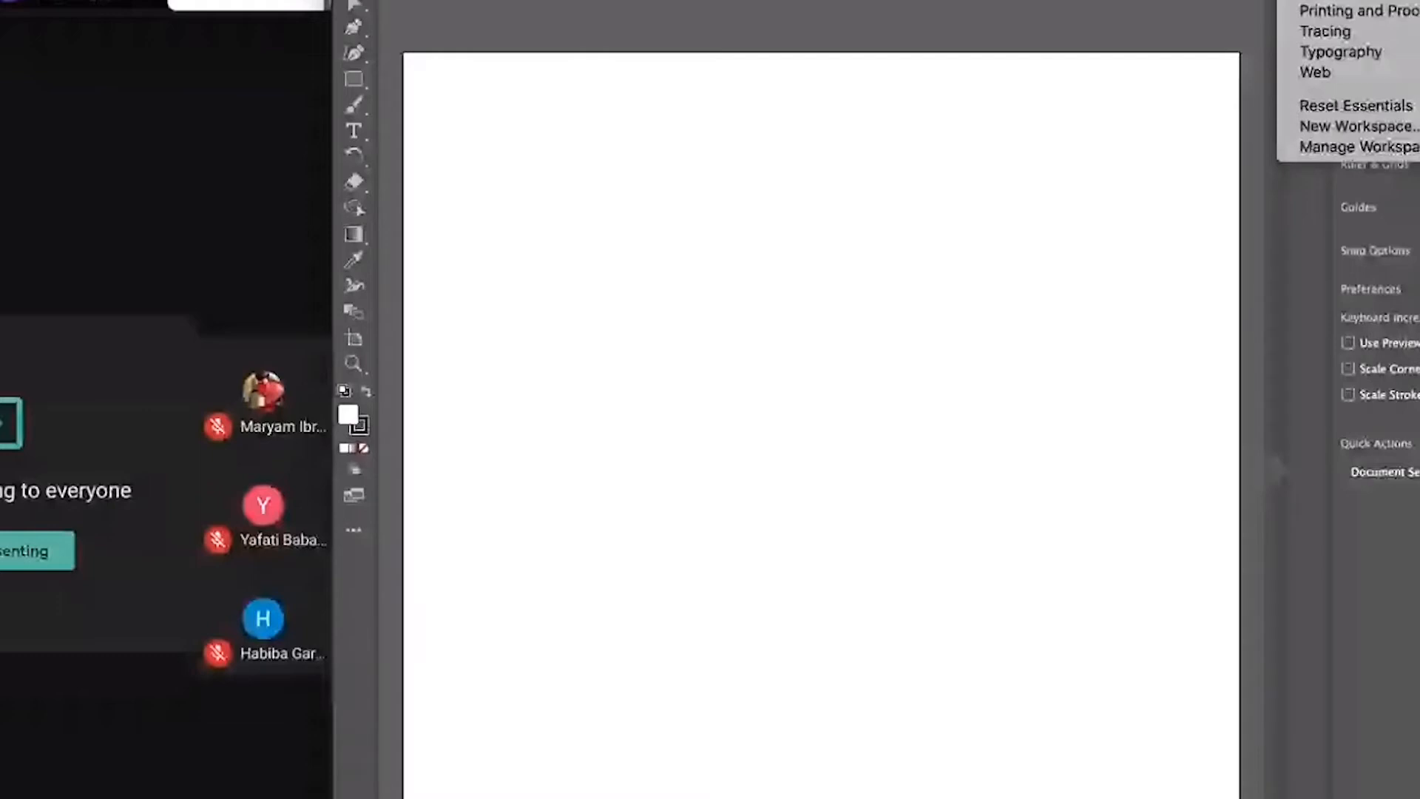
- Look over the workspace choices again in the new single-artboard document and close the list without changing workspace
{"action": "left_click", "coordinate": [819, 579]}
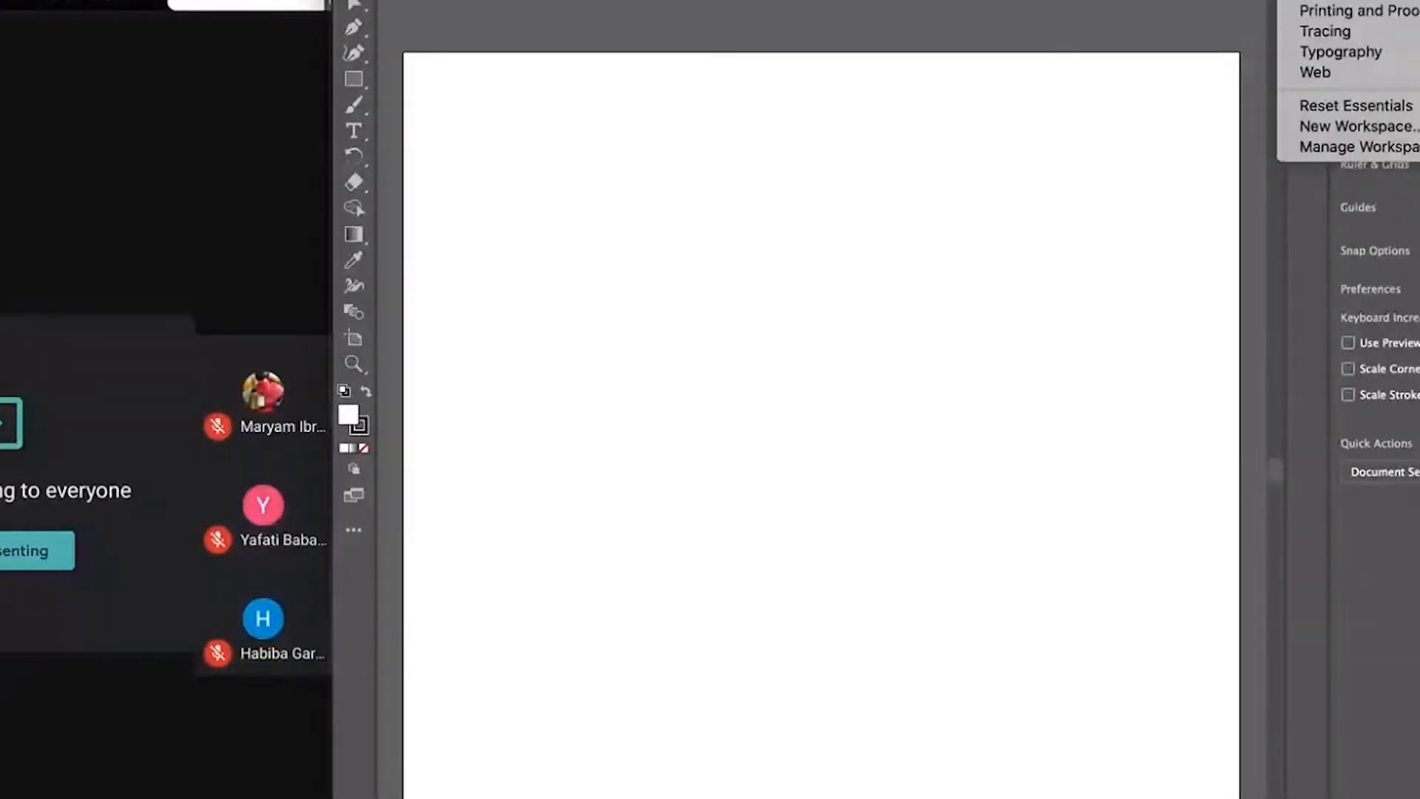
{"action": "left_click", "coordinate": [1207, 2]}
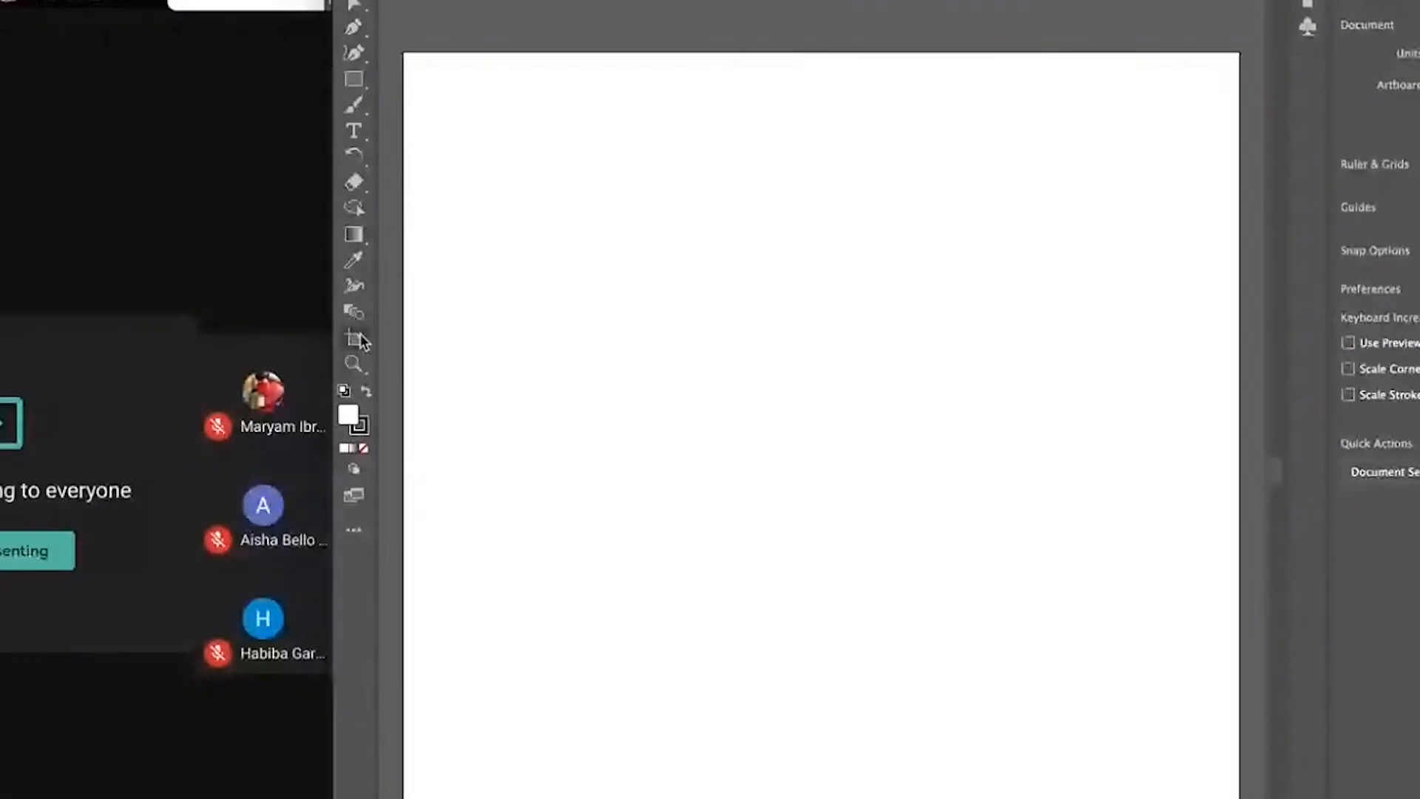
- Draw a near-square rectangle in the middle of the artboard with the Rectangle tool, centred at about X 215, Y 234 px
{"action": "left_click", "coordinate": [358, 4]}
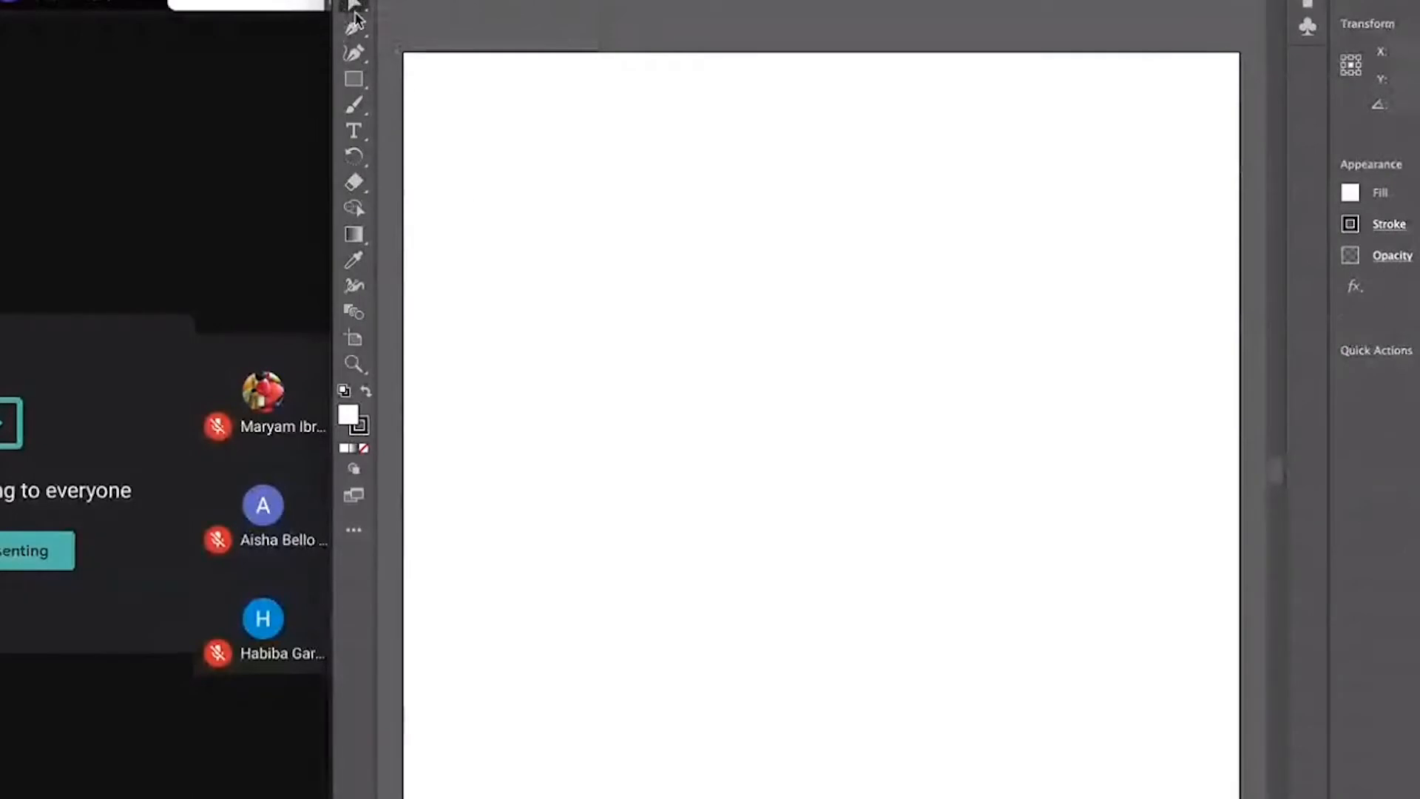
{"action": "left_click", "coordinate": [350, 3]}
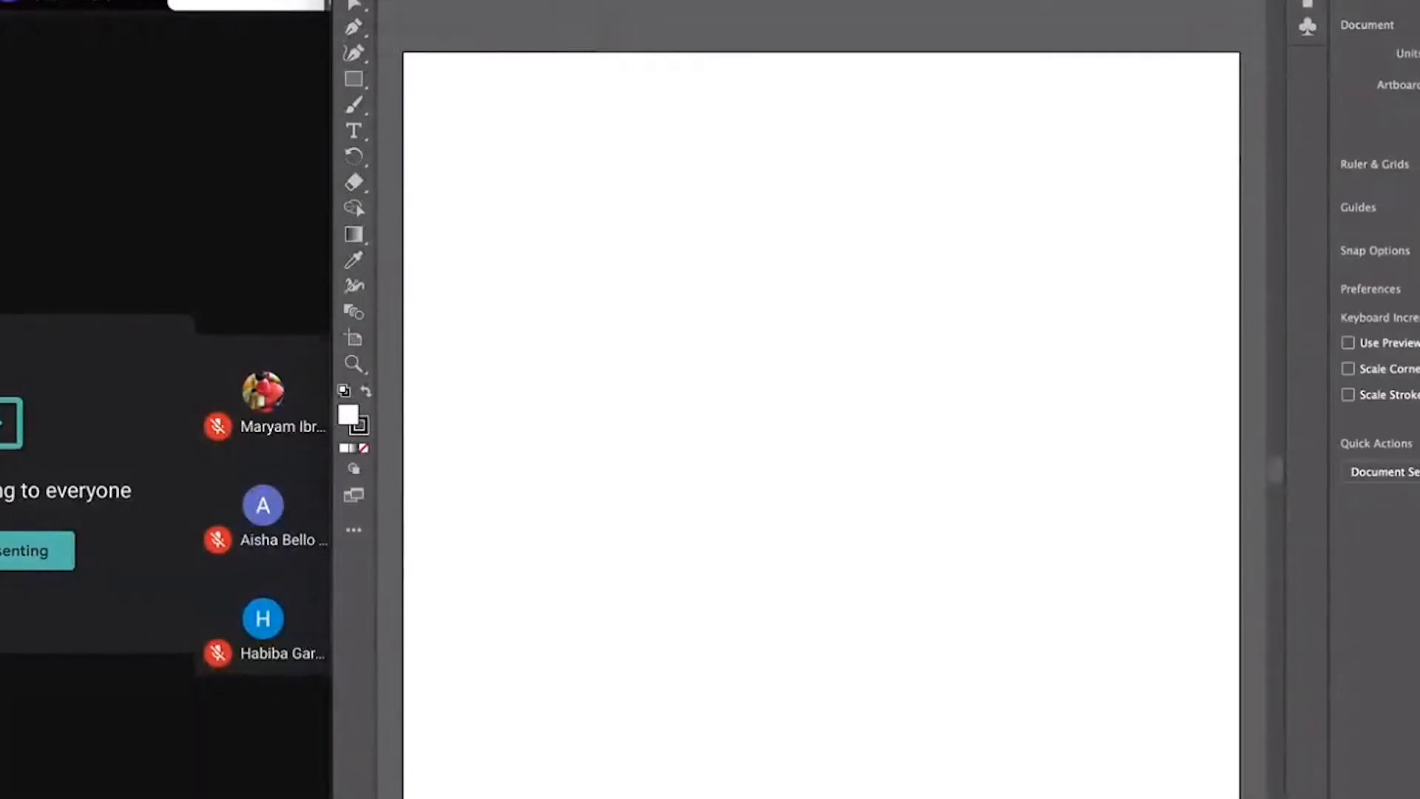
{"action": "left_click_drag", "start_coordinate": [607, 331], "coordinate": [961, 737]}
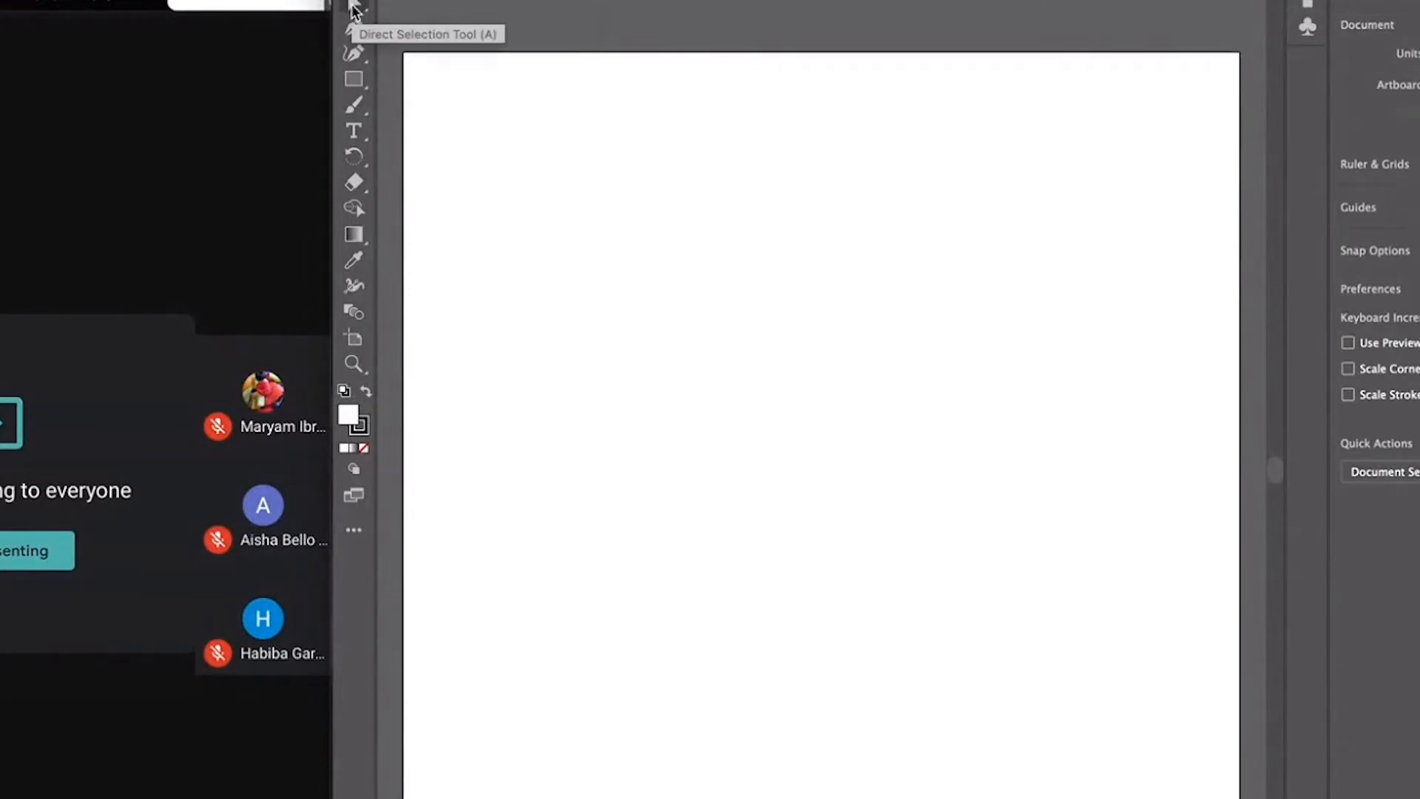
{"action": "left_click", "coordinate": [355, 82]}
{"action": "left_click_drag", "start_coordinate": [516, 201], "coordinate": [1012, 686]}
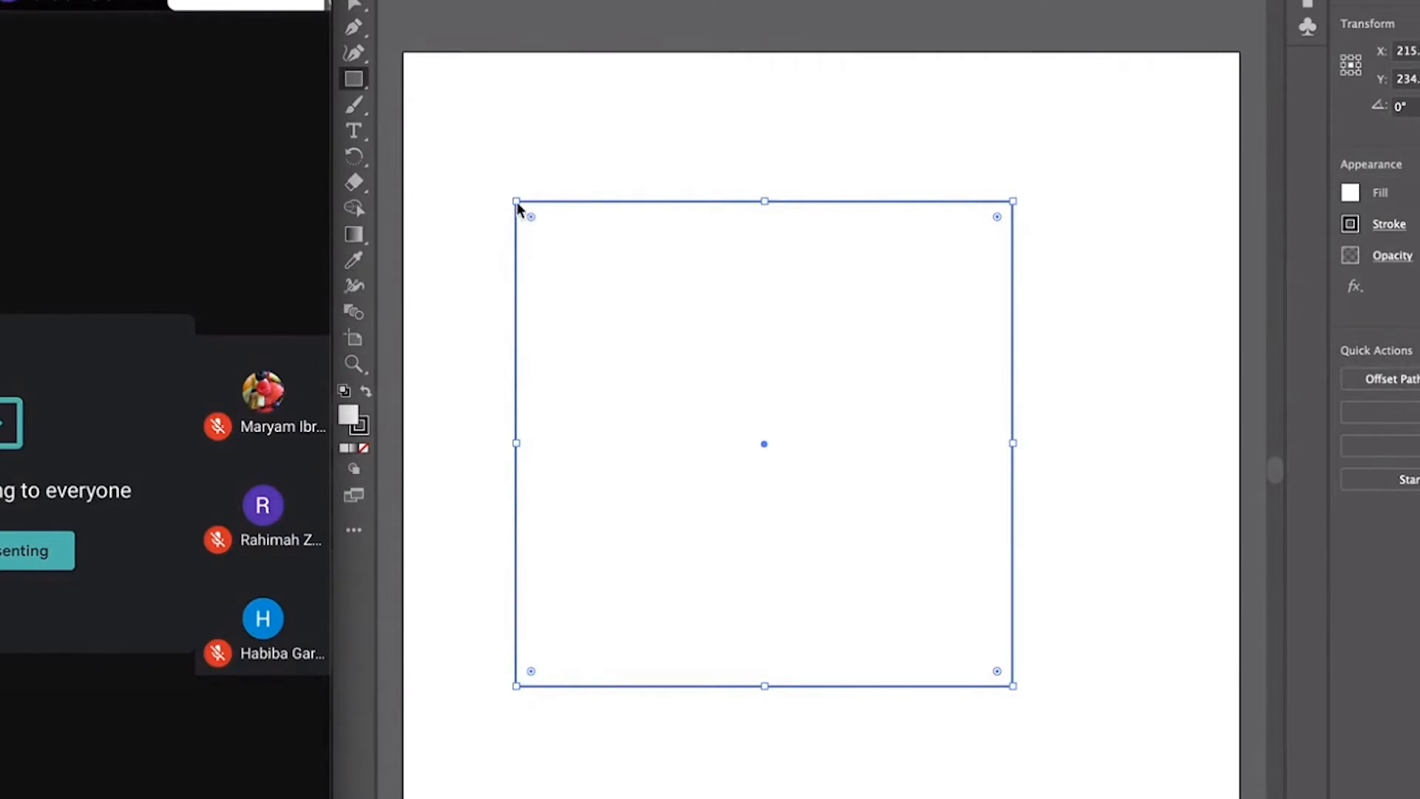
- Select only the square's top-left anchor point with the Direct Selection tool
{"action": "left_click", "coordinate": [354, 3]}
{"action": "left_click", "coordinate": [354, 6]}
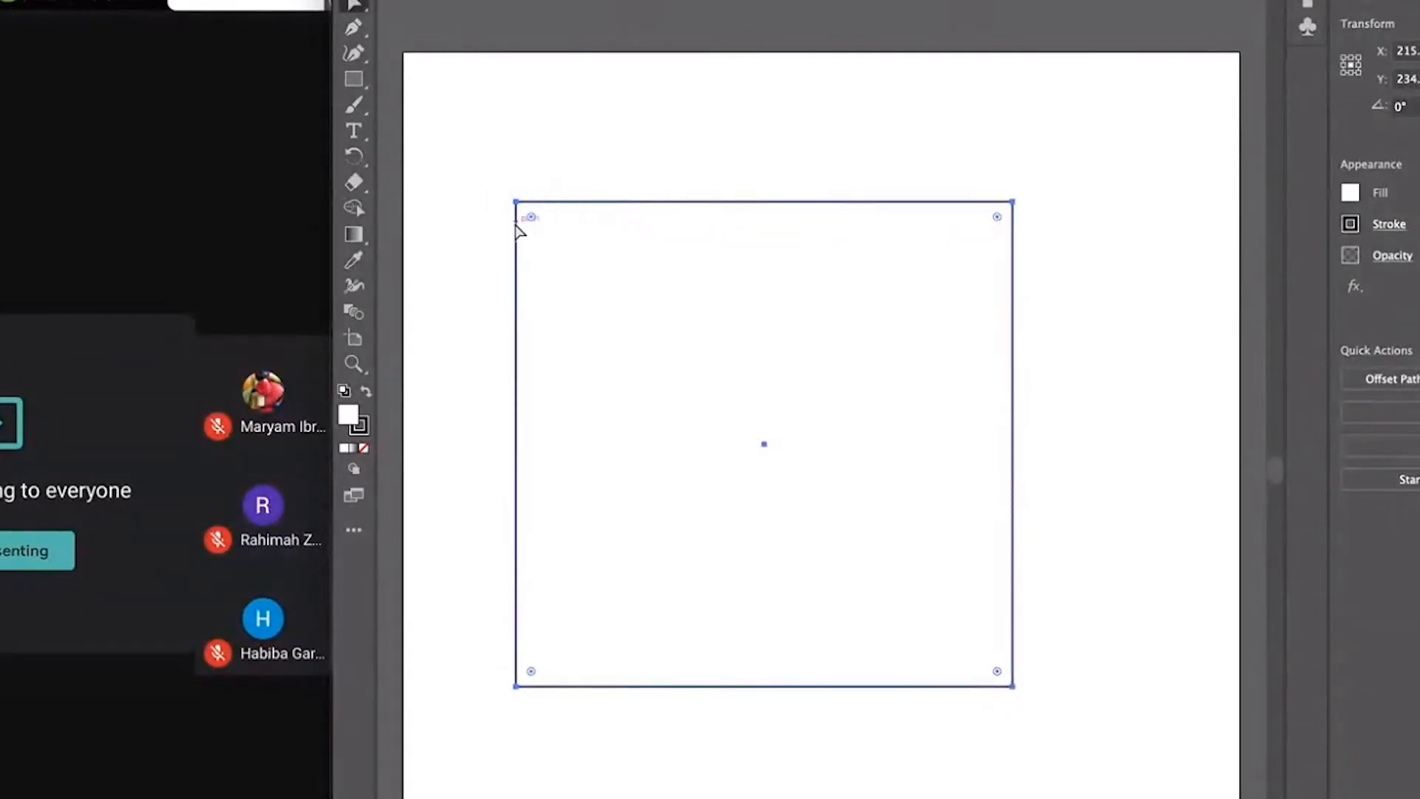
{"action": "scroll", "coordinate": [518, 231], "scroll_direction": "up", "scroll_amount": 3}
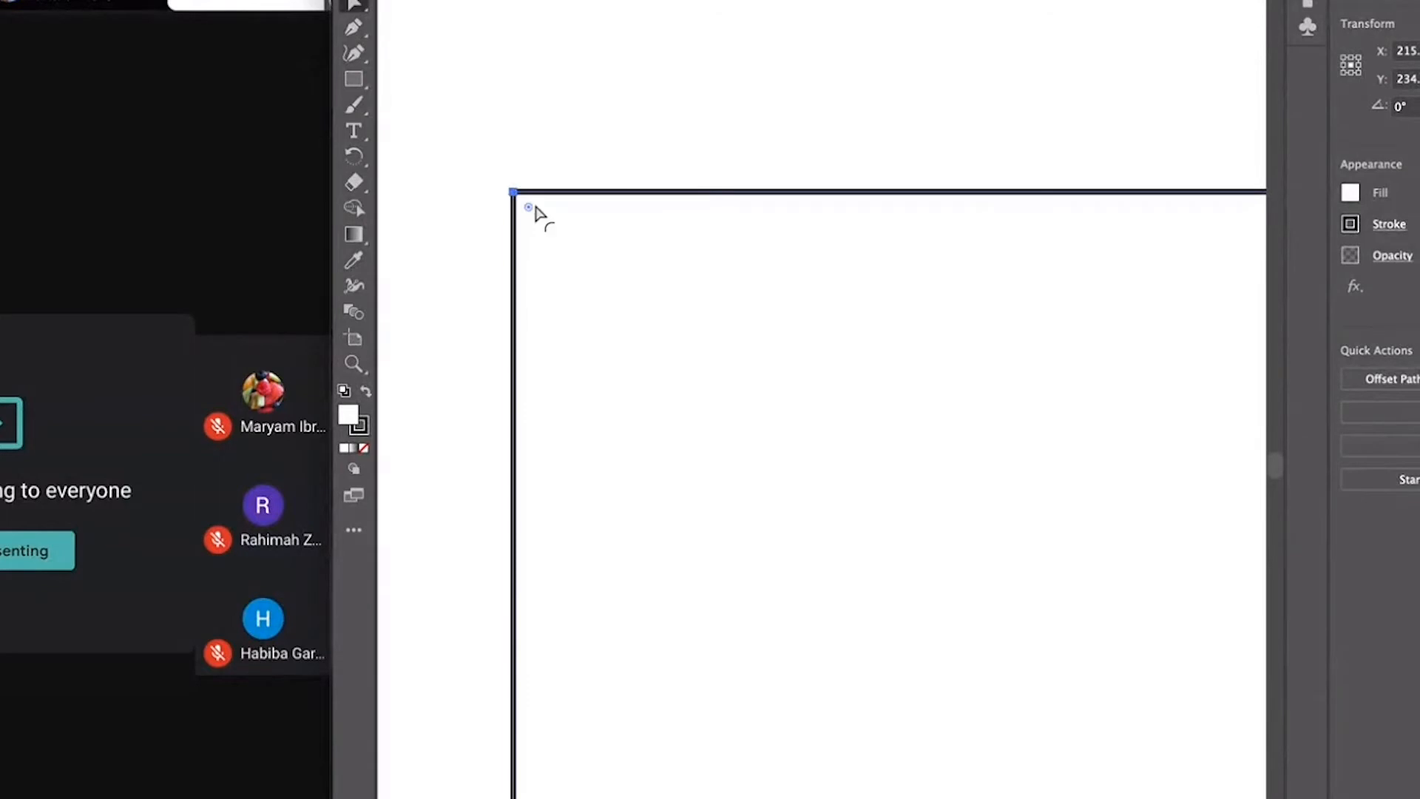
{"action": "scroll", "coordinate": [536, 213], "scroll_direction": "down", "scroll_amount": 3}
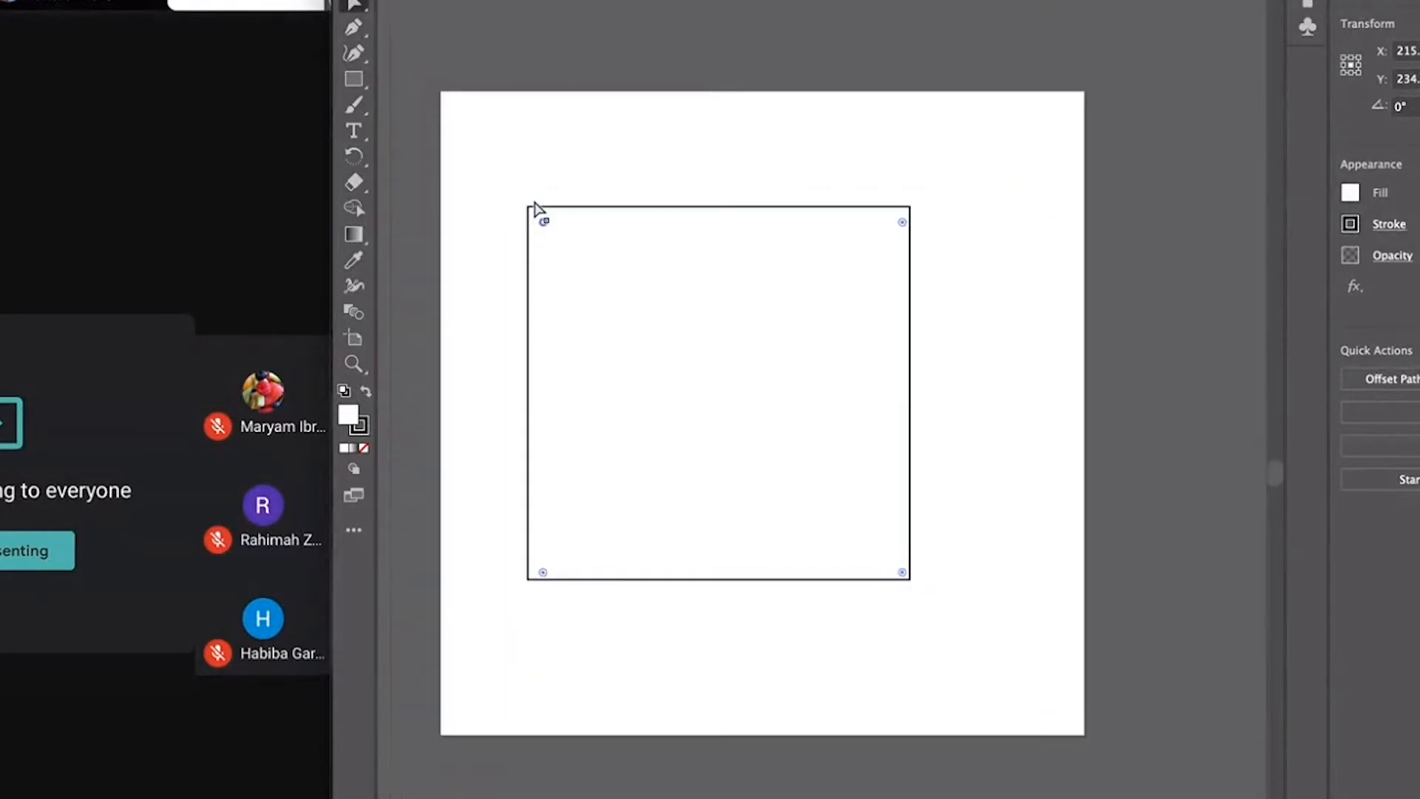
{"action": "scroll", "coordinate": [536, 210], "scroll_direction": "up", "scroll_amount": 2}
{"action": "left_click", "coordinate": [534, 205]}
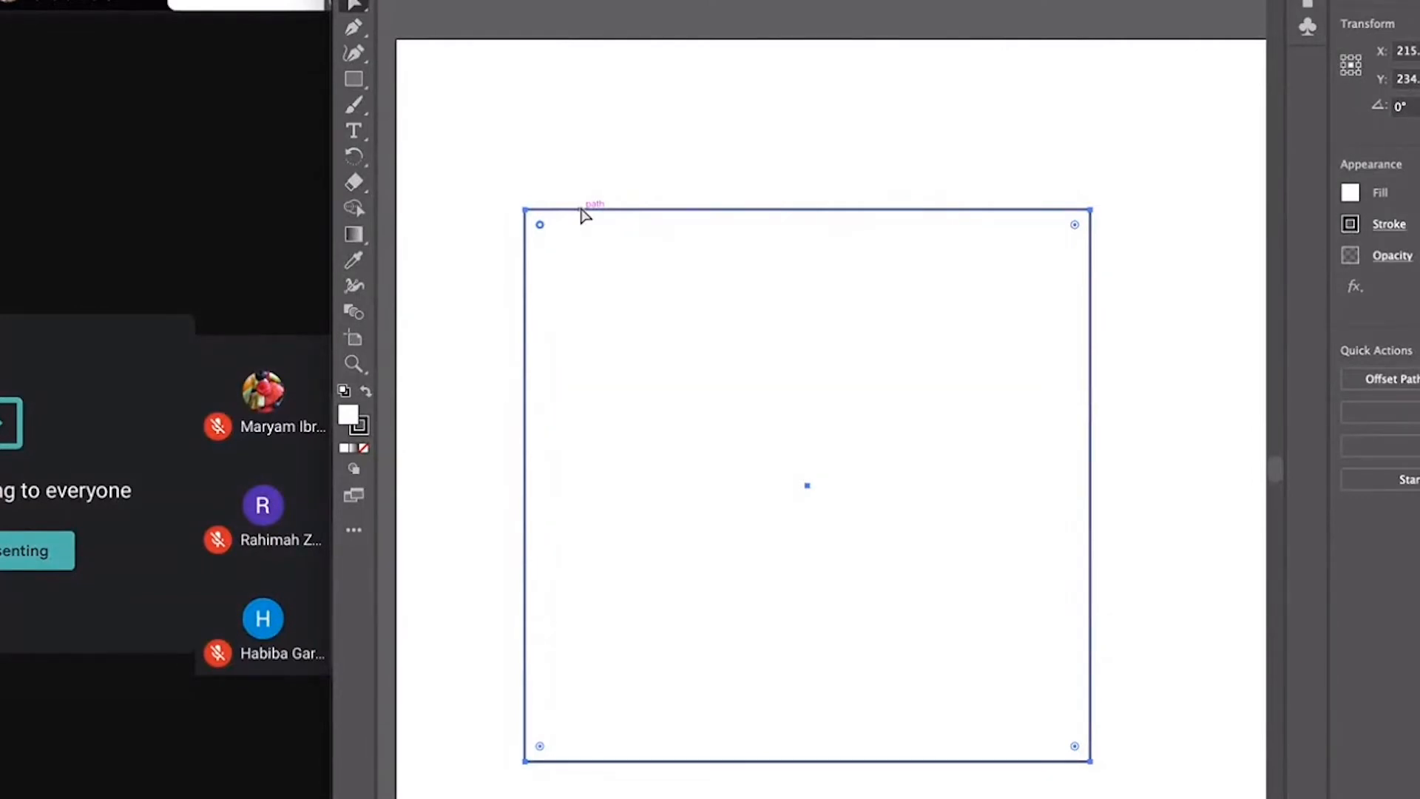
{"action": "left_click", "coordinate": [523, 210]}
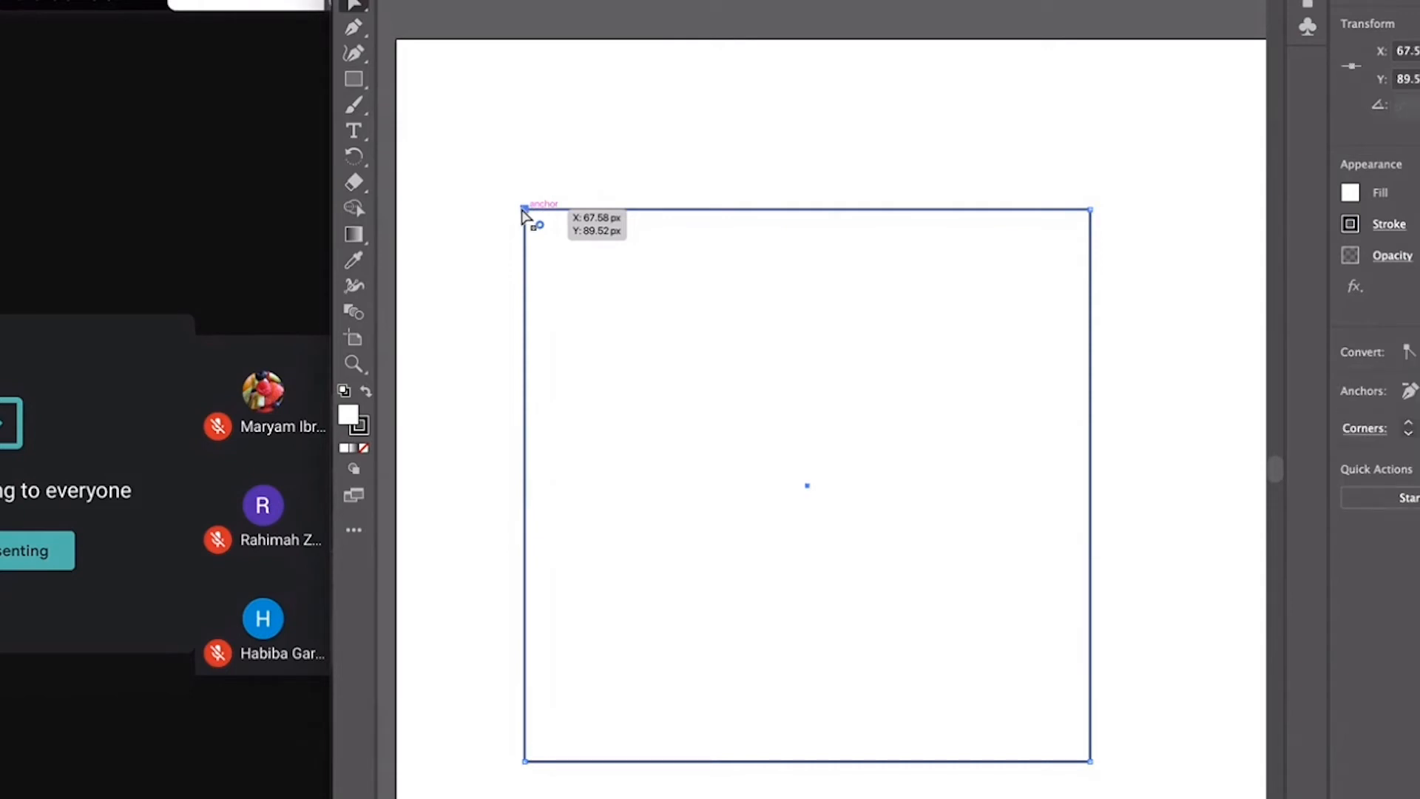
- Try altering the square's top-left anchor point and undo the changes until its corner is restored
{"action": "mouse_move", "coordinate": [522, 207]}
{"action": "left_mouse_down"}
{"action": "mouse_move", "coordinate": [452, 130]}
{"action": "mouse_move", "coordinate": [563, 220]}
{"action": "mouse_move", "coordinate": [675, 435]}
{"action": "mouse_move", "coordinate": [704, 534]}
{"action": "mouse_move", "coordinate": [850, 652]}
{"action": "mouse_move", "coordinate": [1050, 717]}
{"action": "mouse_move", "coordinate": [888, 612]}
{"action": "mouse_move", "coordinate": [726, 399]}
{"action": "mouse_move", "coordinate": [564, 273]}
{"action": "mouse_move", "coordinate": [501, 175]}
{"action": "mouse_move", "coordinate": [721, 453]}
{"action": "mouse_move", "coordinate": [796, 491]}
{"action": "mouse_move", "coordinate": [564, 295]}
{"action": "mouse_move", "coordinate": [513, 190]}
{"action": "mouse_move", "coordinate": [527, 191]}
{"action": "mouse_move", "coordinate": [529, 222]}
{"action": "left_mouse_up"}
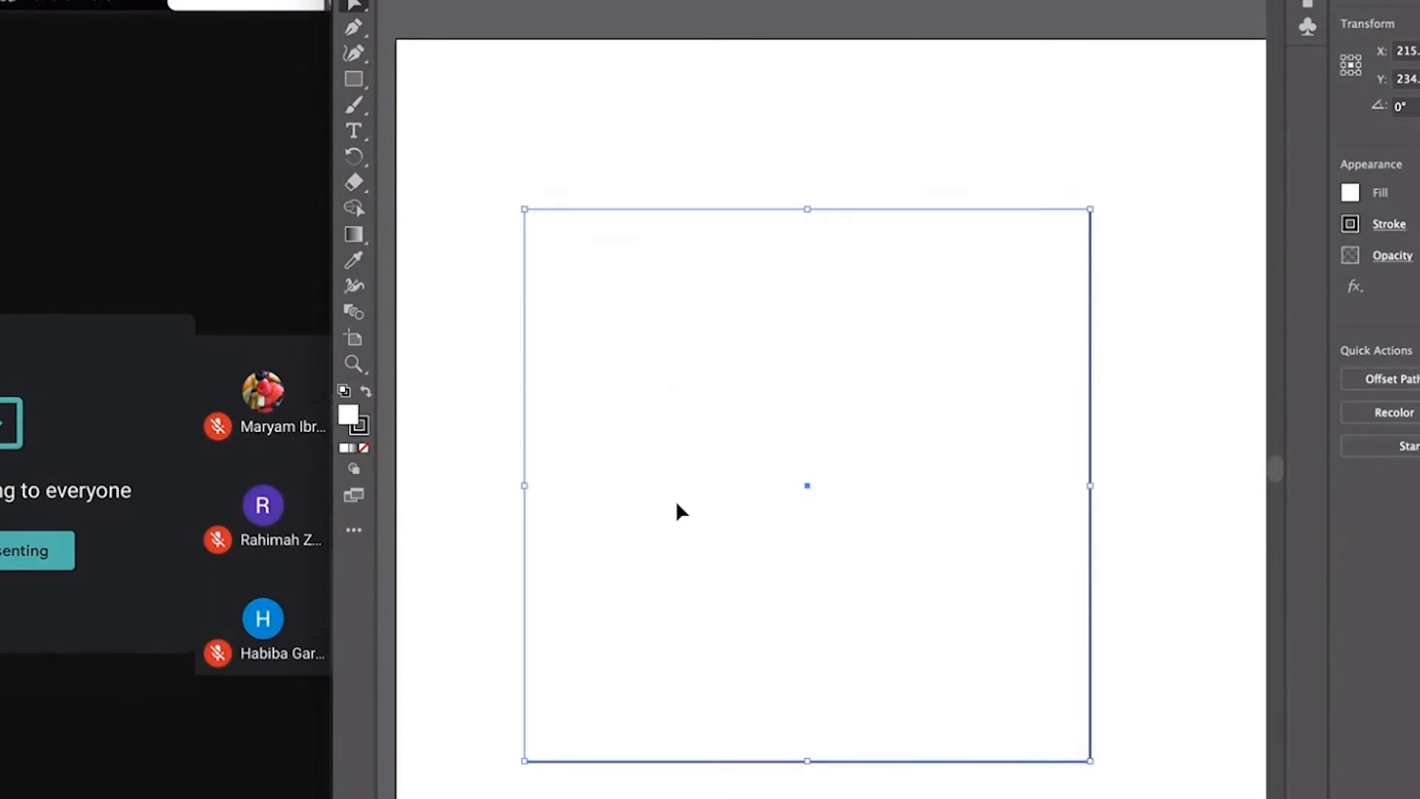
{"action": "key", "text": "super+z"}
{"action": "key", "text": "super+z"}
{"action": "key", "text": "super+z"}
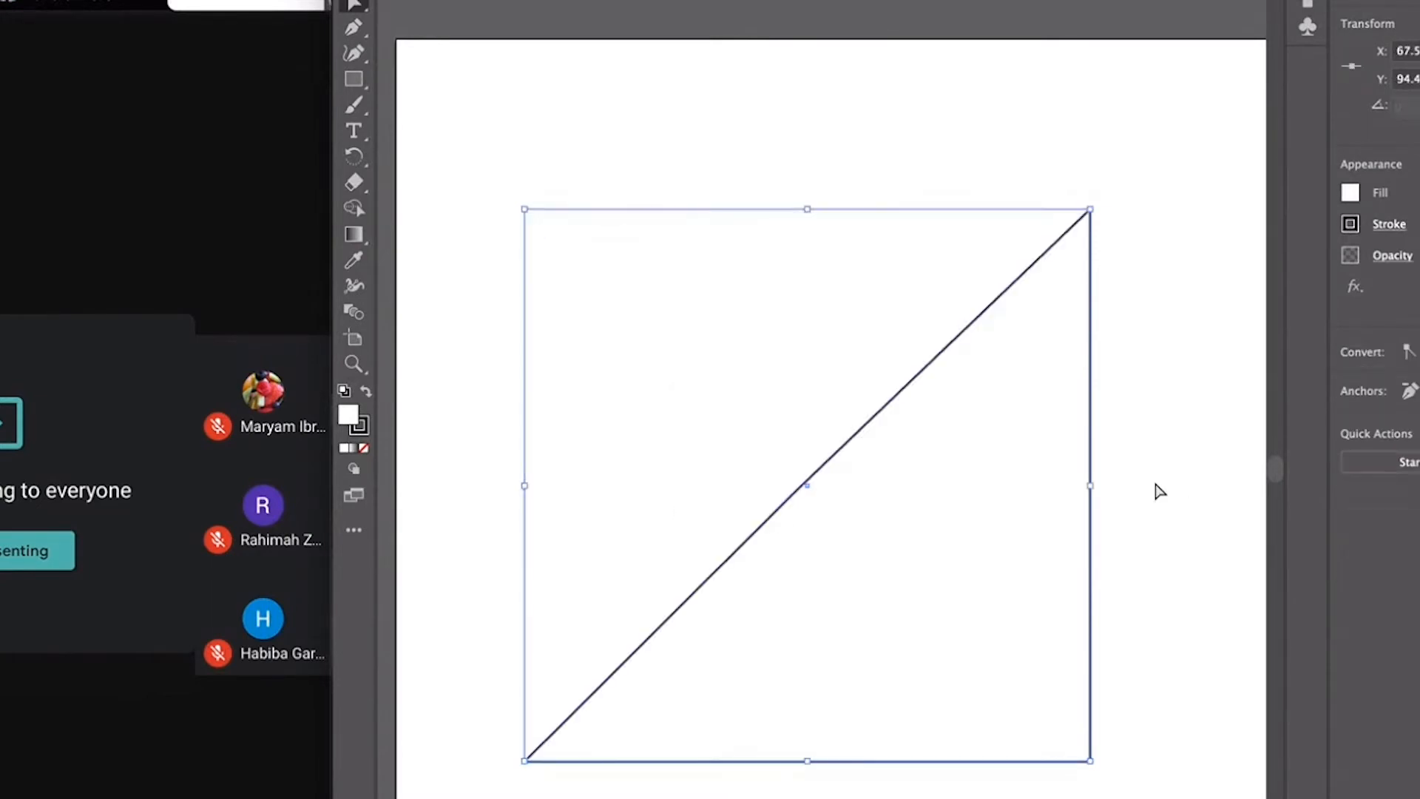
{"action": "key", "text": "super+z"}
{"action": "key", "text": "super+z"}
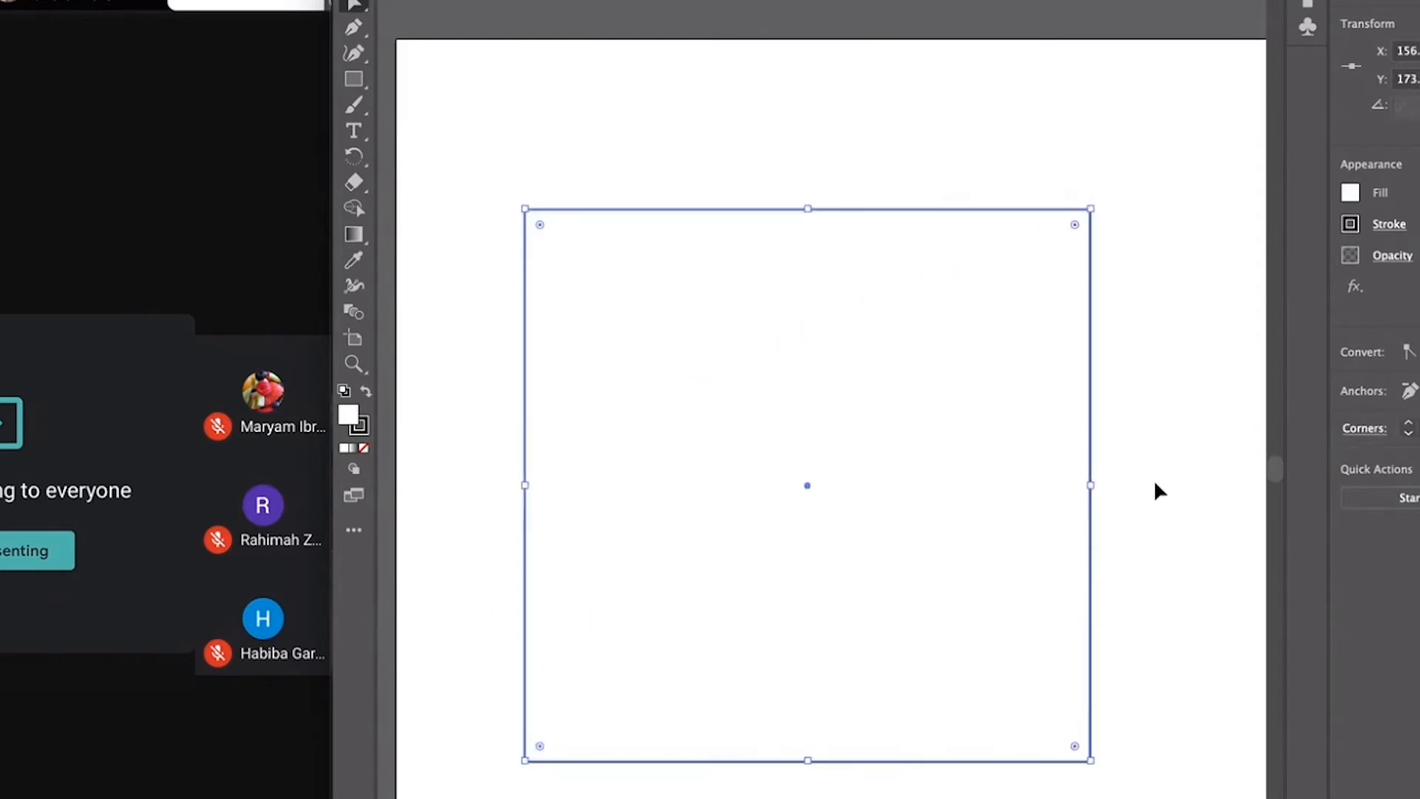
- Select the whole square with the Group Selection tool and move it slightly left to about X 212 px
{"action": "left_click", "coordinate": [353, 9]}
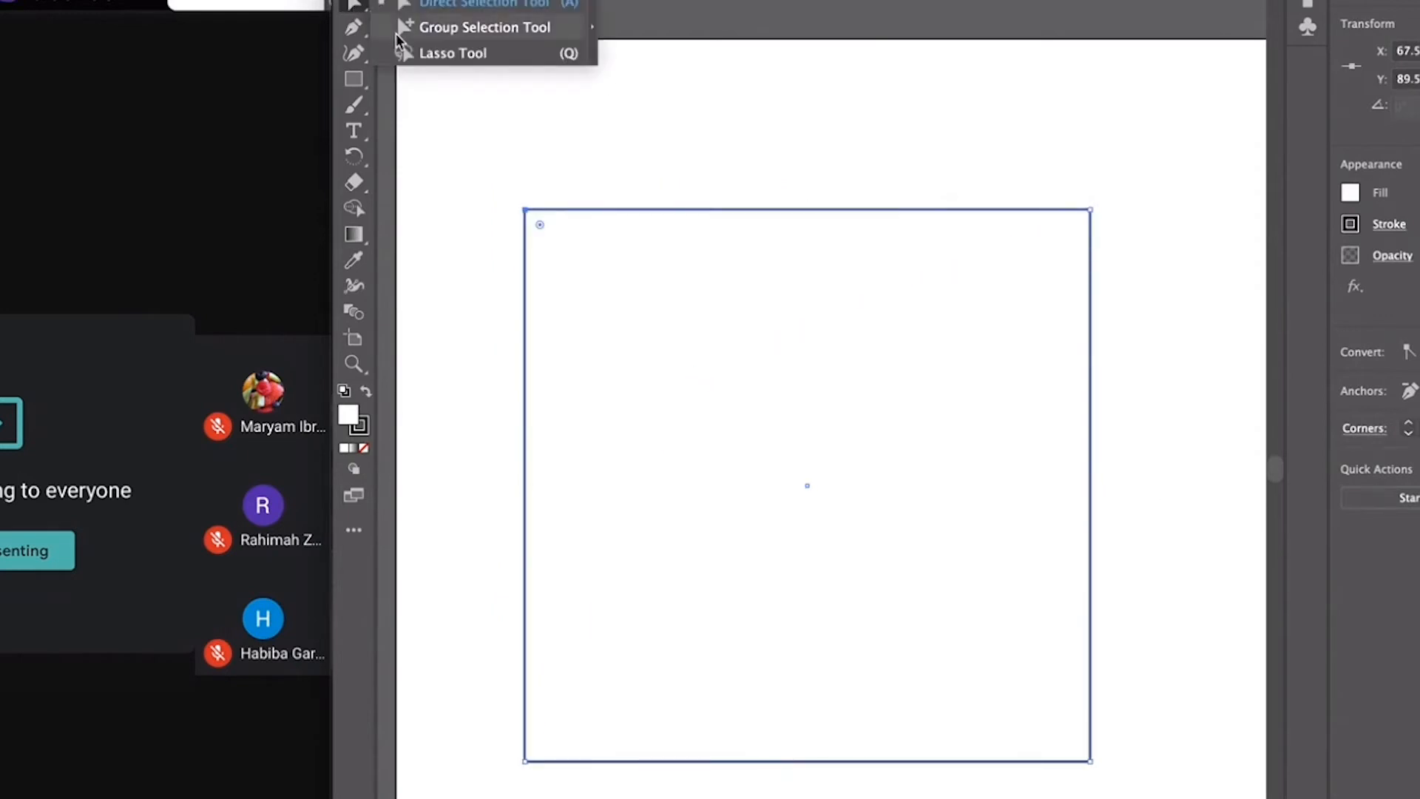
{"action": "left_click", "coordinate": [397, 29]}
{"action": "left_click", "coordinate": [531, 210]}
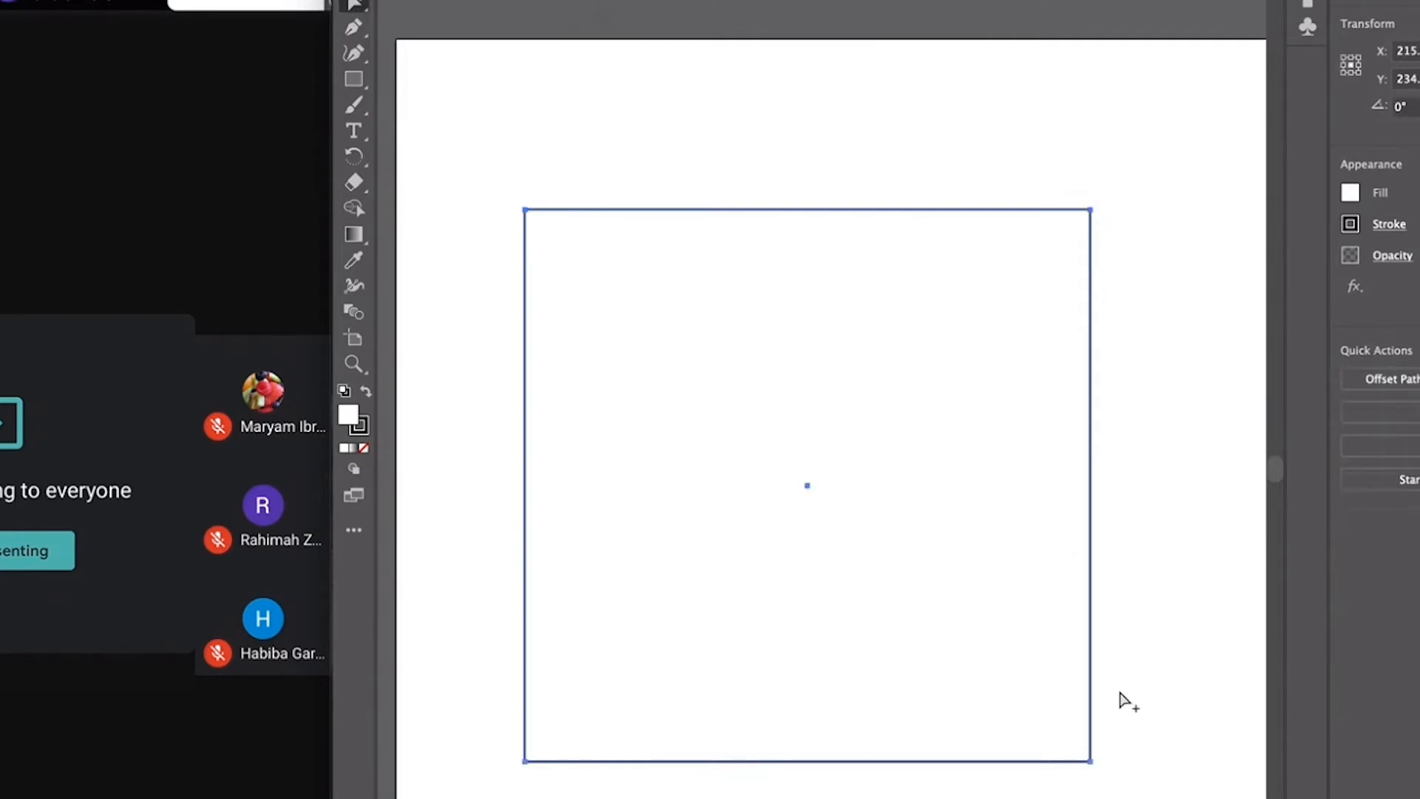
{"action": "mouse_move", "coordinate": [1089, 762]}
{"action": "left_mouse_down"}
{"action": "mouse_move", "coordinate": [916, 615]}
{"action": "mouse_move", "coordinate": [1125, 764]}
{"action": "mouse_move", "coordinate": [1082, 762]}
{"action": "left_mouse_up"}
{"action": "left_click_drag", "start_coordinate": [480, 140], "coordinate": [1162, 317]}
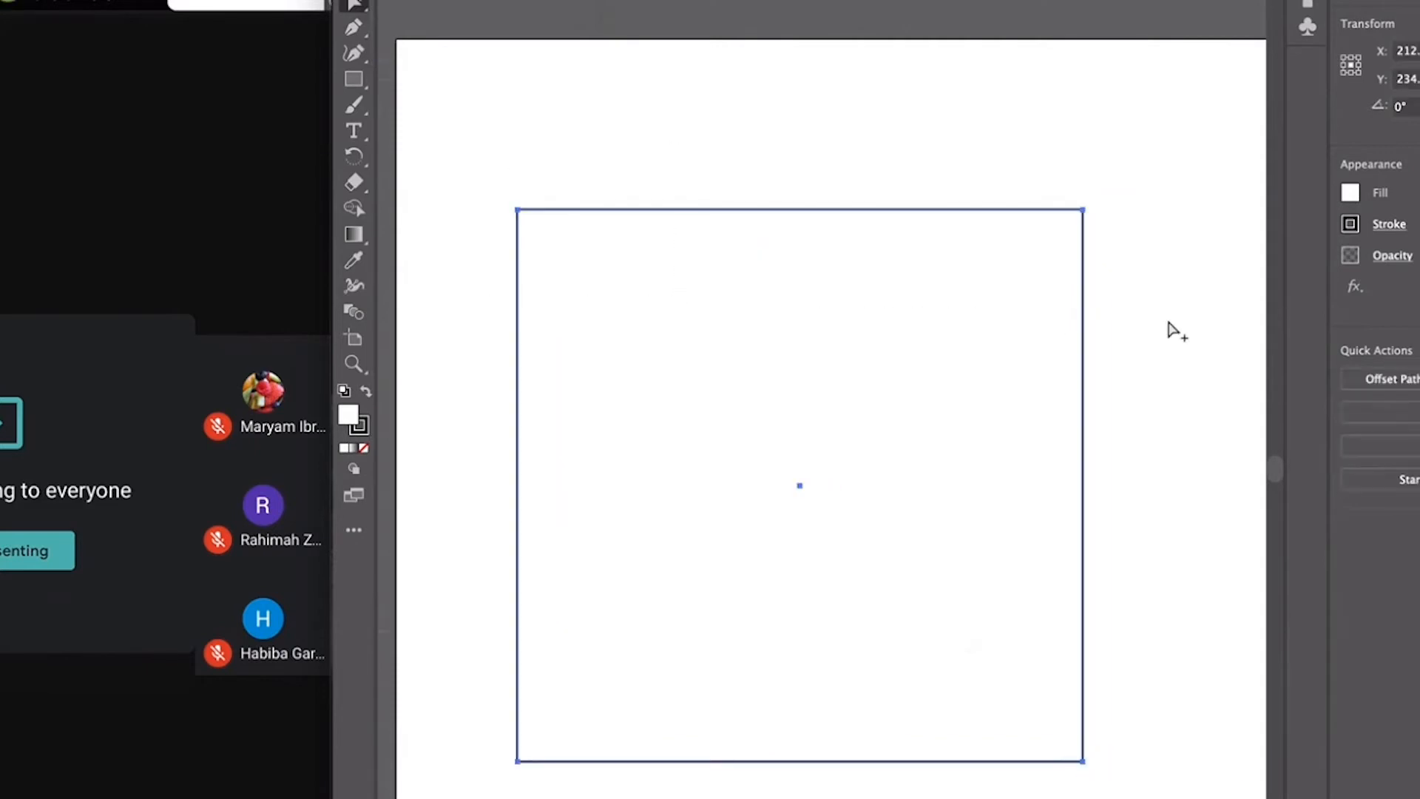
{"action": "mouse_move", "coordinate": [1087, 215]}
{"action": "left_mouse_down"}
{"action": "mouse_move", "coordinate": [1075, 267]}
{"action": "mouse_move", "coordinate": [1083, 213]}
{"action": "left_mouse_up"}
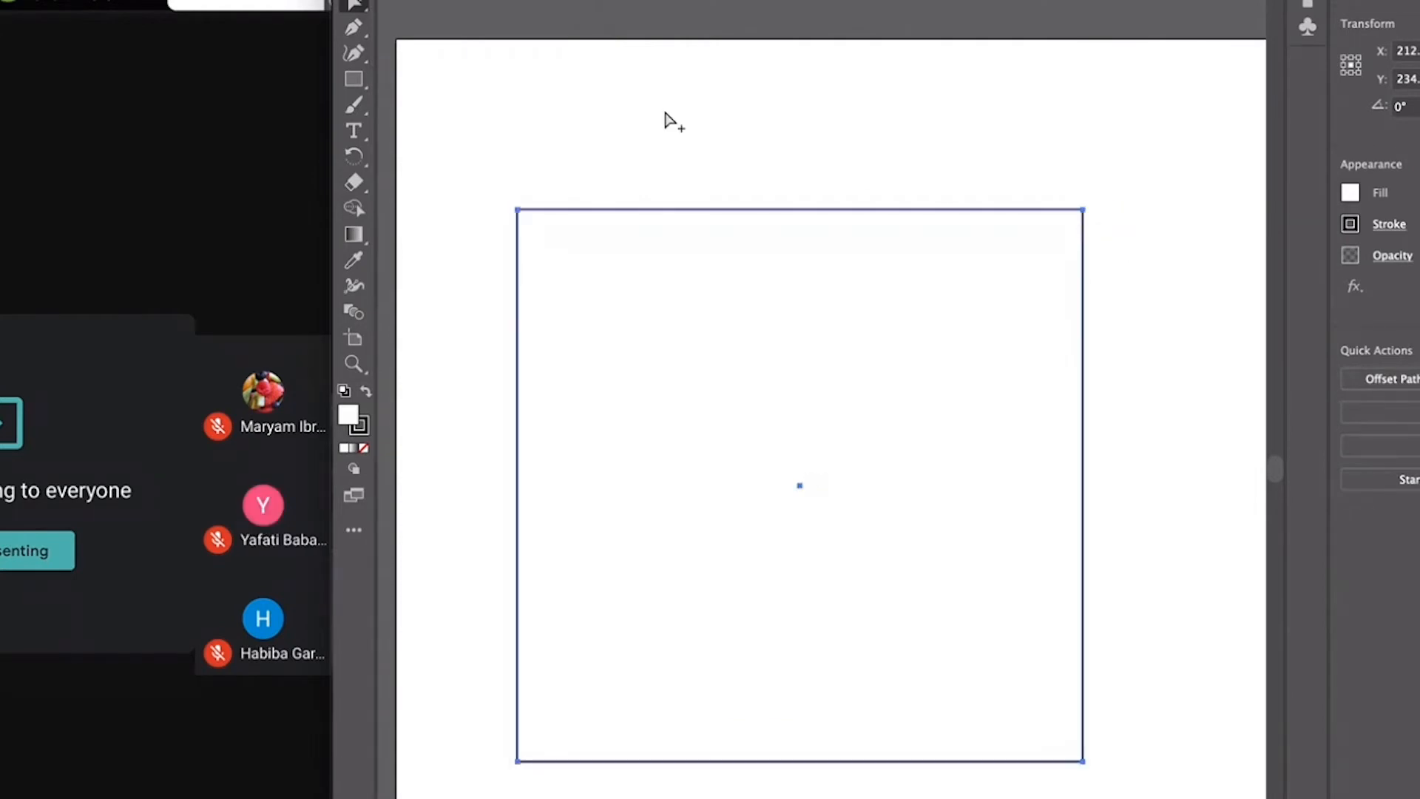
- Select the square's top-left anchor point with the Lasso tool and switch back to the Direct Selection tool
{"action": "left_click_drag", "start_coordinate": [345, 7], "coordinate": [444, 53]}
{"action": "mouse_move", "coordinate": [484, 153]}
{"action": "left_mouse_down"}
{"action": "mouse_move", "coordinate": [496, 391]}
{"action": "mouse_move", "coordinate": [600, 440]}
{"action": "mouse_move", "coordinate": [669, 433]}
{"action": "mouse_move", "coordinate": [667, 163]}
{"action": "mouse_move", "coordinate": [620, 134]}
{"action": "mouse_move", "coordinate": [478, 169]}
{"action": "left_mouse_up"}
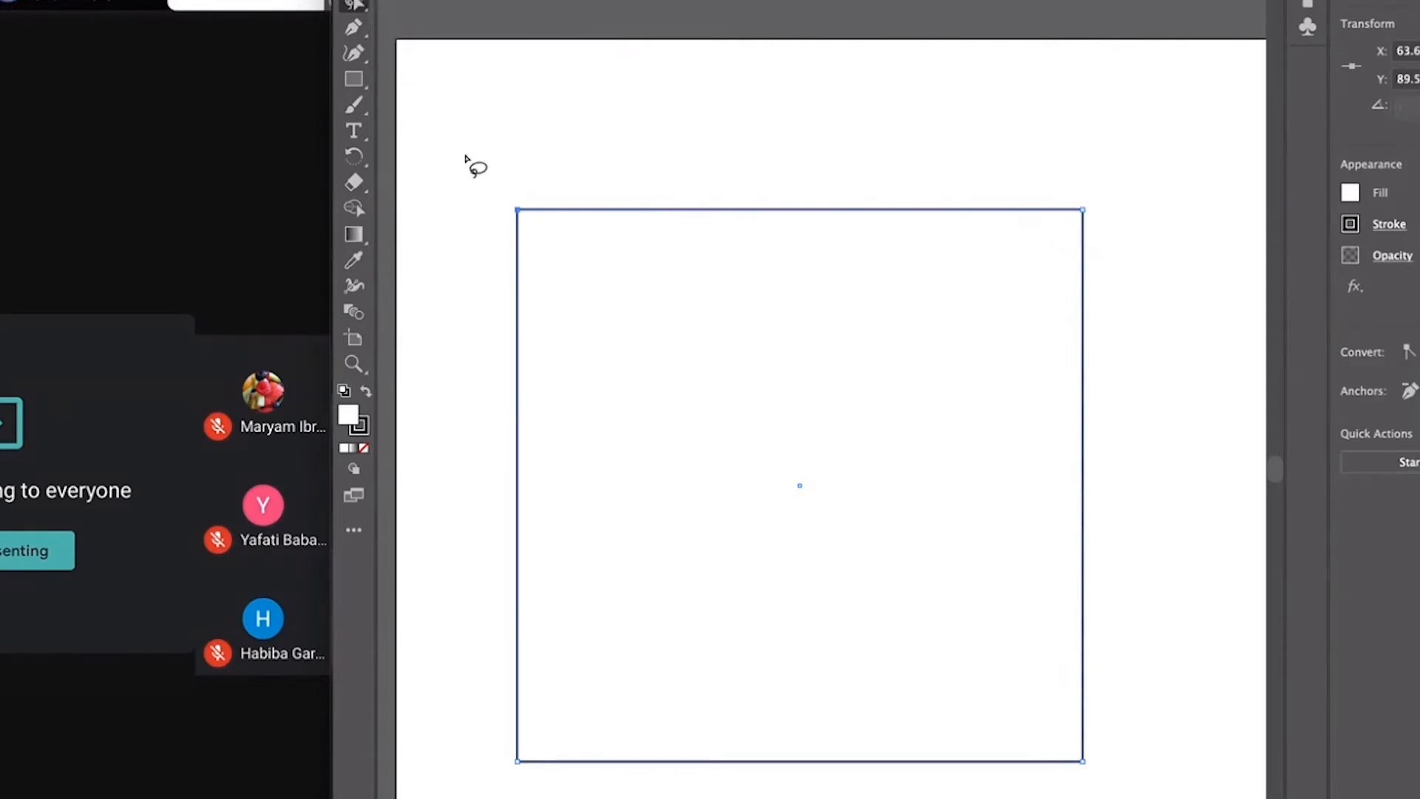
{"action": "left_click", "coordinate": [358, 6]}
{"action": "left_click", "coordinate": [411, 5]}
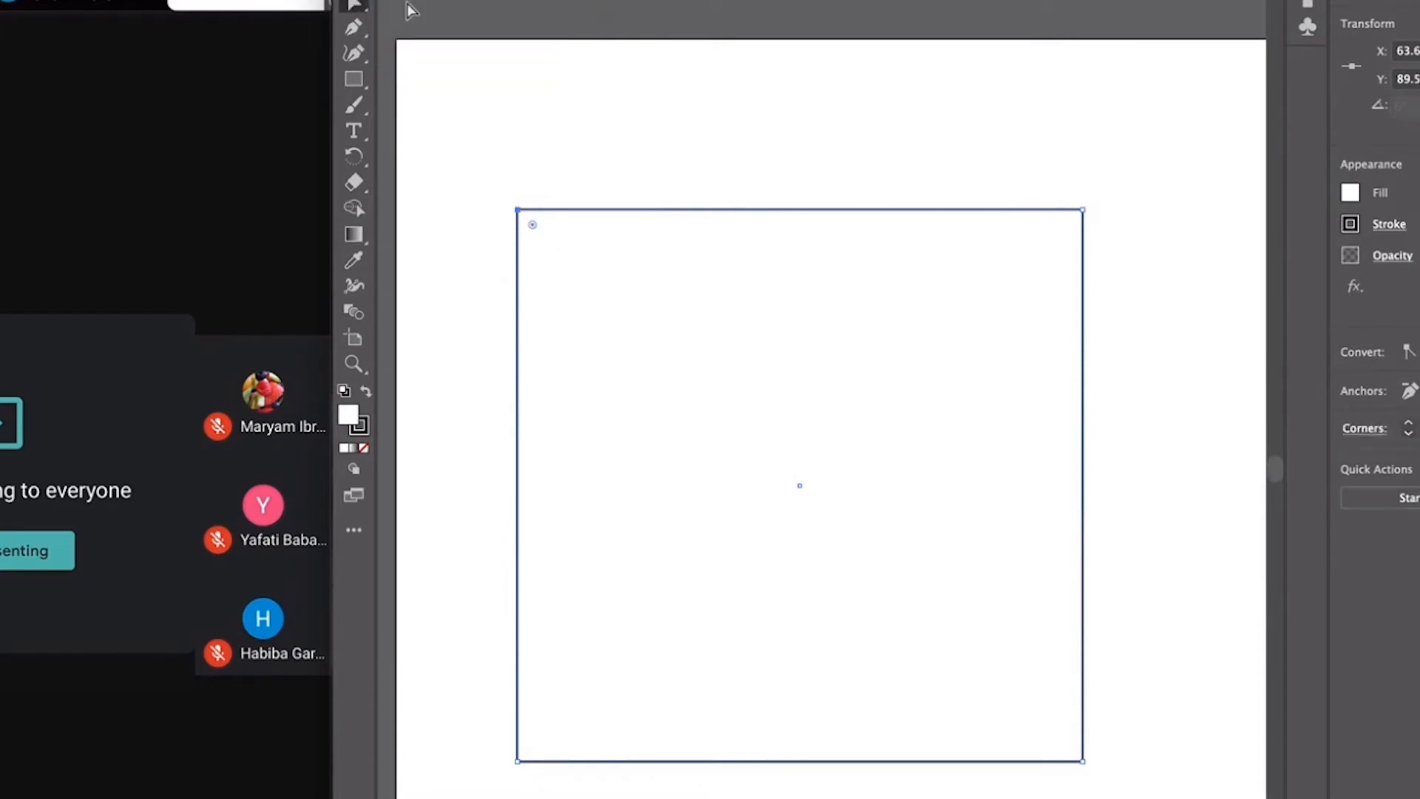
- Draw a closed five-sided shape with straight segments over the upper part of the square using the Pen tool
{"action": "left_click", "coordinate": [356, 34]}
{"action": "left_click", "coordinate": [439, 154]}
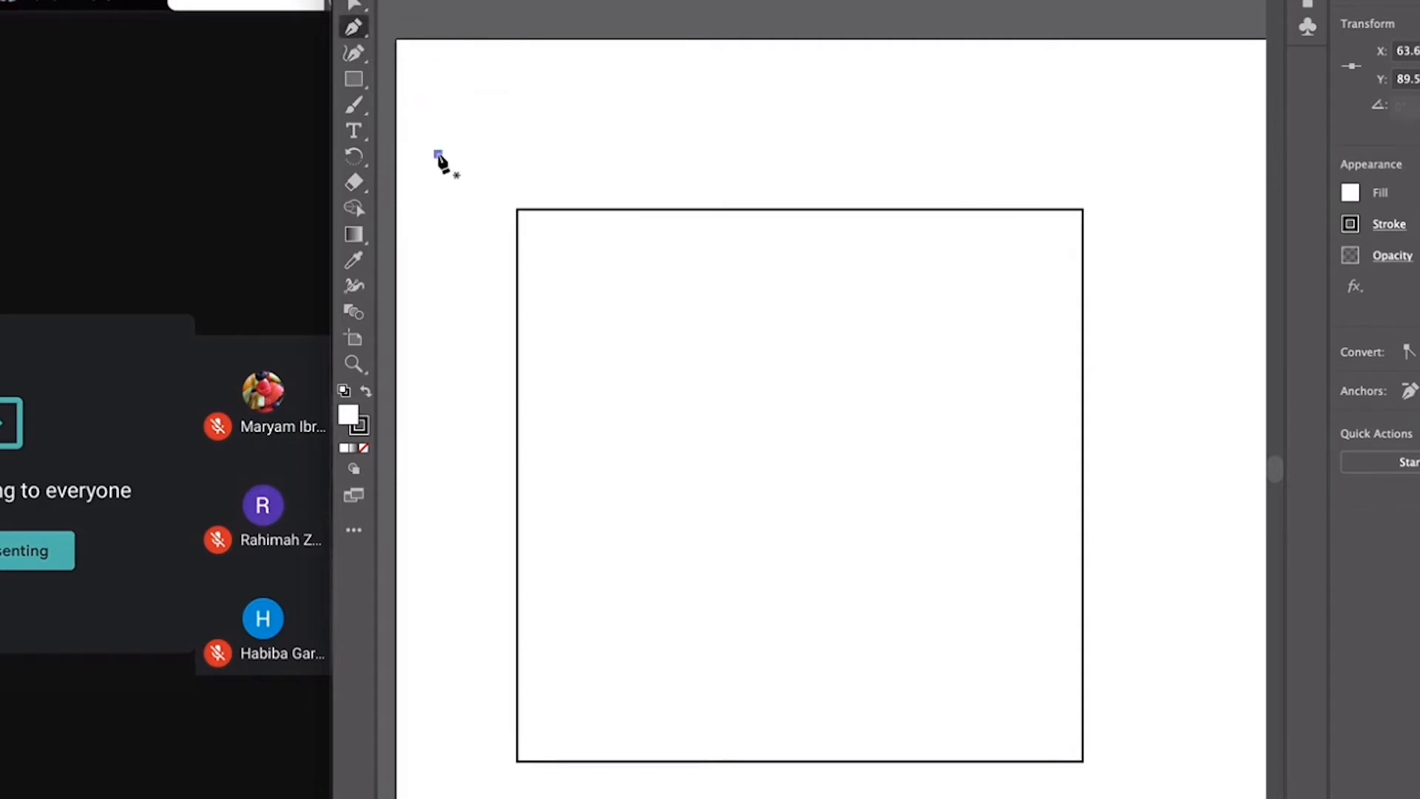
{"action": "left_click", "coordinate": [800, 75]}
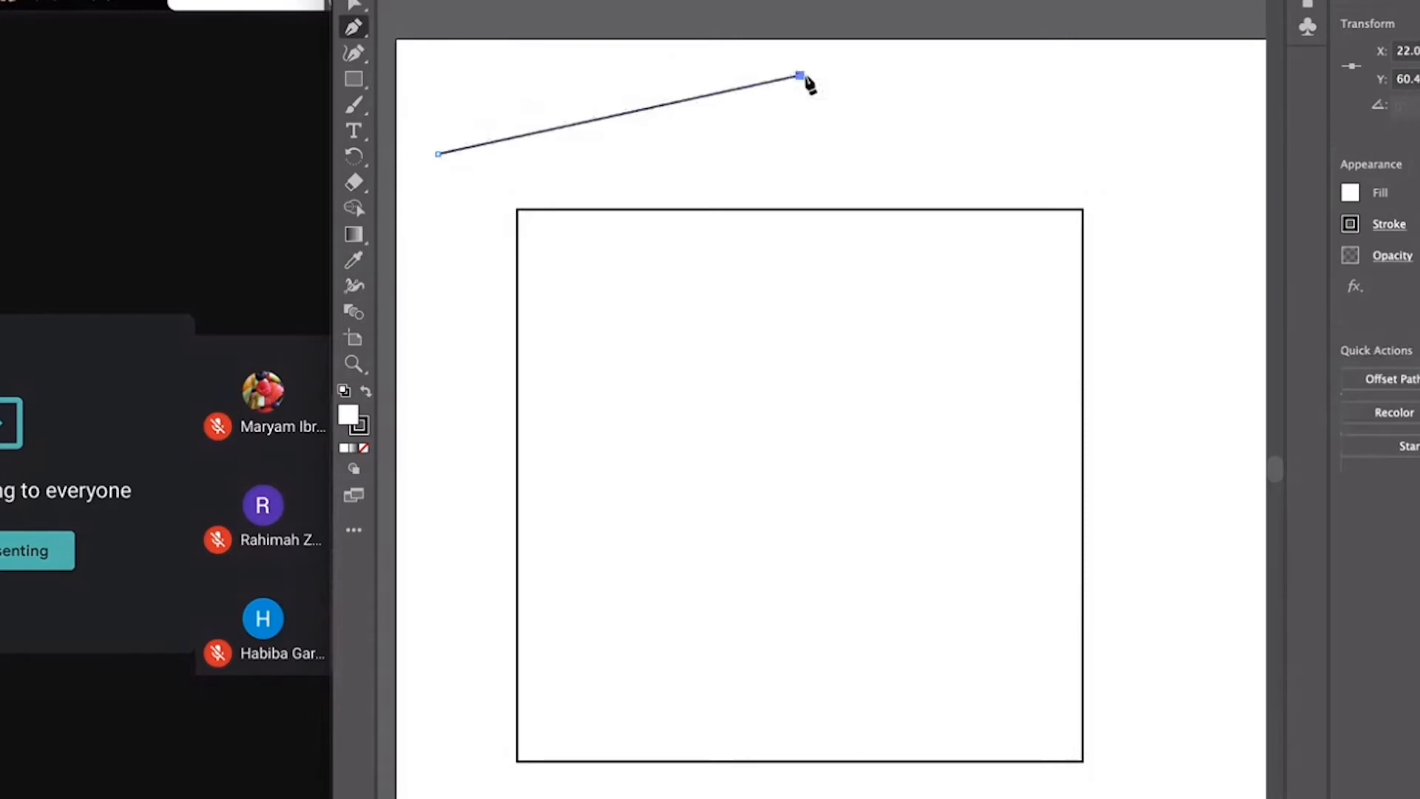
{"action": "left_click", "coordinate": [1062, 186]}
{"action": "left_click", "coordinate": [858, 497]}
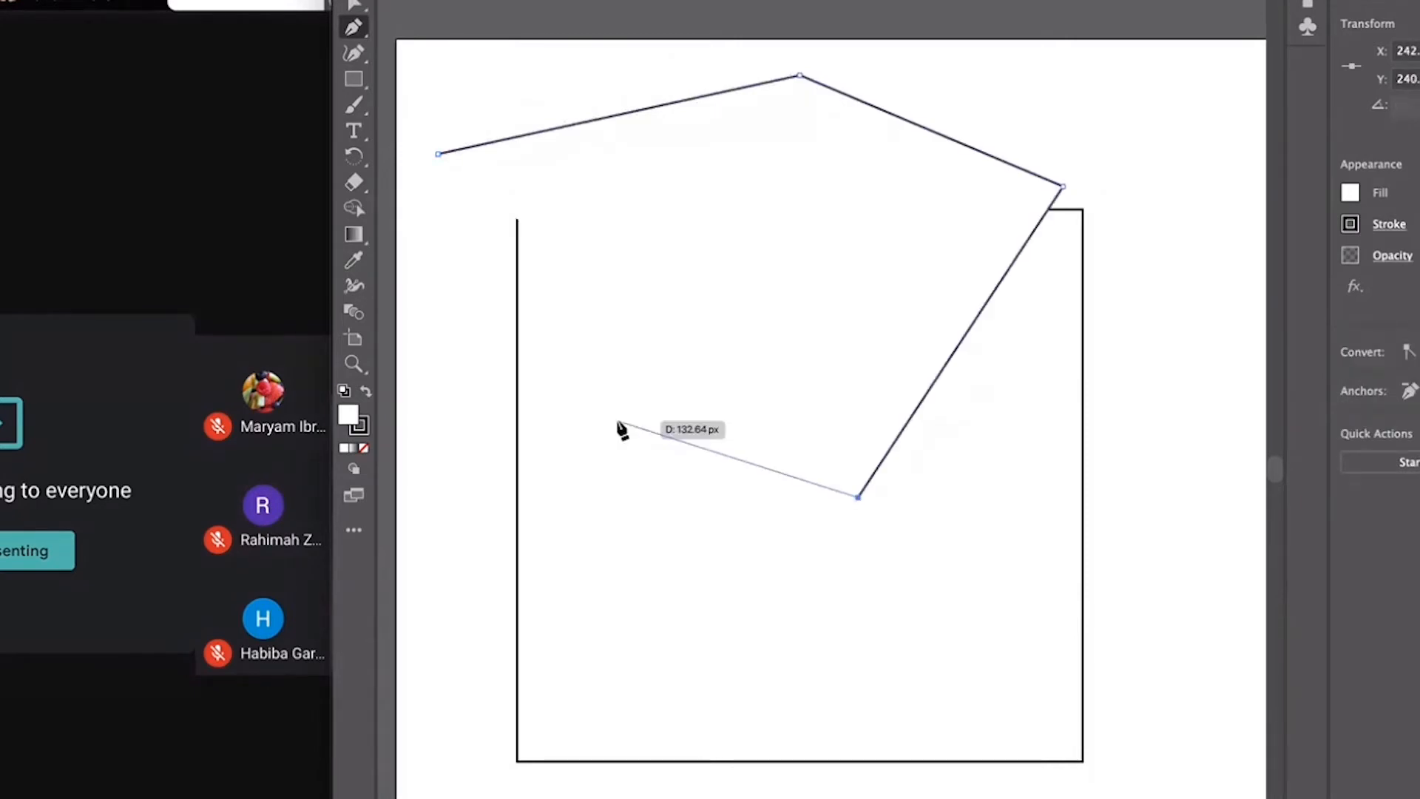
{"action": "left_click", "coordinate": [433, 313]}
{"action": "left_click", "coordinate": [438, 154]}
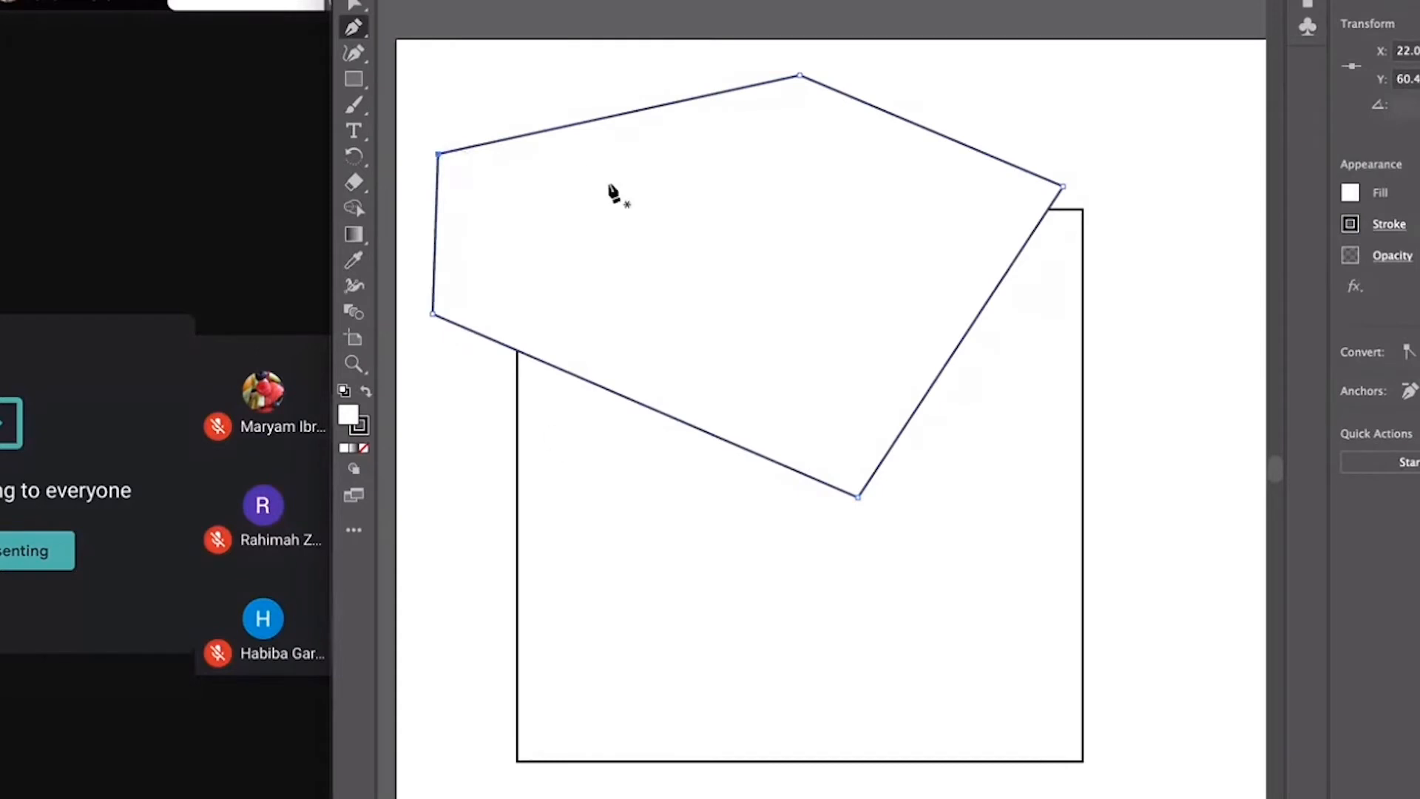
- Move the five-sided shape slightly down with the Selection tool and delete it
{"action": "key", "text": "v"}
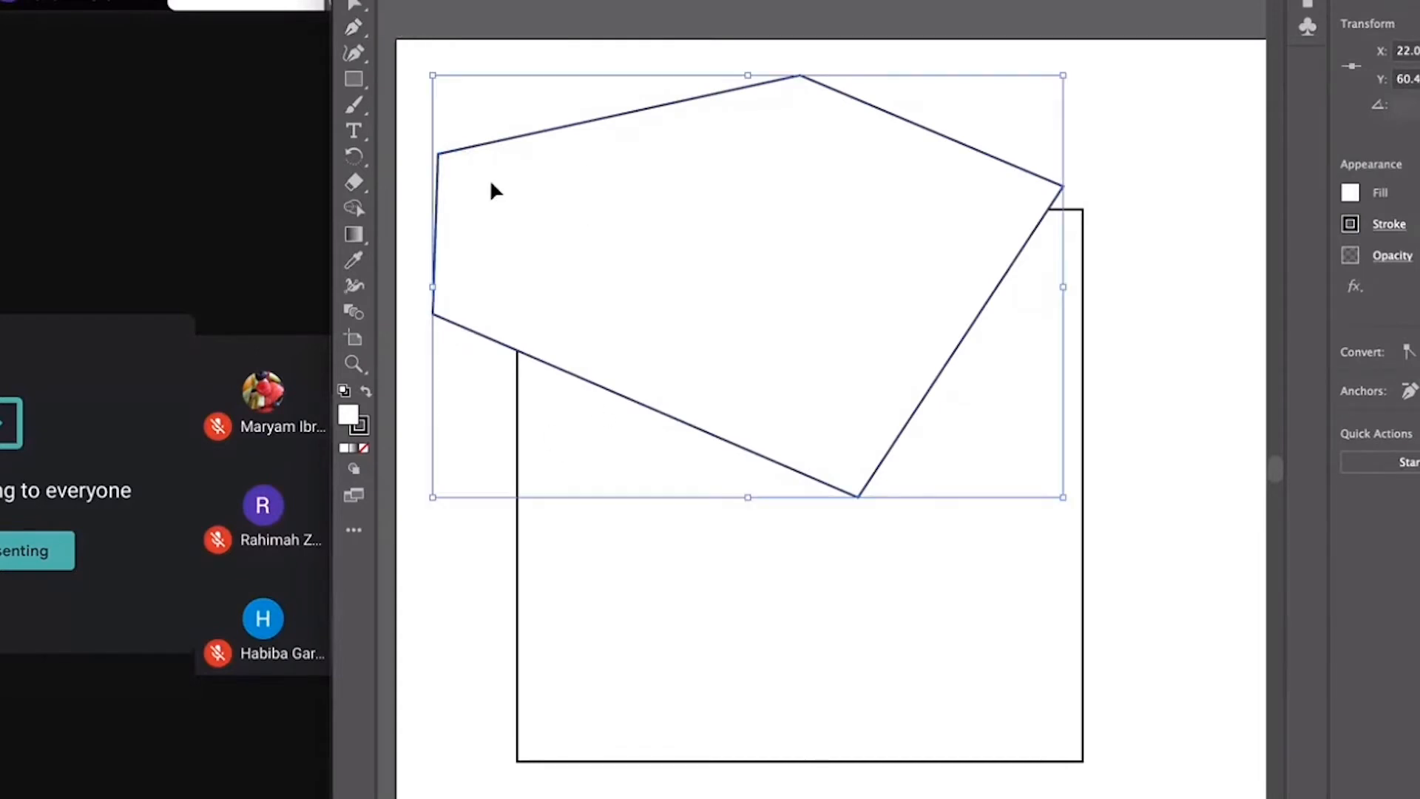
{"action": "left_click_drag", "start_coordinate": [592, 324], "coordinate": [730, 349]}
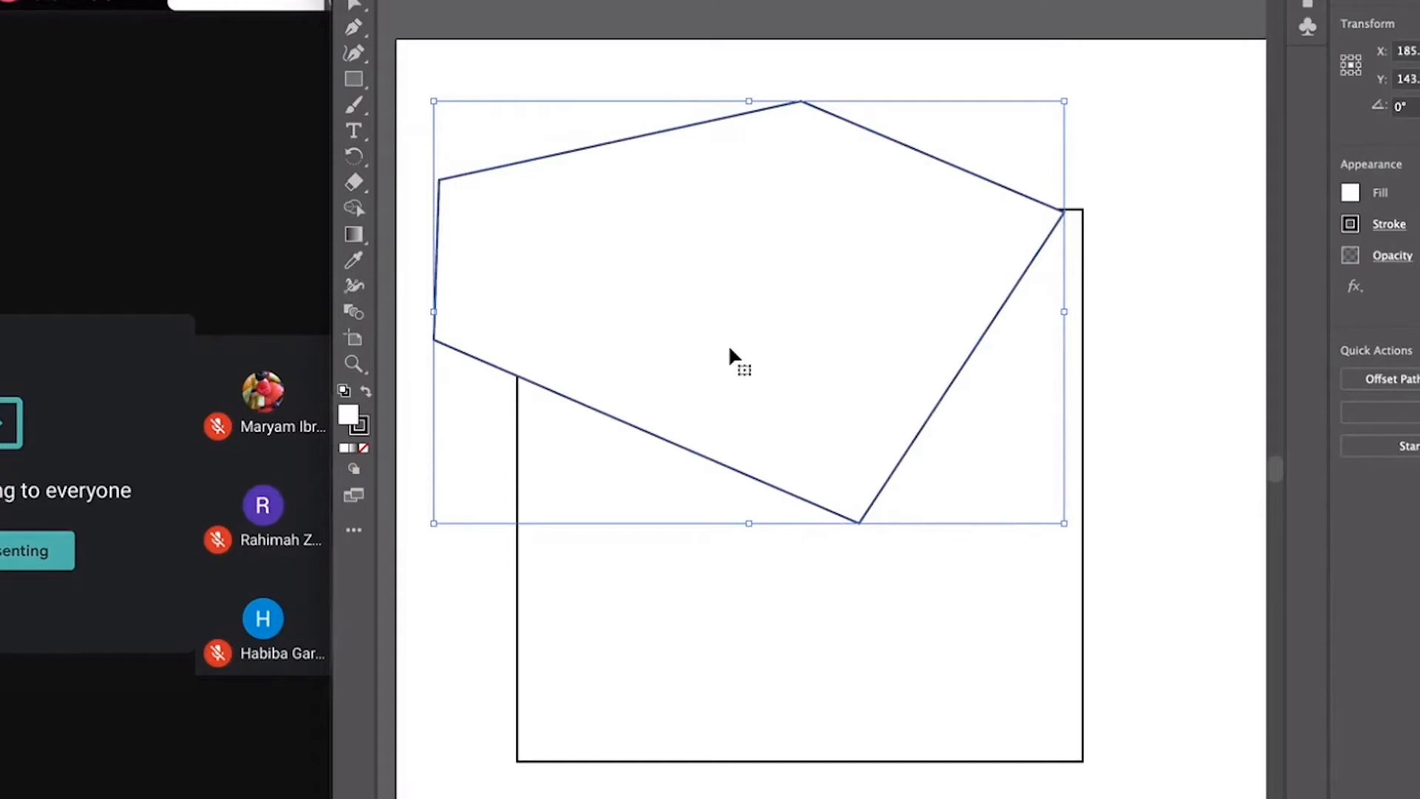
{"action": "key", "text": "Delete"}
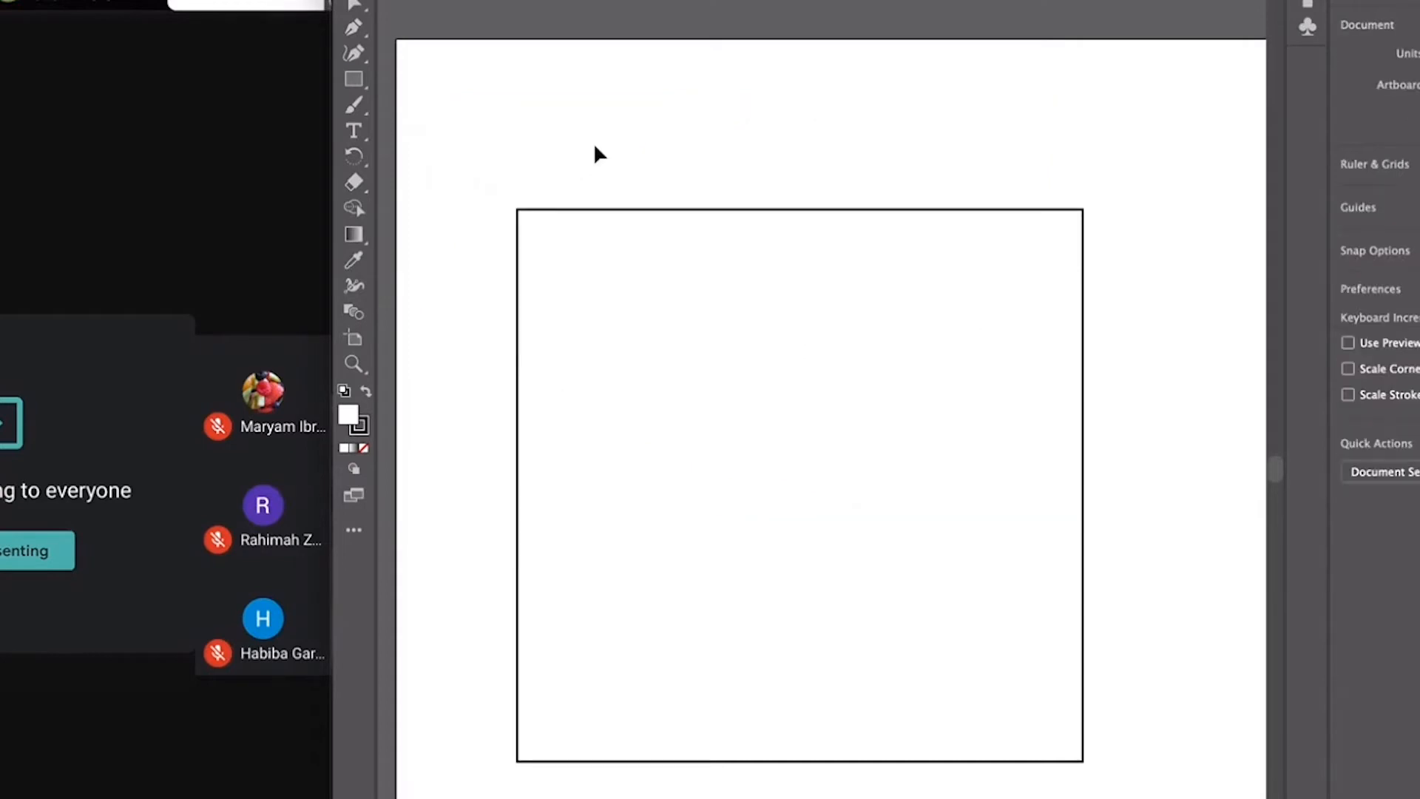
- Examine the anchor point tools grouped with the Pen tool
{"action": "left_click", "coordinate": [353, 28]}
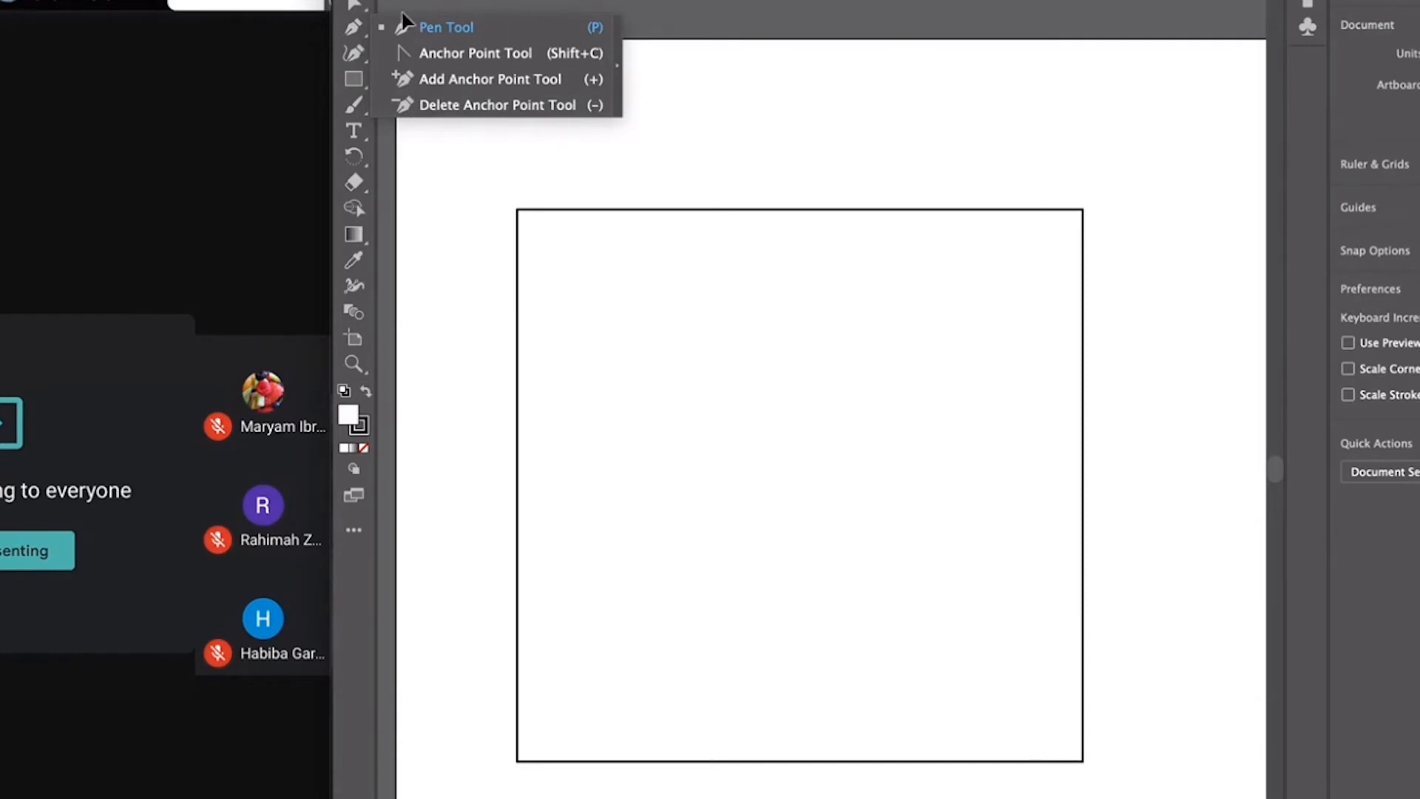
{"action": "left_click", "coordinate": [353, 31]}
{"action": "left_click", "coordinate": [353, 32]}
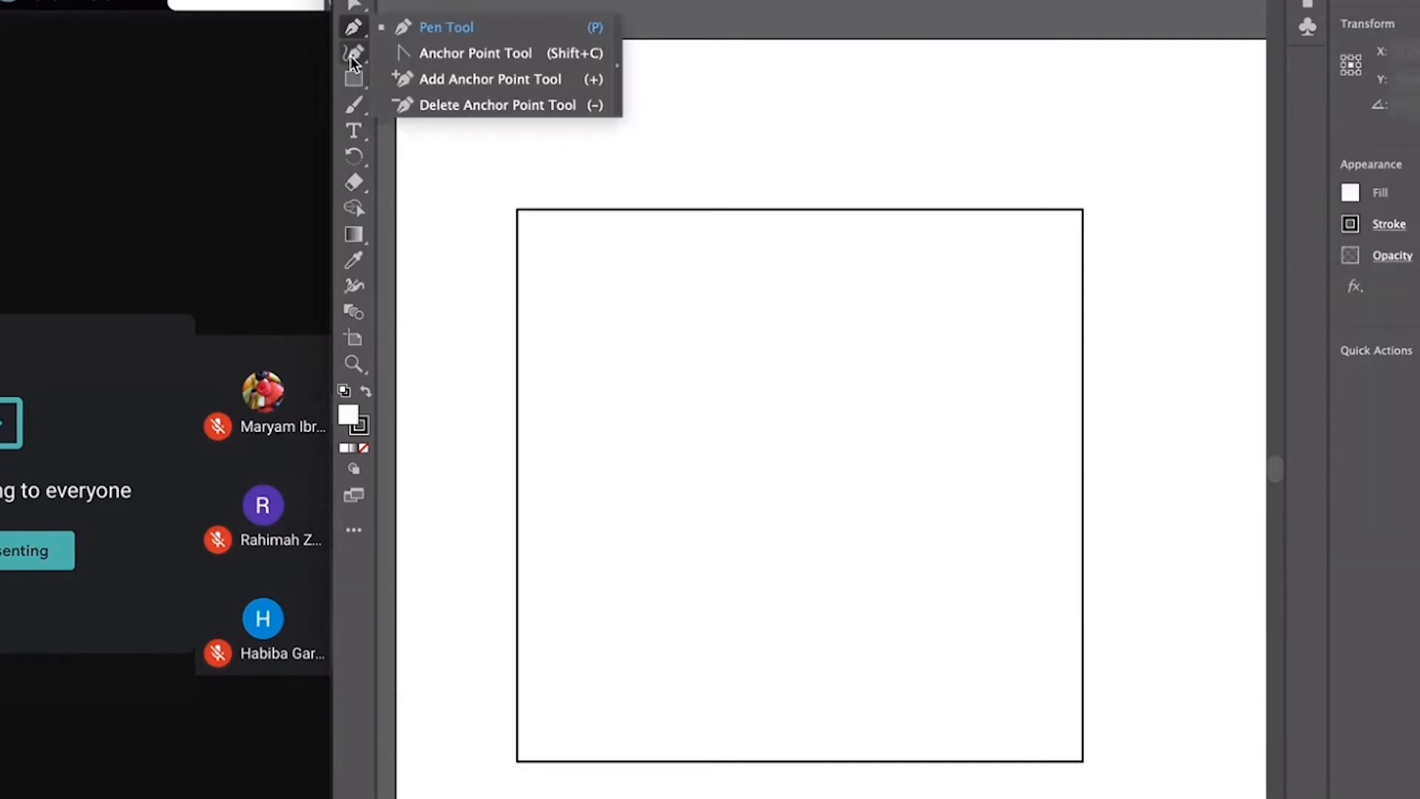
- Draw a two-point diagonal path across the square's top-left corner with the Curvature tool and select the square's top-right anchor
{"action": "left_click", "coordinate": [349, 55]}
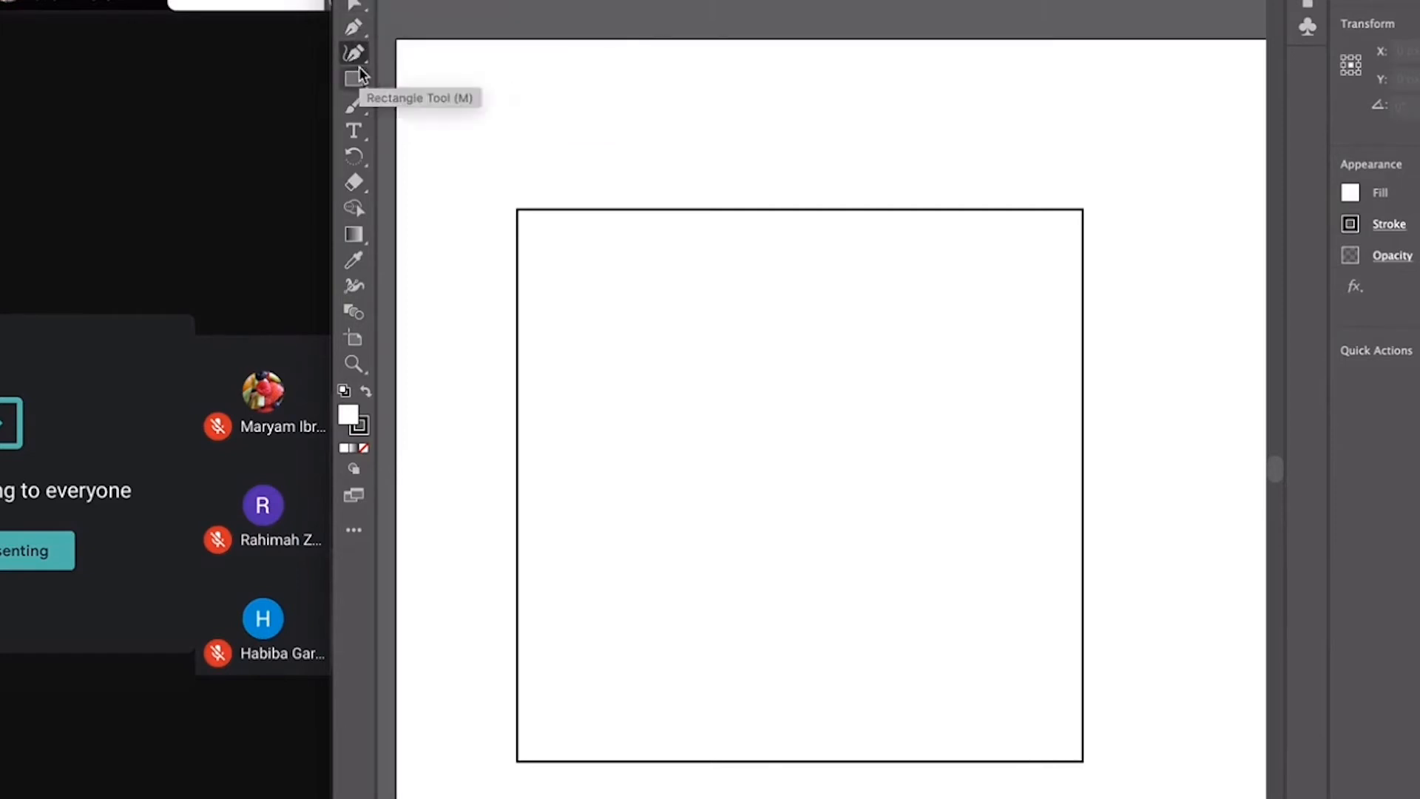
{"action": "left_click", "coordinate": [495, 285]}
{"action": "left_click", "coordinate": [665, 82]}
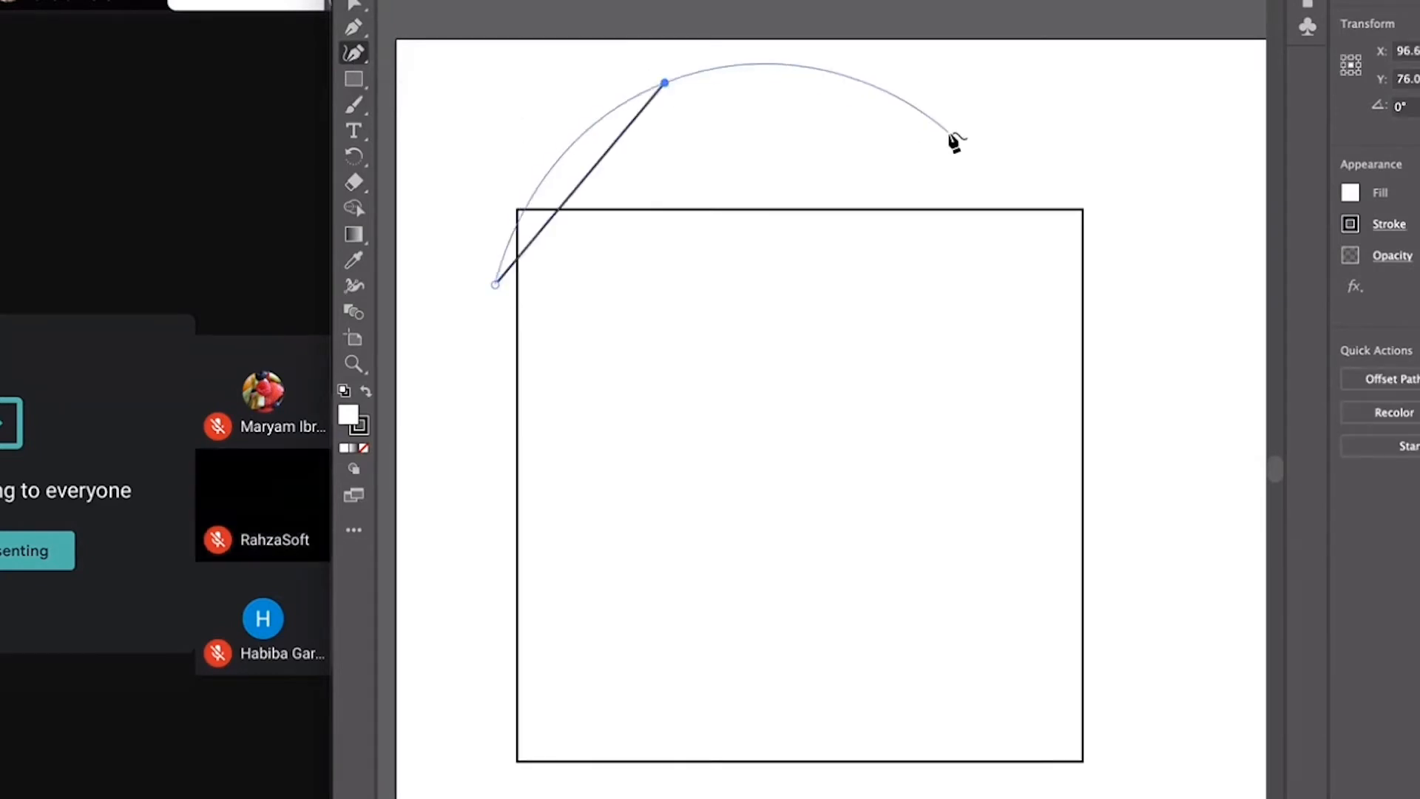
{"action": "left_click", "coordinate": [1078, 212]}
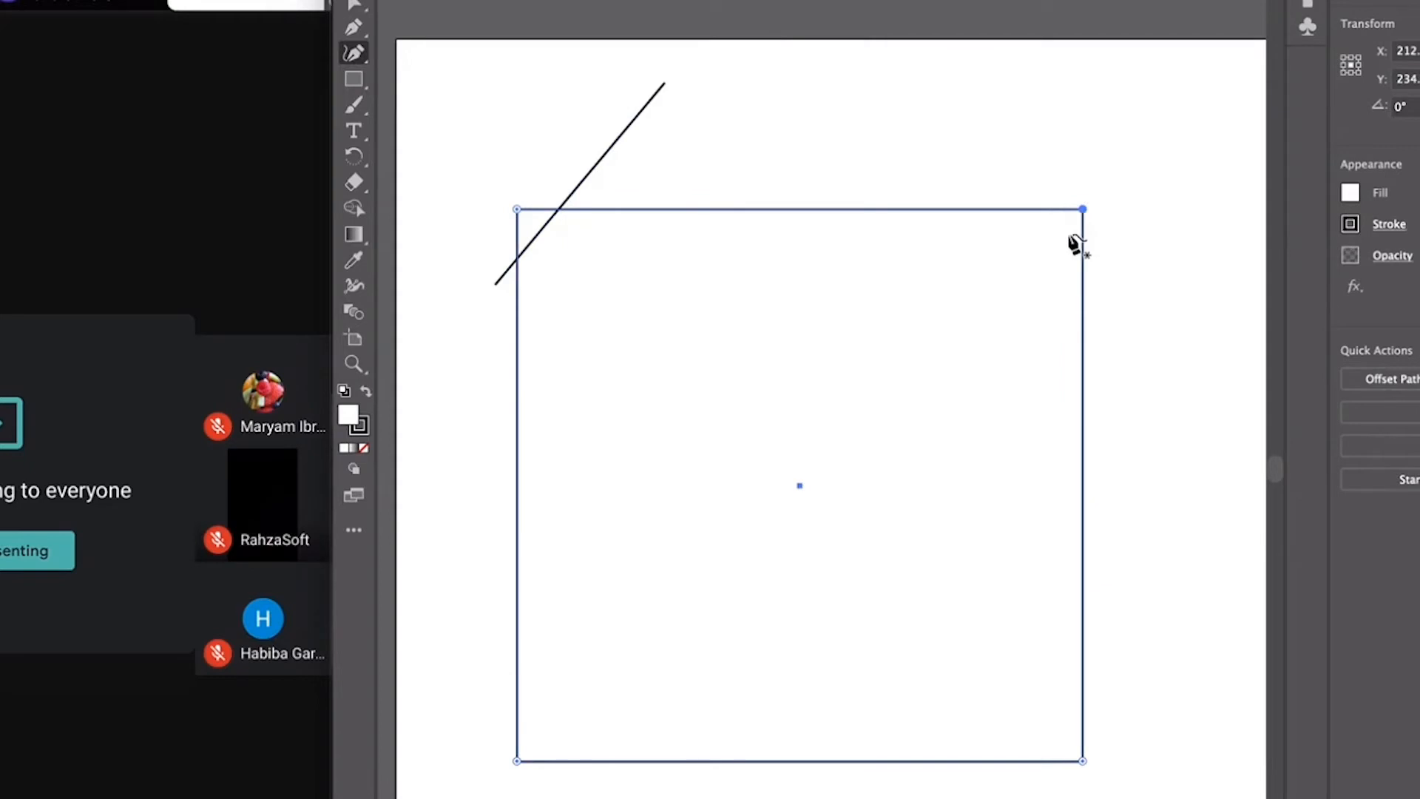
- Draw a closed, rounded six-point shape inside the square with the Curvature tool
{"action": "left_click", "coordinate": [1063, 364]}
{"action": "left_click", "coordinate": [904, 604]}
{"action": "left_click", "coordinate": [626, 502]}
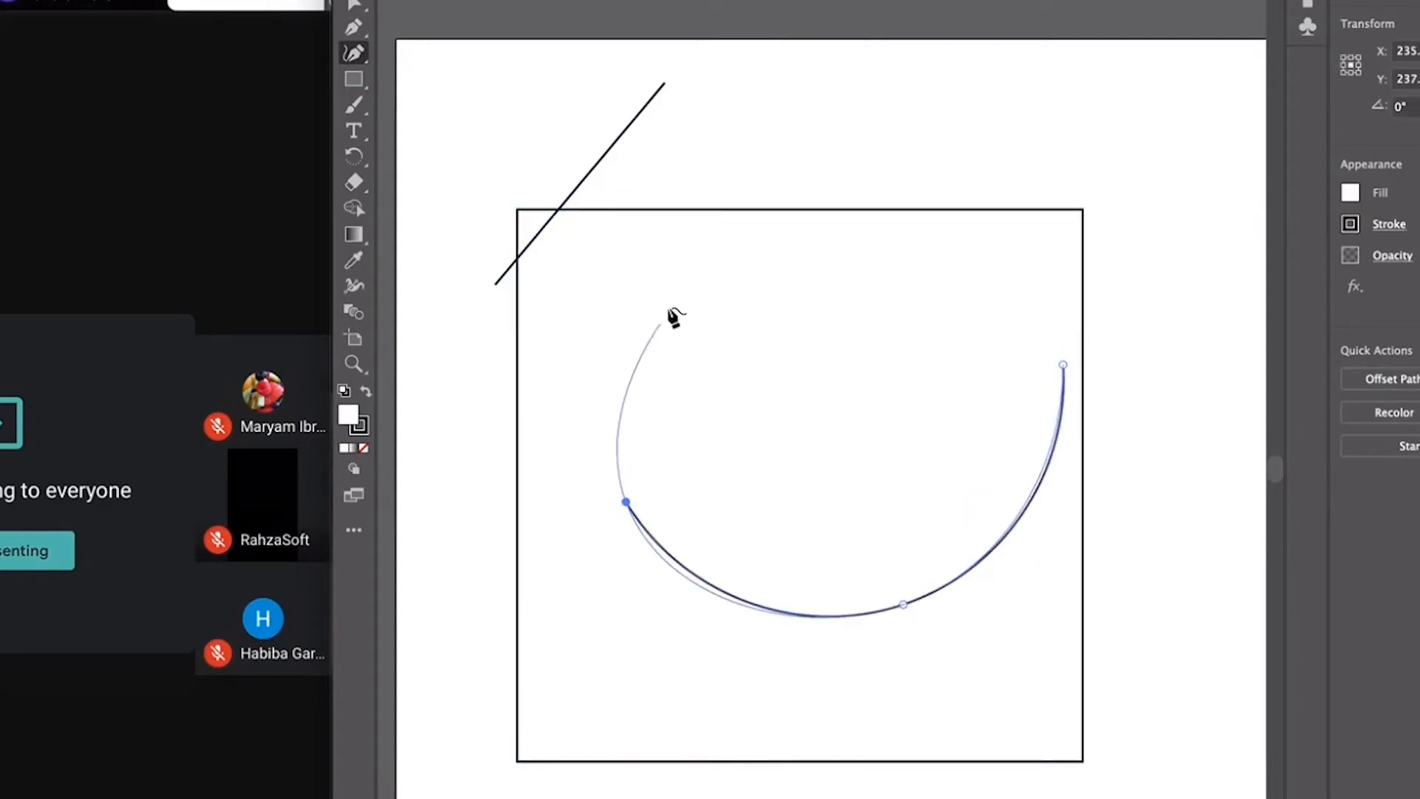
{"action": "left_click", "coordinate": [682, 278]}
{"action": "left_click", "coordinate": [878, 232]}
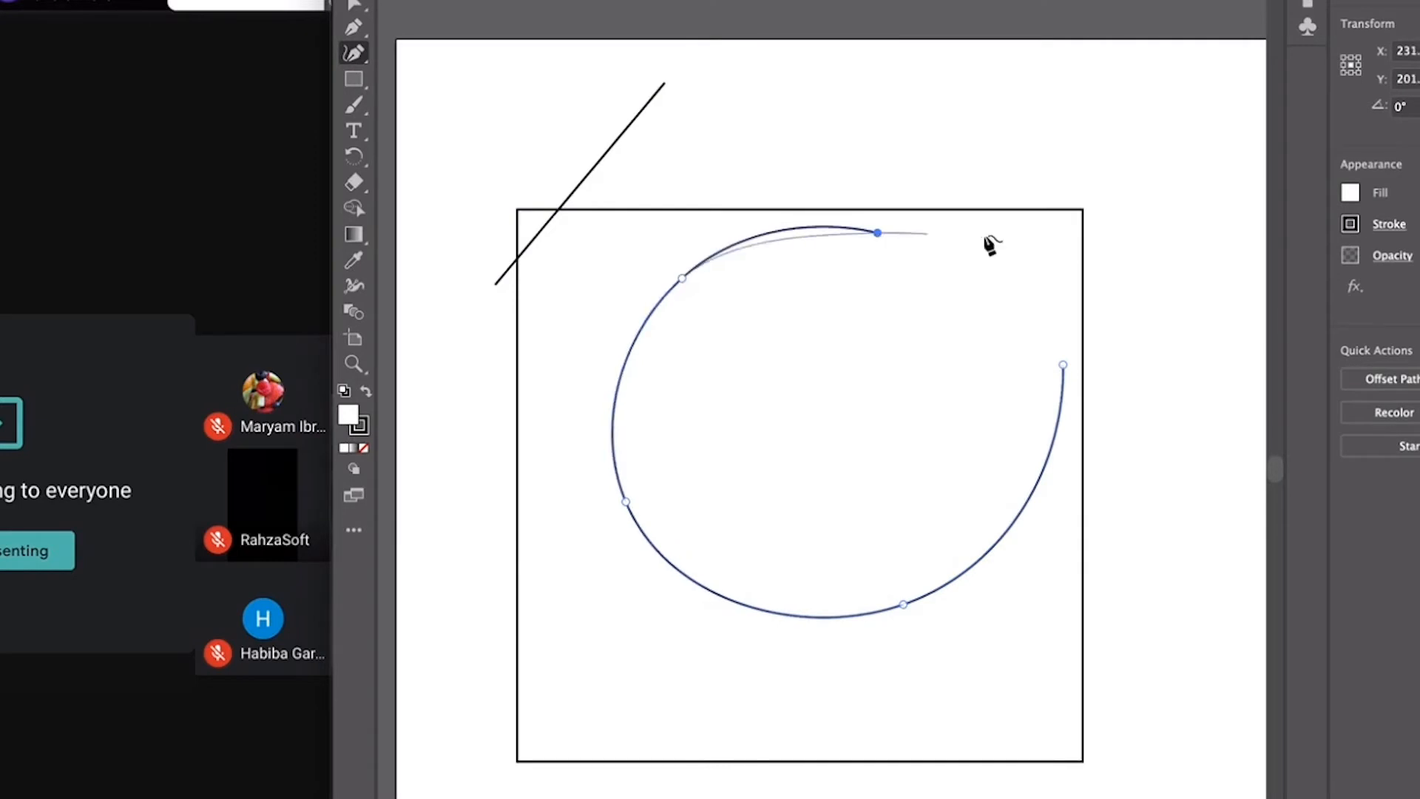
{"action": "left_click", "coordinate": [1051, 300]}
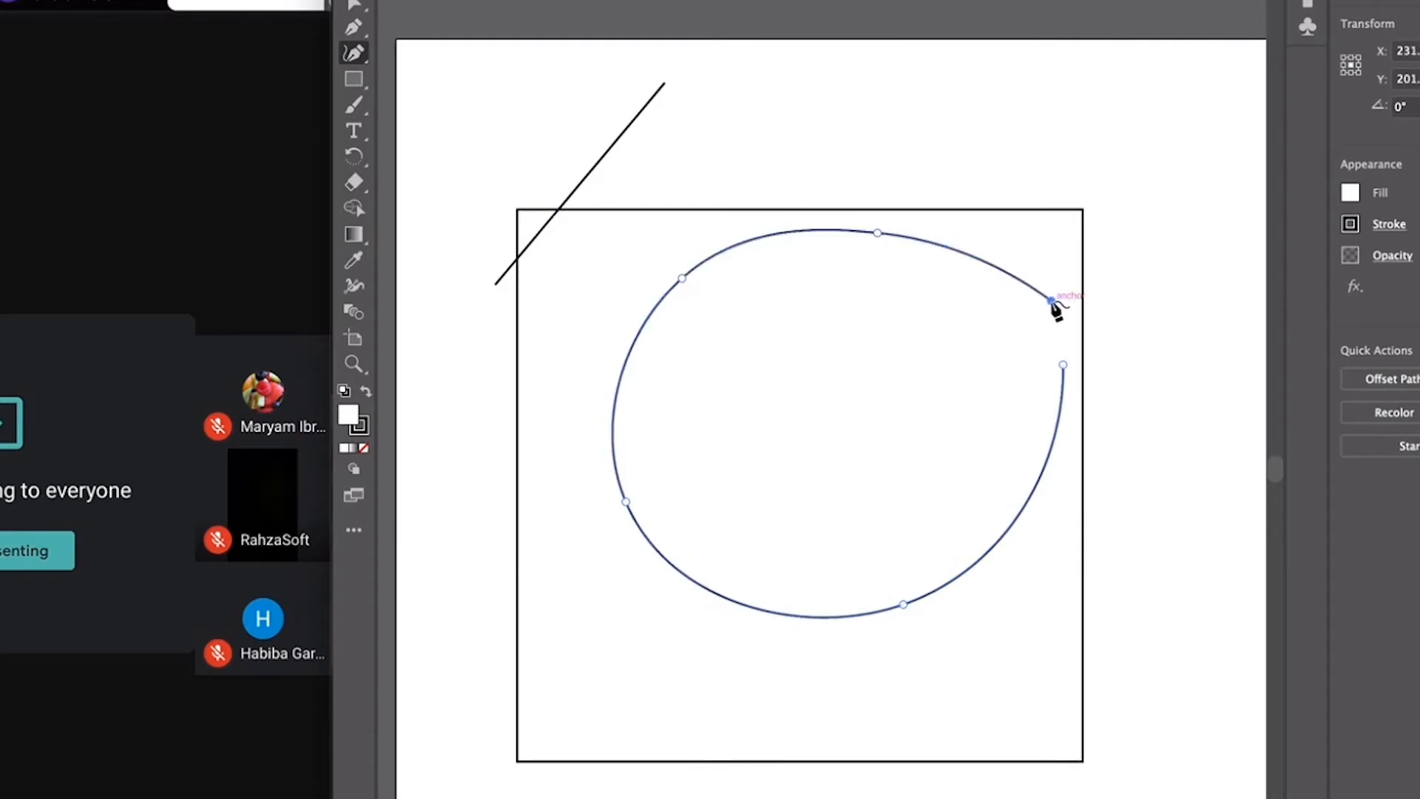
{"action": "left_click", "coordinate": [1063, 364]}
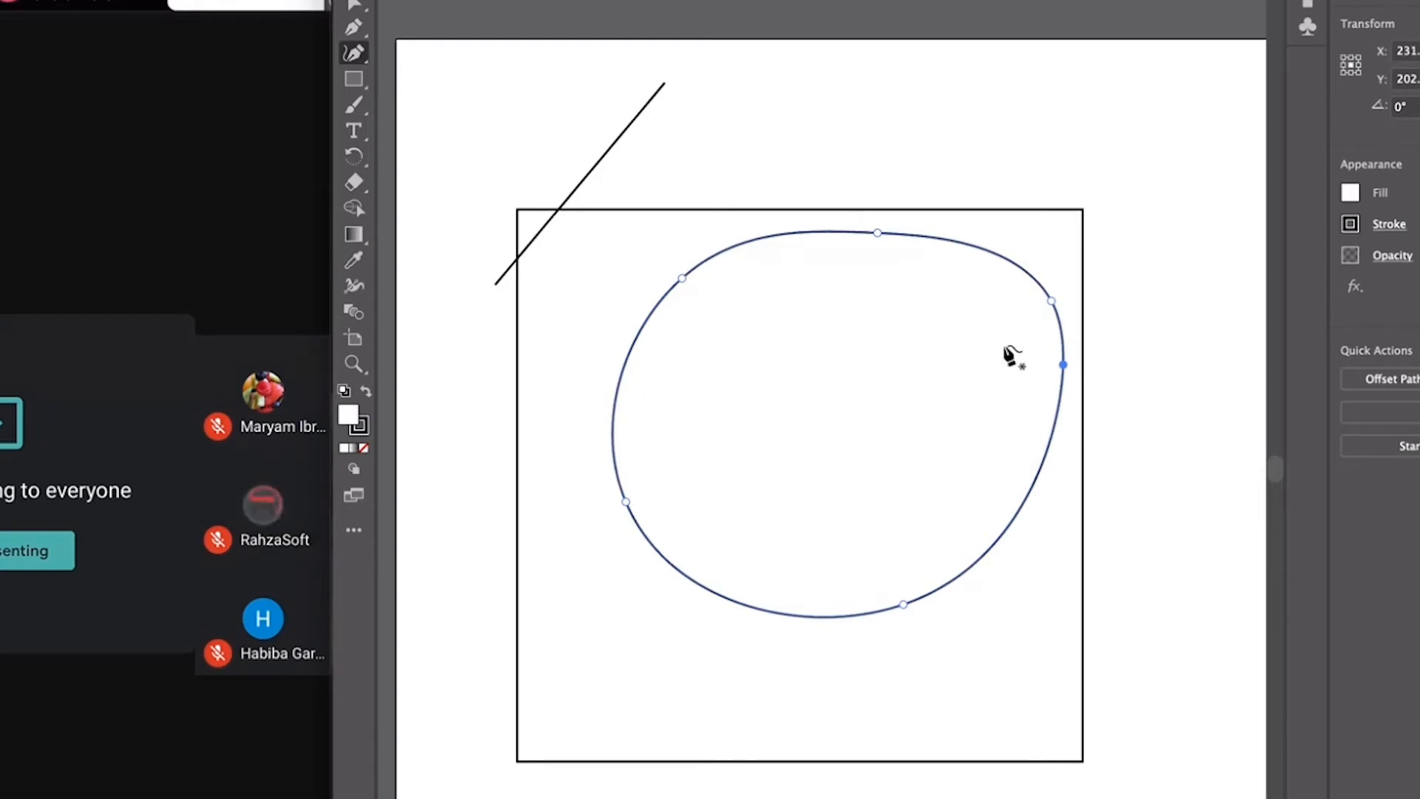
- Draw a smaller closed, rounded shape inside the large rounded shape with the Curvature tool
{"action": "left_click", "coordinate": [890, 369]}
{"action": "left_click", "coordinate": [725, 433]}
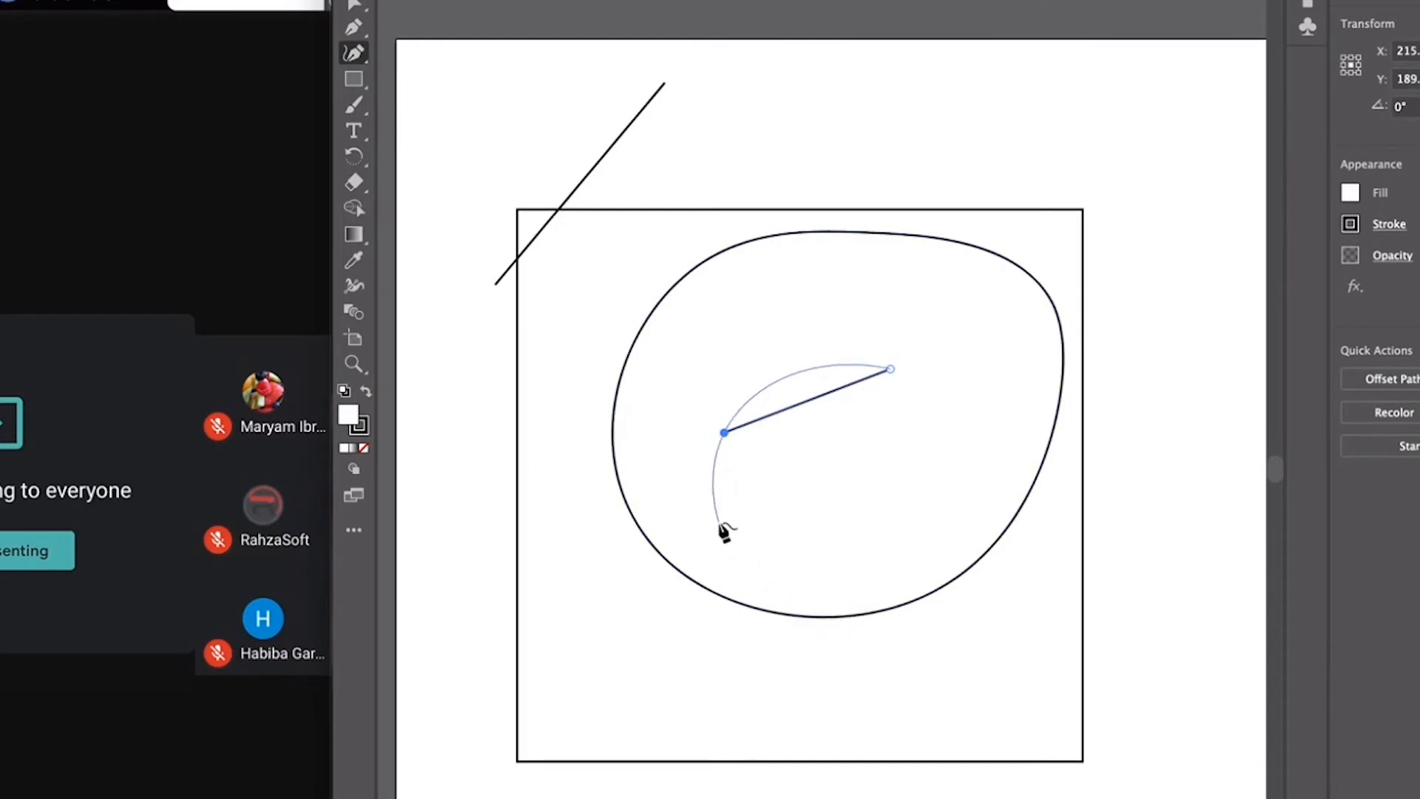
{"action": "left_click", "coordinate": [814, 558]}
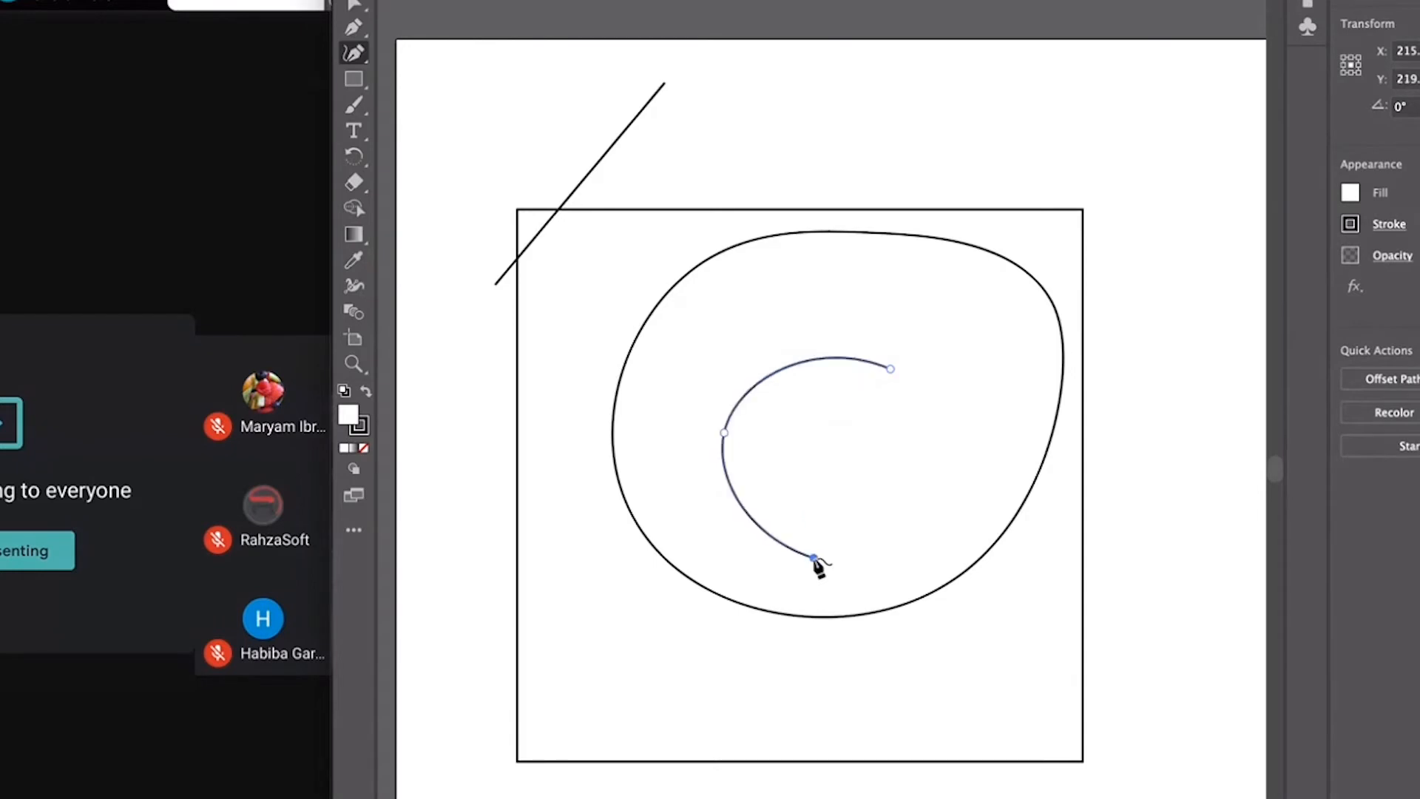
{"action": "left_click", "coordinate": [935, 421]}
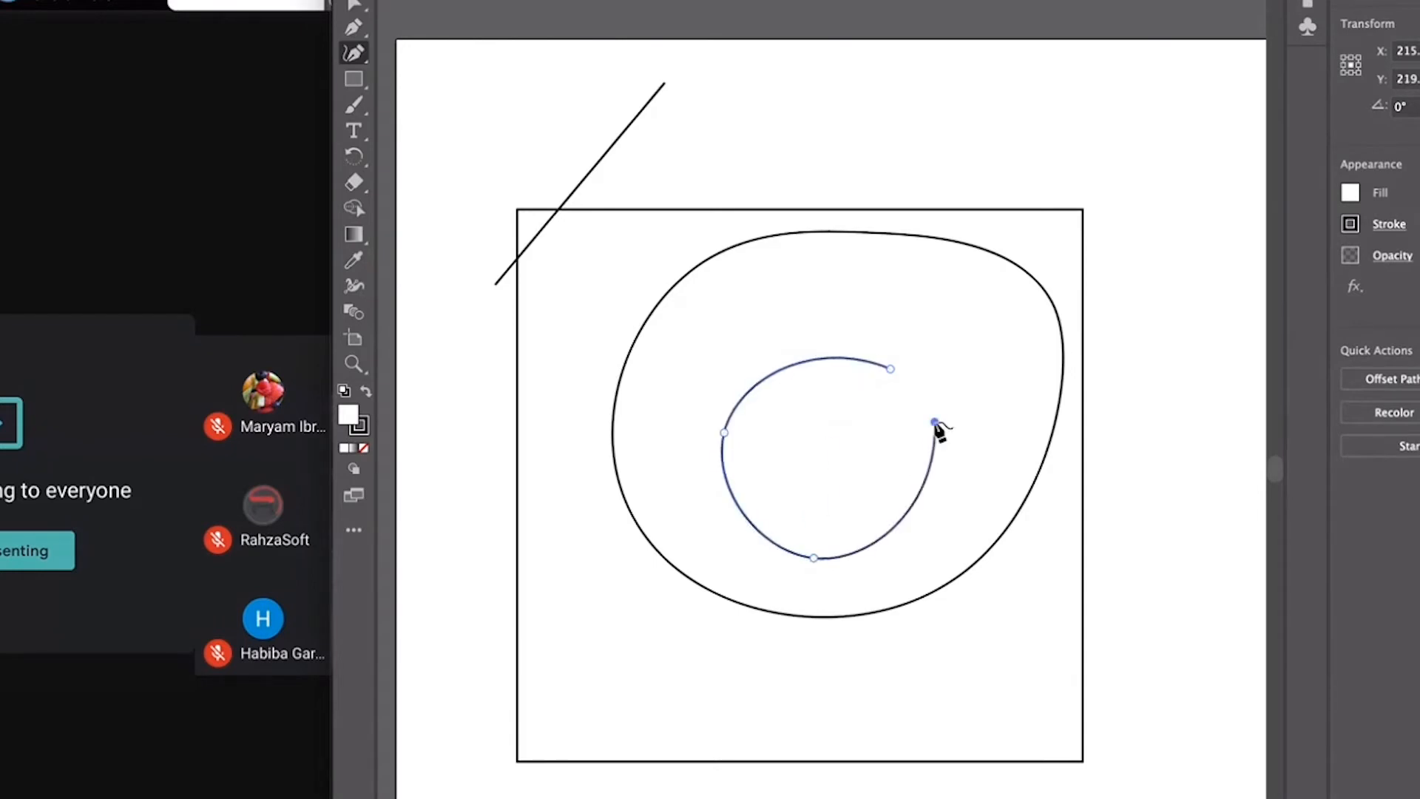
{"action": "left_click", "coordinate": [887, 368]}
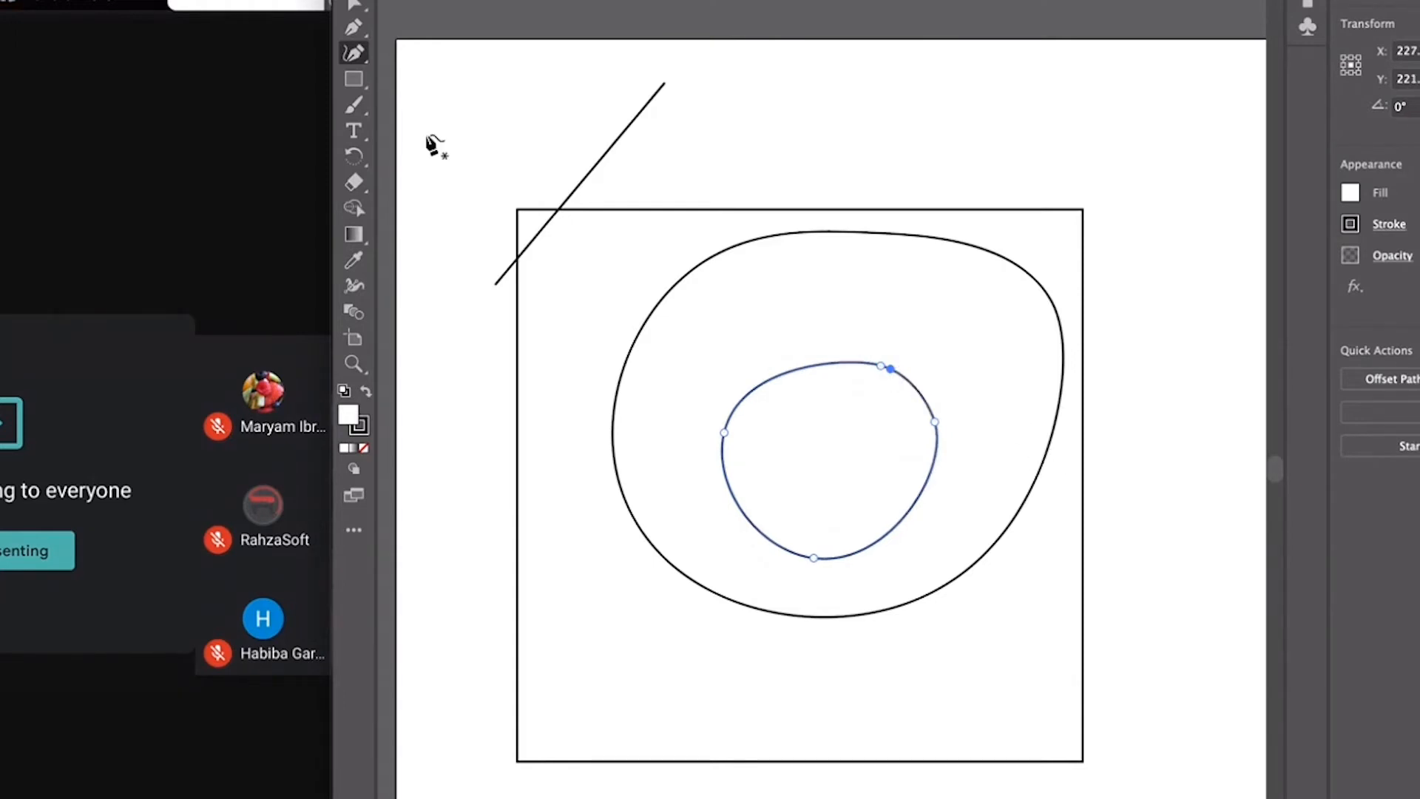
- Draw a small spiral over the diagonal line with the Spiral tool and delete it
{"action": "left_click", "coordinate": [353, 52]}
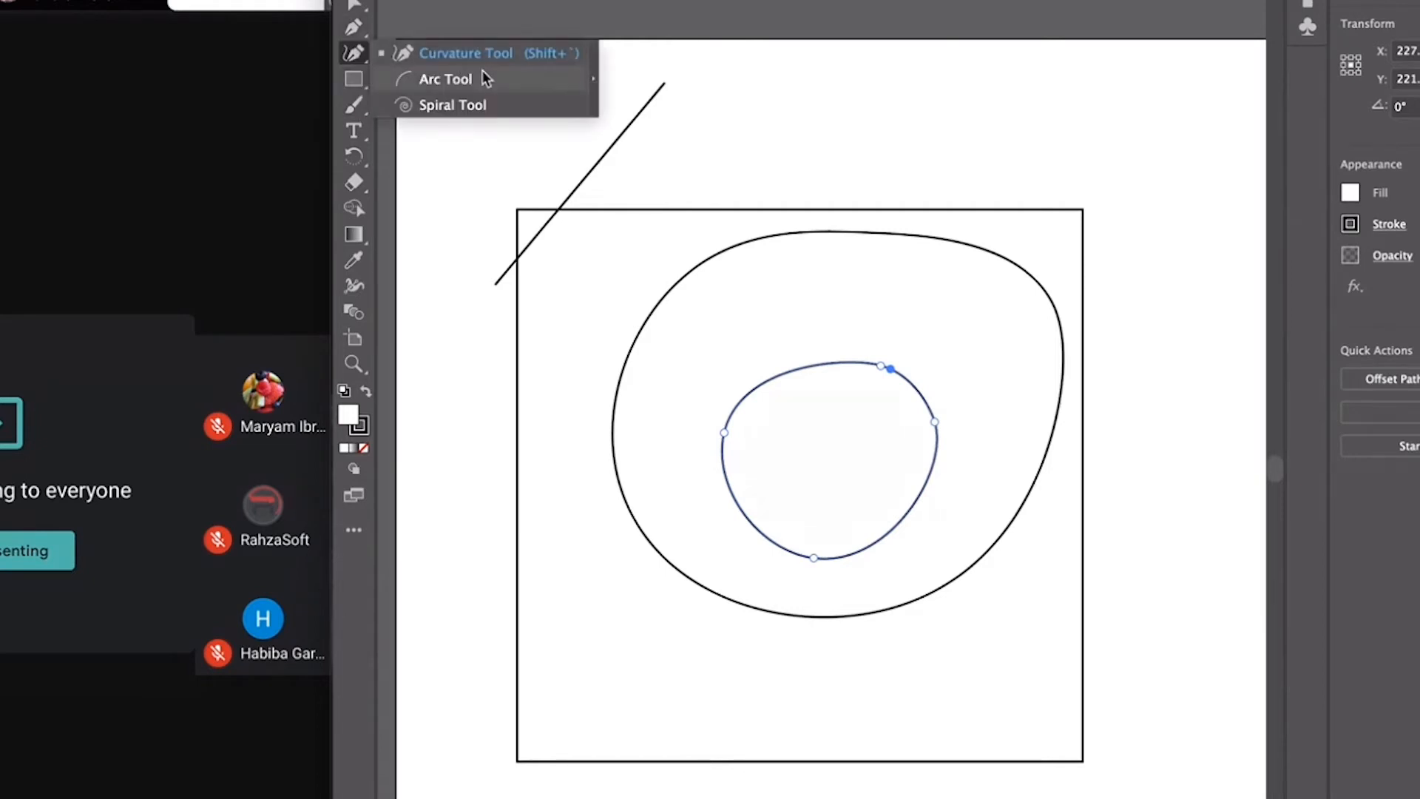
{"action": "left_click", "coordinate": [489, 104]}
{"action": "left_click_drag", "start_coordinate": [601, 148], "coordinate": [647, 197]}
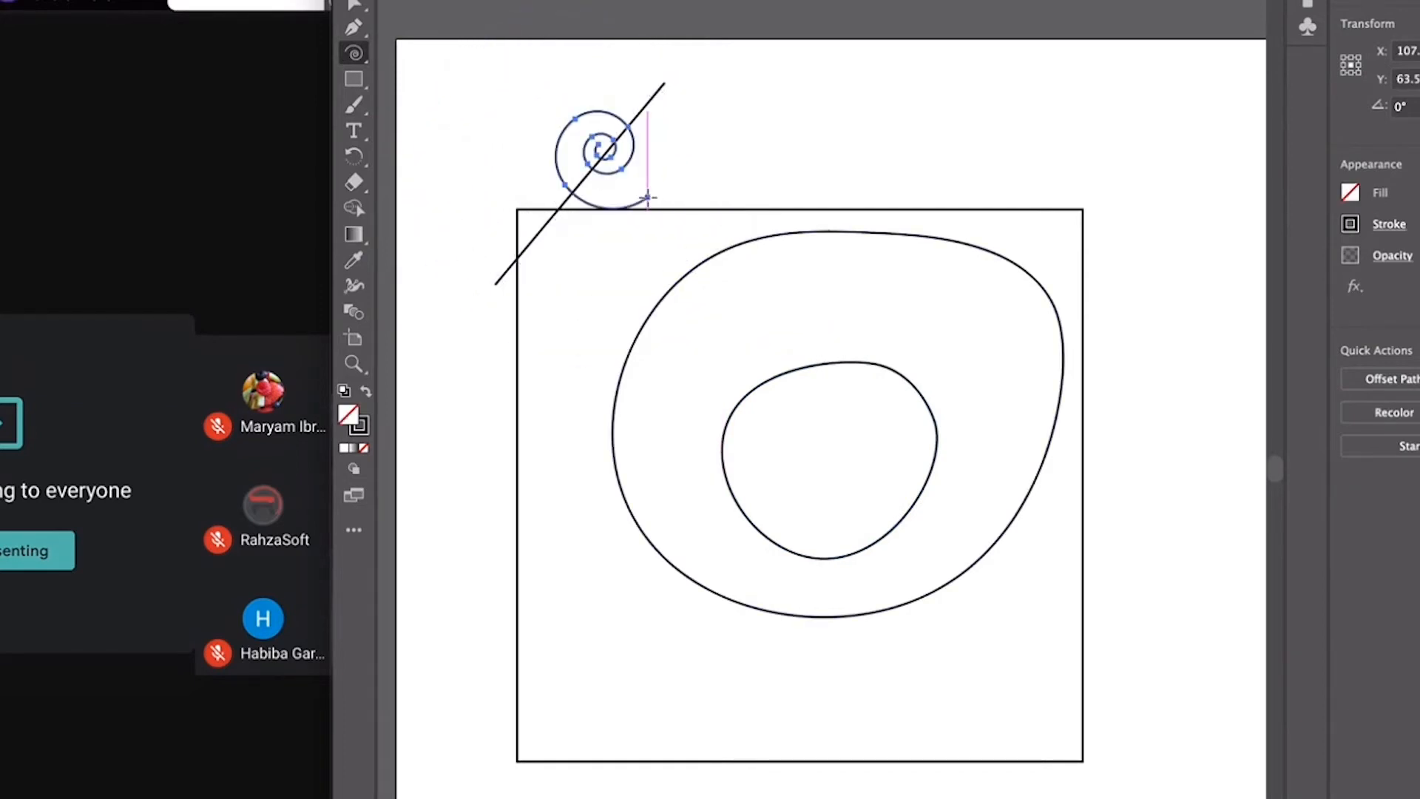
{"action": "key", "text": "Delete"}
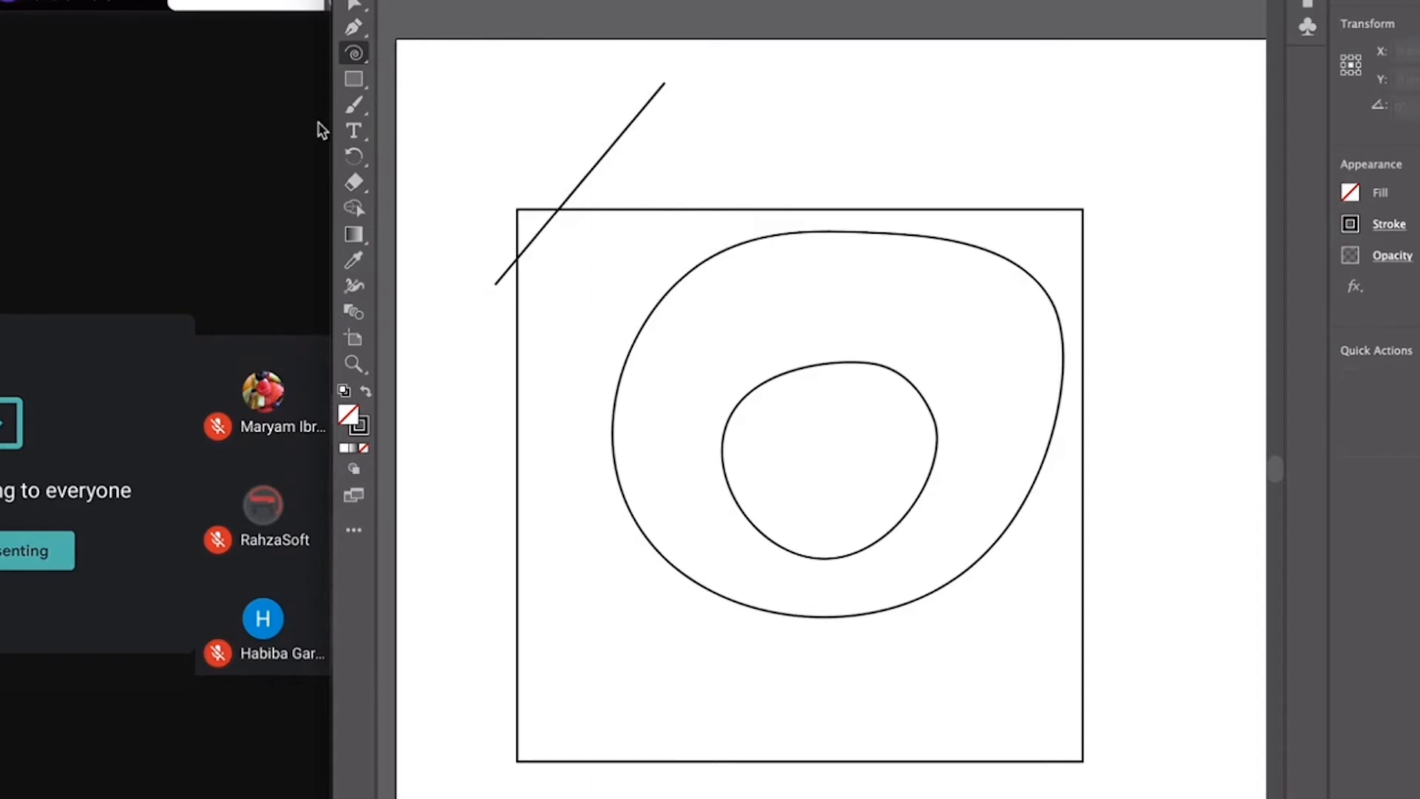
- Examine the shape, line and grid tools grouped with the Rectangle tool
{"action": "left_click", "coordinate": [355, 78]}
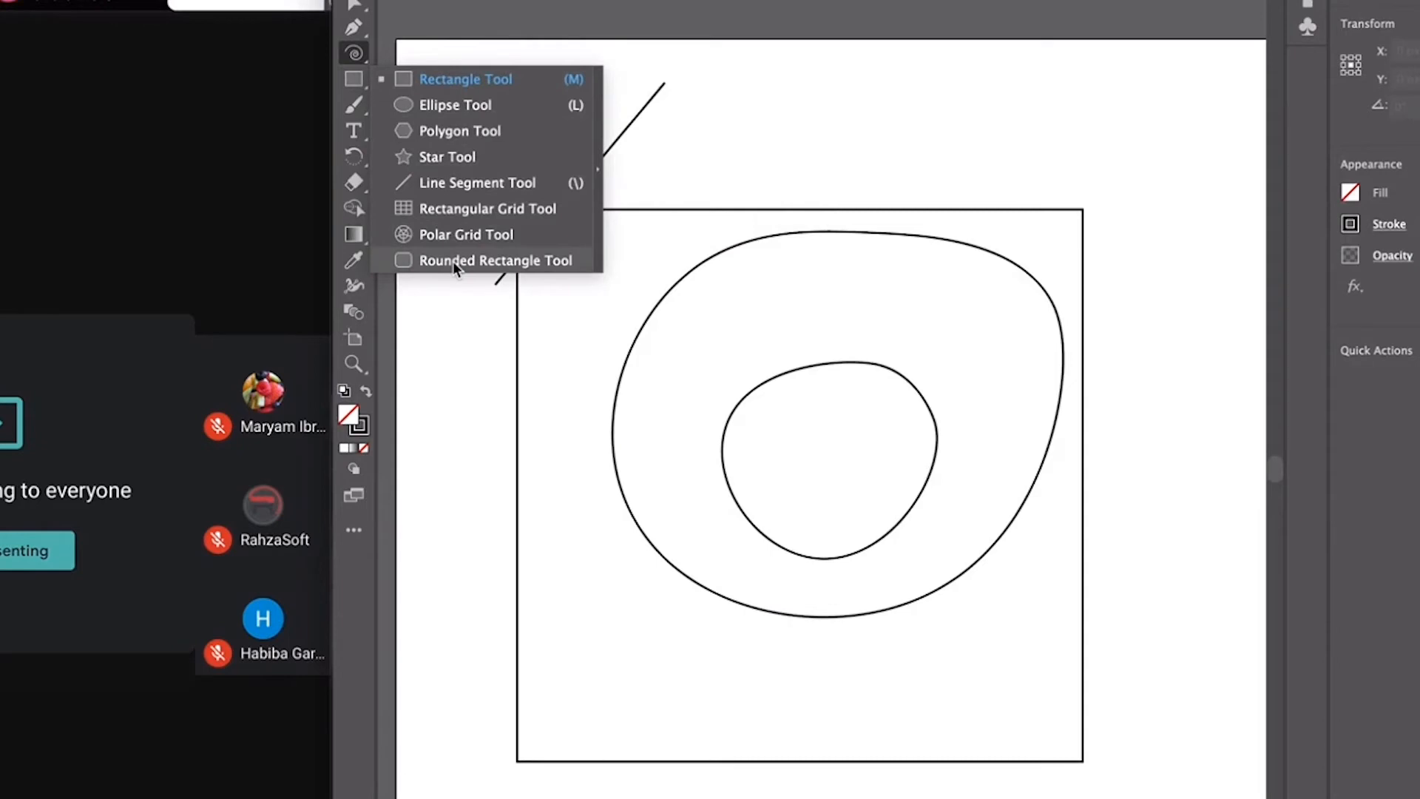
{"action": "left_click", "coordinate": [355, 58]}
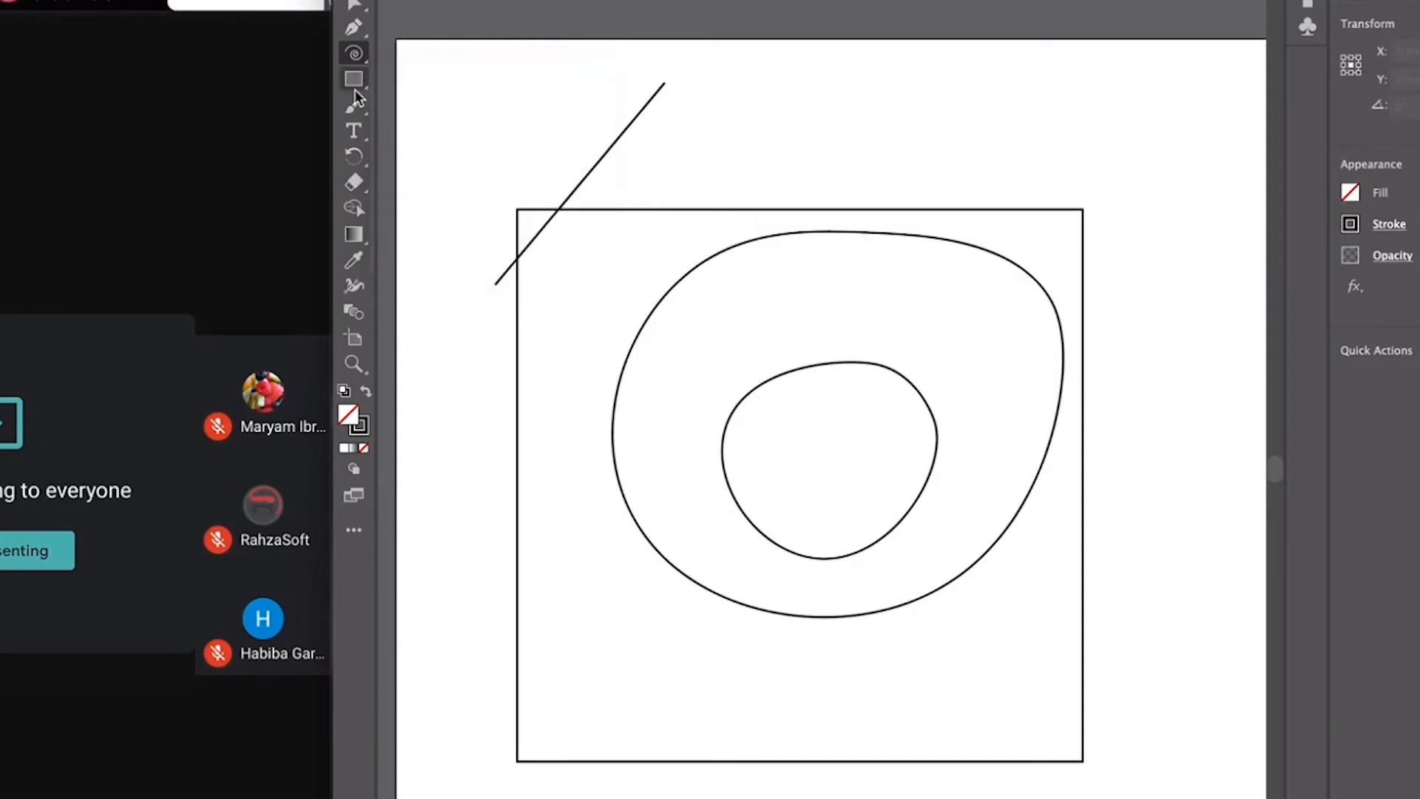
{"action": "left_click", "coordinate": [355, 79]}
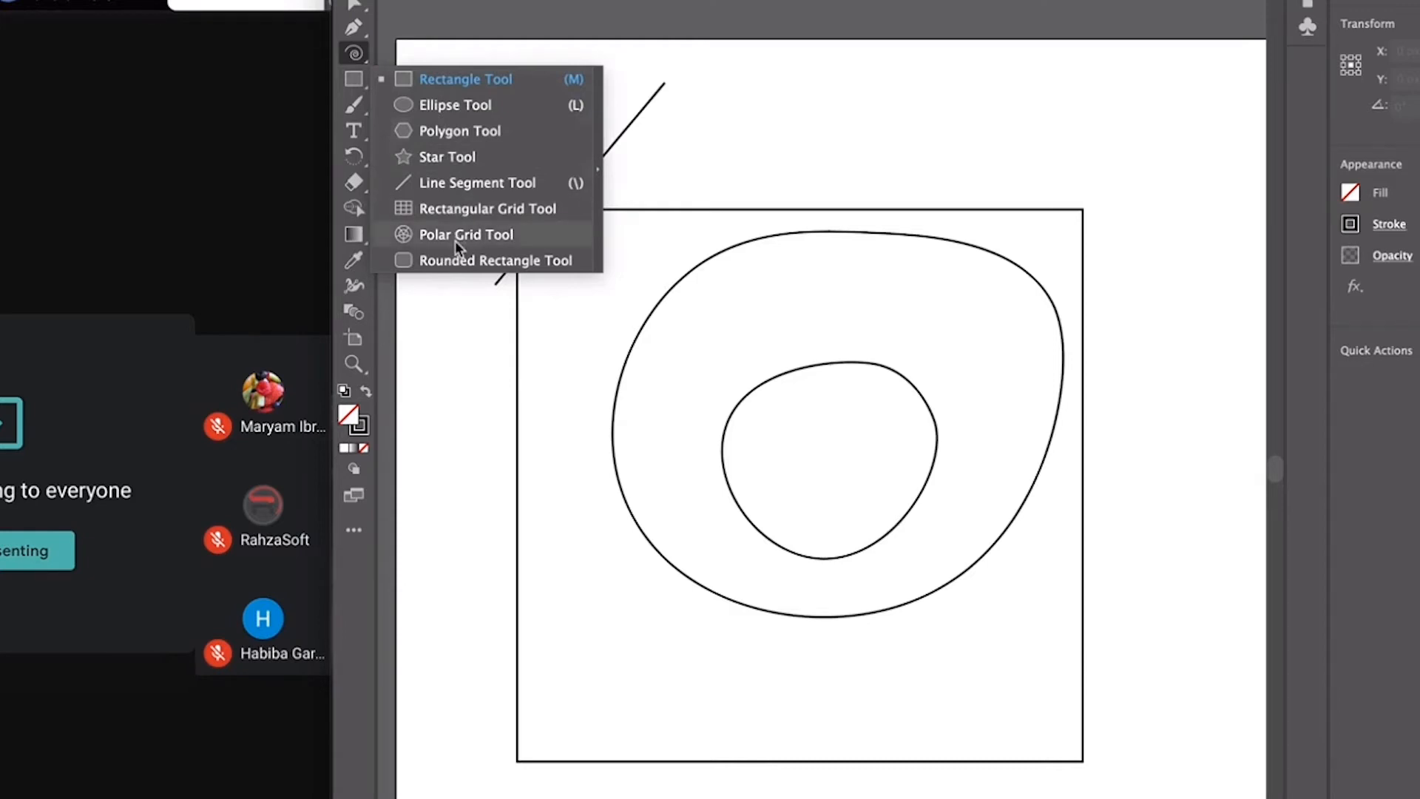
- Paint a thick zigzag stroke across the square's top-left corner with the Paintbrush tool and select it
{"action": "left_click", "coordinate": [358, 109]}
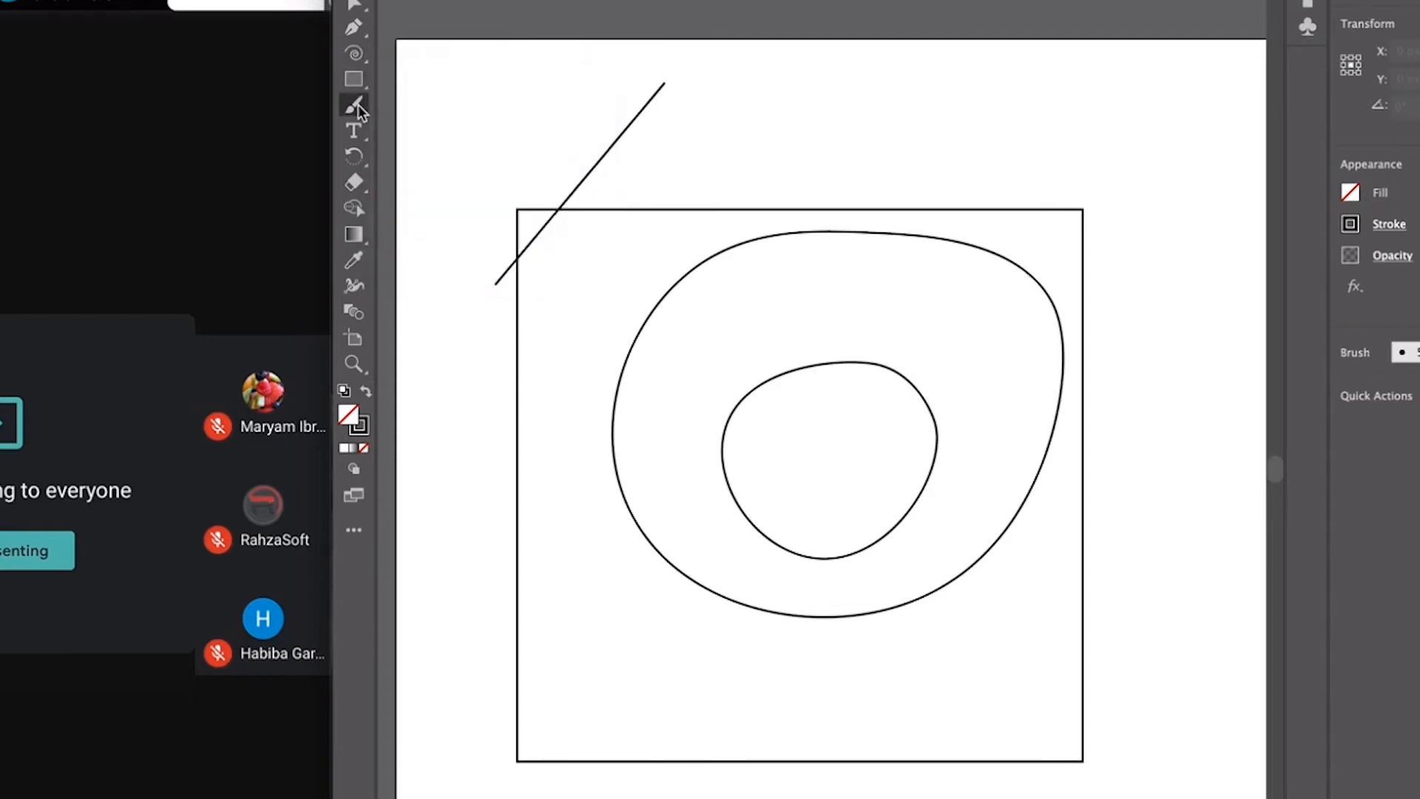
{"action": "left_click", "coordinate": [359, 109]}
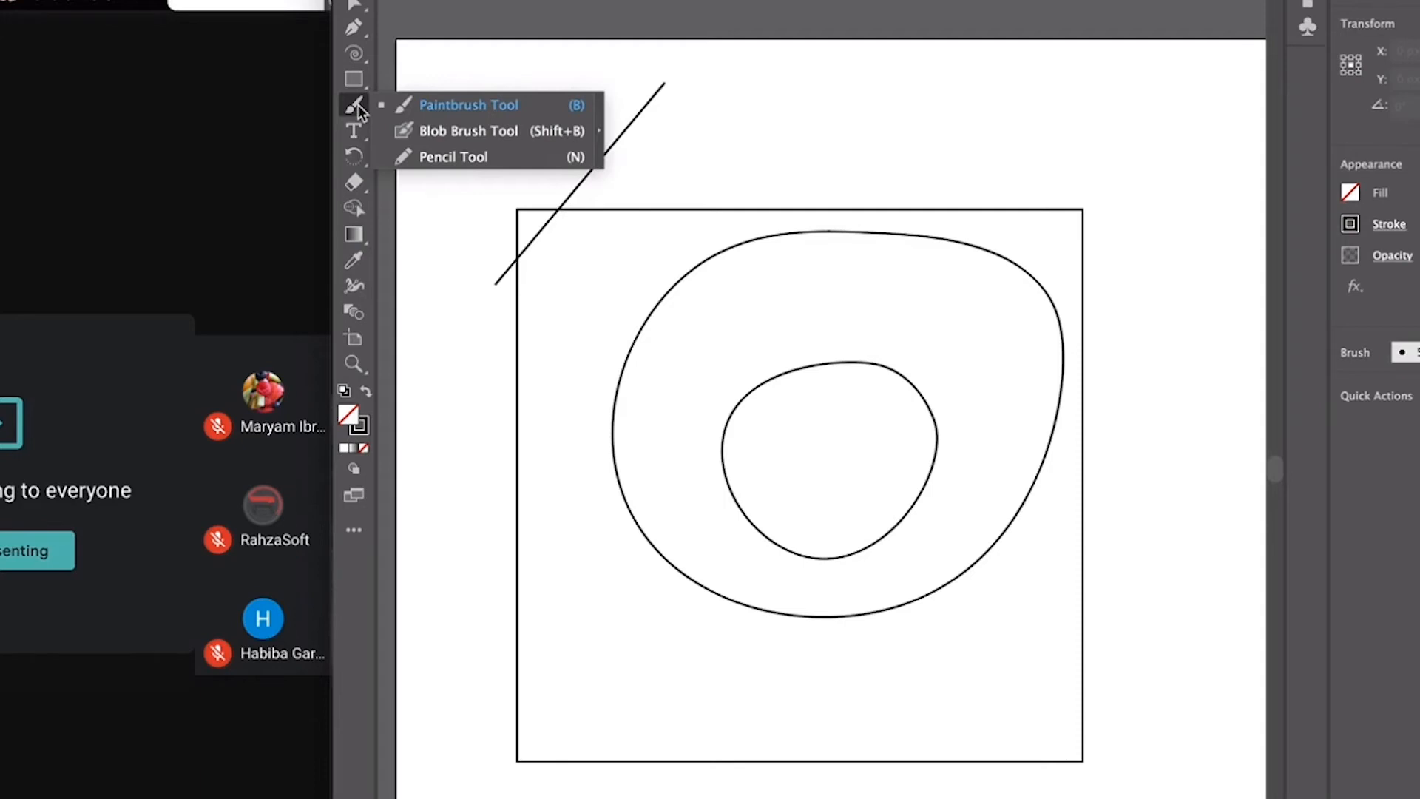
{"action": "left_click", "coordinate": [468, 105]}
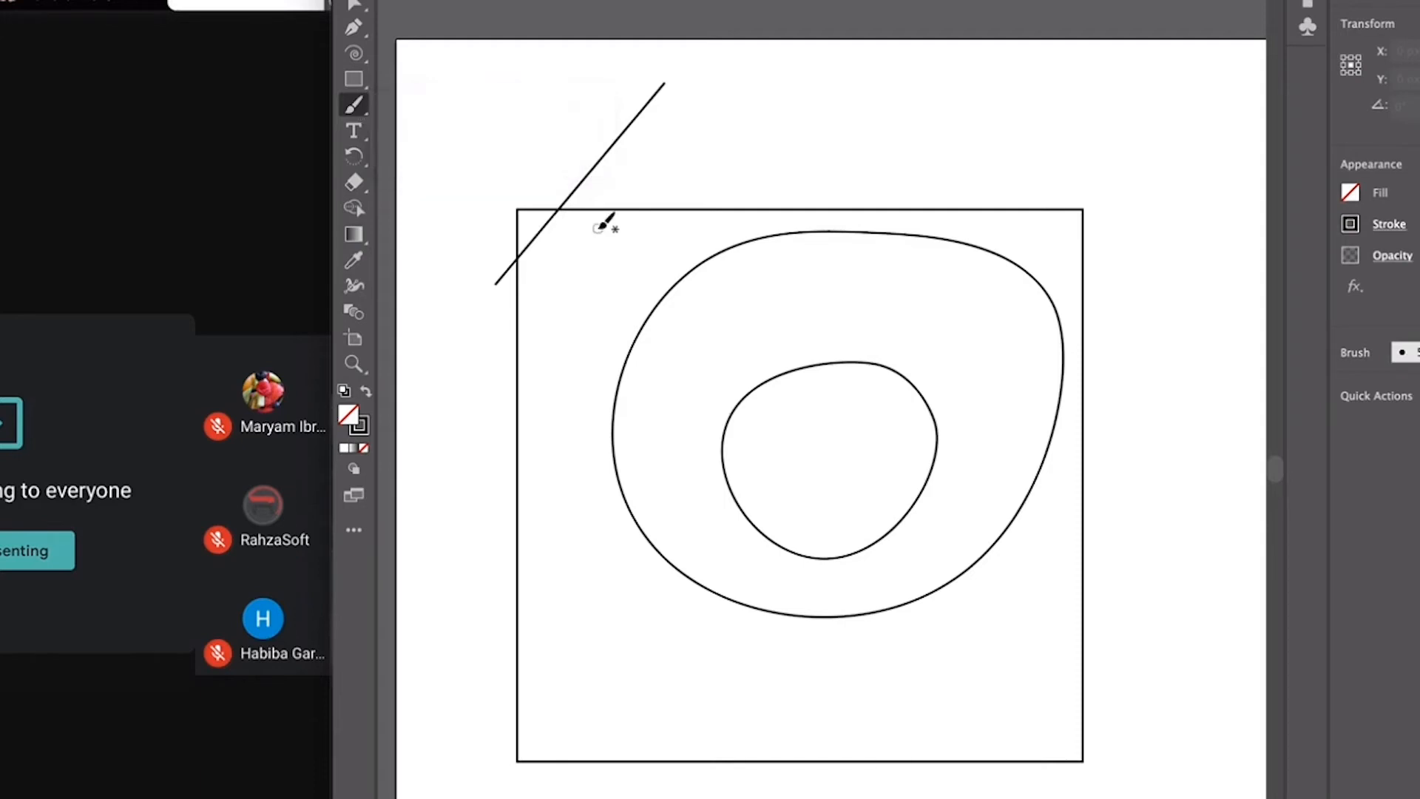
{"action": "mouse_move", "coordinate": [599, 226]}
{"action": "left_mouse_down"}
{"action": "mouse_move", "coordinate": [758, 137]}
{"action": "mouse_move", "coordinate": [670, 333]}
{"action": "mouse_move", "coordinate": [738, 253]}
{"action": "mouse_move", "coordinate": [766, 262]}
{"action": "left_mouse_up"}
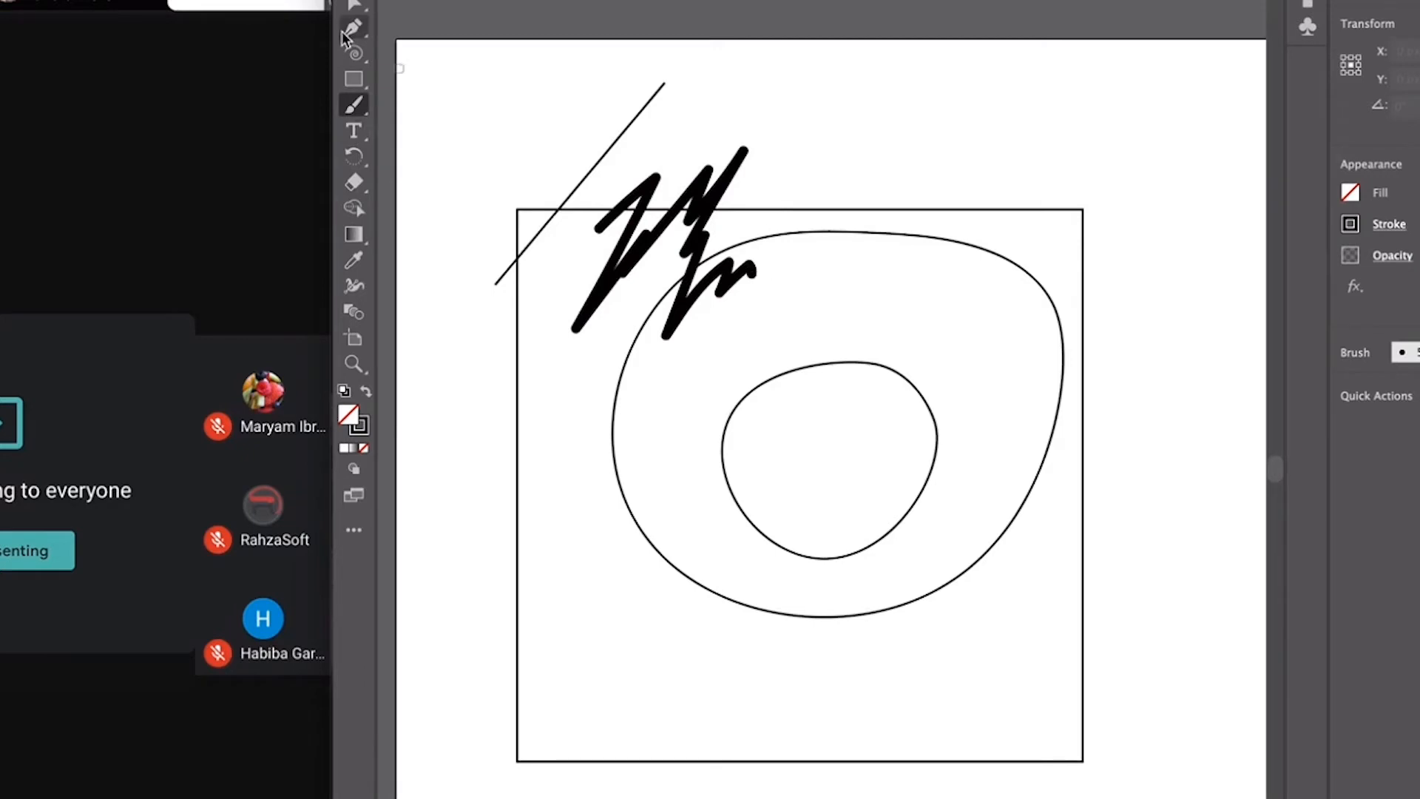
{"action": "left_click", "coordinate": [353, 1]}
{"action": "left_click", "coordinate": [752, 262]}
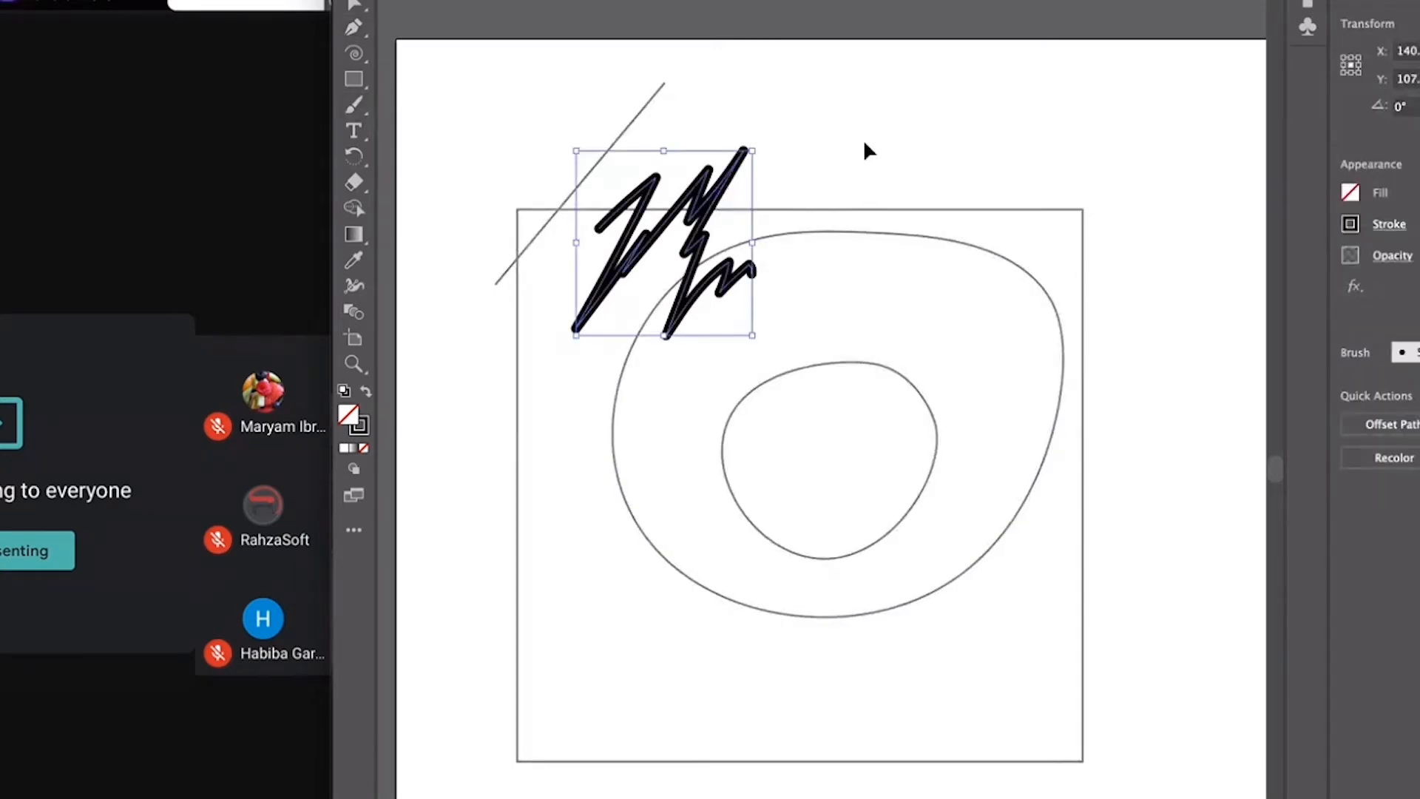
- Replace the zigzag with a filled slanted Blob Brush shape near the square's top-left corner and move it slightly up and right
{"action": "mouse_move", "coordinate": [830, 146]}
{"action": "left_mouse_down"}
{"action": "mouse_move", "coordinate": [863, 74]}
{"action": "mouse_move", "coordinate": [833, 217]}
{"action": "left_mouse_up"}
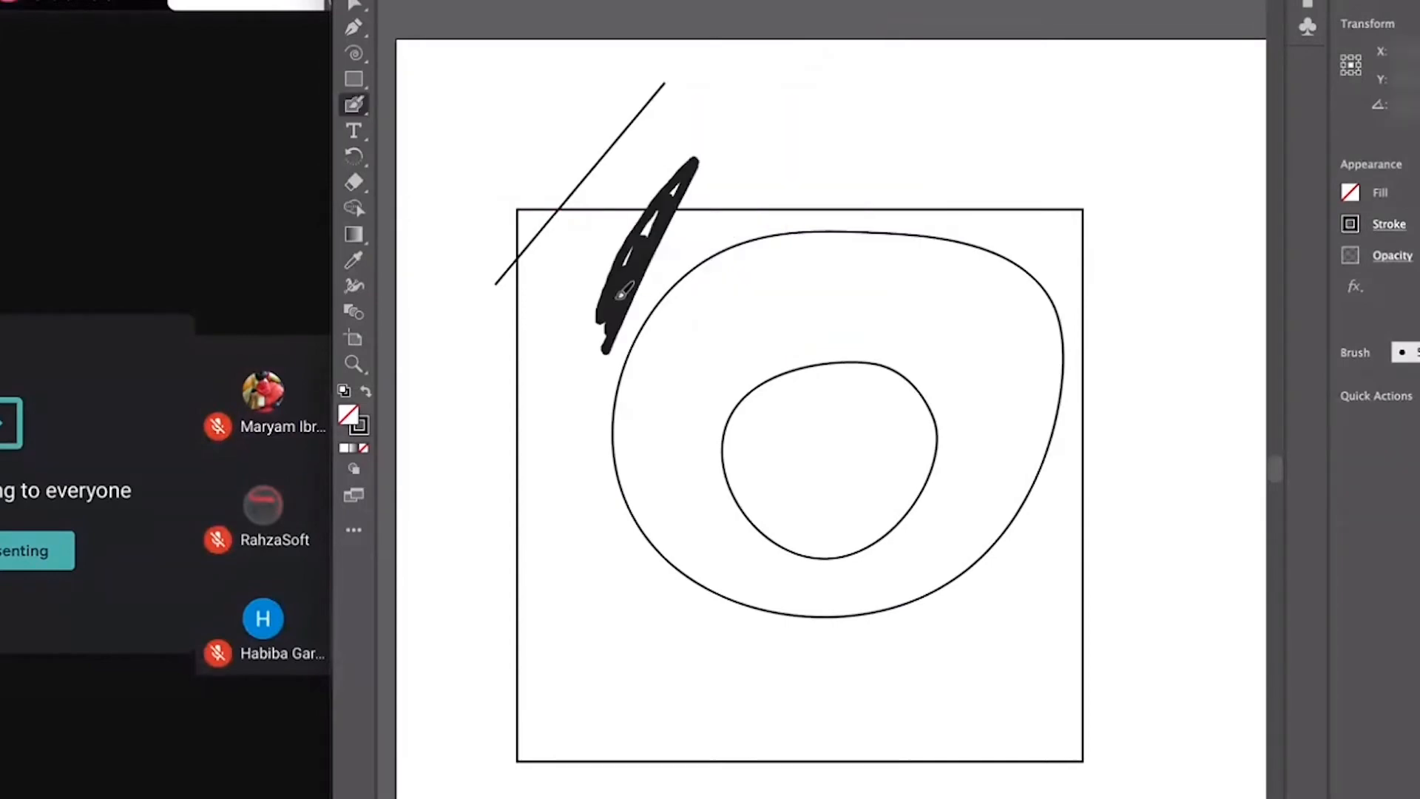
{"action": "left_click_drag", "start_coordinate": [621, 295], "coordinate": [657, 195]}
{"action": "left_click", "coordinate": [354, 4]}
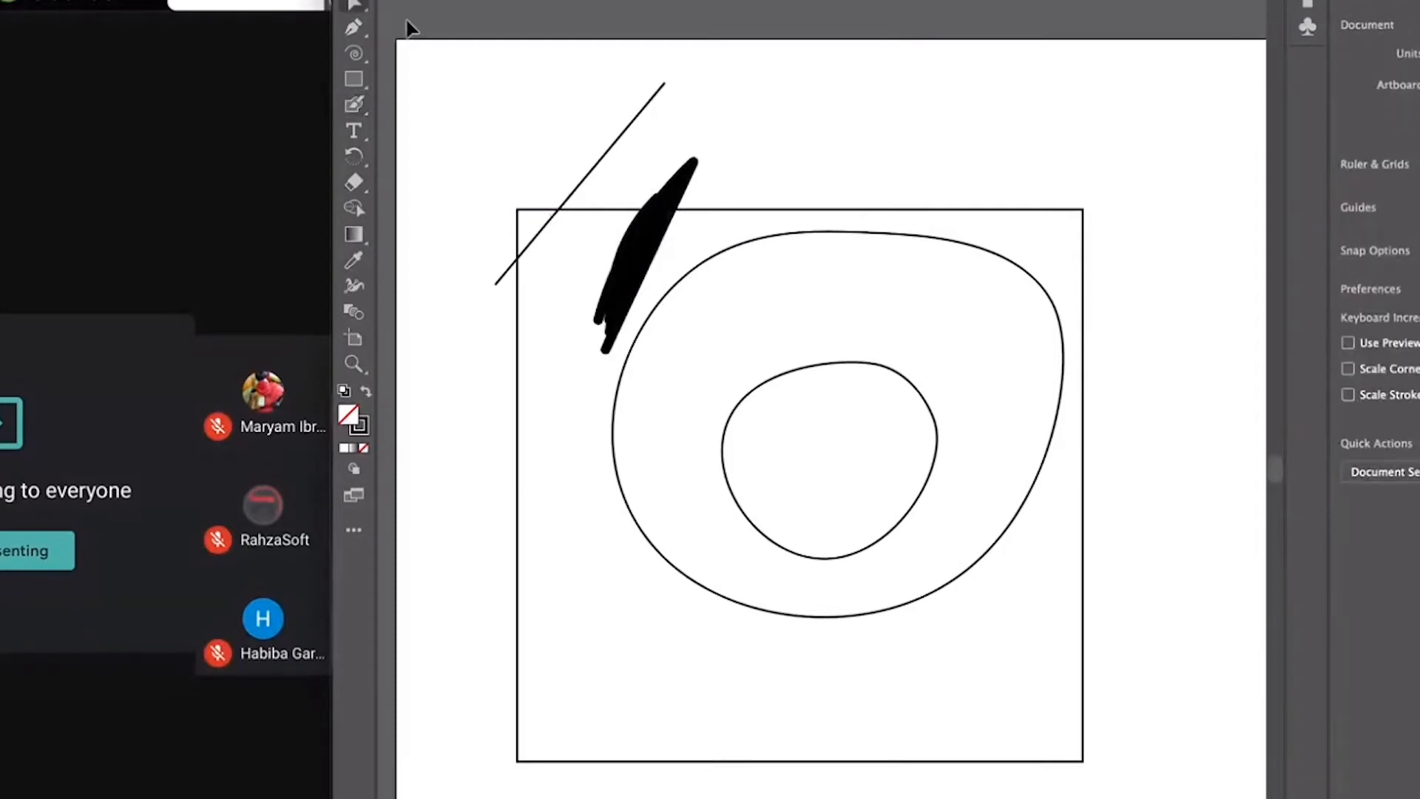
{"action": "left_click", "coordinate": [640, 250]}
{"action": "mouse_move", "coordinate": [641, 250]}
{"action": "left_mouse_down"}
{"action": "mouse_move", "coordinate": [761, 165]}
{"action": "mouse_move", "coordinate": [650, 235]}
{"action": "left_mouse_up"}
- Paint a wavy stroke just above the square's top edge with the Paintbrush tool
{"action": "left_click", "coordinate": [361, 105]}
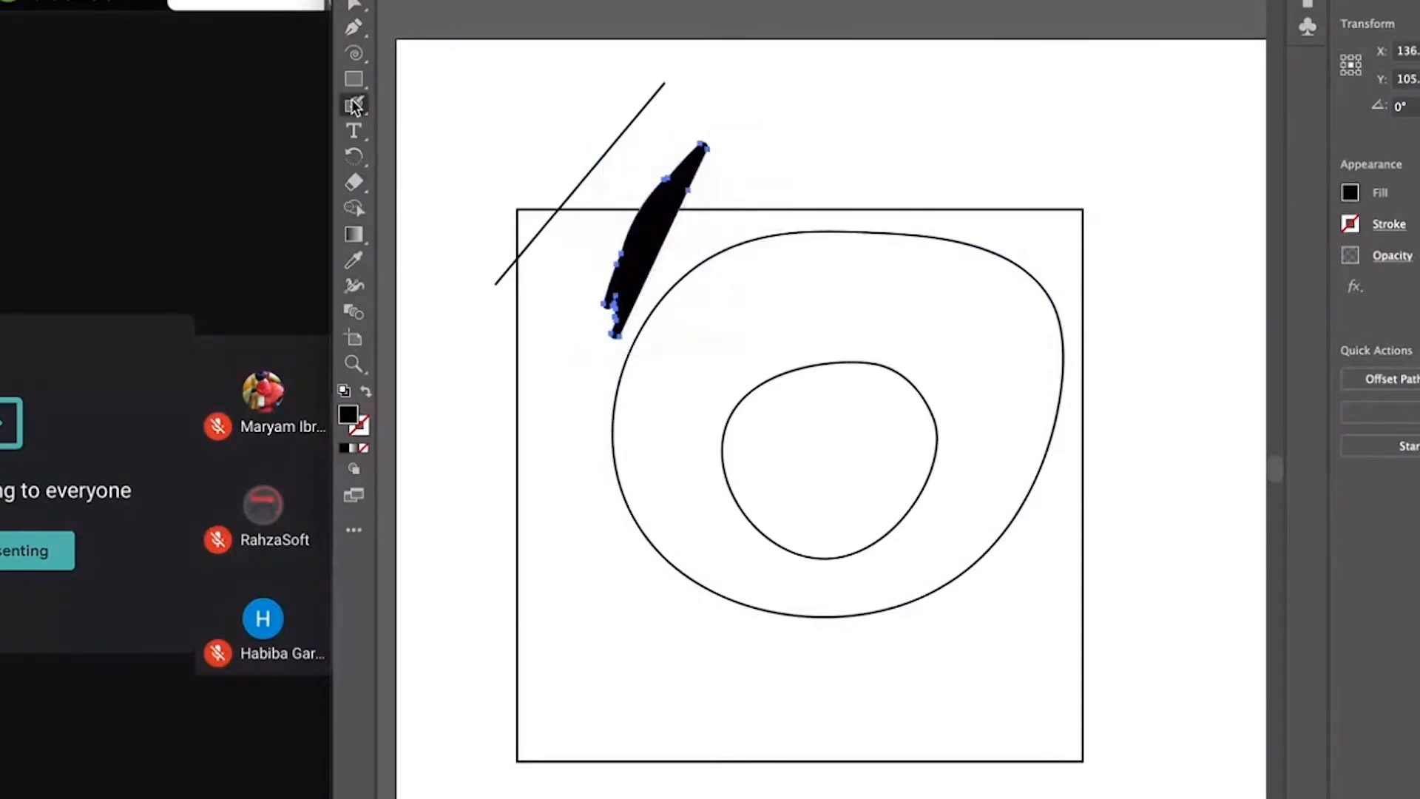
{"action": "left_click", "coordinate": [358, 105]}
{"action": "left_click", "coordinate": [418, 105]}
{"action": "mouse_move", "coordinate": [760, 168]}
{"action": "left_mouse_down"}
{"action": "mouse_move", "coordinate": [809, 128]}
{"action": "mouse_move", "coordinate": [855, 193]}
{"action": "mouse_move", "coordinate": [980, 148]}
{"action": "mouse_move", "coordinate": [1032, 146]}
{"action": "left_mouse_up"}
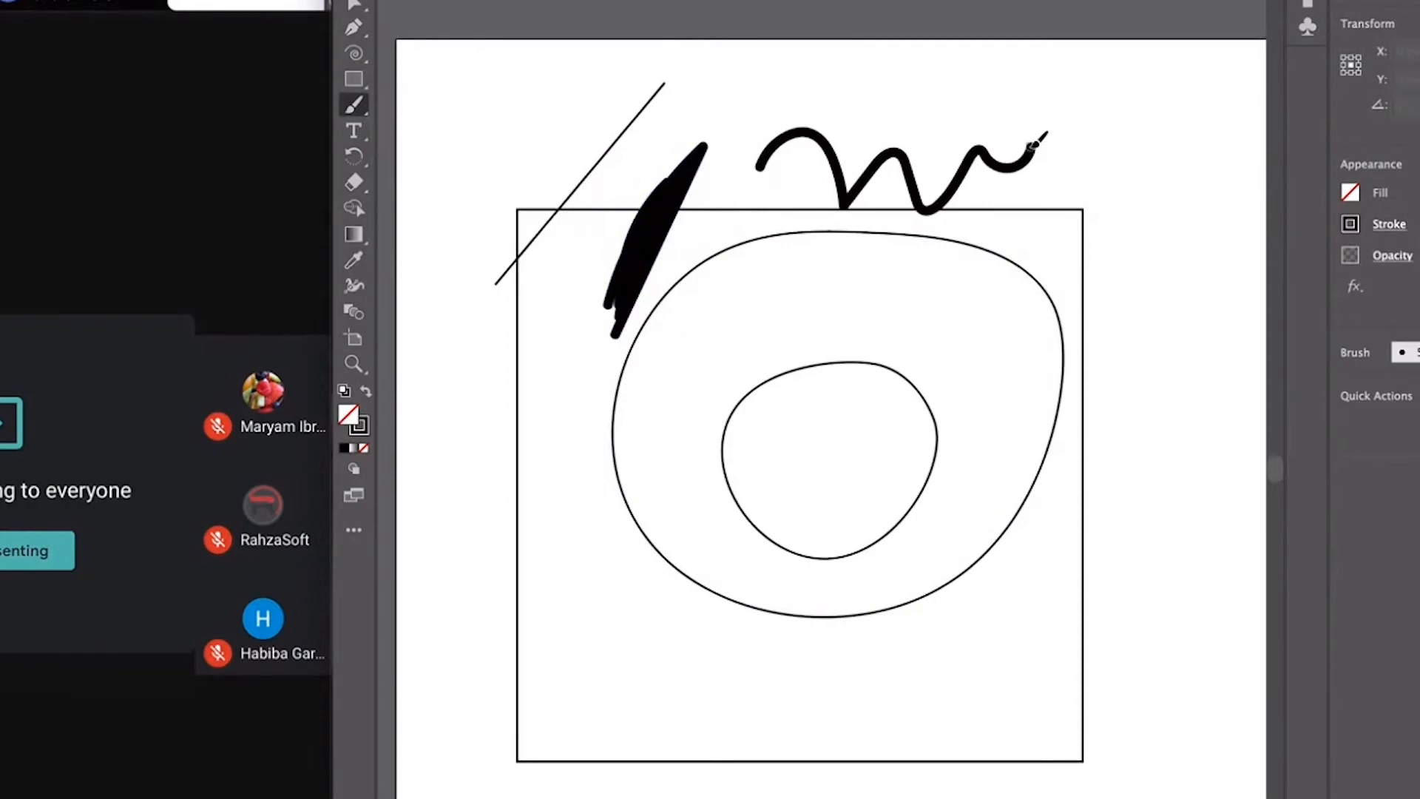
{"action": "key", "text": "v"}
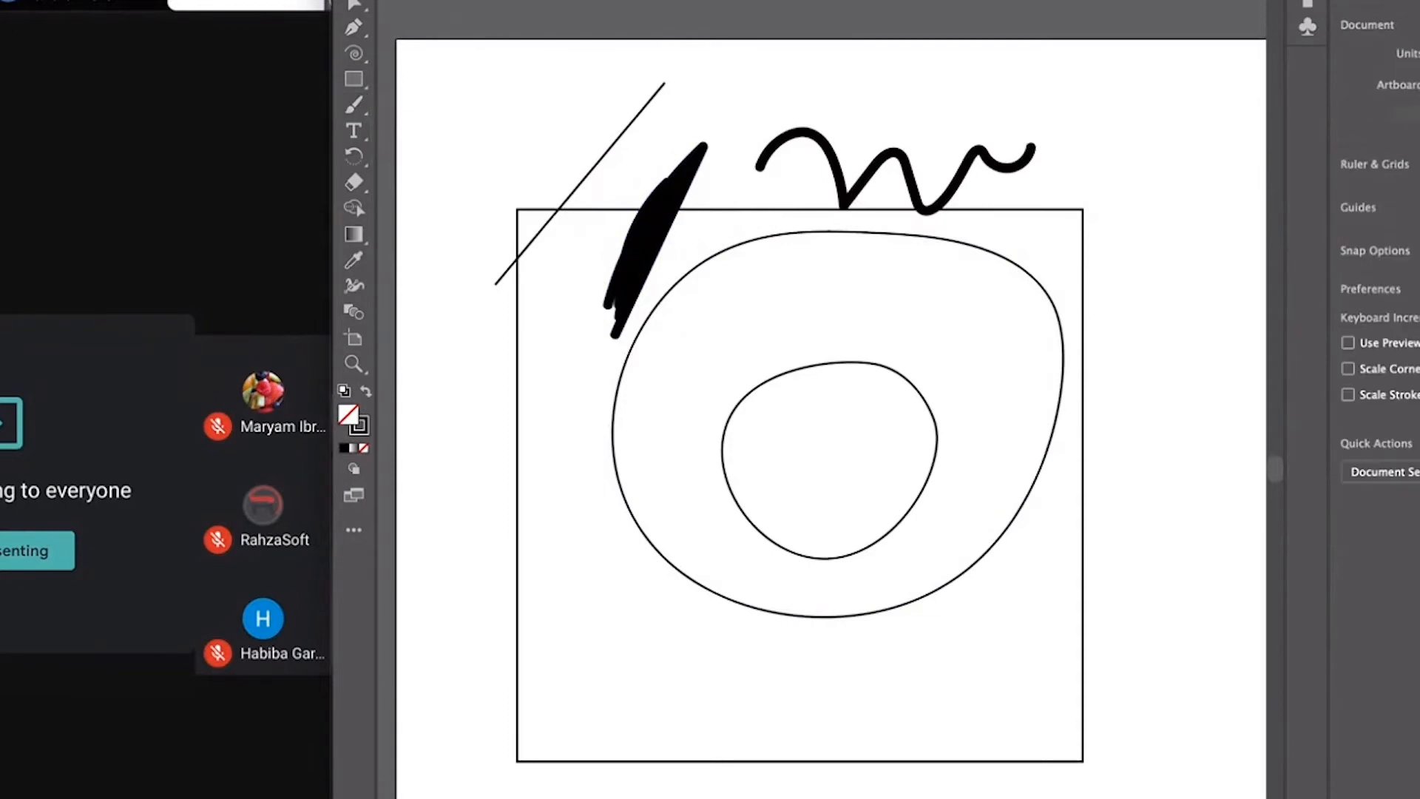
- Move the Blob Brush shape slightly left and select it and the wavy Paintbrush stroke in turn to compare them
{"action": "left_click", "coordinate": [650, 238]}
{"action": "left_click_drag", "start_coordinate": [650, 238], "coordinate": [619, 254]}
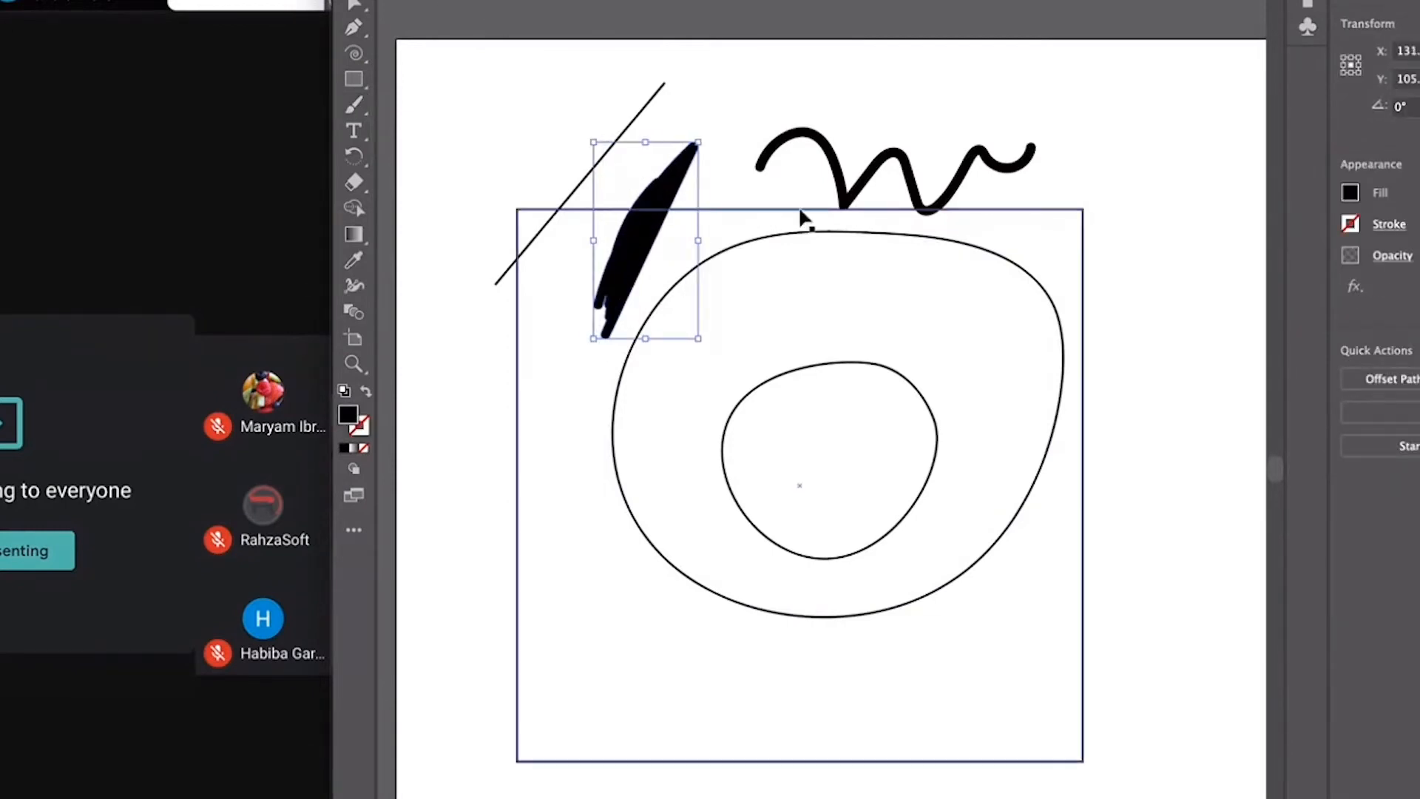
{"action": "left_click", "coordinate": [849, 199]}
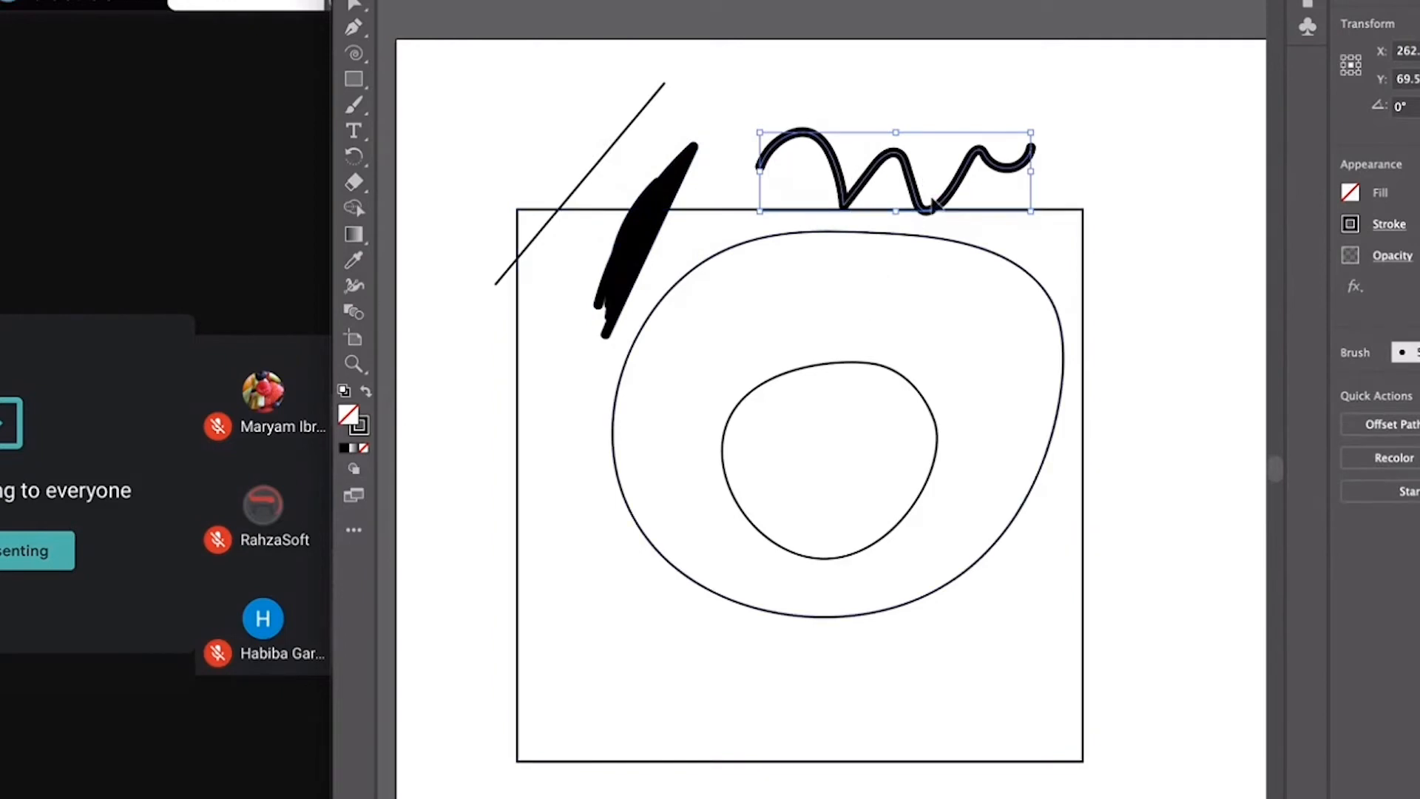
{"action": "left_click", "coordinate": [642, 236]}
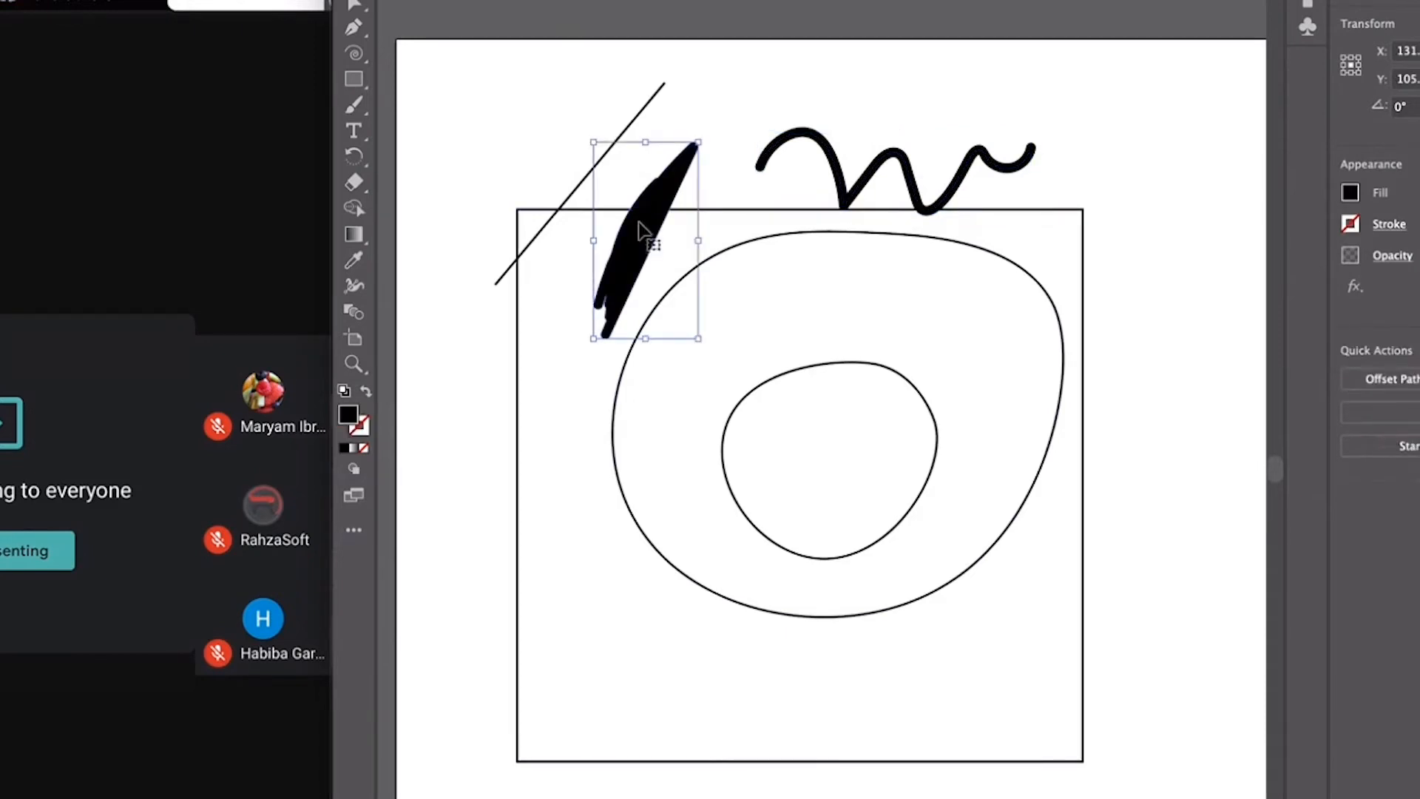
{"action": "left_click", "coordinate": [836, 175]}
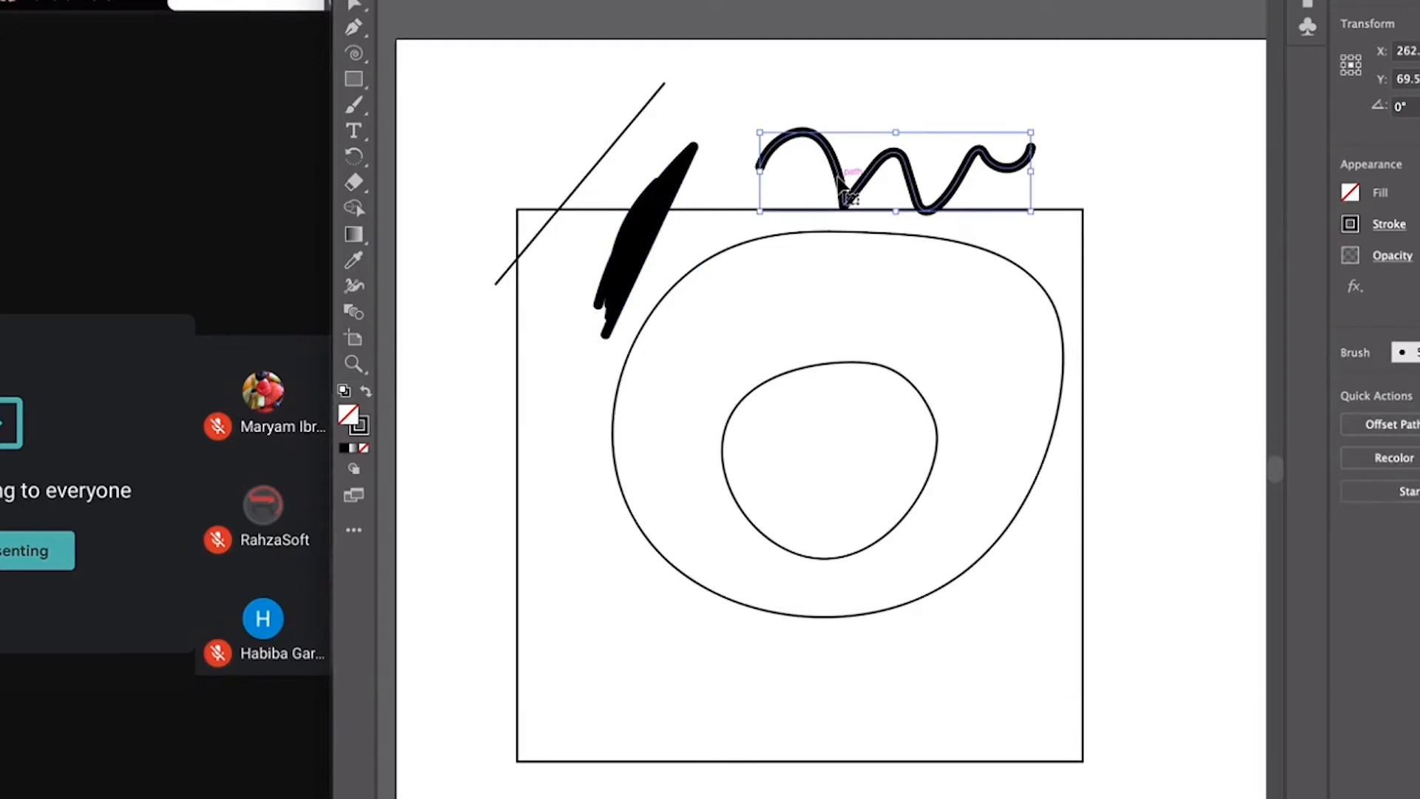
- Delete the wavy Paintbrush stroke and the slanted Blob Brush shape
{"action": "key", "text": "Delete"}
{"action": "left_click", "coordinate": [660, 190]}
{"action": "key", "text": "Delete"}
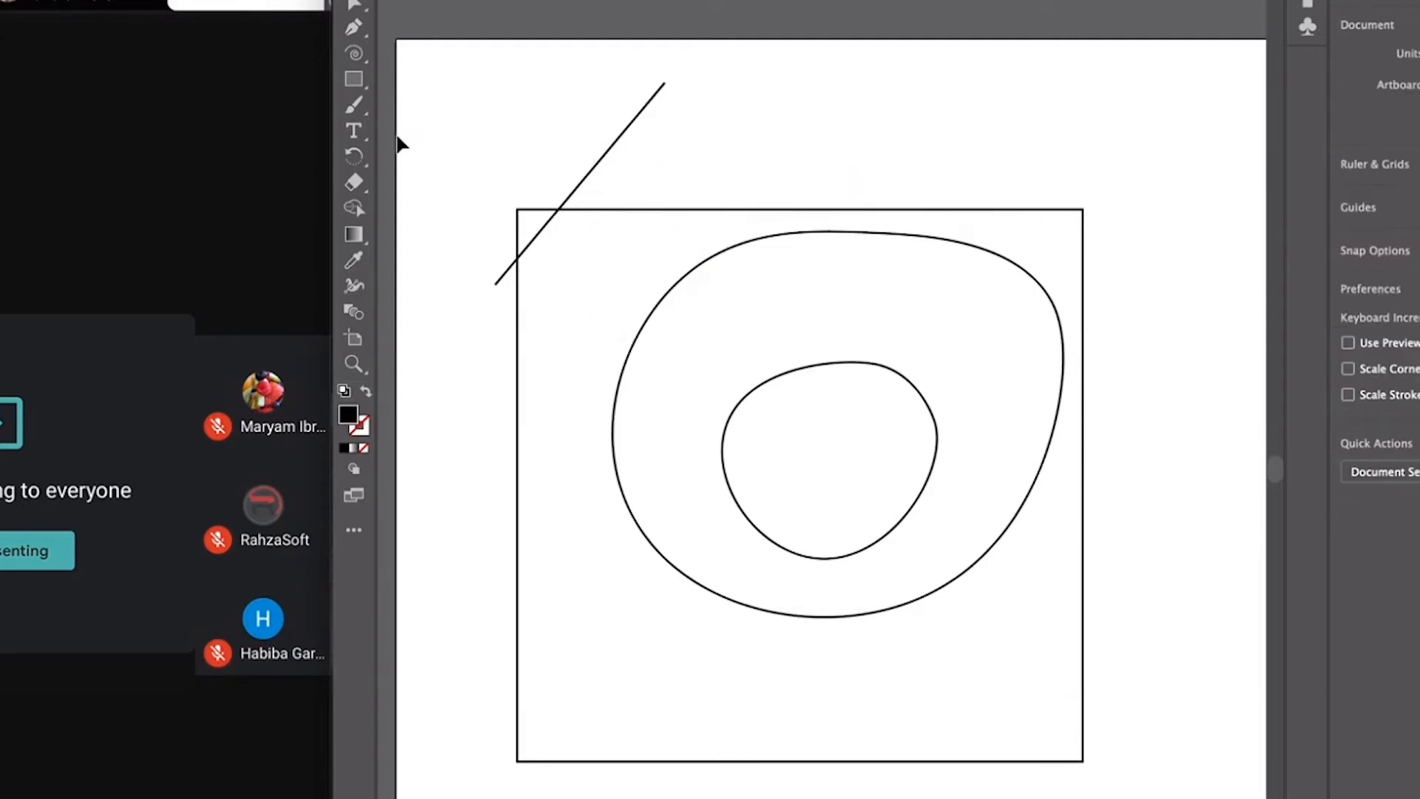
- Draw a looping freehand scribble over the square's top-left area with the Pencil tool and delete it
{"action": "left_click_drag", "start_coordinate": [354, 104], "coordinate": [403, 152]}
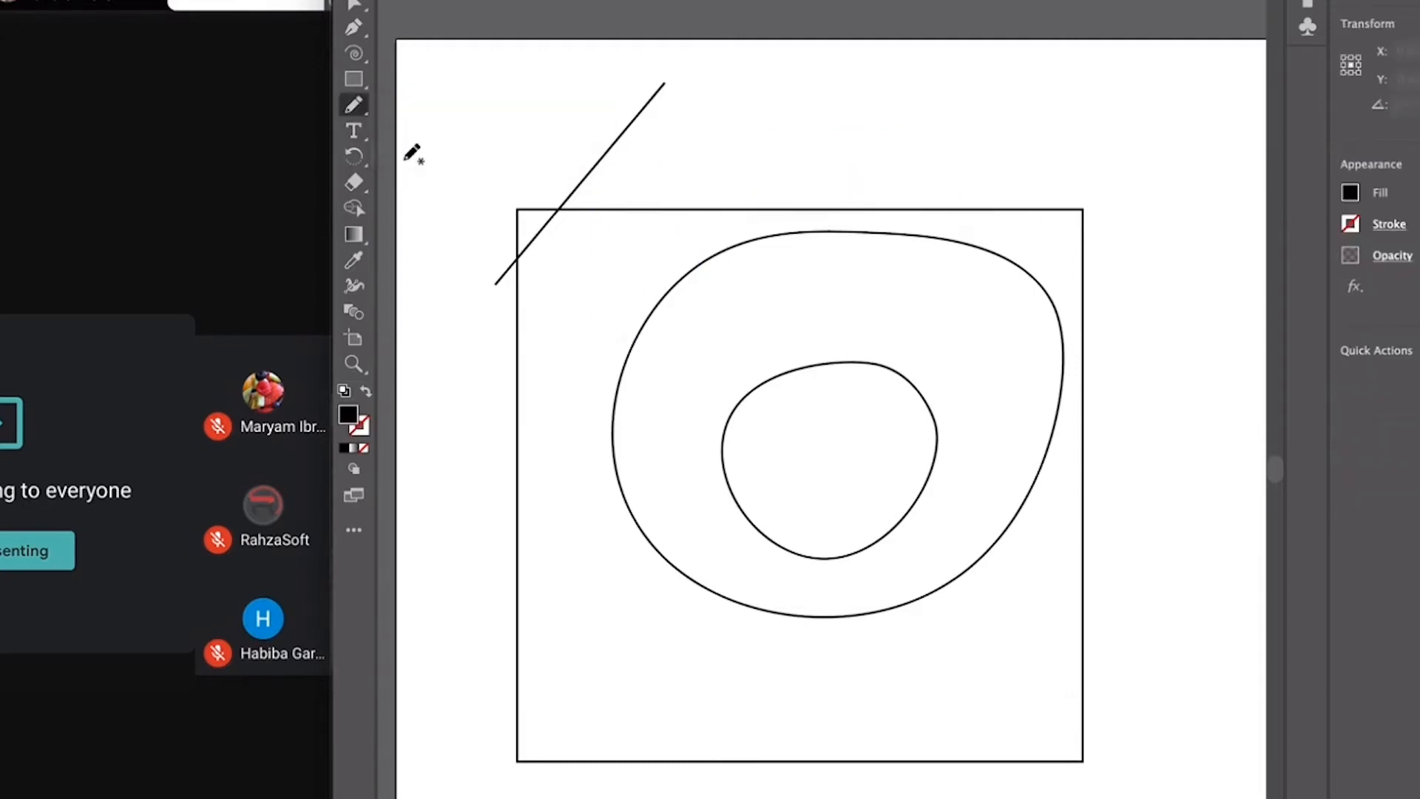
{"action": "mouse_move", "coordinate": [583, 363]}
{"action": "left_mouse_down"}
{"action": "mouse_move", "coordinate": [590, 274]}
{"action": "mouse_move", "coordinate": [650, 386]}
{"action": "mouse_move", "coordinate": [705, 244]}
{"action": "mouse_move", "coordinate": [750, 306]}
{"action": "mouse_move", "coordinate": [812, 249]}
{"action": "mouse_move", "coordinate": [835, 323]}
{"action": "mouse_move", "coordinate": [882, 266]}
{"action": "mouse_move", "coordinate": [879, 327]}
{"action": "mouse_move", "coordinate": [526, 436]}
{"action": "mouse_move", "coordinate": [702, 169]}
{"action": "mouse_move", "coordinate": [711, 296]}
{"action": "mouse_move", "coordinate": [550, 352]}
{"action": "mouse_move", "coordinate": [674, 185]}
{"action": "mouse_move", "coordinate": [631, 54]}
{"action": "mouse_move", "coordinate": [600, 213]}
{"action": "mouse_move", "coordinate": [662, 315]}
{"action": "mouse_move", "coordinate": [707, 117]}
{"action": "left_mouse_up"}
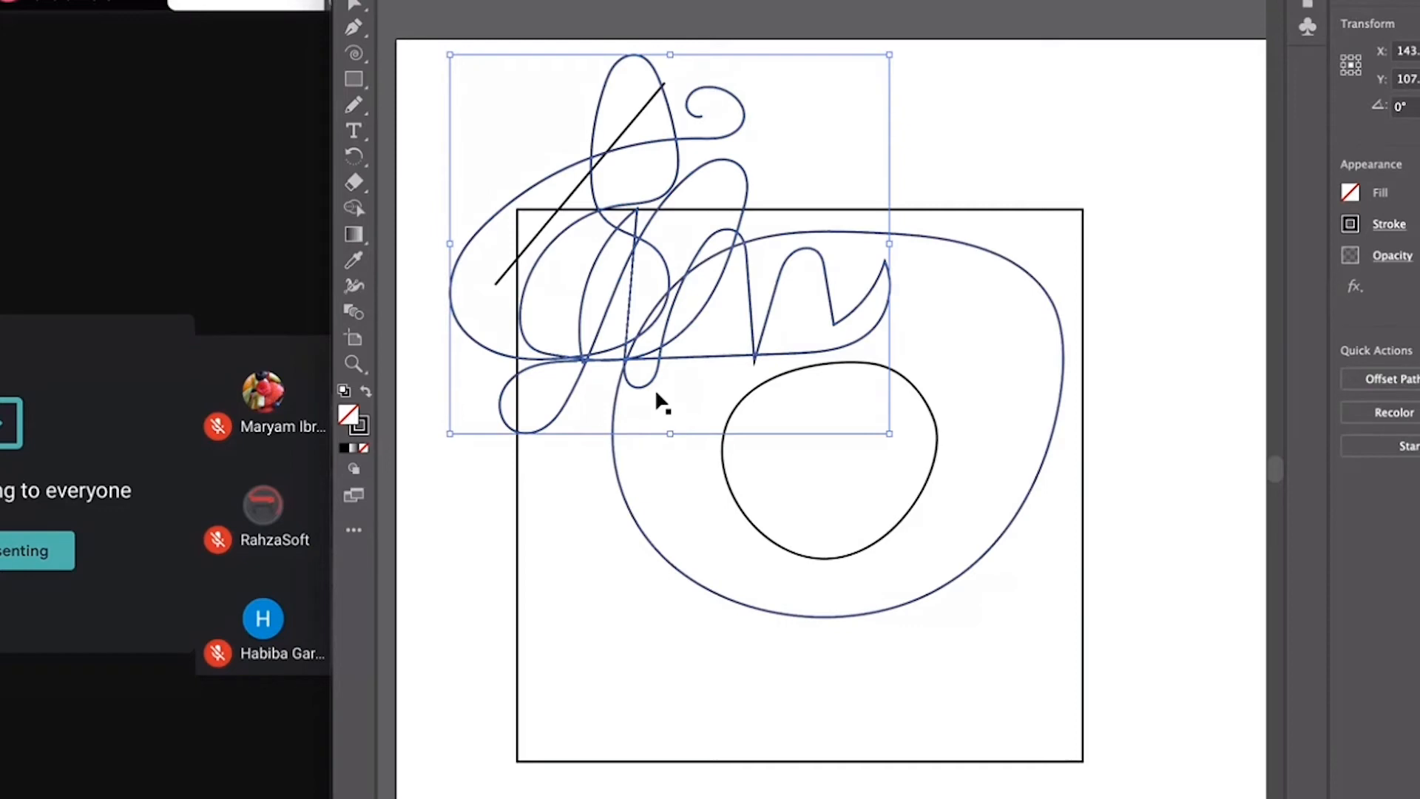
{"action": "key", "text": "Delete"}
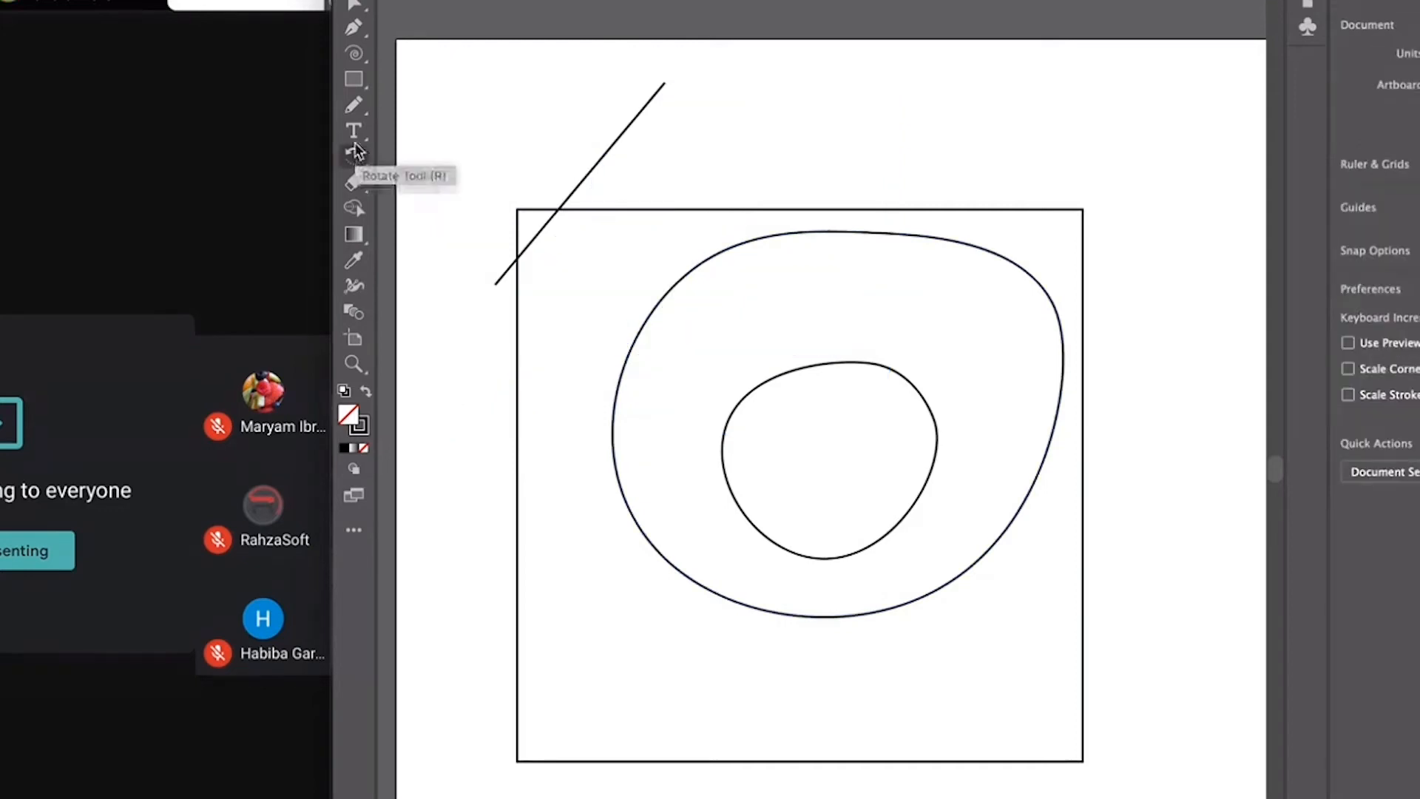
- Place point text beside the diagonal line with the Type tool, enter "sncjkhjhfu" and erase it
{"action": "left_click", "coordinate": [354, 131]}
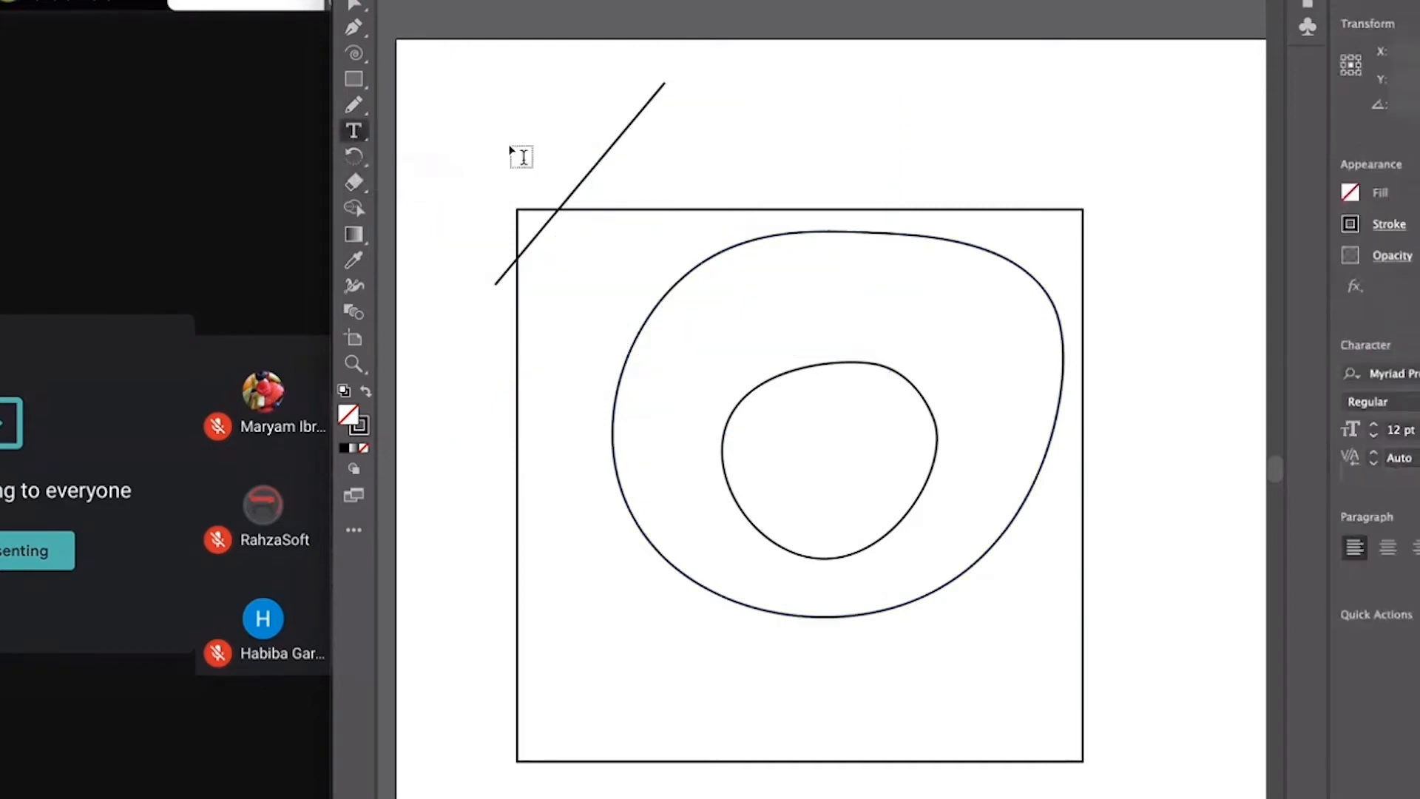
{"action": "left_click", "coordinate": [664, 145]}
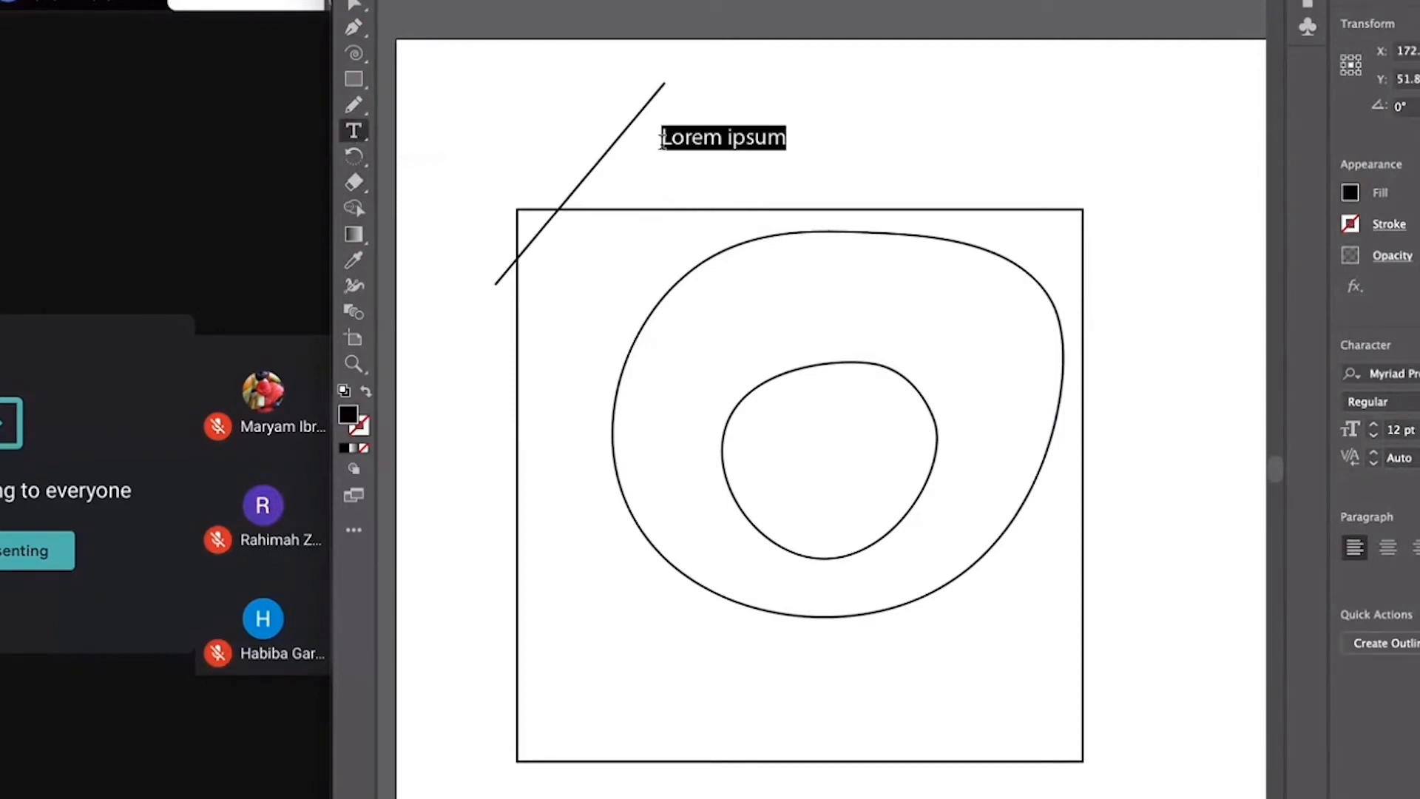
{"action": "type", "text": "sncjkhjhfu"}
{"action": "key", "text": "BackSpace"}
{"action": "key", "text": "BackSpace"}
{"action": "key", "text": "BackSpace"}
{"action": "key", "text": "BackSpace"}
{"action": "key", "text": "BackSpace"}
{"action": "key", "text": "BackSpace"}
{"action": "key", "text": "BackSpace"}
{"action": "key", "text": "BackSpace"}
{"action": "key", "text": "BackSpace"}
{"action": "key", "text": "BackSpace"}
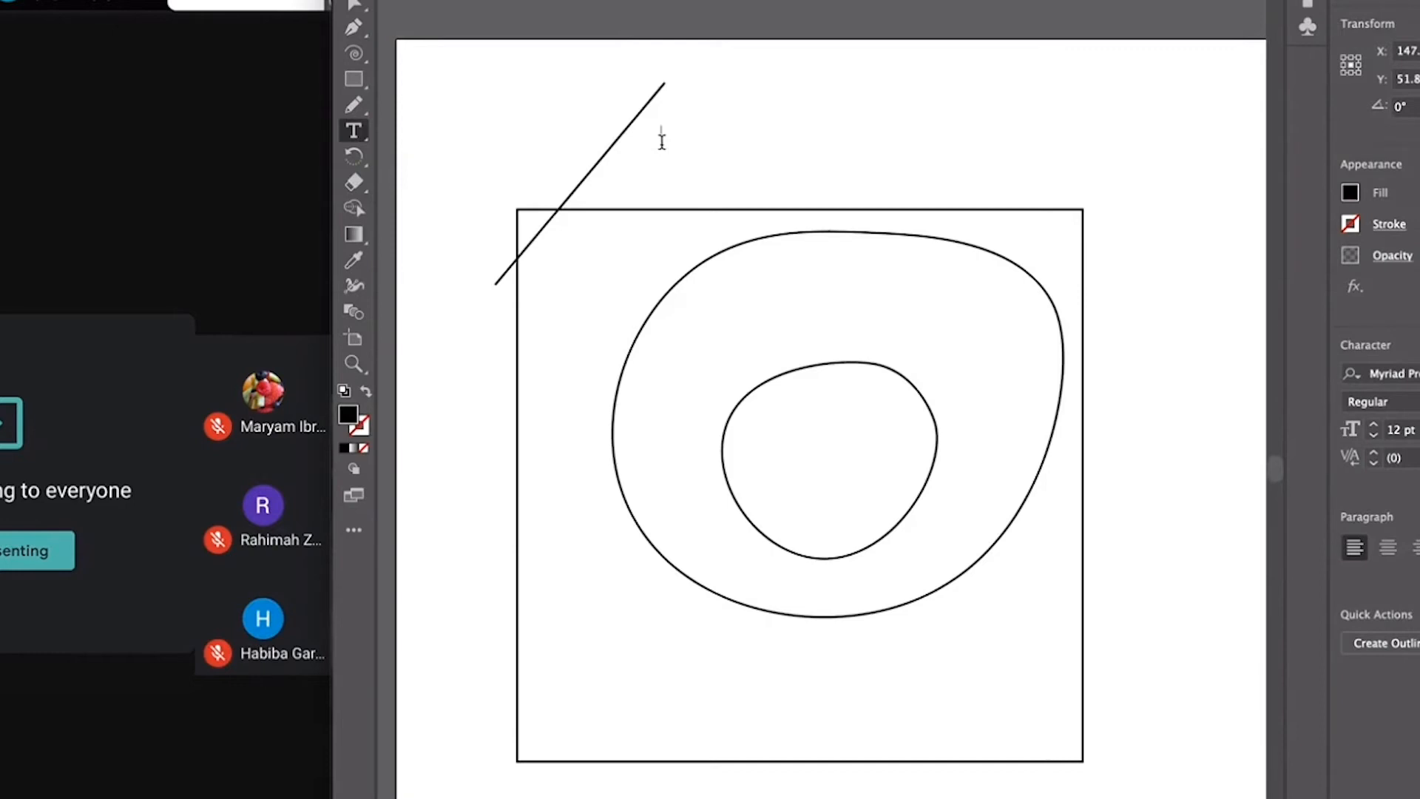
- Add the text "dfge" along the large rounded shape's outline with the Type on a Path tool
{"action": "left_click", "coordinate": [353, 134]}
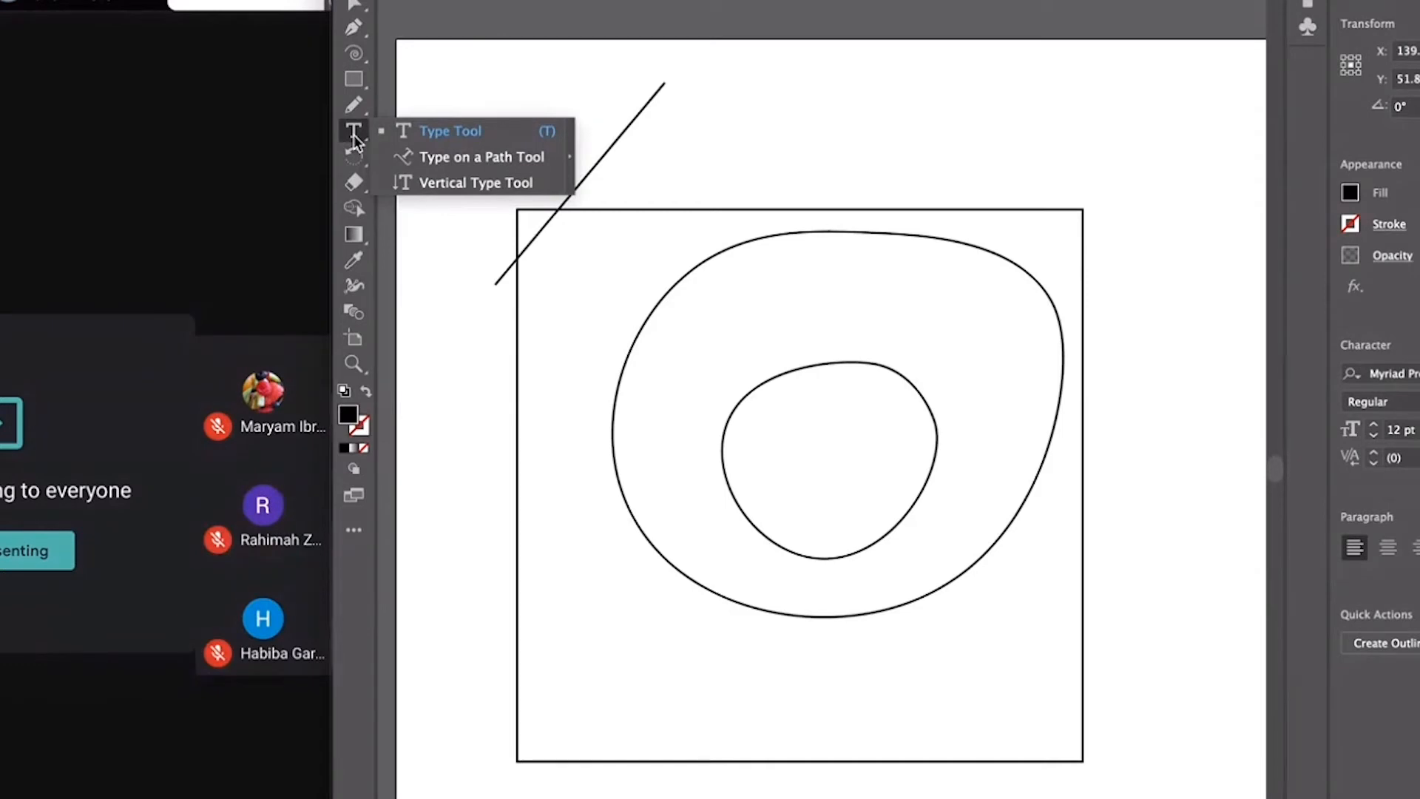
{"action": "left_click", "coordinate": [456, 153]}
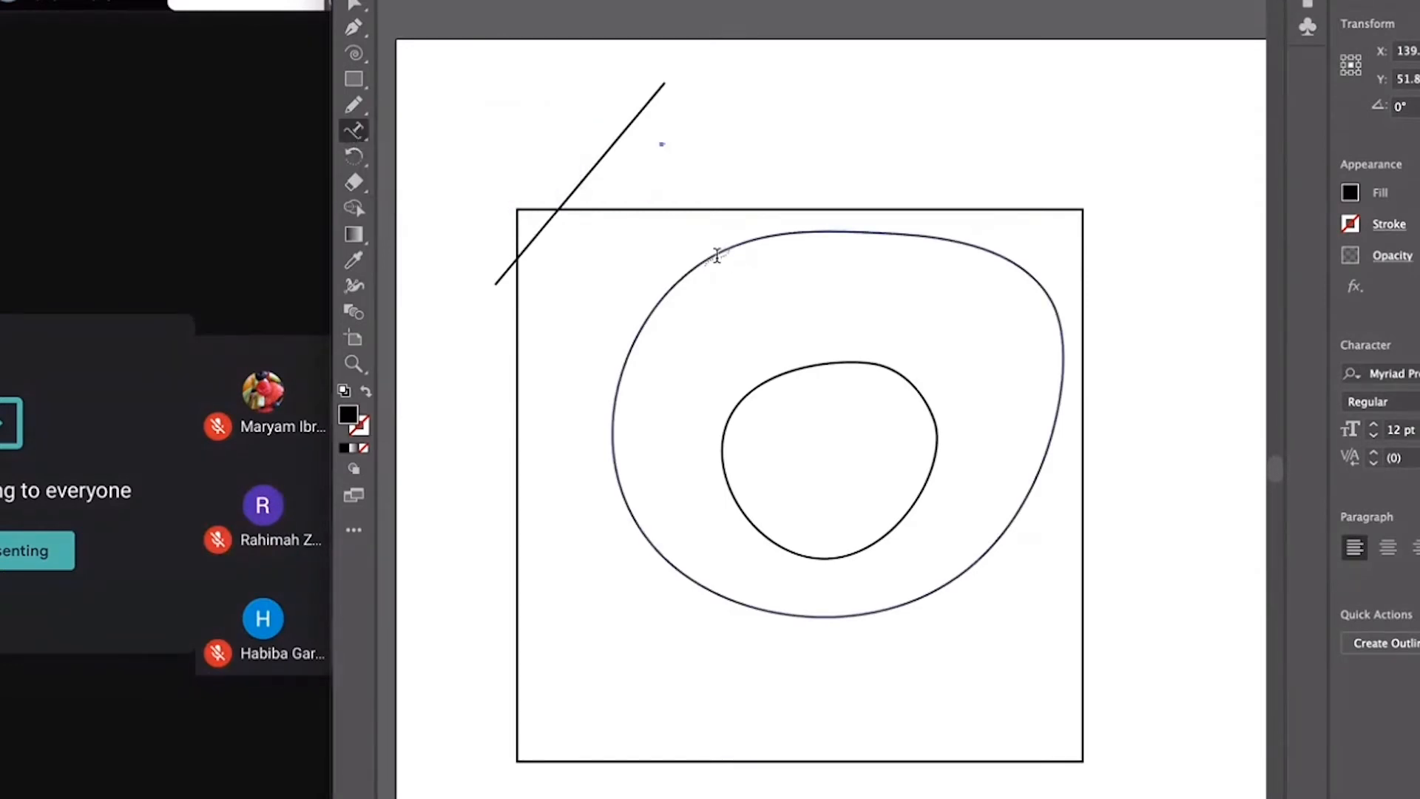
{"action": "left_click", "coordinate": [717, 255]}
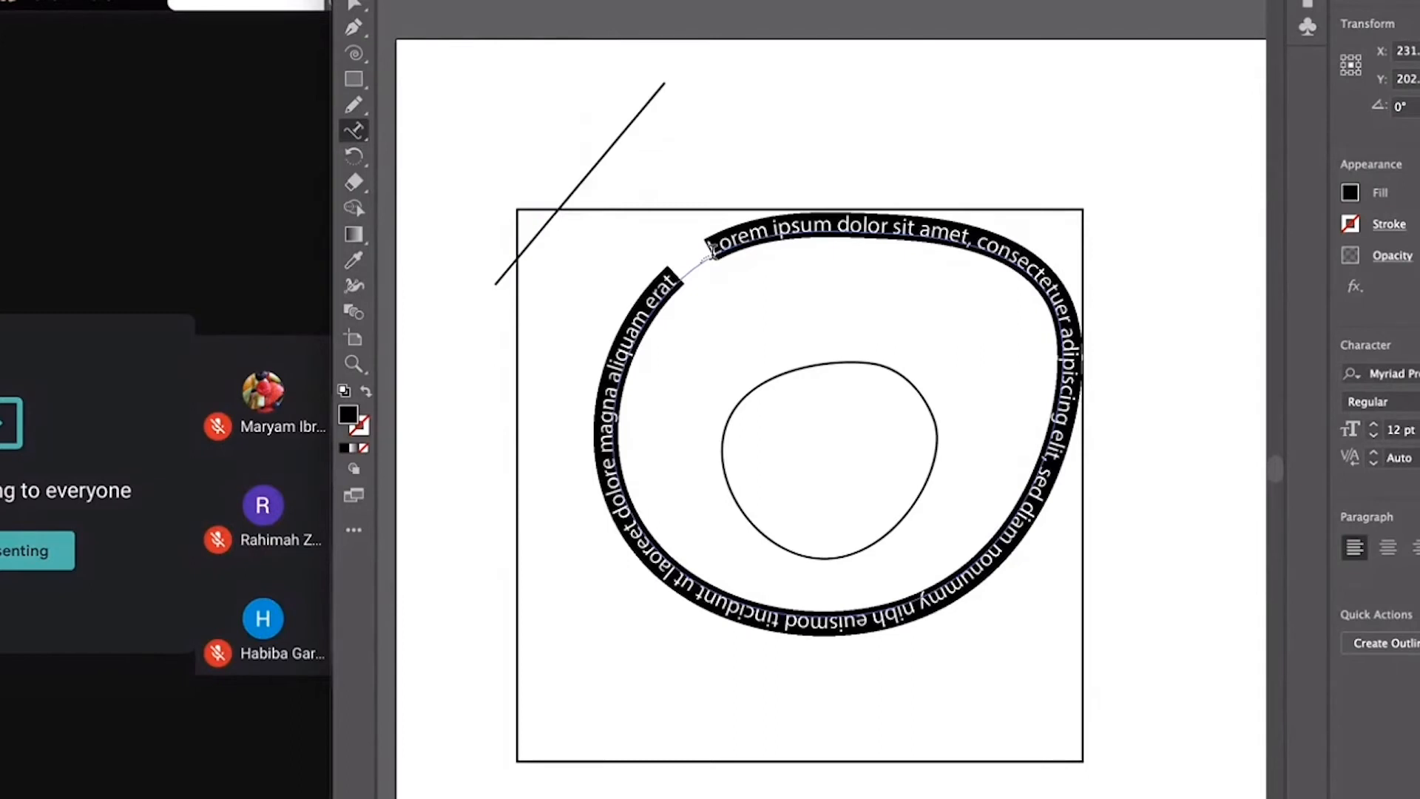
{"action": "type", "text": "dfge"}
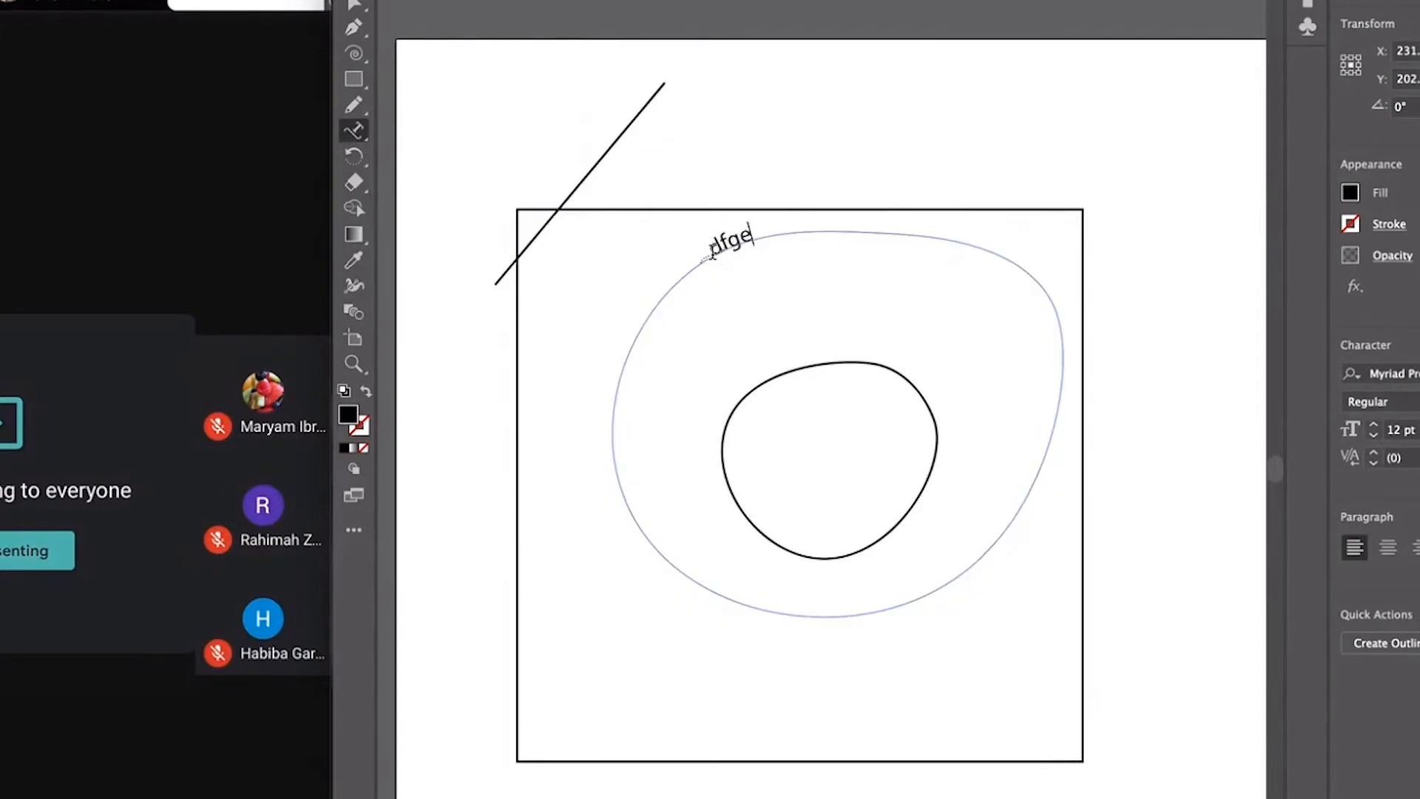
- Extend the text along the large rounded path with "rjnuyg7gefbe"
{"action": "type", "text": "rjnuyg7gefbe"}
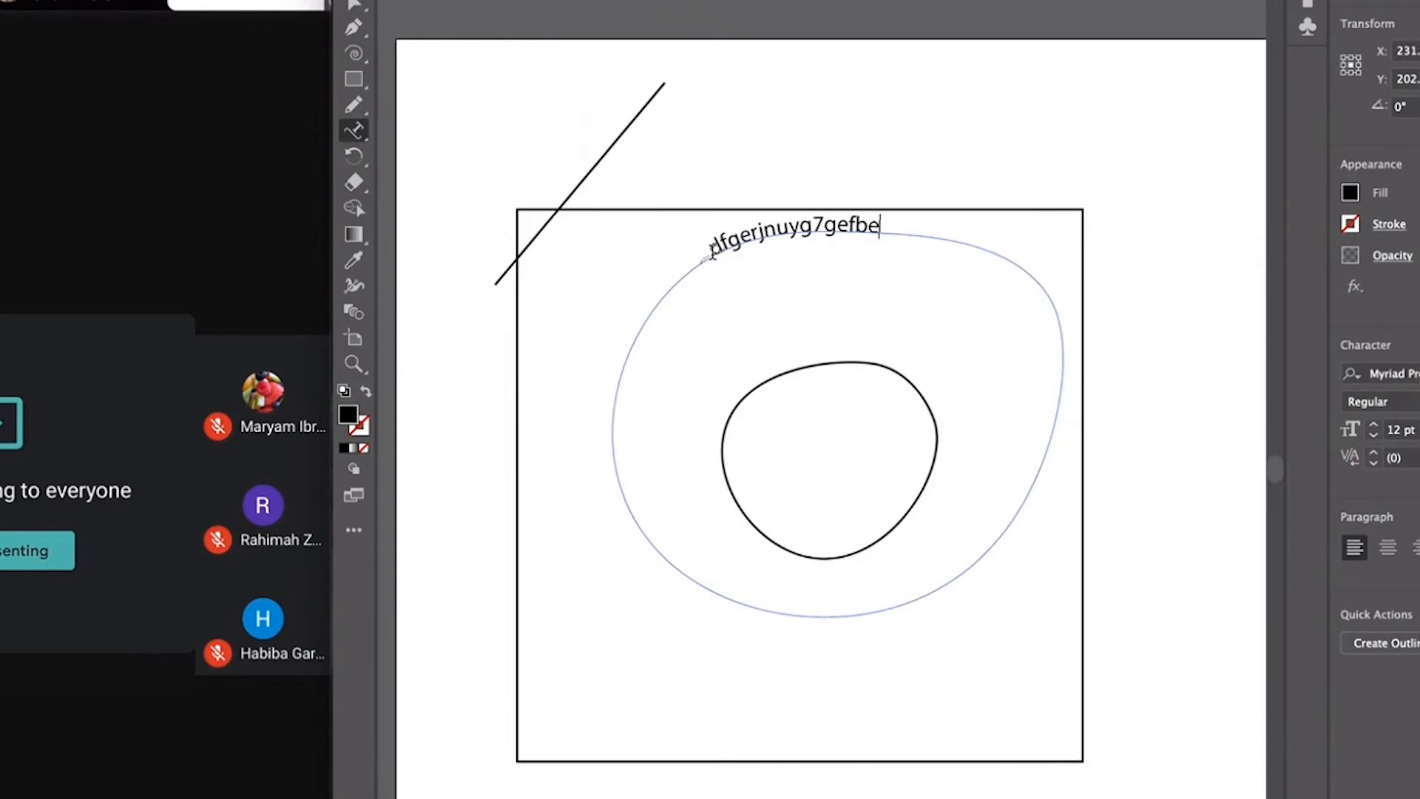
{"action": "key", "text": "Escape"}
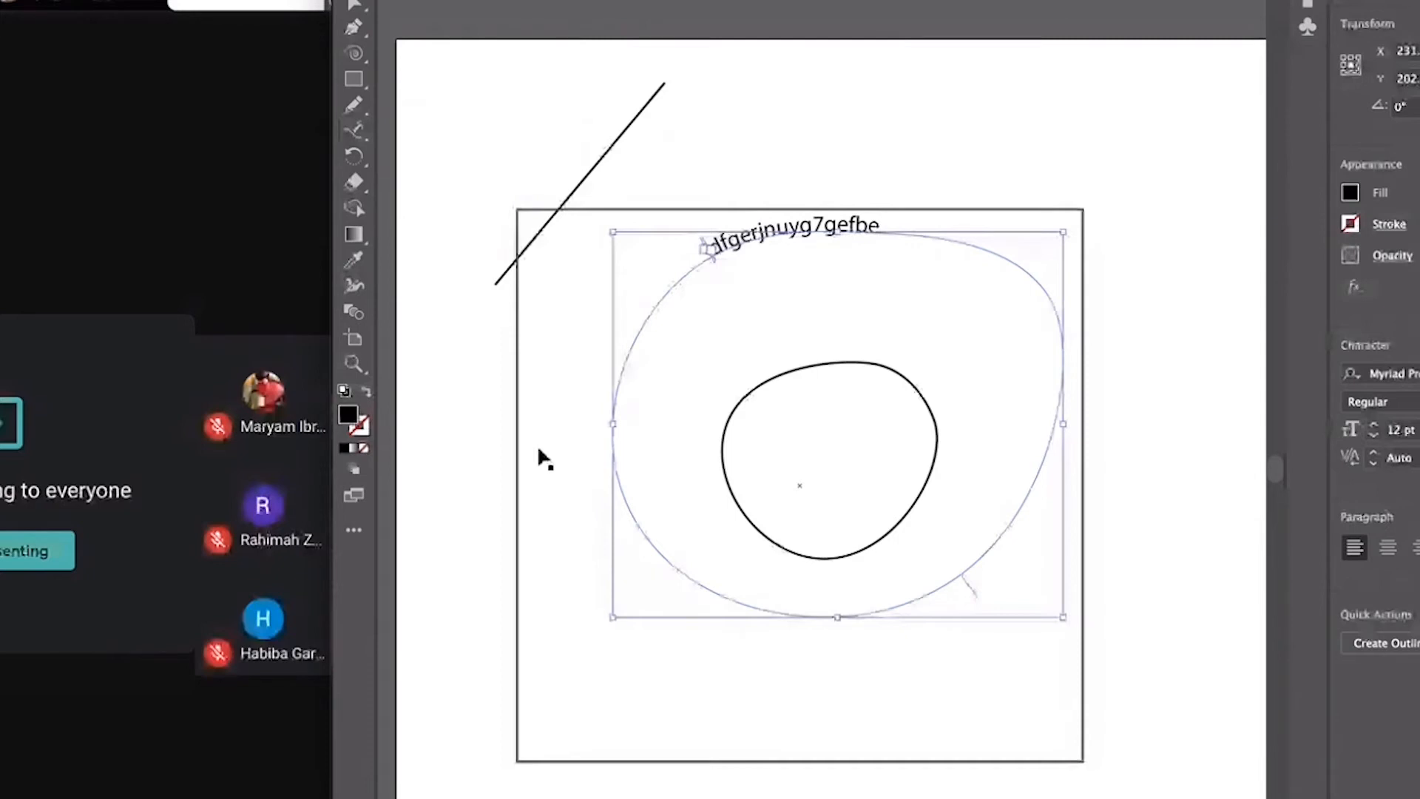
- Place vertical placeholder text beside the square's left edge with the Vertical Type tool and delete it
{"action": "left_click", "coordinate": [455, 398]}
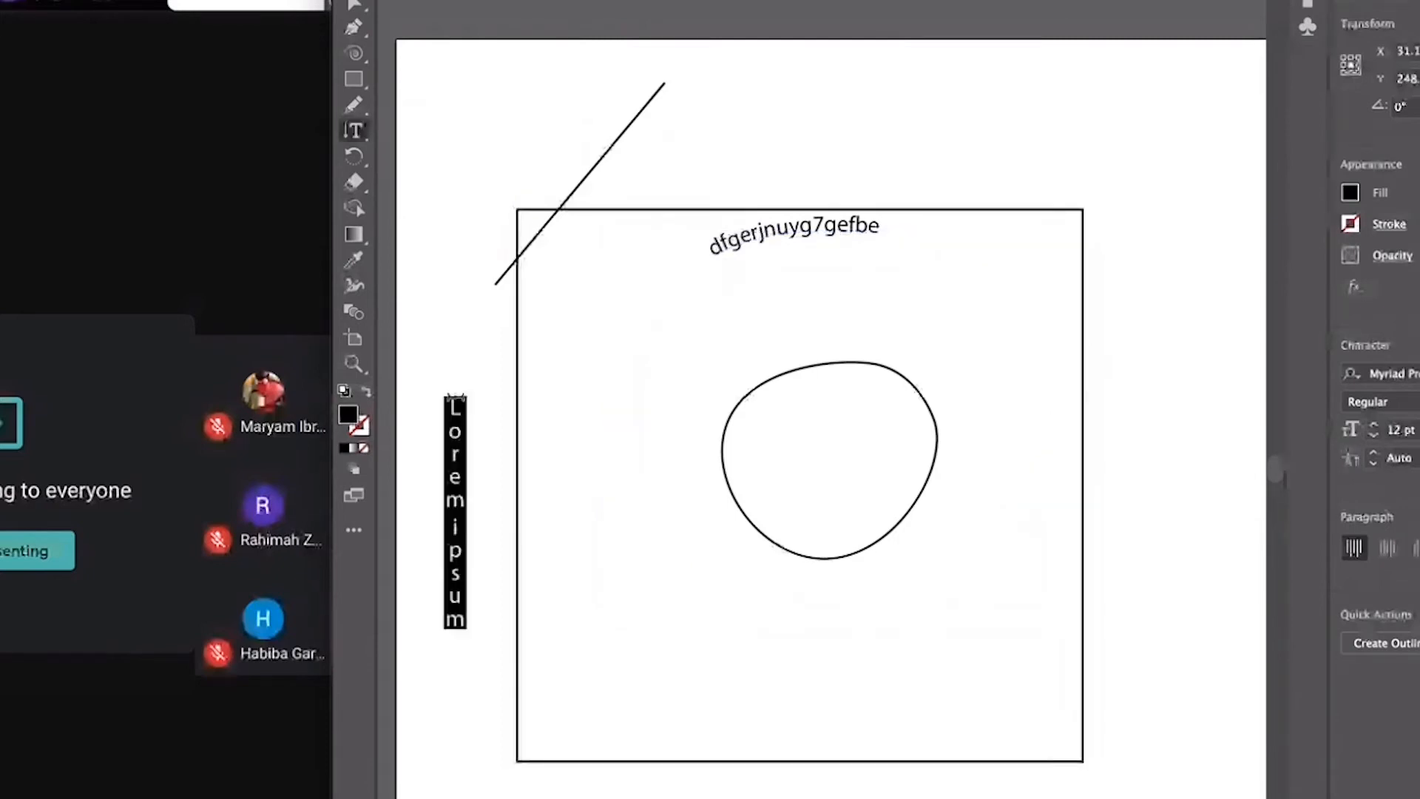
{"action": "key", "text": "Escape"}
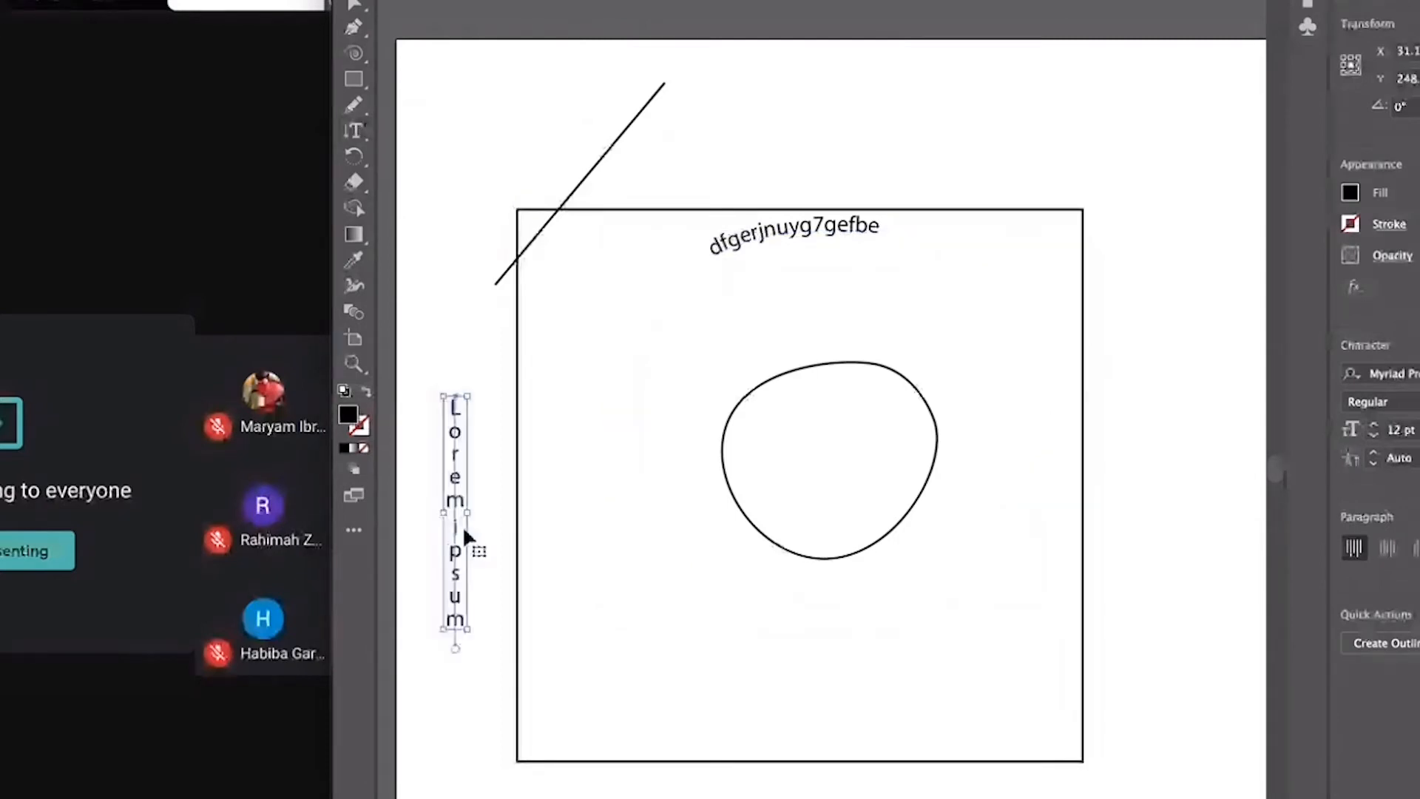
{"action": "key", "text": "Delete"}
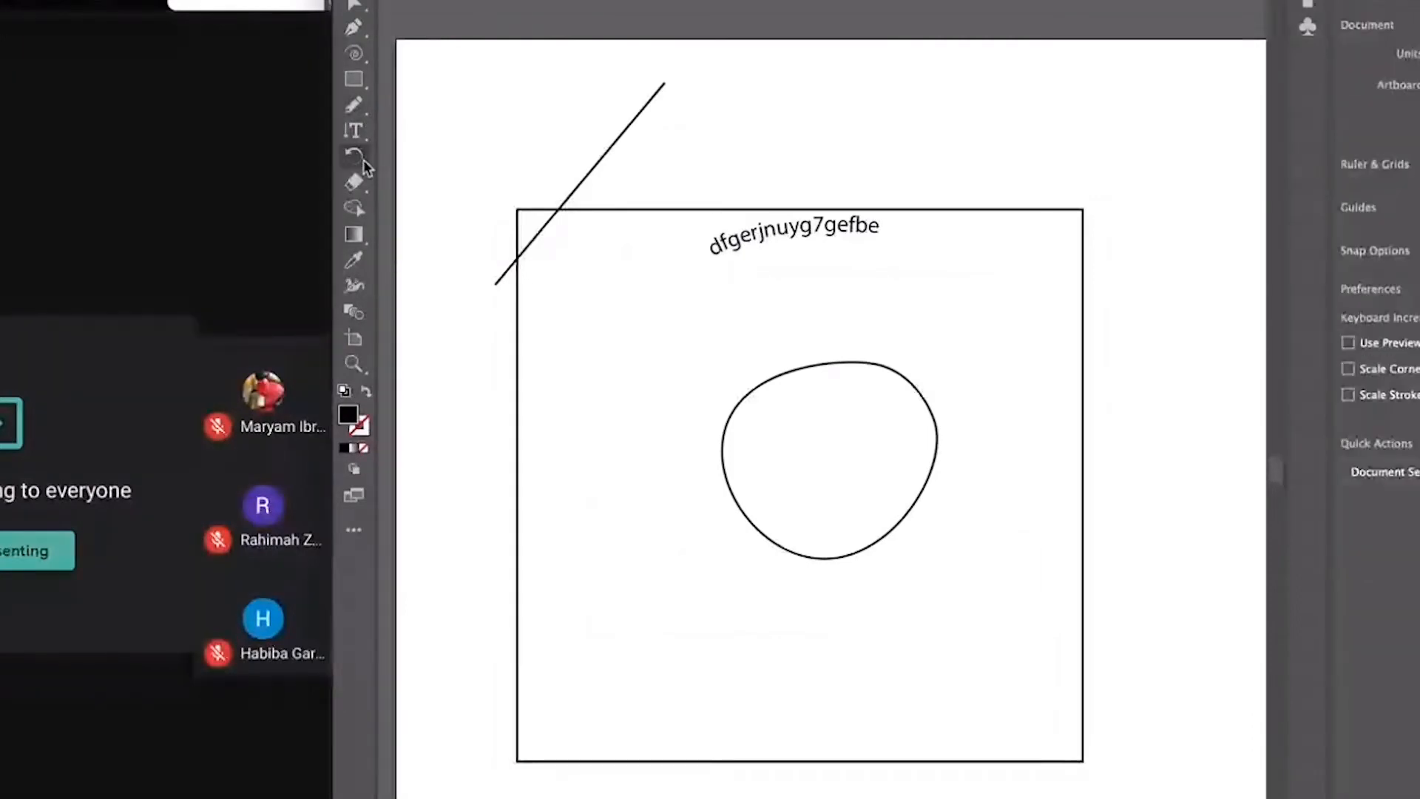
{"action": "left_click", "coordinate": [358, 133]}
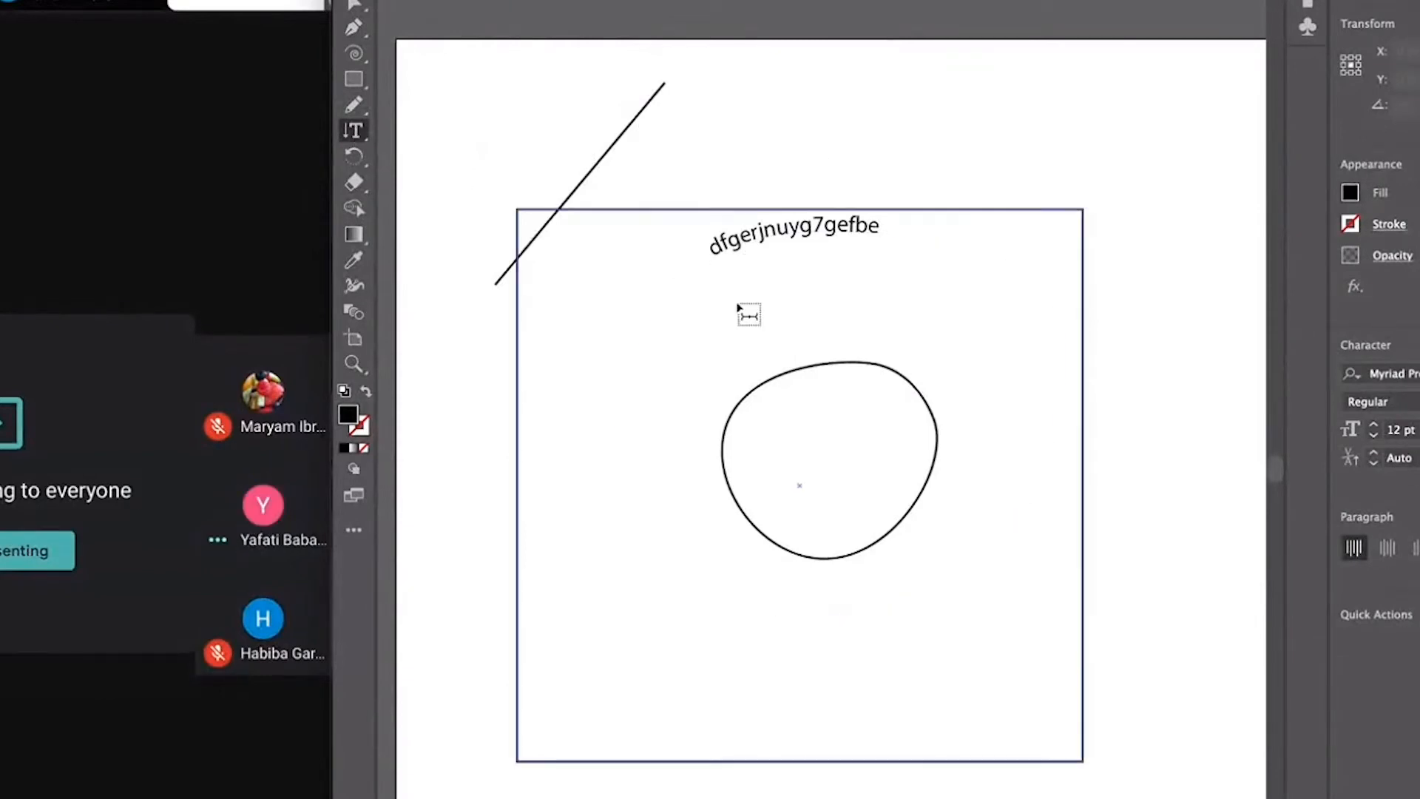
{"action": "left_click", "coordinate": [357, 133]}
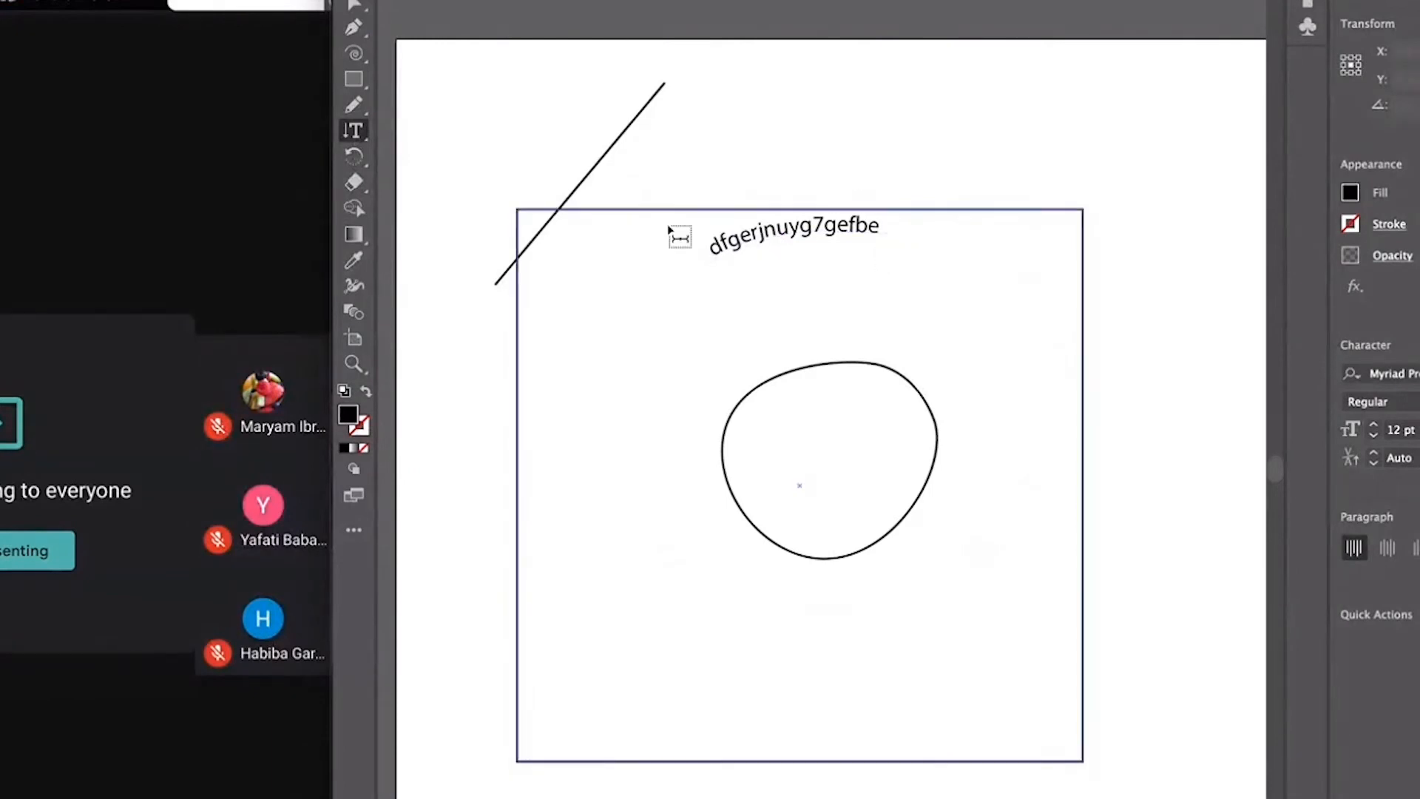
- Try the Rotate tool, setting its reference point inside the inner rounded shape and at the diagonal line's upper end
{"action": "left_click", "coordinate": [353, 158]}
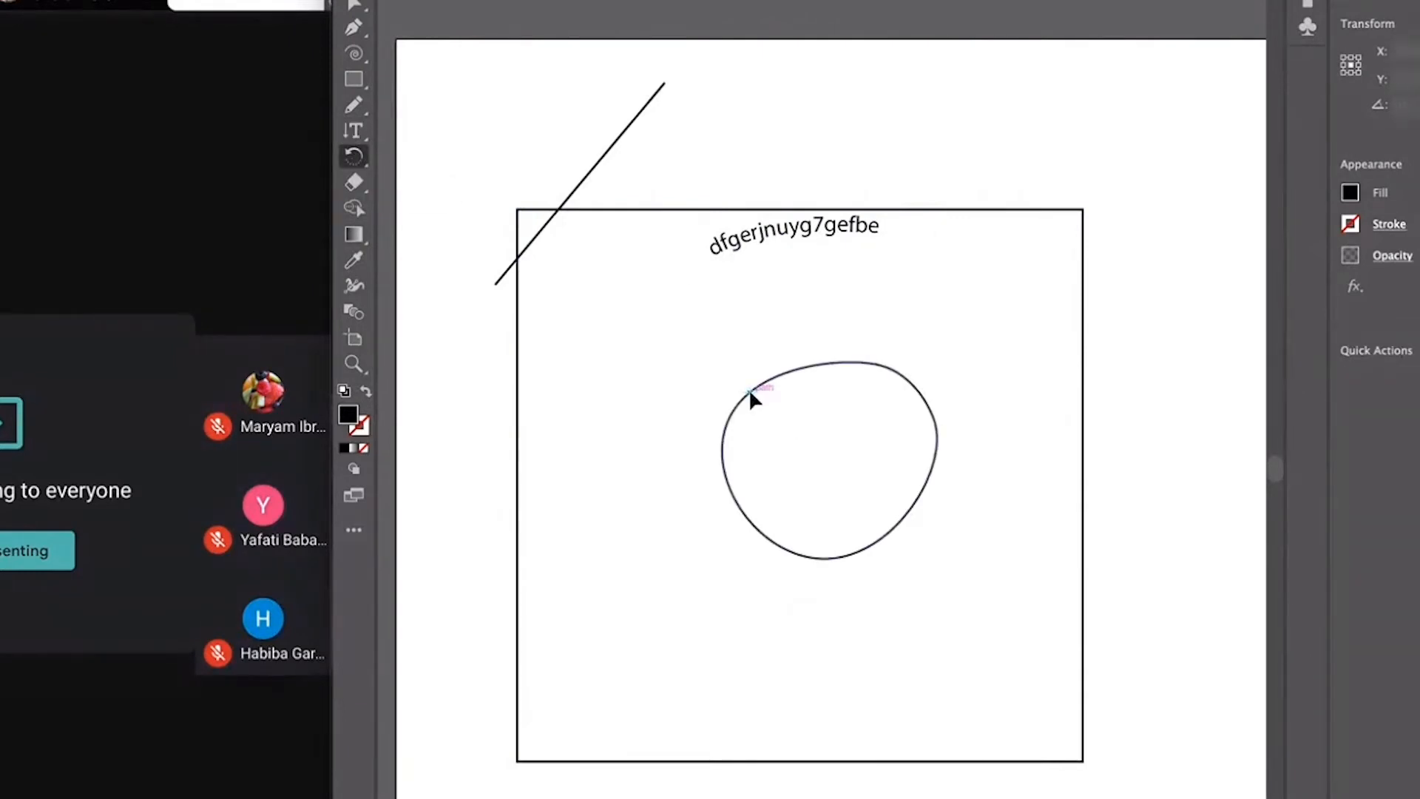
{"action": "left_click", "coordinate": [821, 461]}
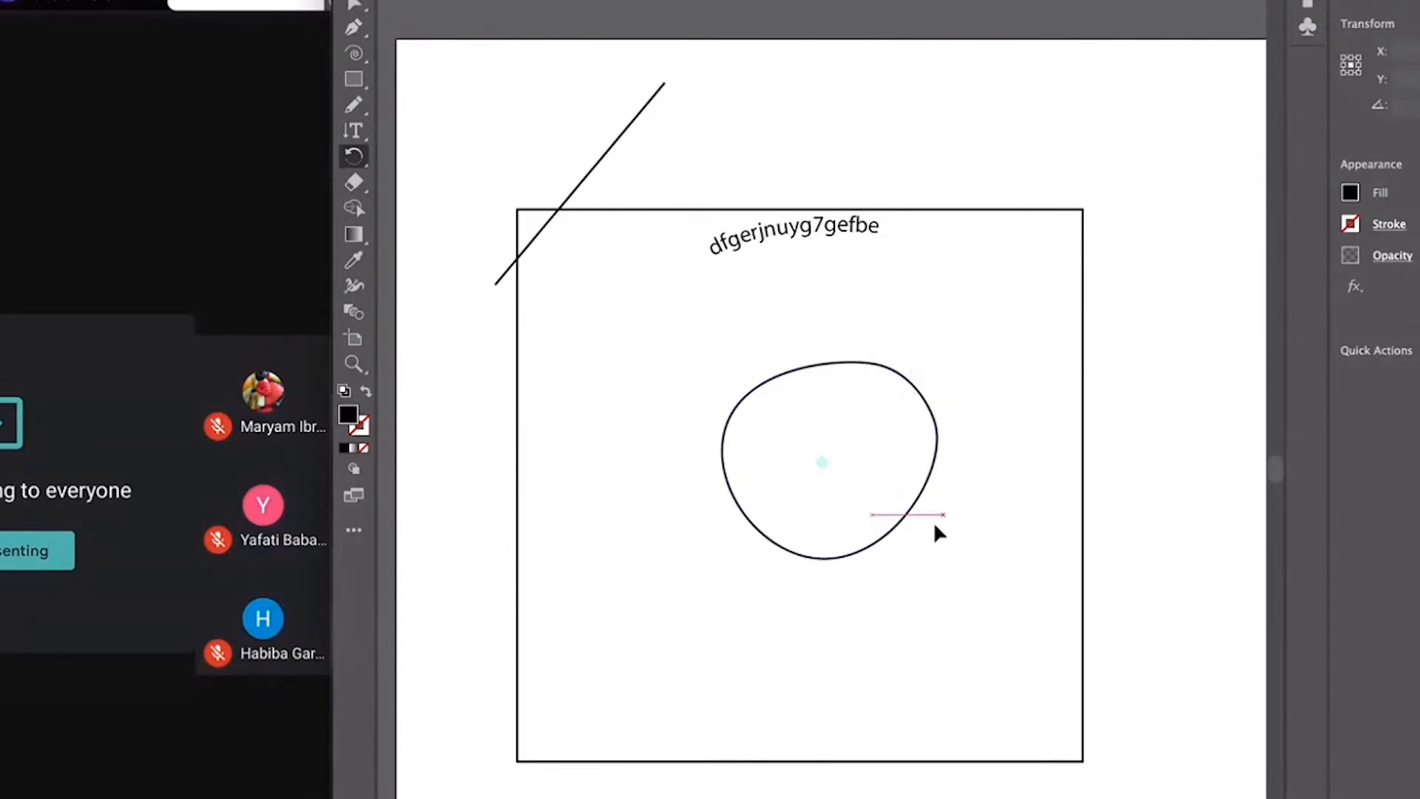
{"action": "mouse_move", "coordinate": [821, 463]}
{"action": "left_mouse_down"}
{"action": "mouse_move", "coordinate": [874, 473]}
{"action": "mouse_move", "coordinate": [834, 465]}
{"action": "left_mouse_up"}
{"action": "left_click", "coordinate": [664, 83]}
- Try a reflection about the vertical axis with the Reflect tool while no object is selected
{"action": "left_click", "coordinate": [355, 158]}
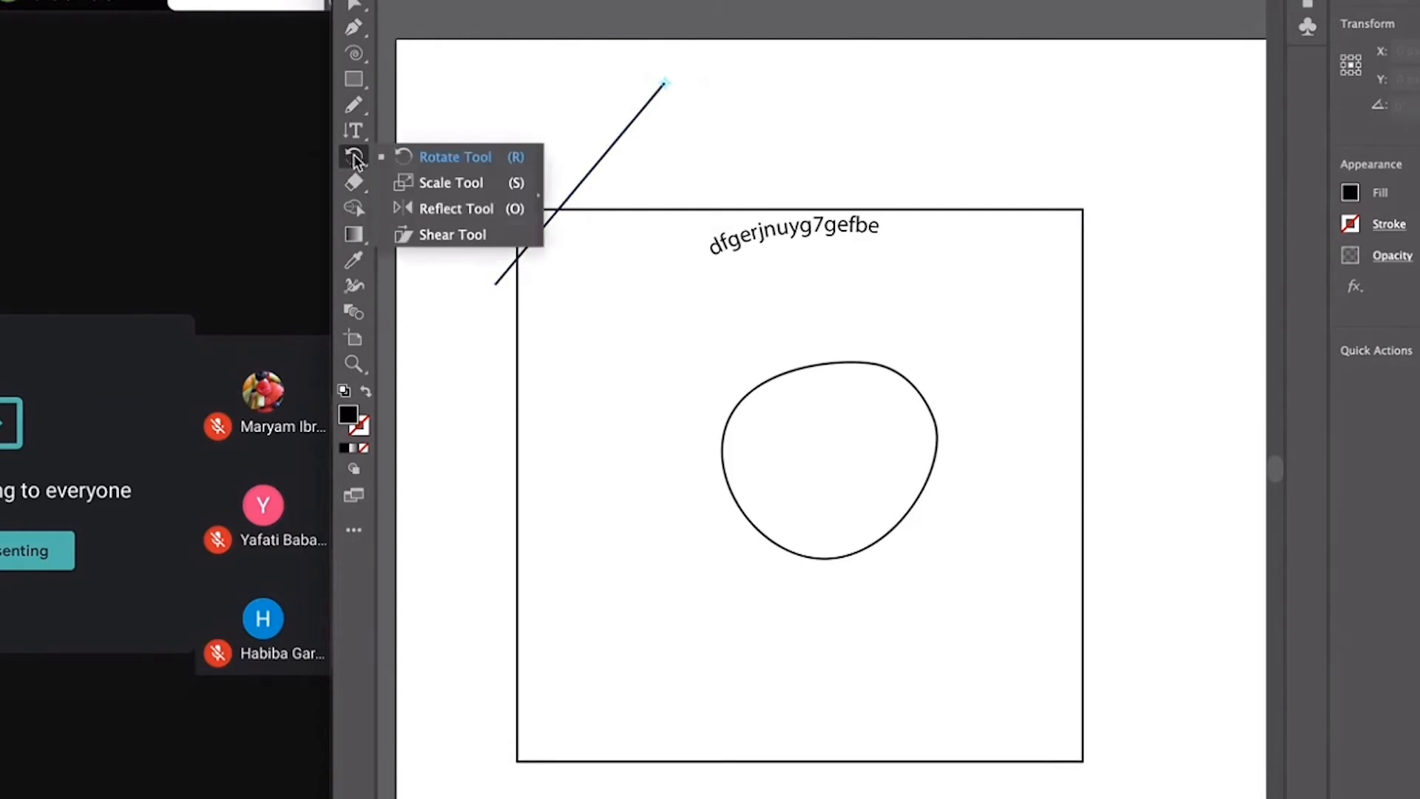
{"action": "left_click", "coordinate": [405, 208]}
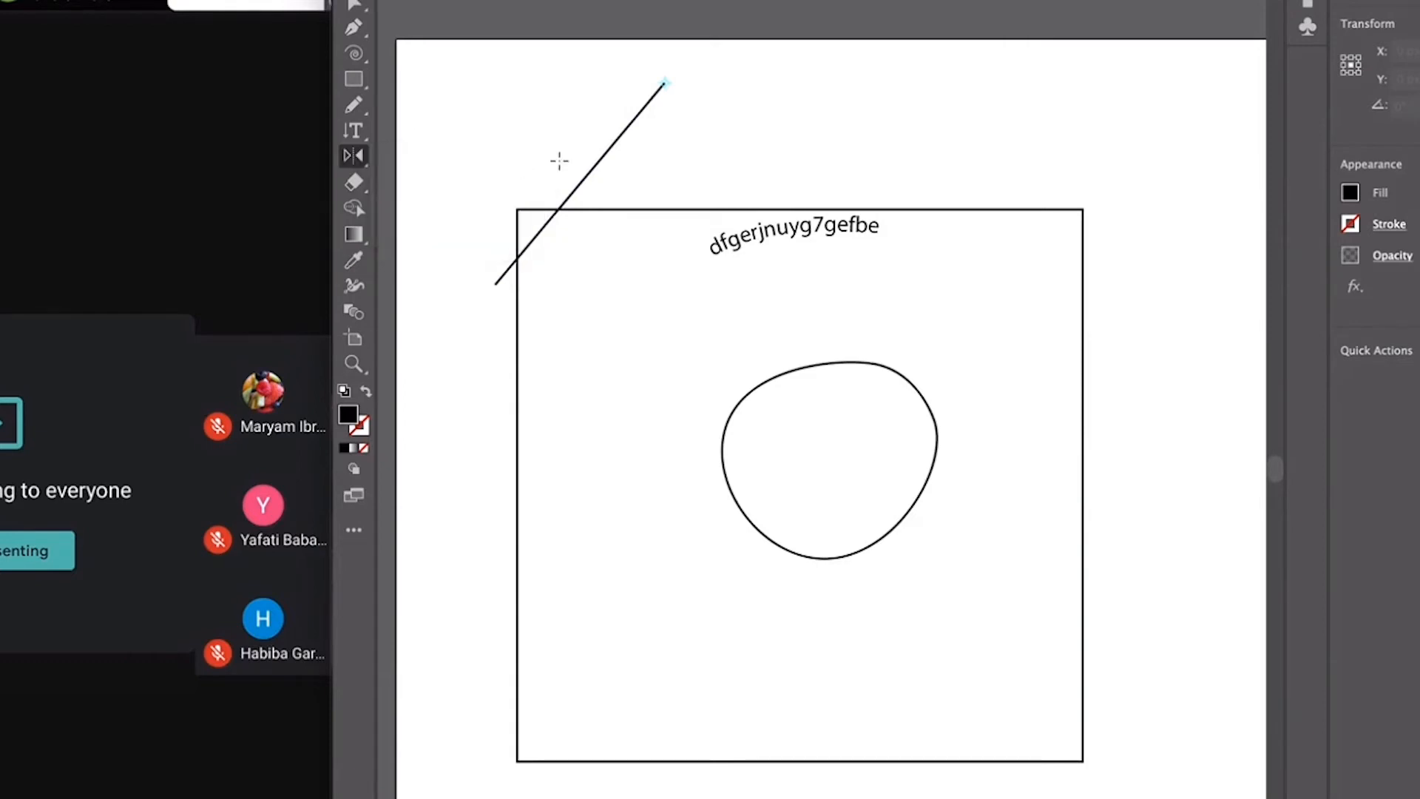
{"action": "double_click", "coordinate": [354, 158]}
{"action": "left_click_drag", "start_coordinate": [679, 237], "coordinate": [867, 112]}
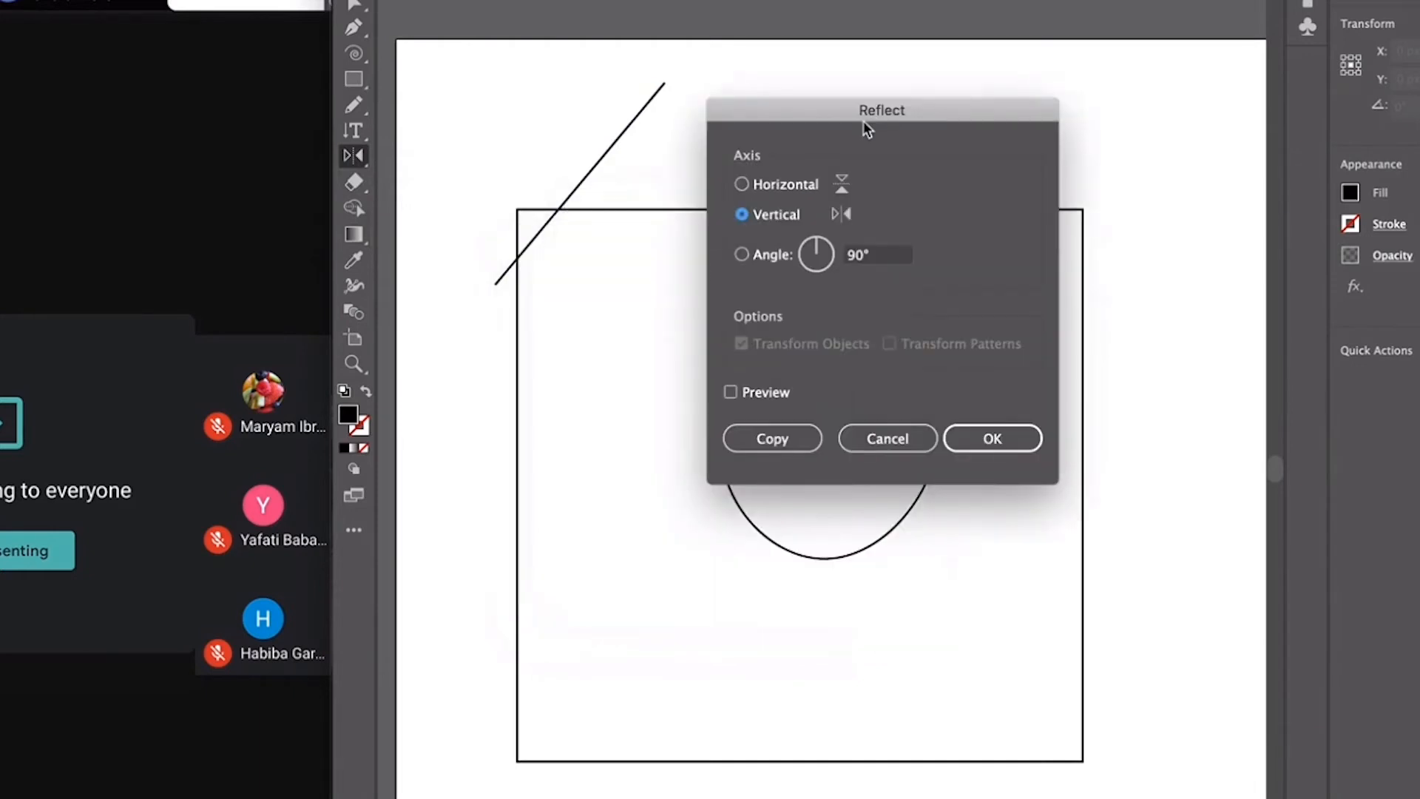
{"action": "left_click", "coordinate": [731, 392]}
{"action": "left_click", "coordinate": [1006, 441]}
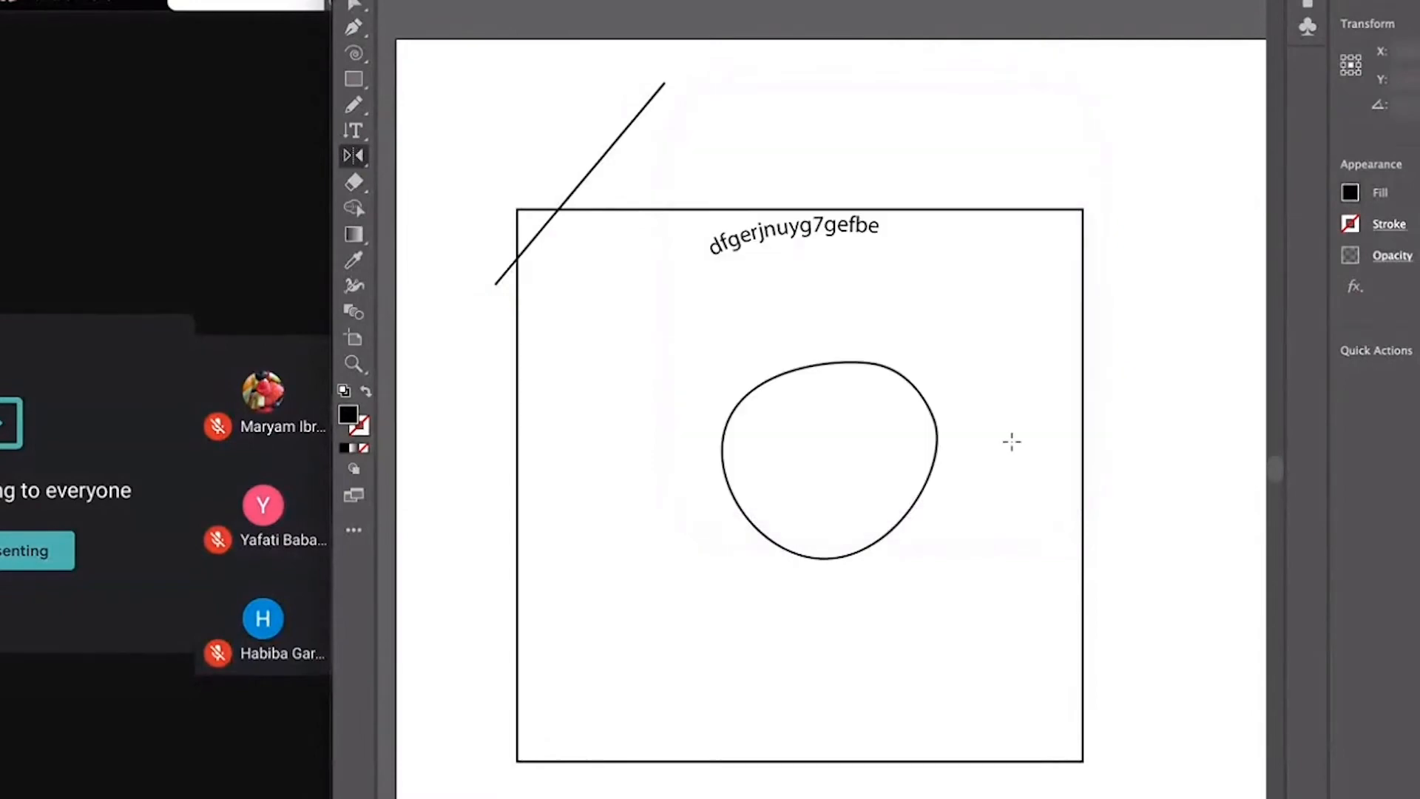
- Select the inner rounded shape and create a copy of it reflected about the vertical axis, comparing it with the preview
{"action": "left_click", "coordinate": [354, 2]}
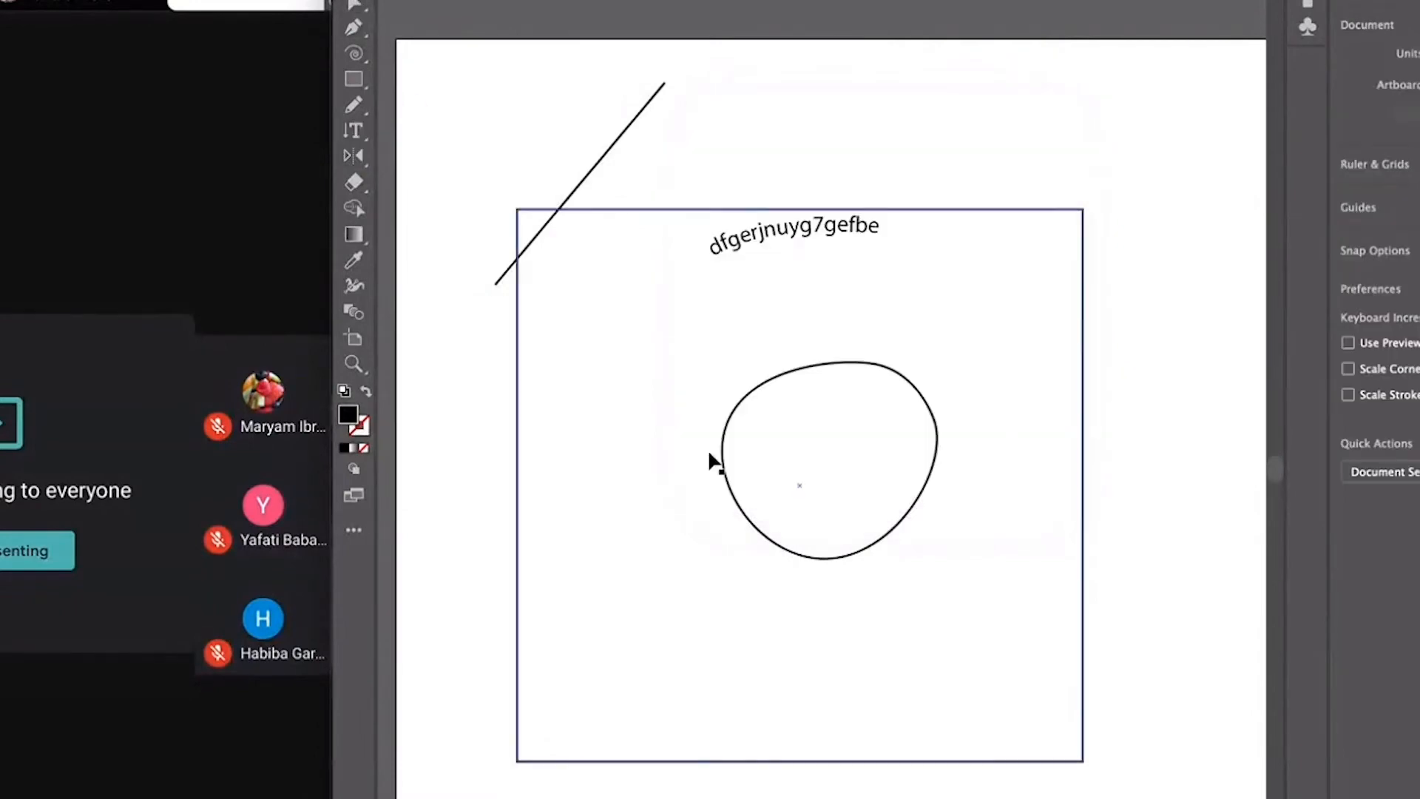
{"action": "left_click", "coordinate": [763, 421]}
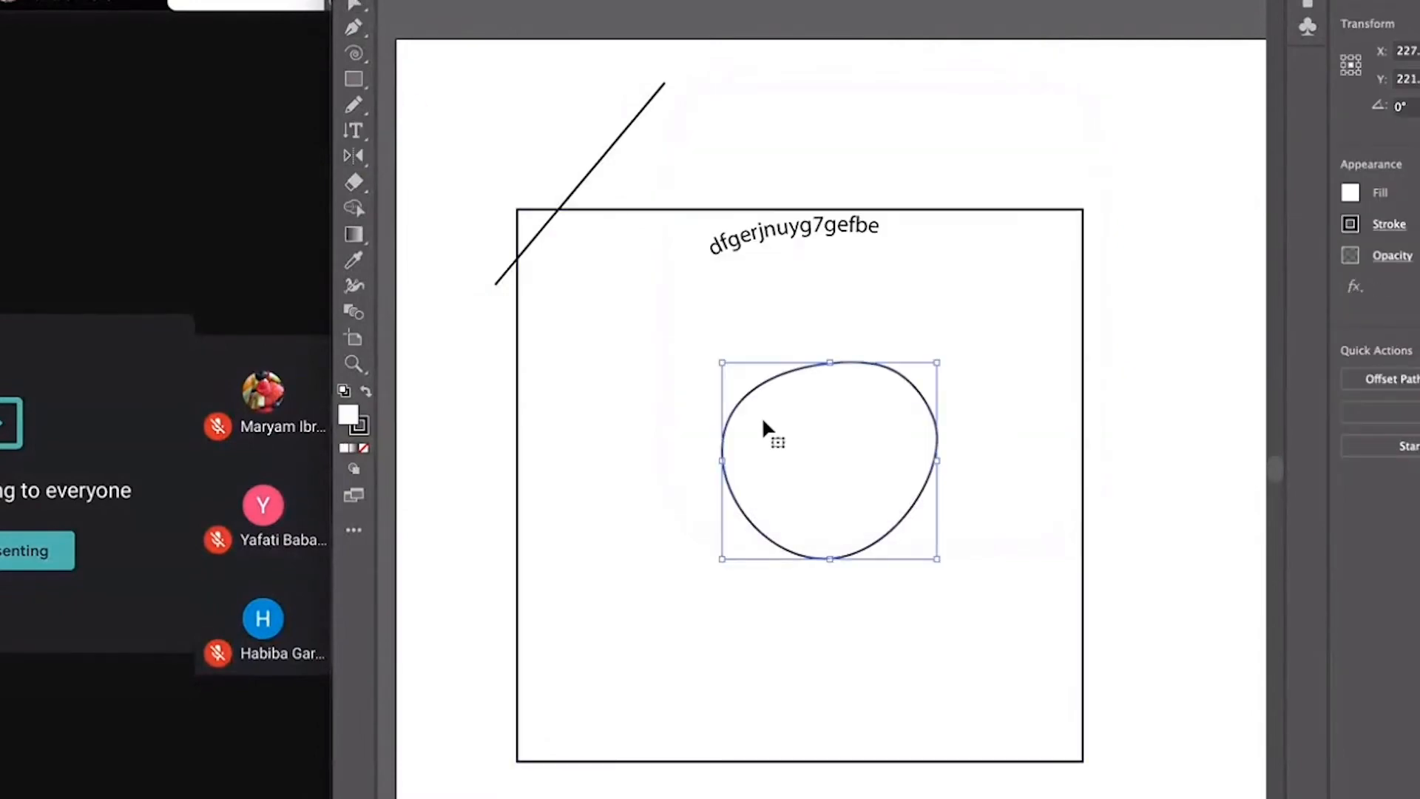
{"action": "double_click", "coordinate": [355, 157]}
{"action": "left_click_drag", "start_coordinate": [814, 124], "coordinate": [1088, 108]}
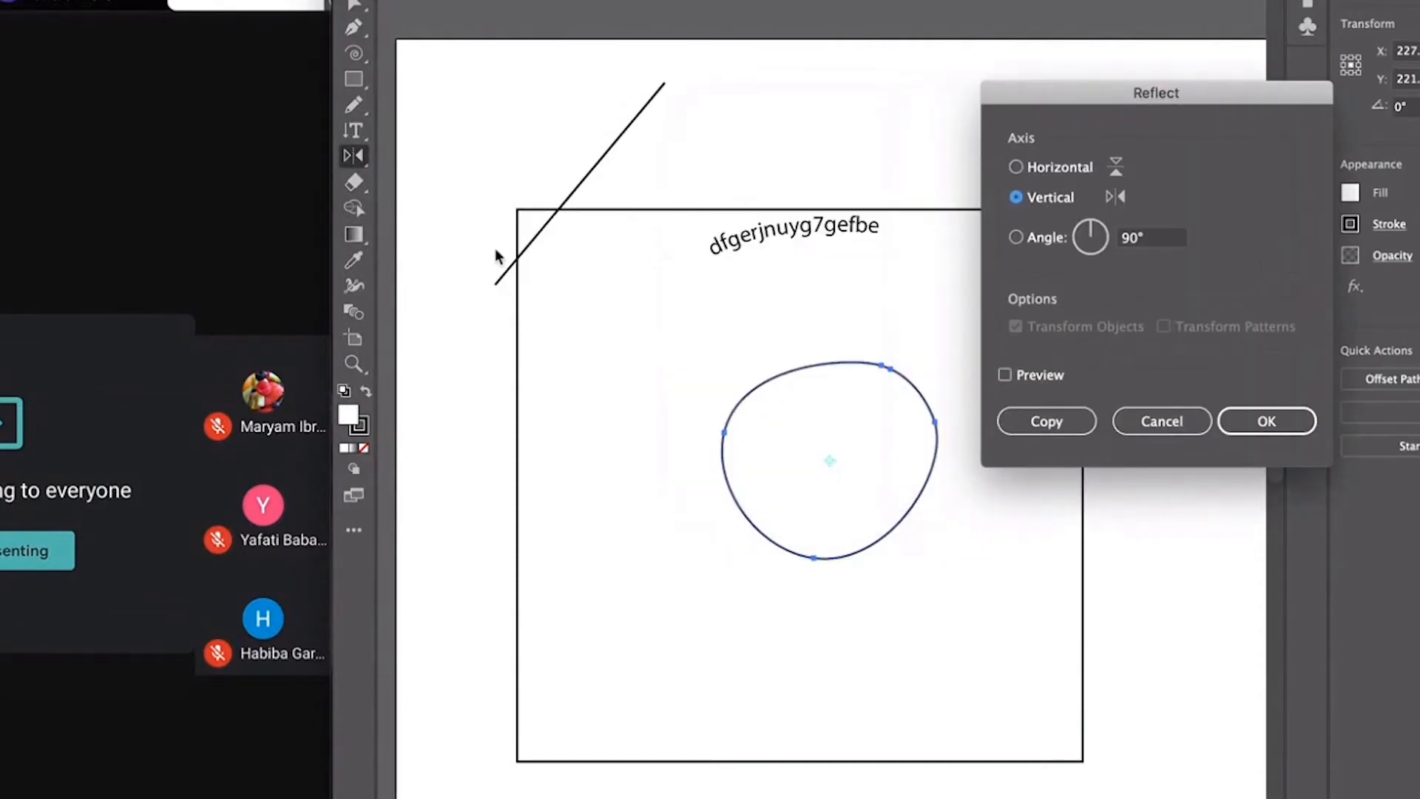
{"action": "left_click", "coordinate": [1004, 375]}
{"action": "left_click", "coordinate": [1003, 375]}
{"action": "left_click", "coordinate": [1003, 375]}
{"action": "left_click", "coordinate": [1003, 376]}
{"action": "left_click", "coordinate": [1003, 376]}
{"action": "left_click", "coordinate": [1027, 422]}
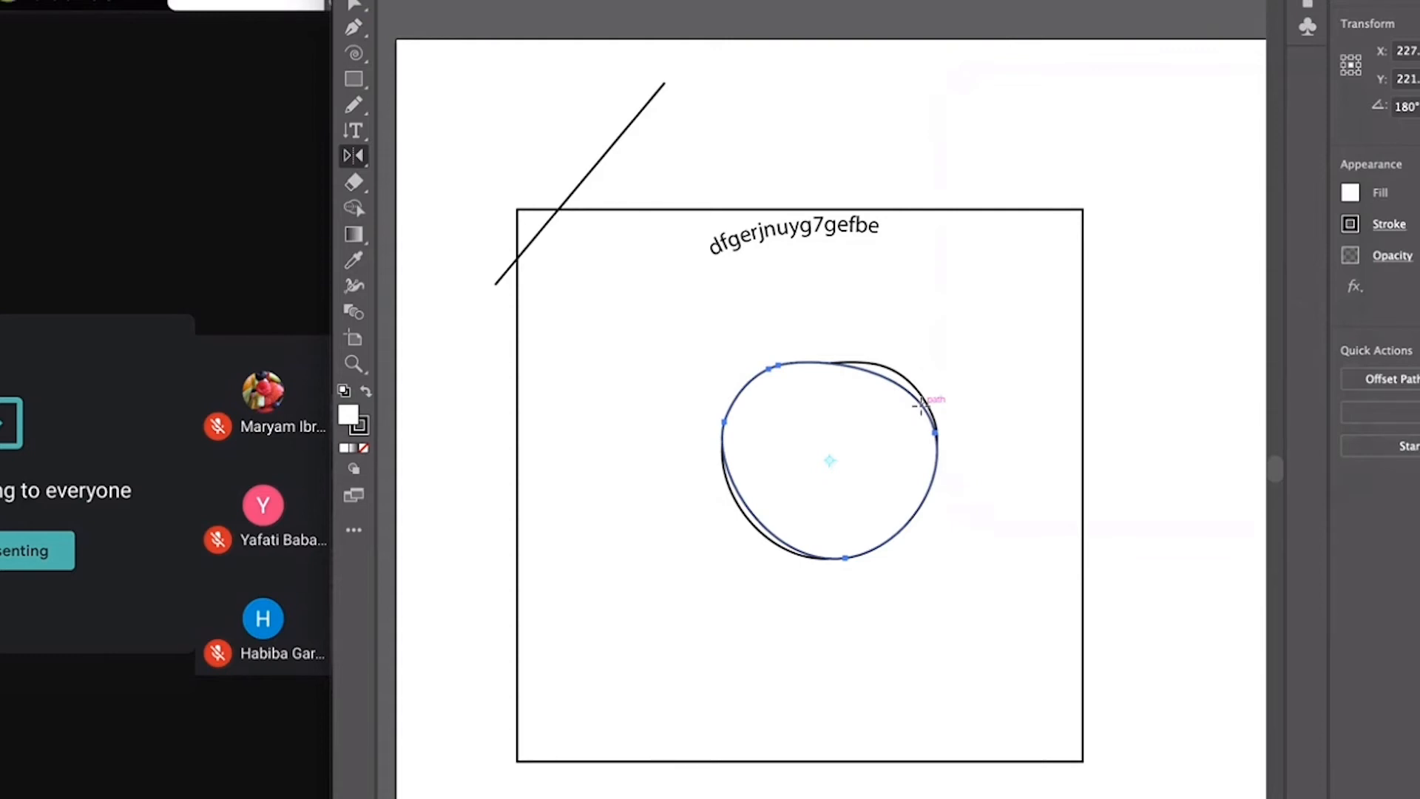
- Switch to the Shear tool and set its reference point above the path text
{"action": "left_click", "coordinate": [352, 159]}
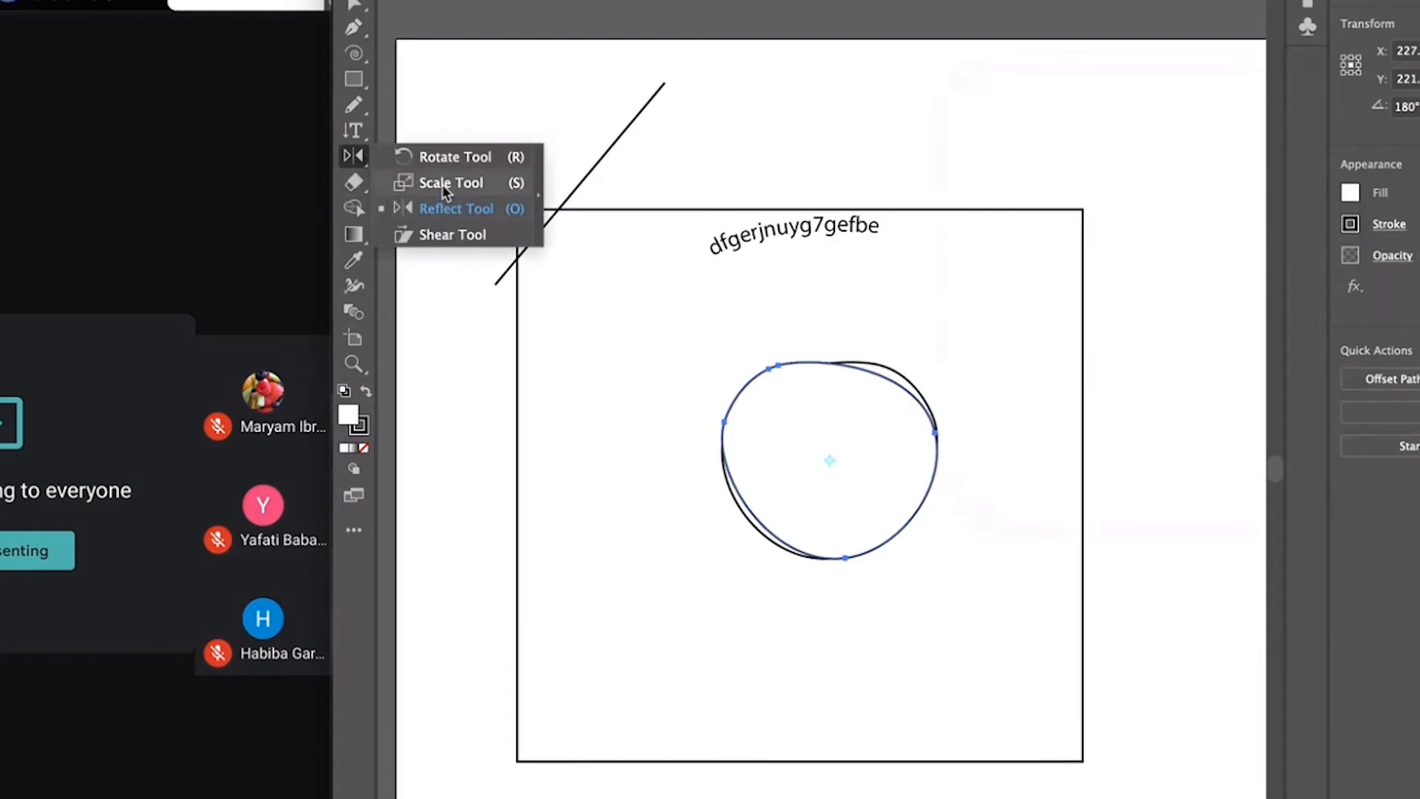
{"action": "left_click", "coordinate": [441, 234]}
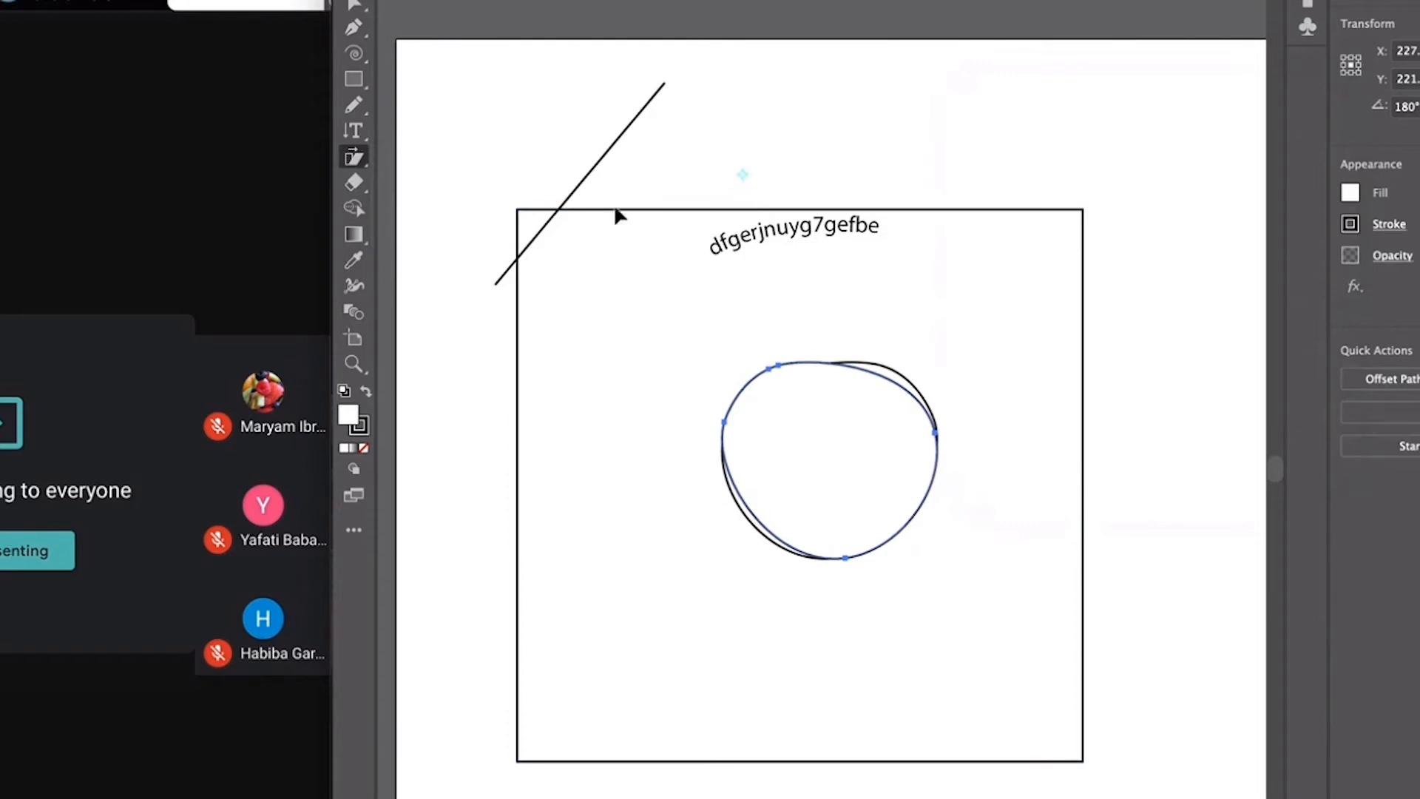
{"action": "left_click", "coordinate": [355, 158]}
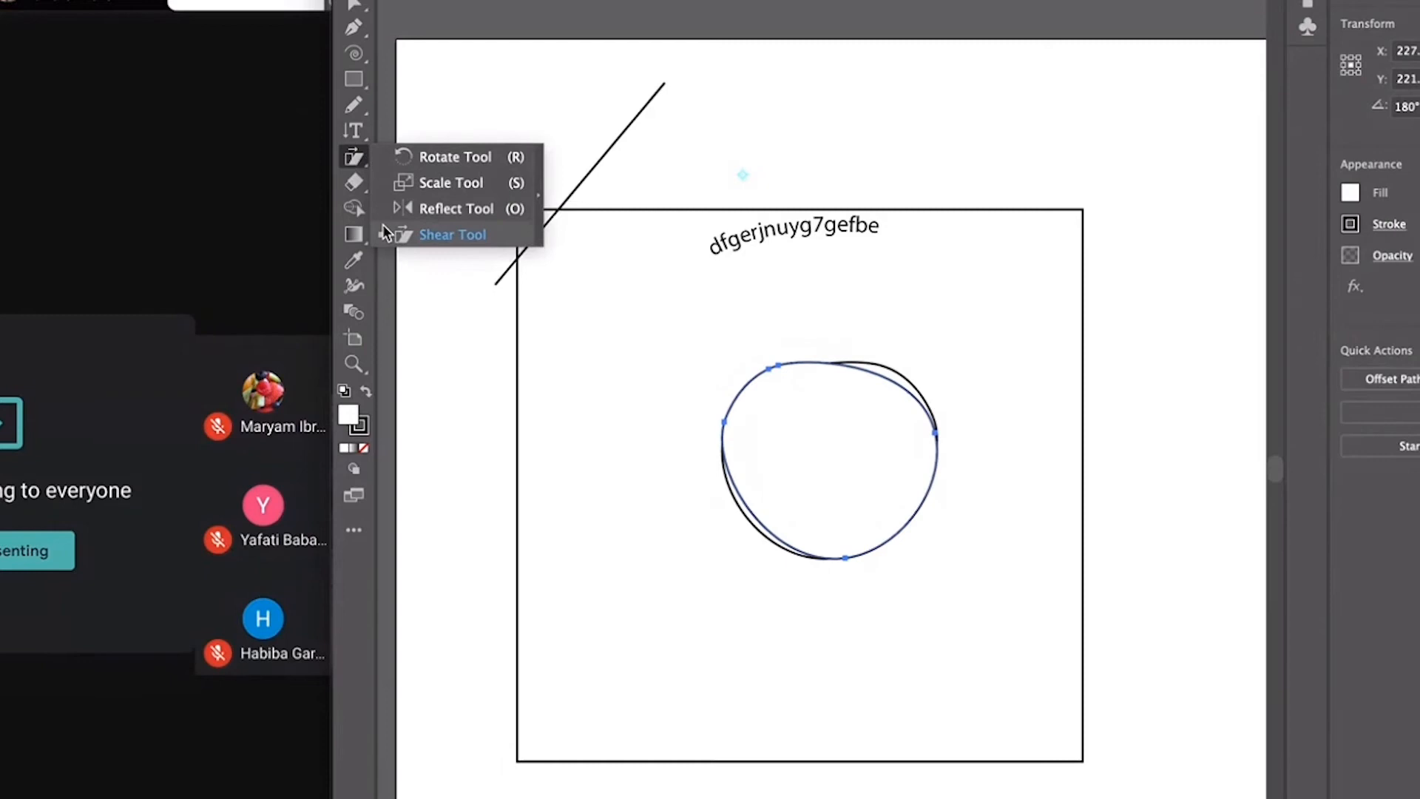
- Erase freehand strokes across the reflected copy with the Eraser tool and move the remaining pieces to the square's lower-left area
{"action": "left_click", "coordinate": [355, 183]}
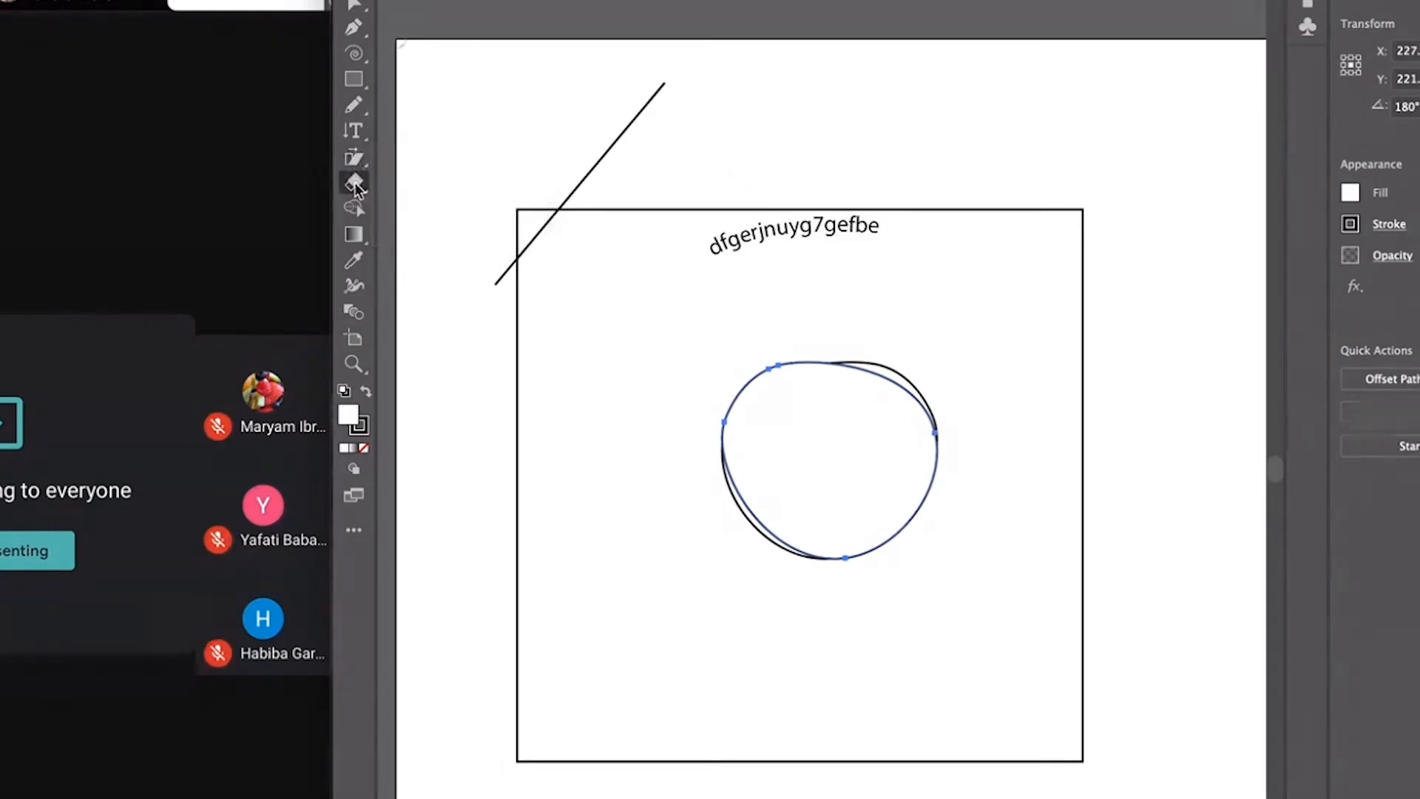
{"action": "left_click", "coordinate": [355, 184]}
{"action": "mouse_move", "coordinate": [741, 452]}
{"action": "left_mouse_down"}
{"action": "mouse_move", "coordinate": [770, 364]}
{"action": "mouse_move", "coordinate": [873, 358]}
{"action": "mouse_move", "coordinate": [898, 379]}
{"action": "mouse_move", "coordinate": [840, 390]}
{"action": "mouse_move", "coordinate": [742, 454]}
{"action": "mouse_move", "coordinate": [749, 561]}
{"action": "mouse_move", "coordinate": [770, 501]}
{"action": "mouse_move", "coordinate": [878, 393]}
{"action": "mouse_move", "coordinate": [945, 374]}
{"action": "mouse_move", "coordinate": [929, 397]}
{"action": "mouse_move", "coordinate": [932, 485]}
{"action": "mouse_move", "coordinate": [902, 528]}
{"action": "mouse_move", "coordinate": [834, 565]}
{"action": "mouse_move", "coordinate": [774, 545]}
{"action": "mouse_move", "coordinate": [824, 567]}
{"action": "mouse_move", "coordinate": [849, 538]}
{"action": "left_mouse_up"}
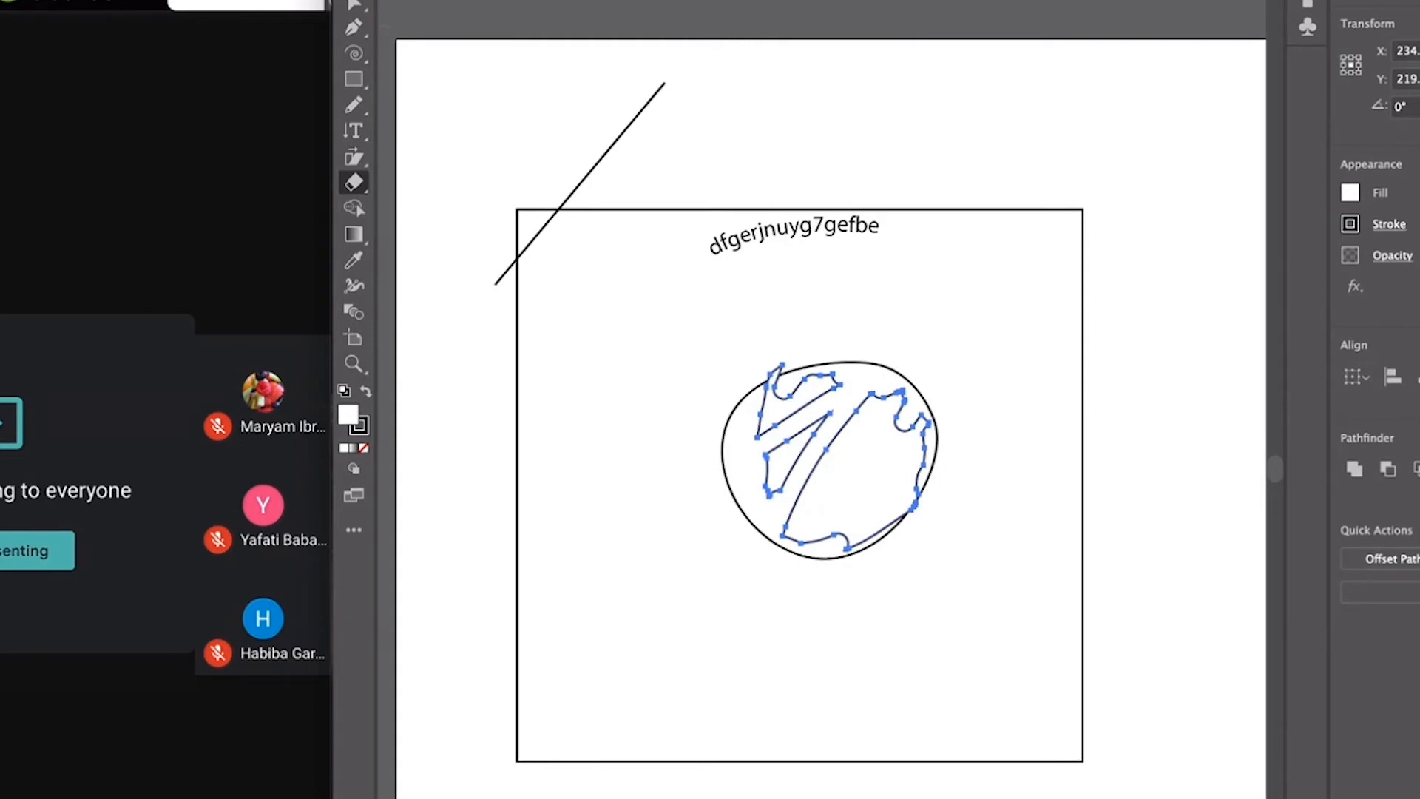
{"action": "key", "text": "v"}
{"action": "left_click_drag", "start_coordinate": [864, 481], "coordinate": [682, 633]}
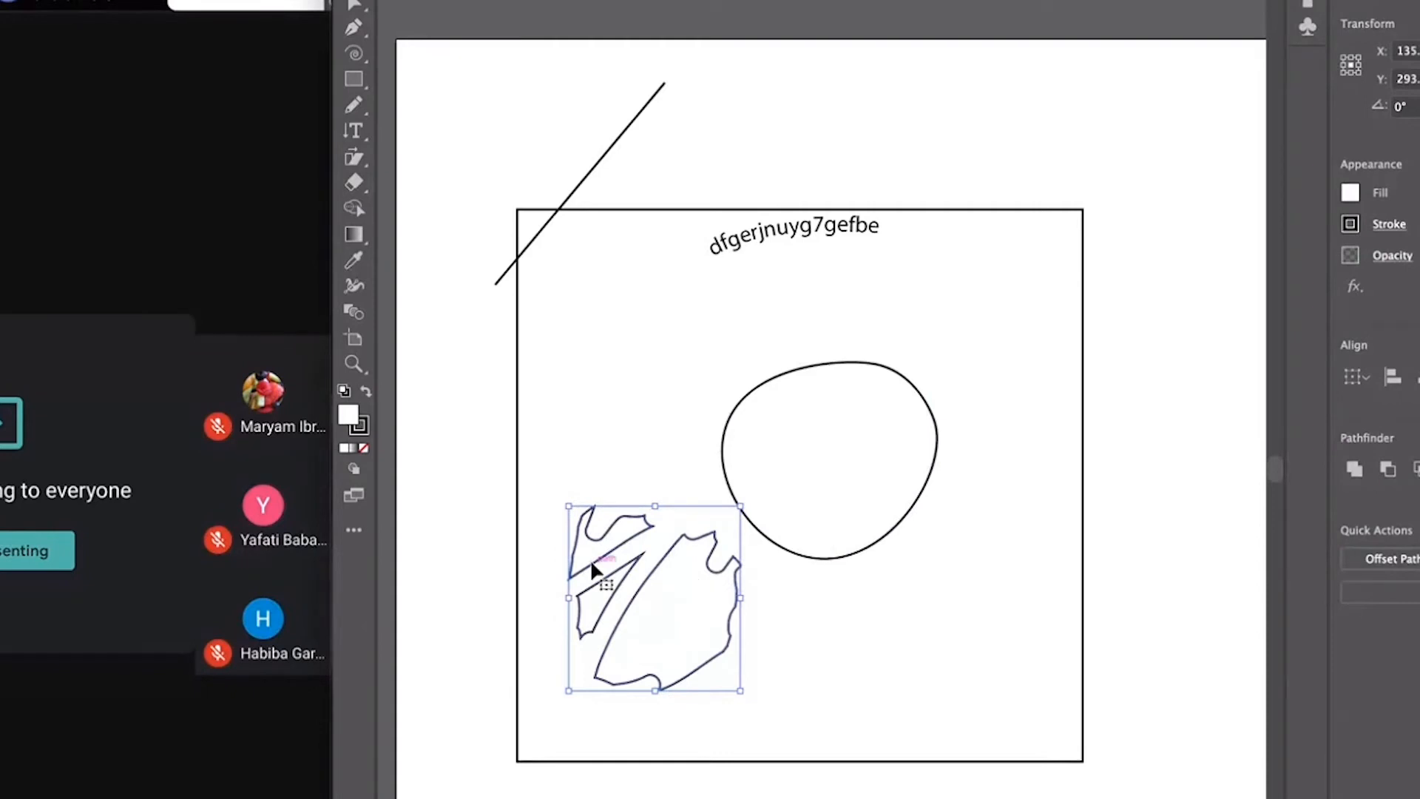
- Delete all artwork on the artboard: the rounded shape, the erased pieces, the path text, the square and the diagonal line
{"action": "left_click", "coordinate": [861, 464]}
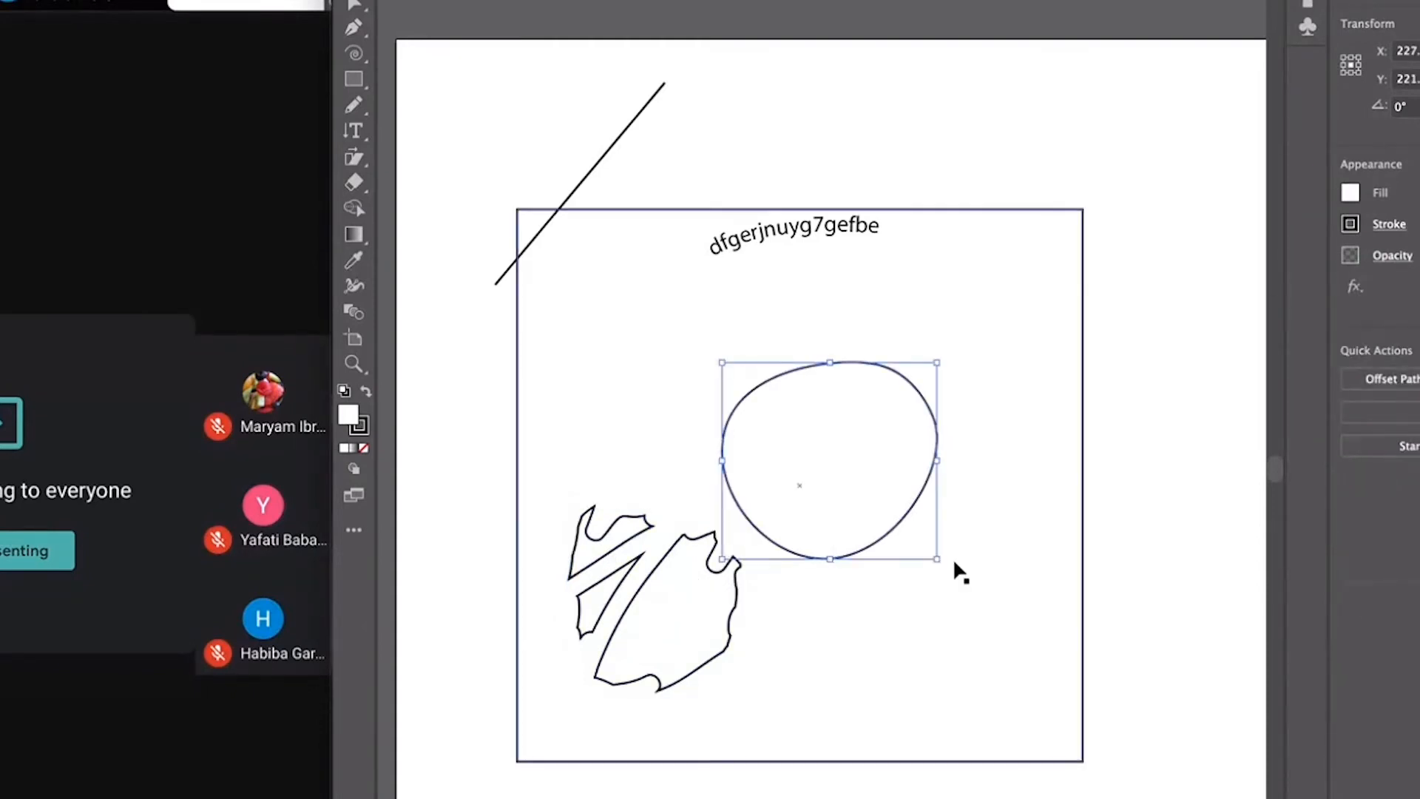
{"action": "key", "text": "Delete"}
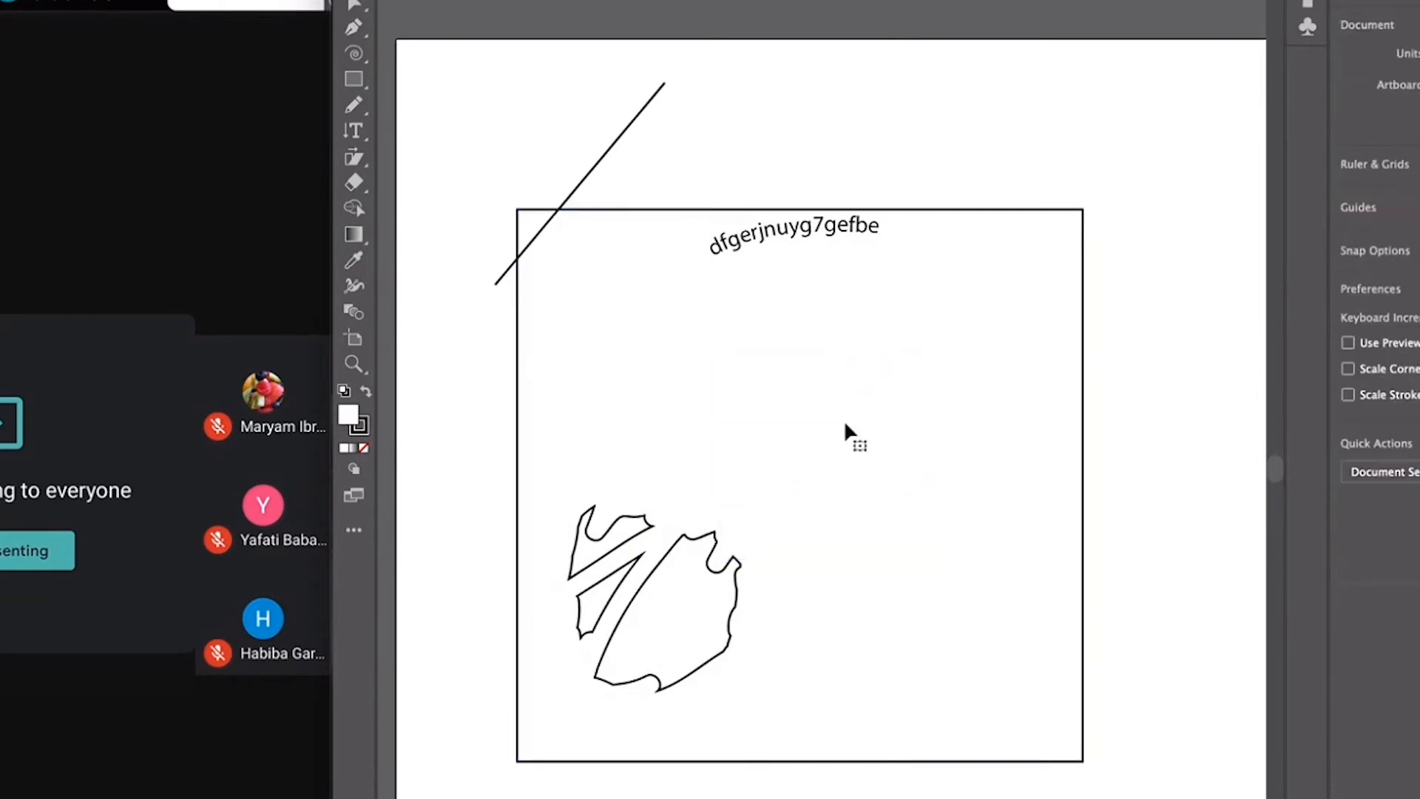
{"action": "left_click", "coordinate": [677, 605]}
{"action": "key", "text": "Delete"}
{"action": "left_click_drag", "start_coordinate": [531, 482], "coordinate": [737, 662]}
{"action": "key", "text": "Delete"}
{"action": "left_click_drag", "start_coordinate": [548, 463], "coordinate": [713, 675]}
{"action": "key", "text": "Delete"}
{"action": "left_click", "coordinate": [596, 163]}
{"action": "key", "text": "Delete"}
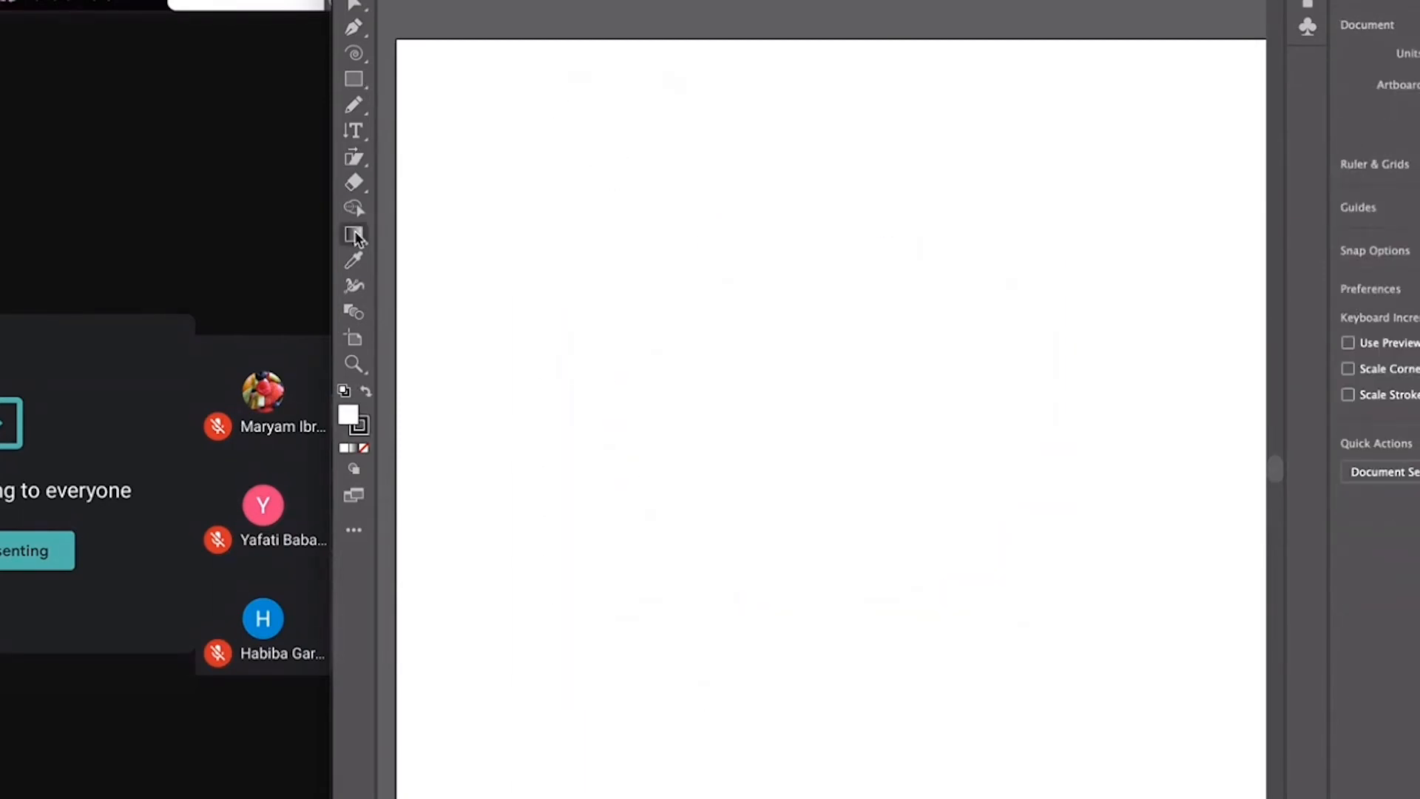
- Draw a large rectangle and a smaller one overlapping its lower-right corner
{"action": "left_click", "coordinate": [357, 184]}
{"action": "left_click", "coordinate": [356, 185]}
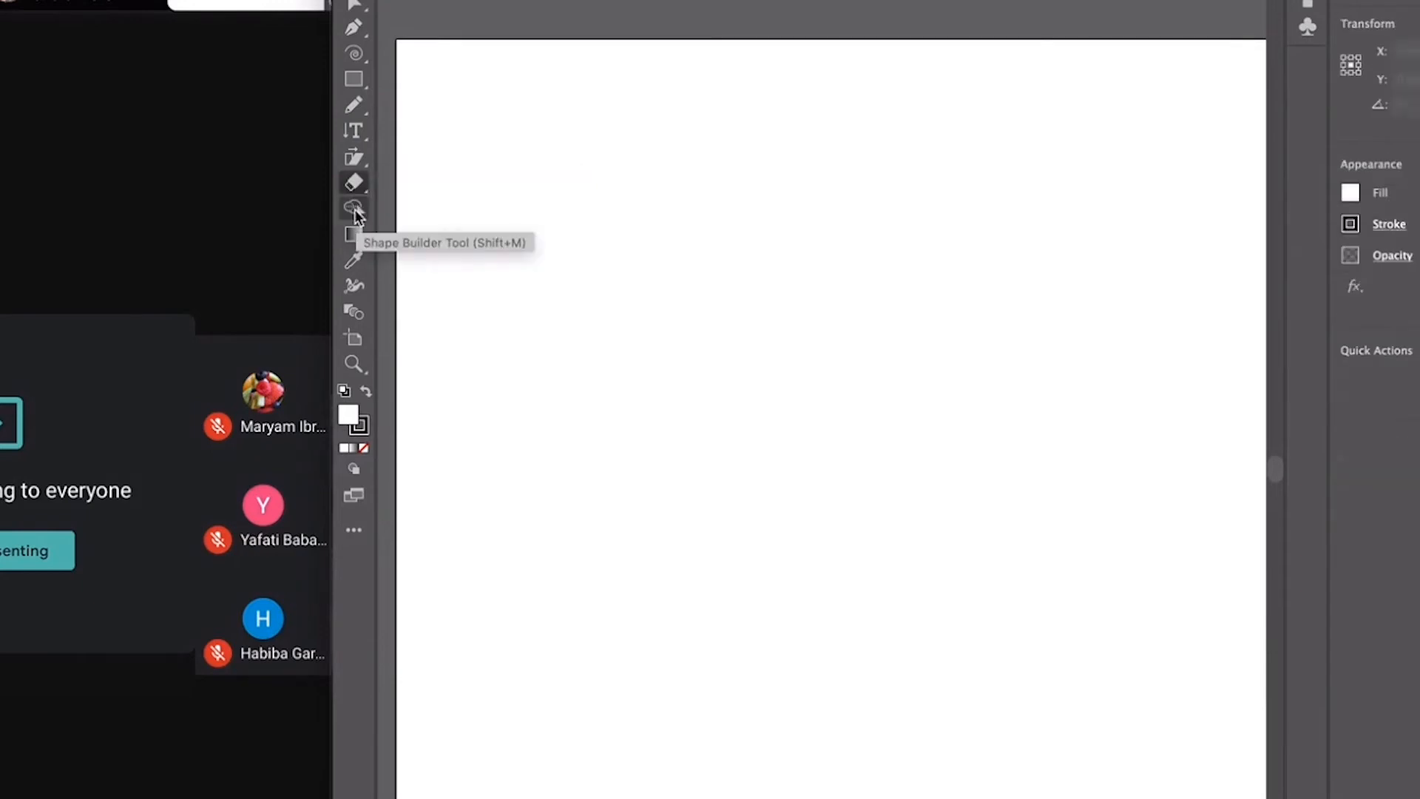
{"action": "left_click", "coordinate": [354, 78]}
{"action": "left_click_drag", "start_coordinate": [565, 272], "coordinate": [907, 637]}
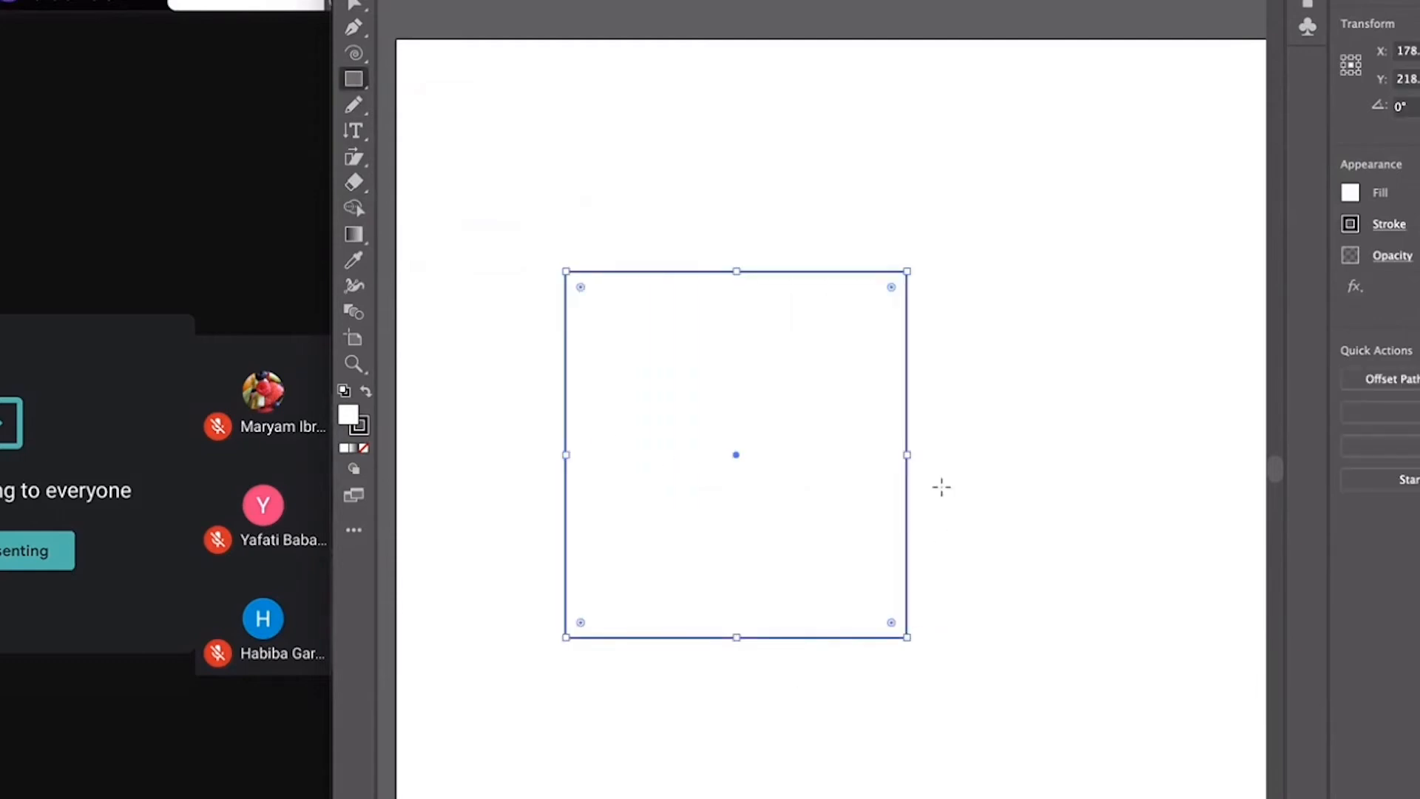
{"action": "left_click_drag", "start_coordinate": [838, 461], "coordinate": [1137, 746]}
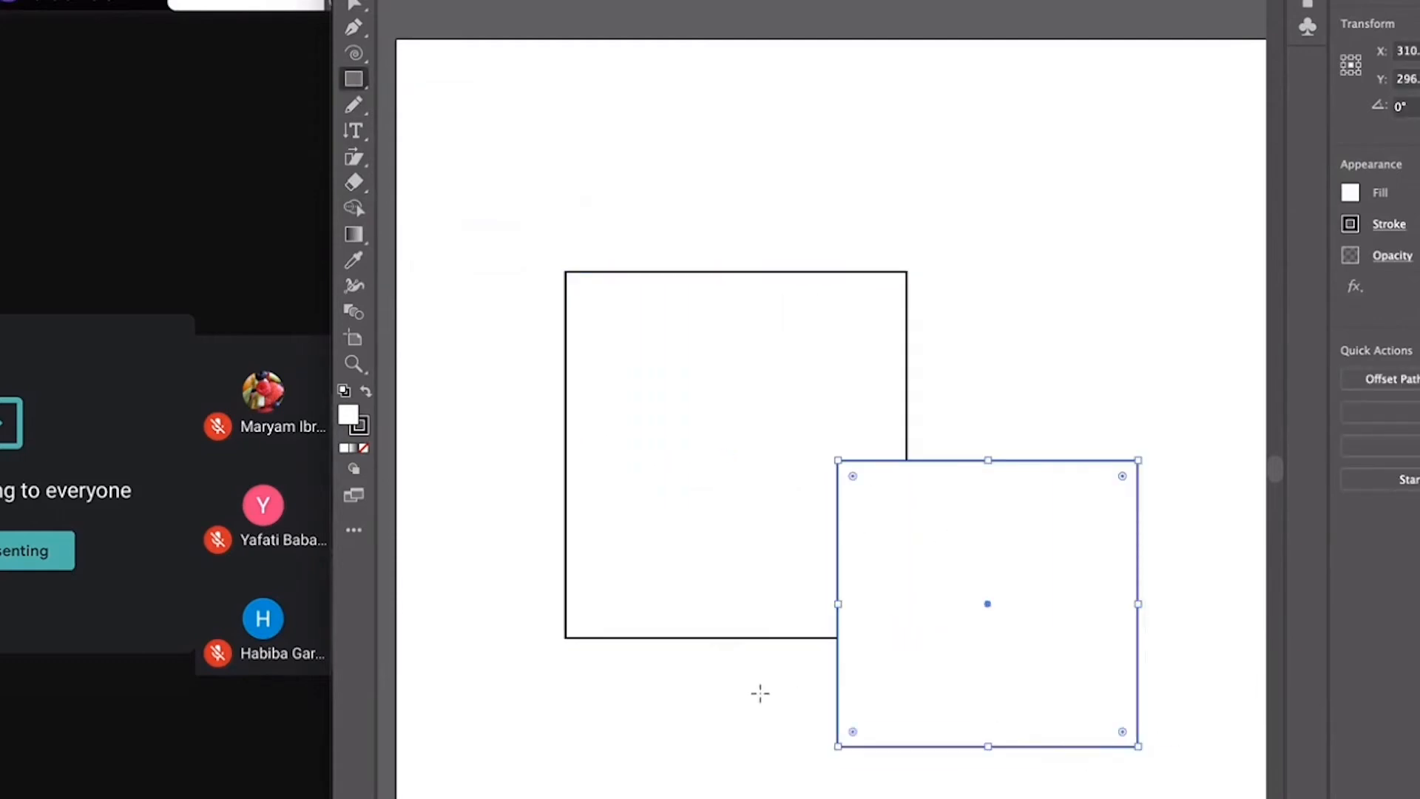
- Select both overlapping rectangles together and activate the Shape Builder tool on them
{"action": "key", "text": "v"}
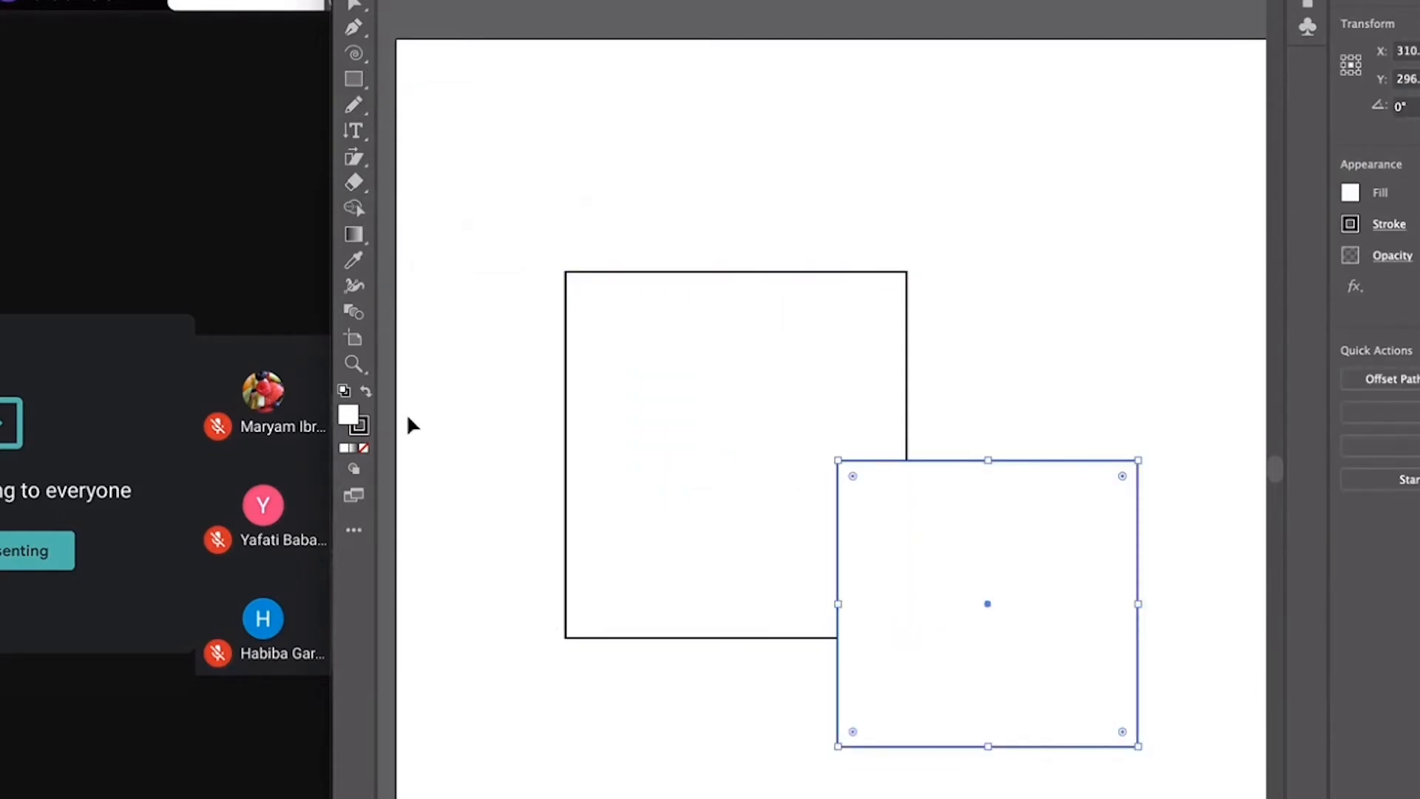
{"action": "left_click", "coordinate": [353, 210]}
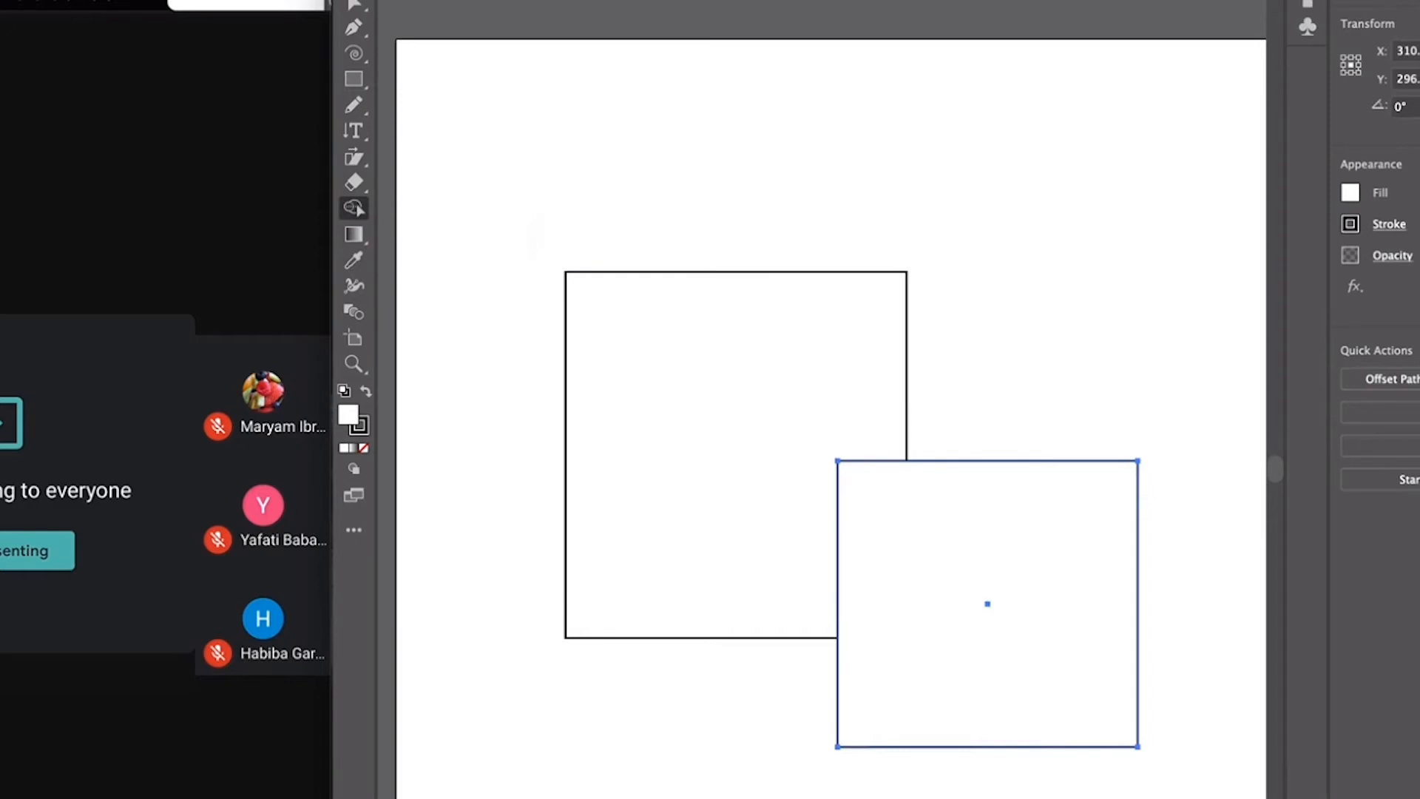
{"action": "key", "text": "v"}
{"action": "left_click", "coordinate": [523, 229]}
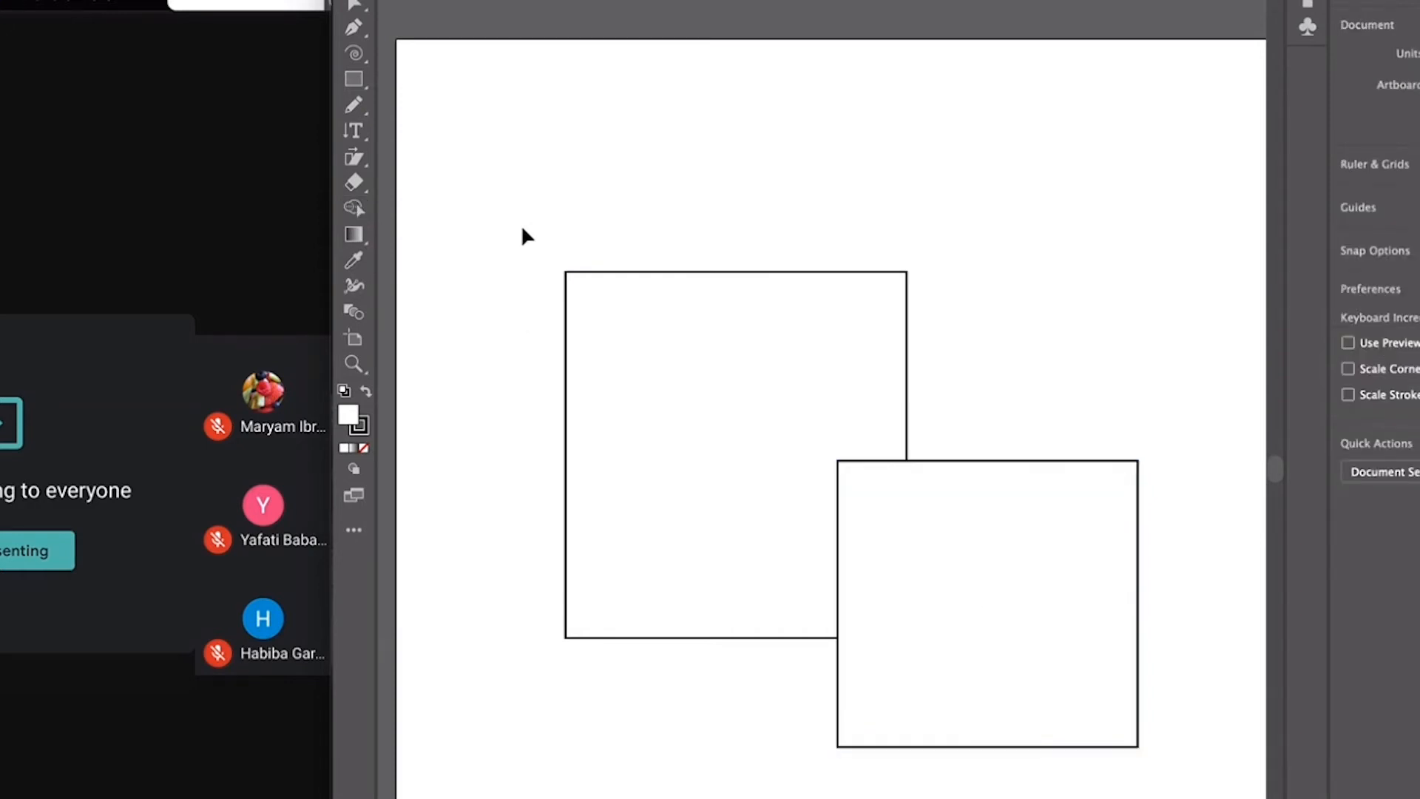
{"action": "left_click_drag", "start_coordinate": [523, 231], "coordinate": [1183, 749]}
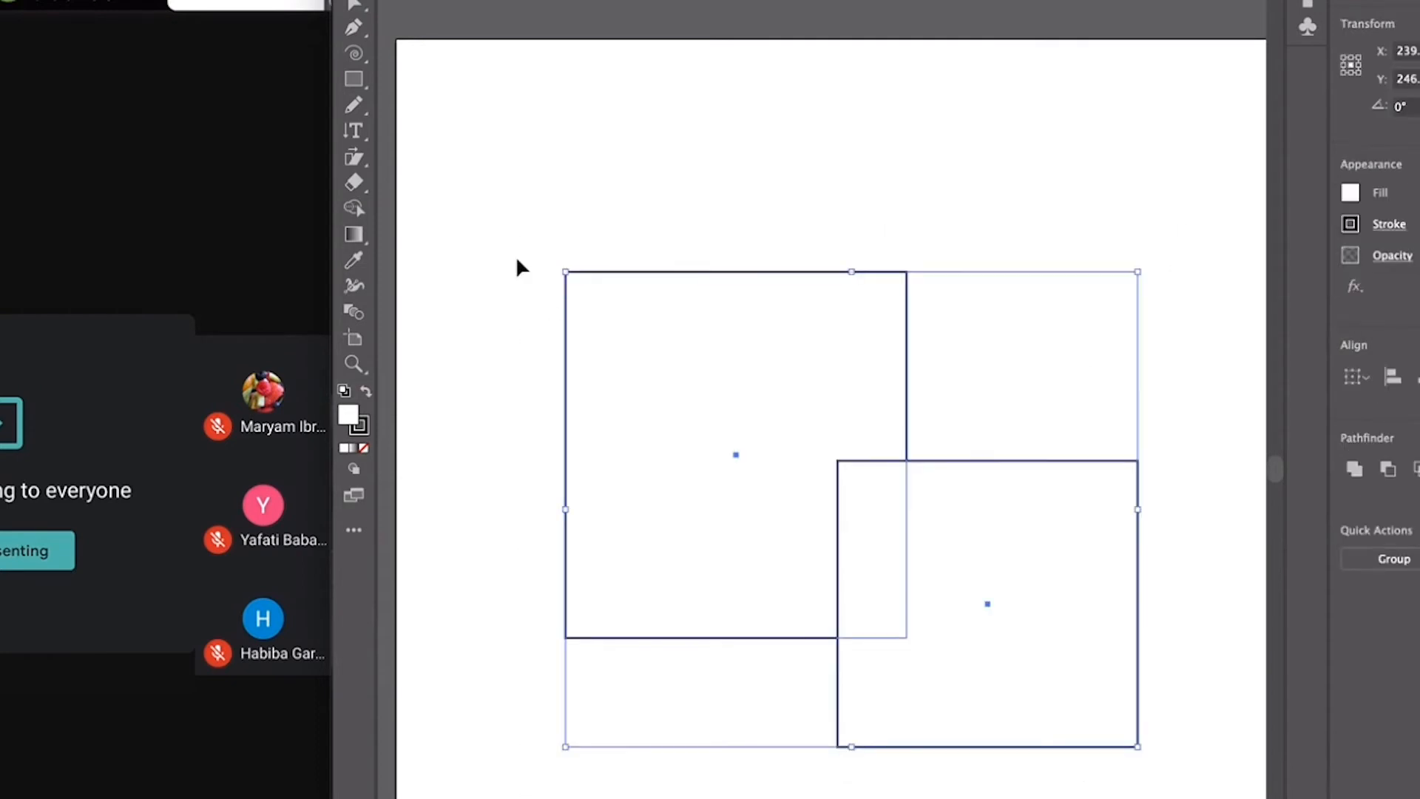
{"action": "left_click", "coordinate": [354, 210]}
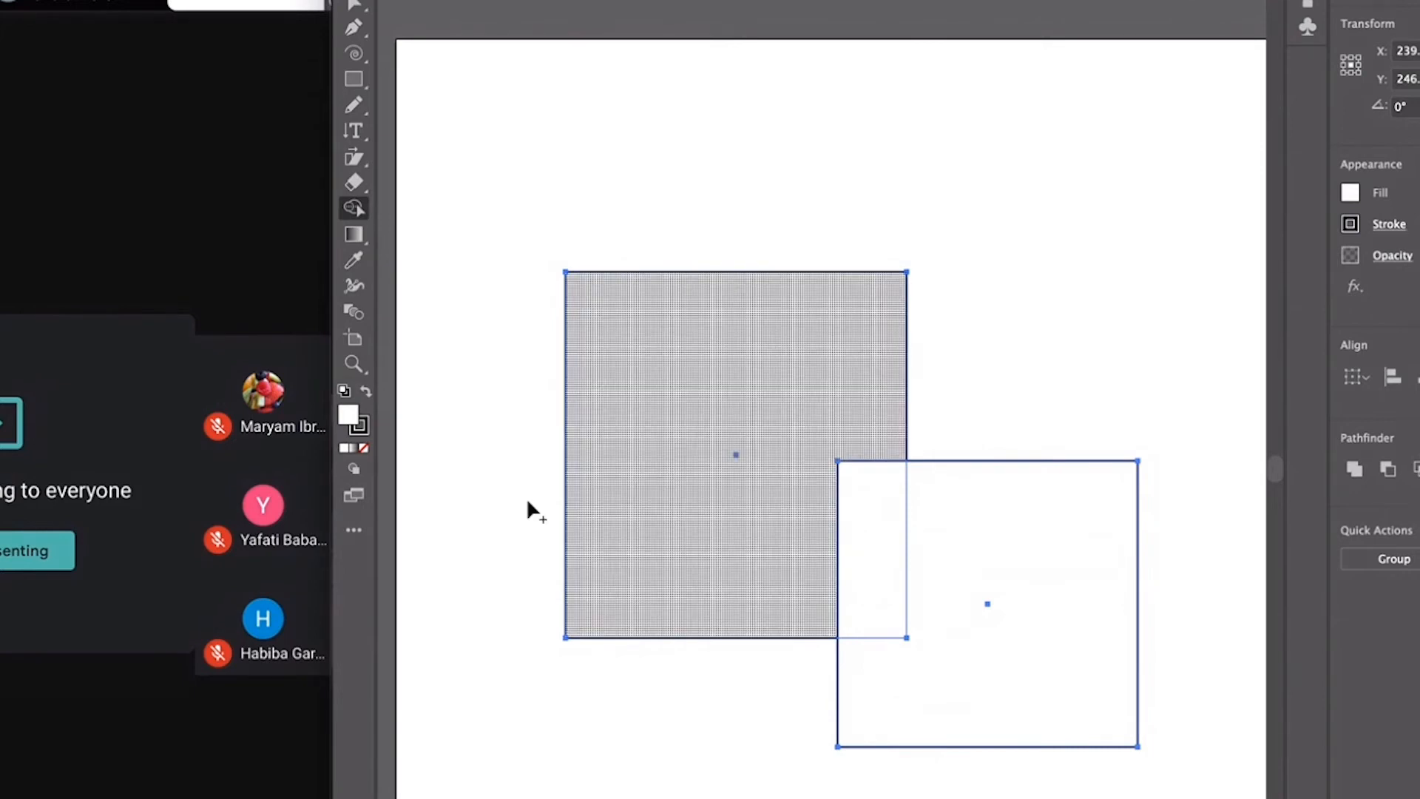
- Apply a linear white-to-black gradient fill to the large rectangle with the Gradient tool
{"action": "key", "text": "g"}
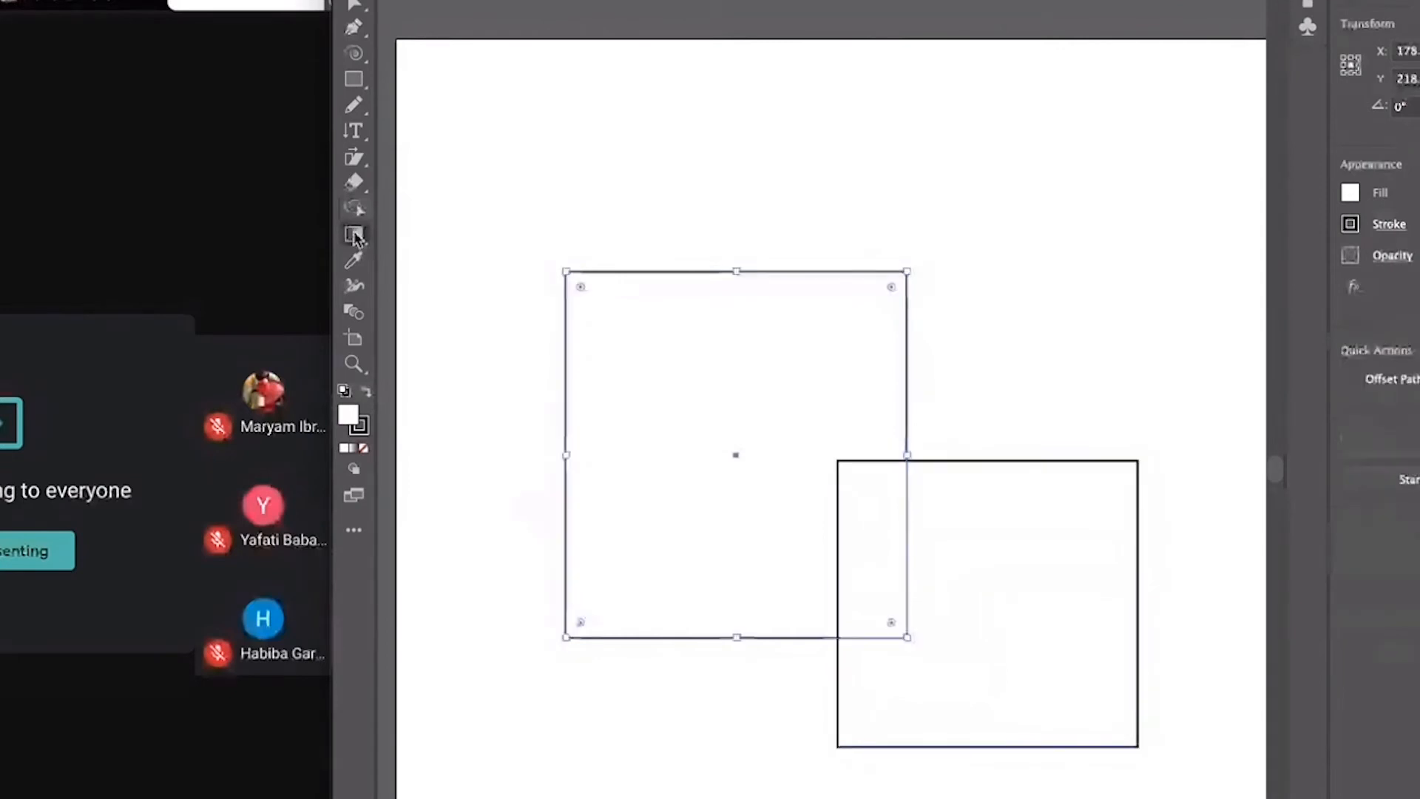
{"action": "left_click", "coordinate": [354, 234]}
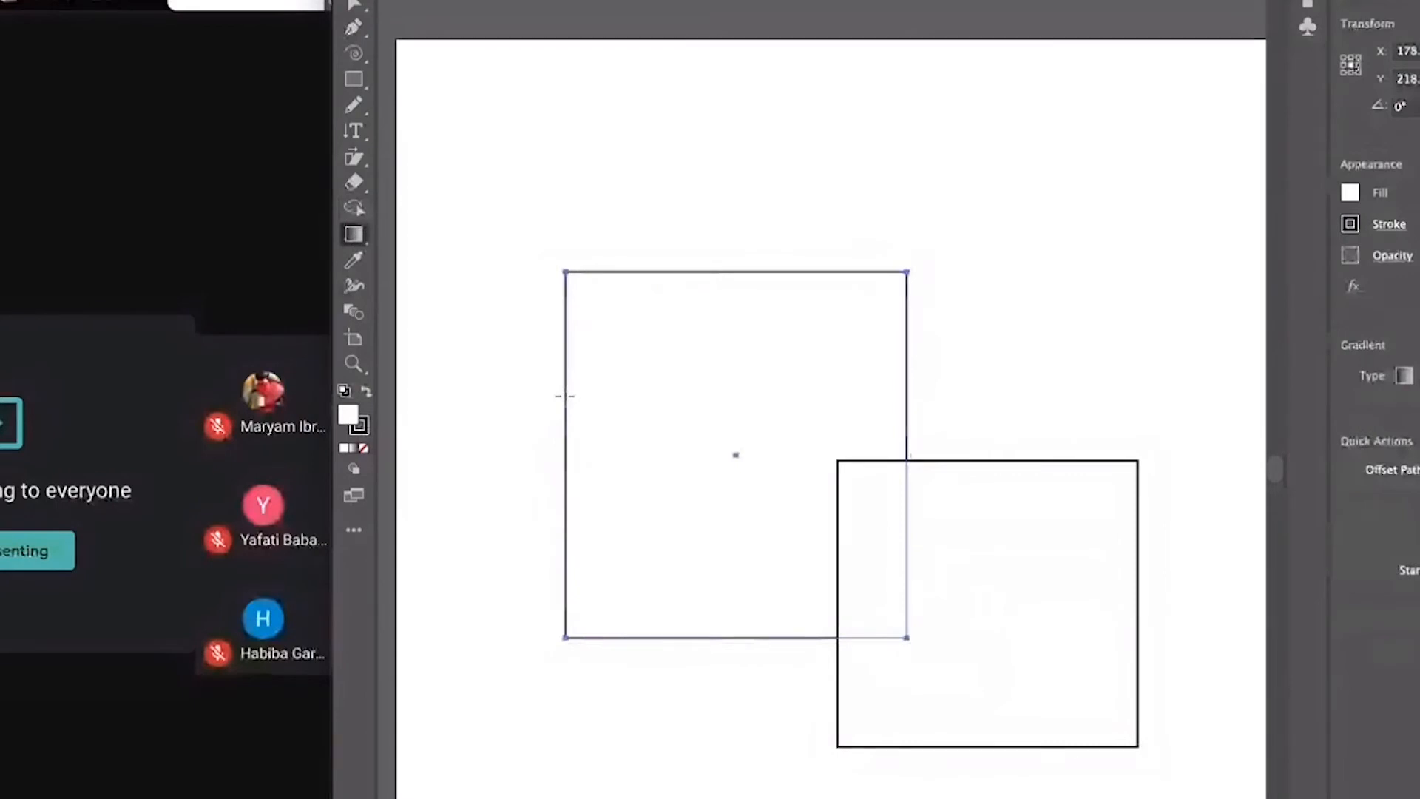
{"action": "left_click", "coordinate": [1405, 377]}
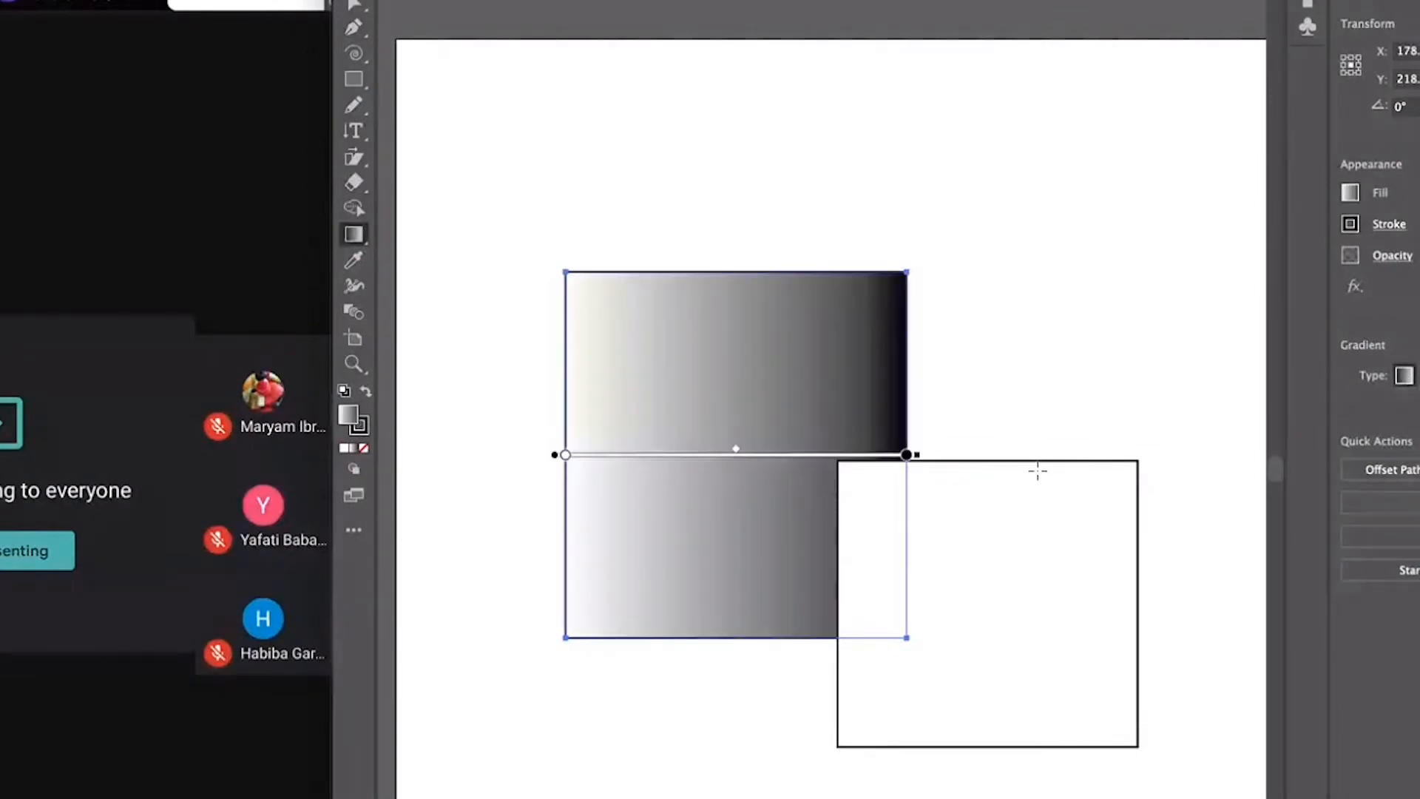
- Select the white and black colour stops at the two ends of the rectangle's gradient in turn
{"action": "mouse_move", "coordinate": [907, 454]}
{"action": "left_mouse_down"}
{"action": "mouse_move", "coordinate": [609, 457]}
{"action": "mouse_move", "coordinate": [907, 456]}
{"action": "left_mouse_up"}
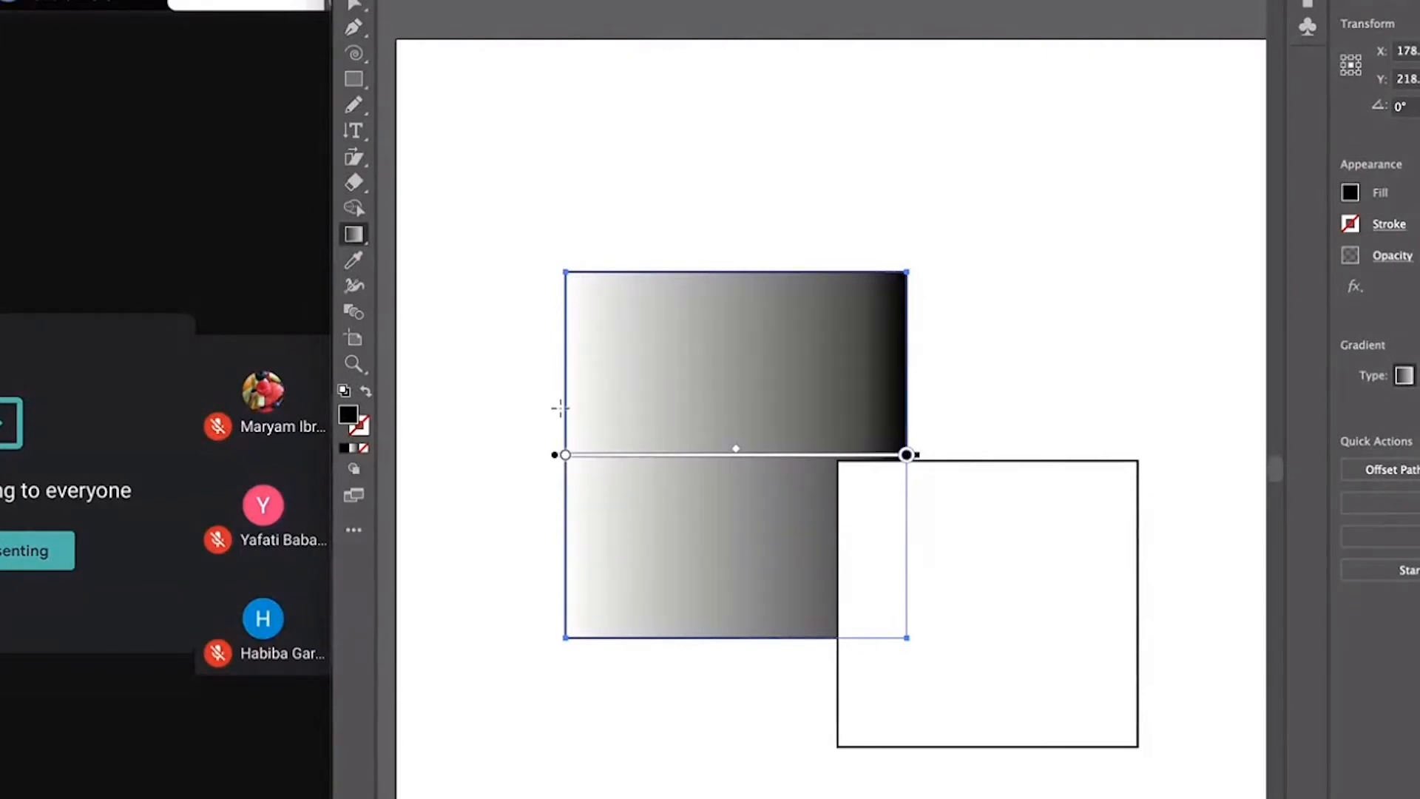
{"action": "left_click_drag", "start_coordinate": [566, 455], "coordinate": [519, 464]}
{"action": "left_click", "coordinate": [906, 454]}
{"action": "left_click", "coordinate": [567, 454]}
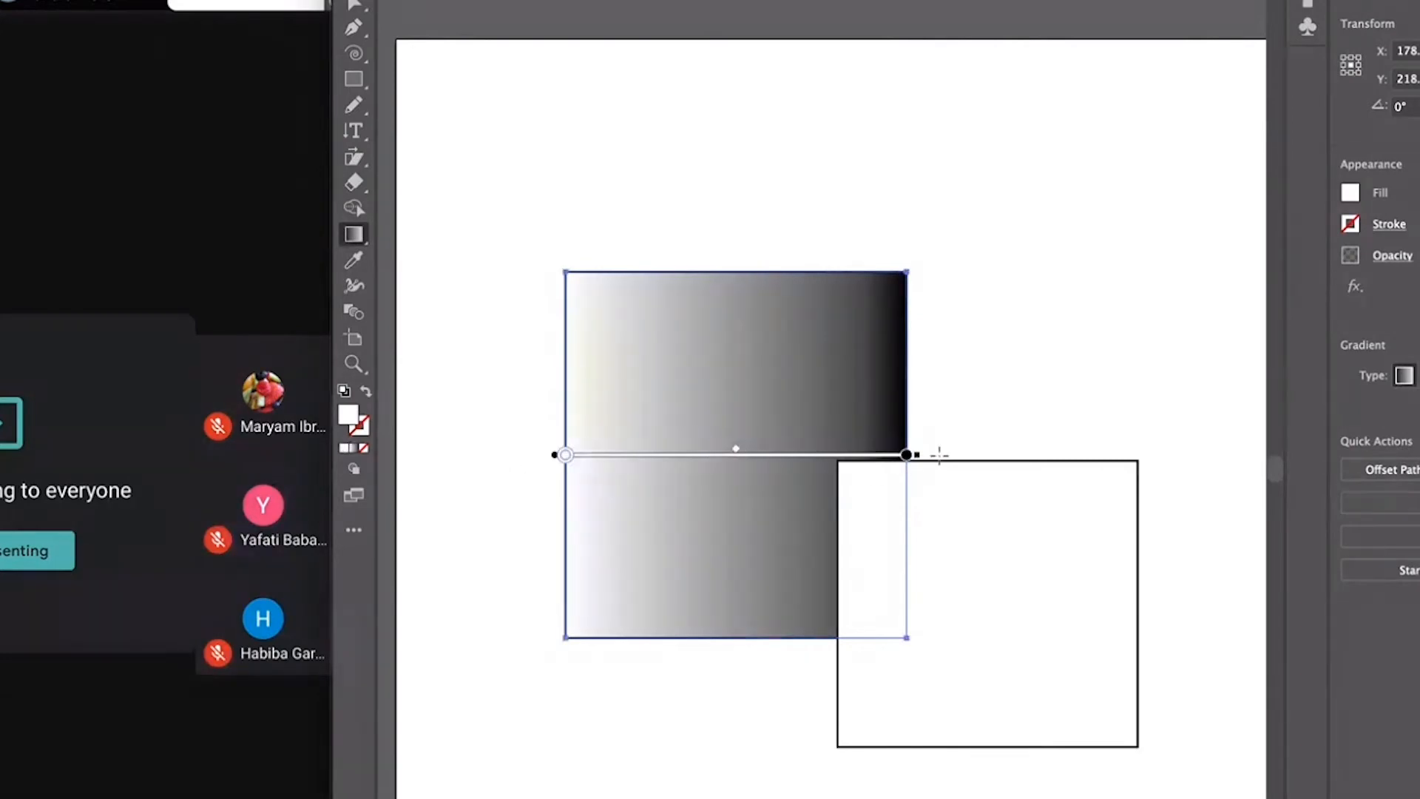
{"action": "left_click", "coordinate": [906, 455]}
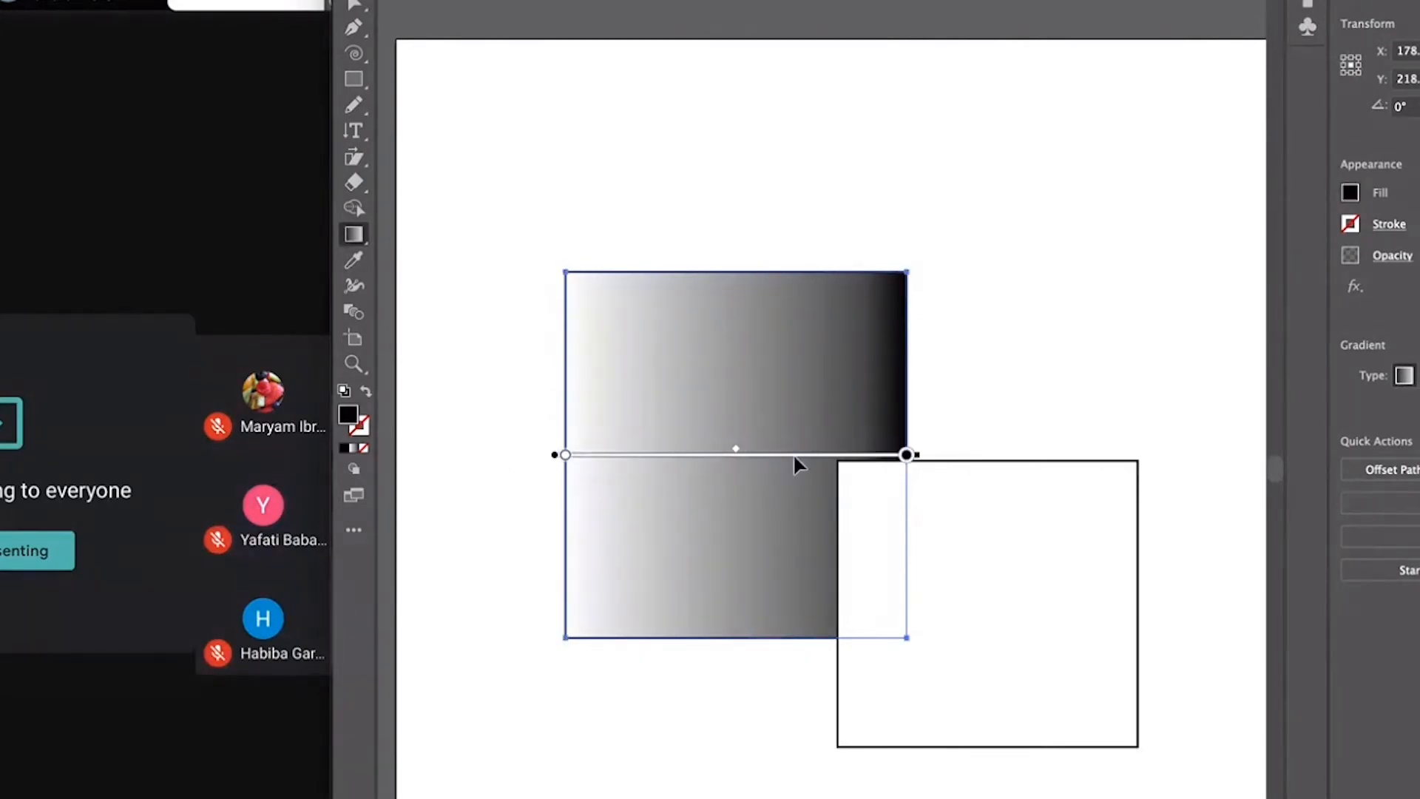
- Shift the gradient's midpoint and slide its annotator bar along the rectangle to rebalance light and dark, undoing the last shift
{"action": "mouse_move", "coordinate": [738, 452]}
{"action": "left_mouse_down"}
{"action": "mouse_move", "coordinate": [633, 454]}
{"action": "mouse_move", "coordinate": [836, 442]}
{"action": "left_mouse_up"}
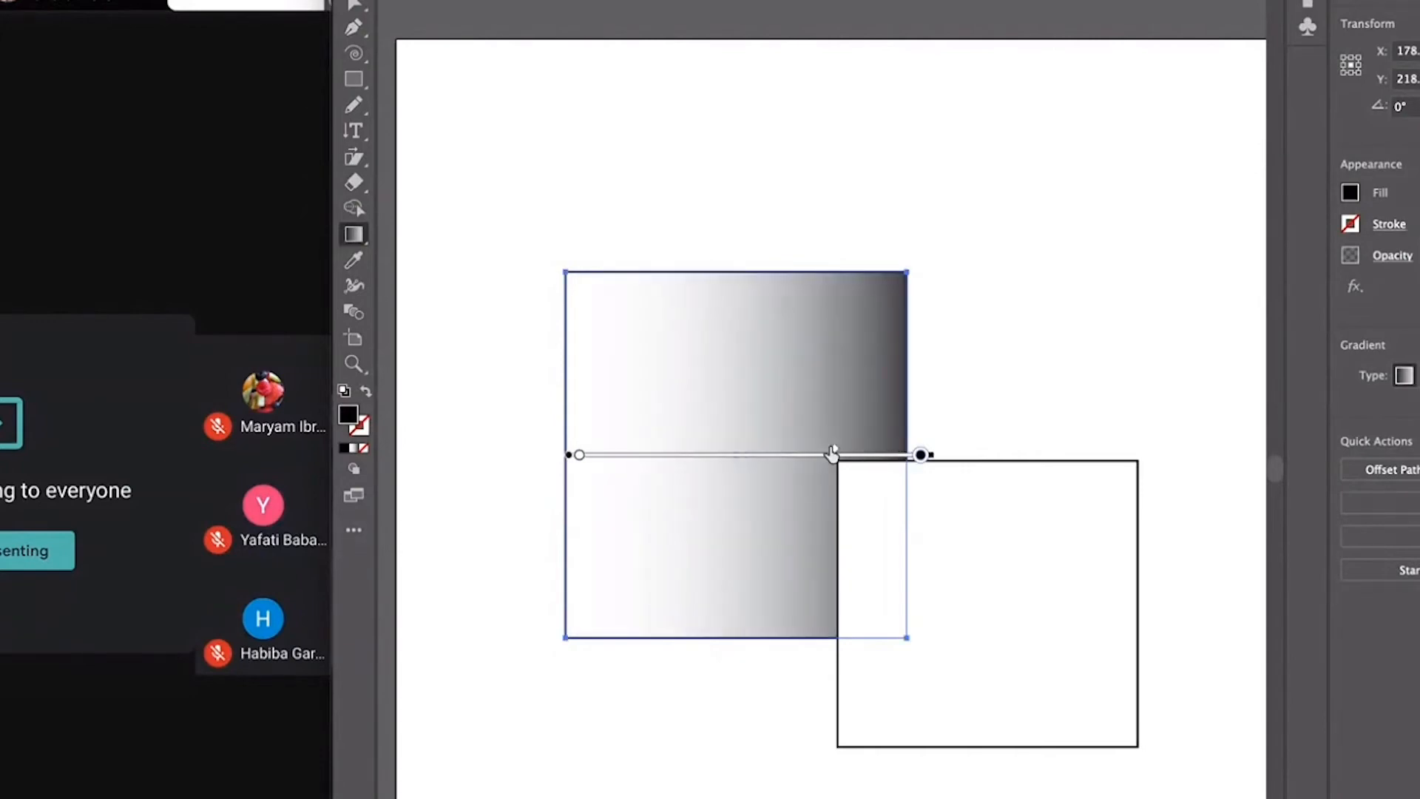
{"action": "mouse_move", "coordinate": [834, 449]}
{"action": "left_mouse_down"}
{"action": "mouse_move", "coordinate": [814, 453]}
{"action": "mouse_move", "coordinate": [895, 455]}
{"action": "mouse_move", "coordinate": [914, 414]}
{"action": "mouse_move", "coordinate": [792, 380]}
{"action": "mouse_move", "coordinate": [805, 494]}
{"action": "mouse_move", "coordinate": [773, 503]}
{"action": "left_mouse_up"}
{"action": "mouse_move", "coordinate": [754, 452]}
{"action": "left_mouse_down"}
{"action": "mouse_move", "coordinate": [830, 454]}
{"action": "mouse_move", "coordinate": [800, 342]}
{"action": "mouse_move", "coordinate": [791, 387]}
{"action": "mouse_move", "coordinate": [841, 523]}
{"action": "mouse_move", "coordinate": [772, 528]}
{"action": "mouse_move", "coordinate": [773, 542]}
{"action": "left_mouse_up"}
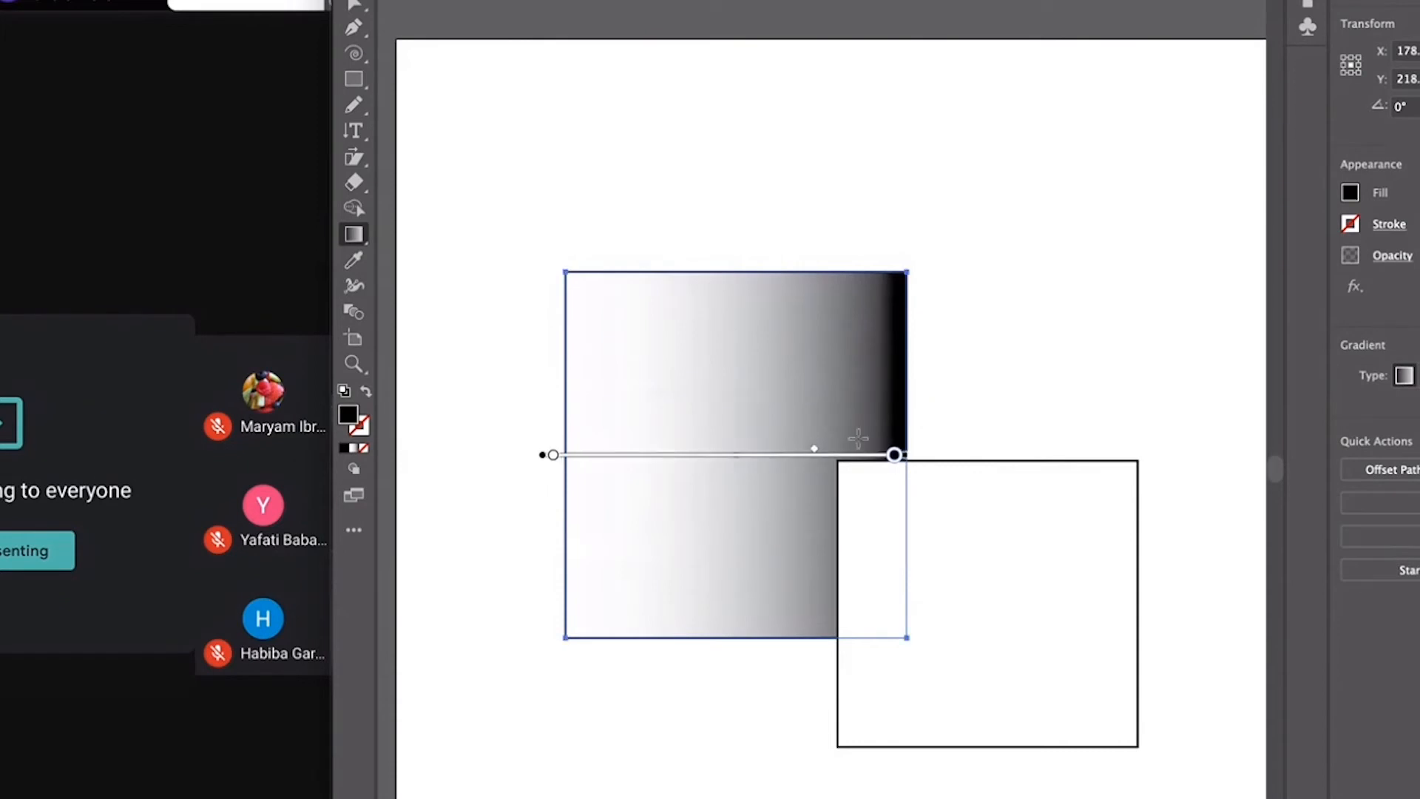
{"action": "mouse_move", "coordinate": [816, 454]}
{"action": "left_mouse_down"}
{"action": "mouse_move", "coordinate": [671, 456]}
{"action": "mouse_move", "coordinate": [718, 456]}
{"action": "mouse_move", "coordinate": [705, 454]}
{"action": "left_mouse_up"}
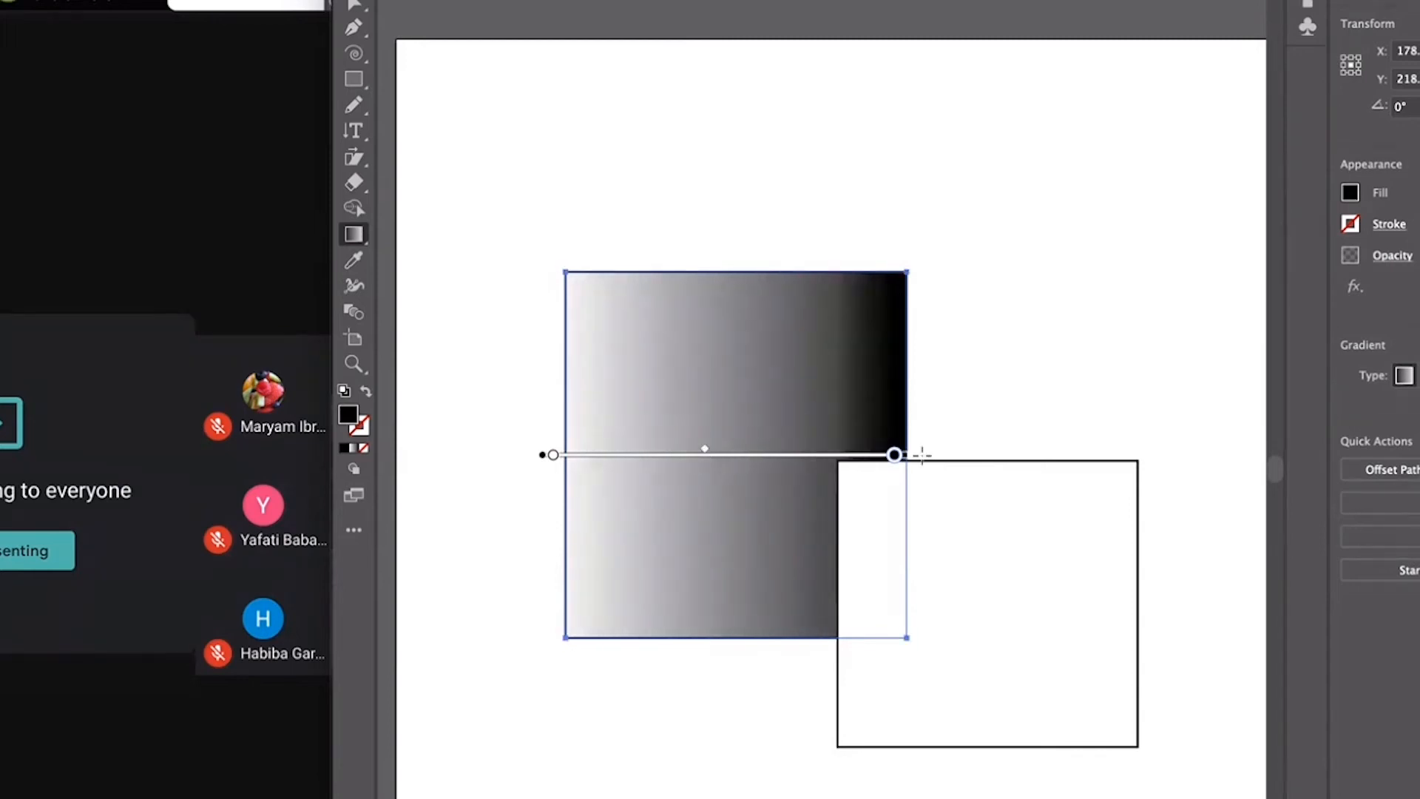
{"action": "left_click_drag", "start_coordinate": [834, 455], "coordinate": [864, 455]}
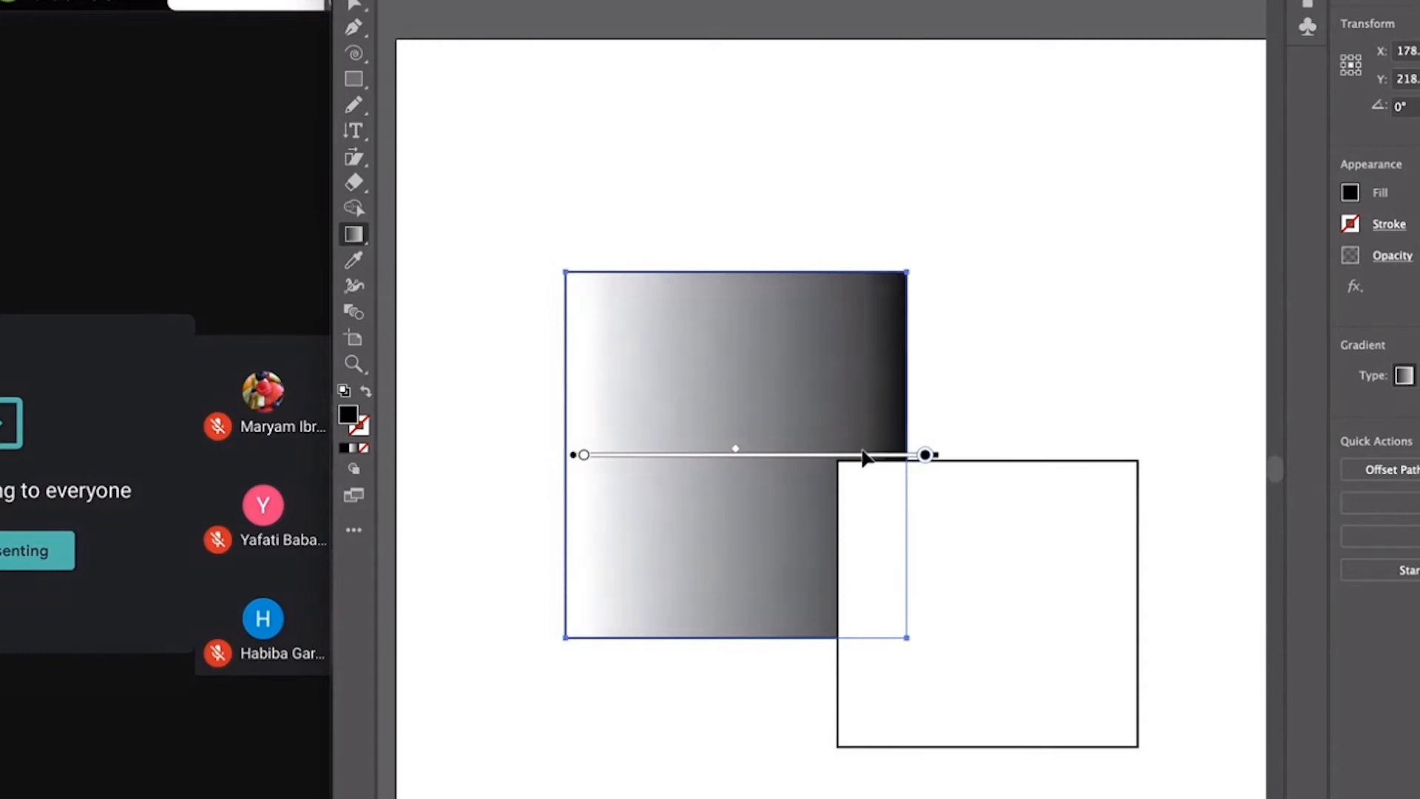
{"action": "key", "text": "super+z"}
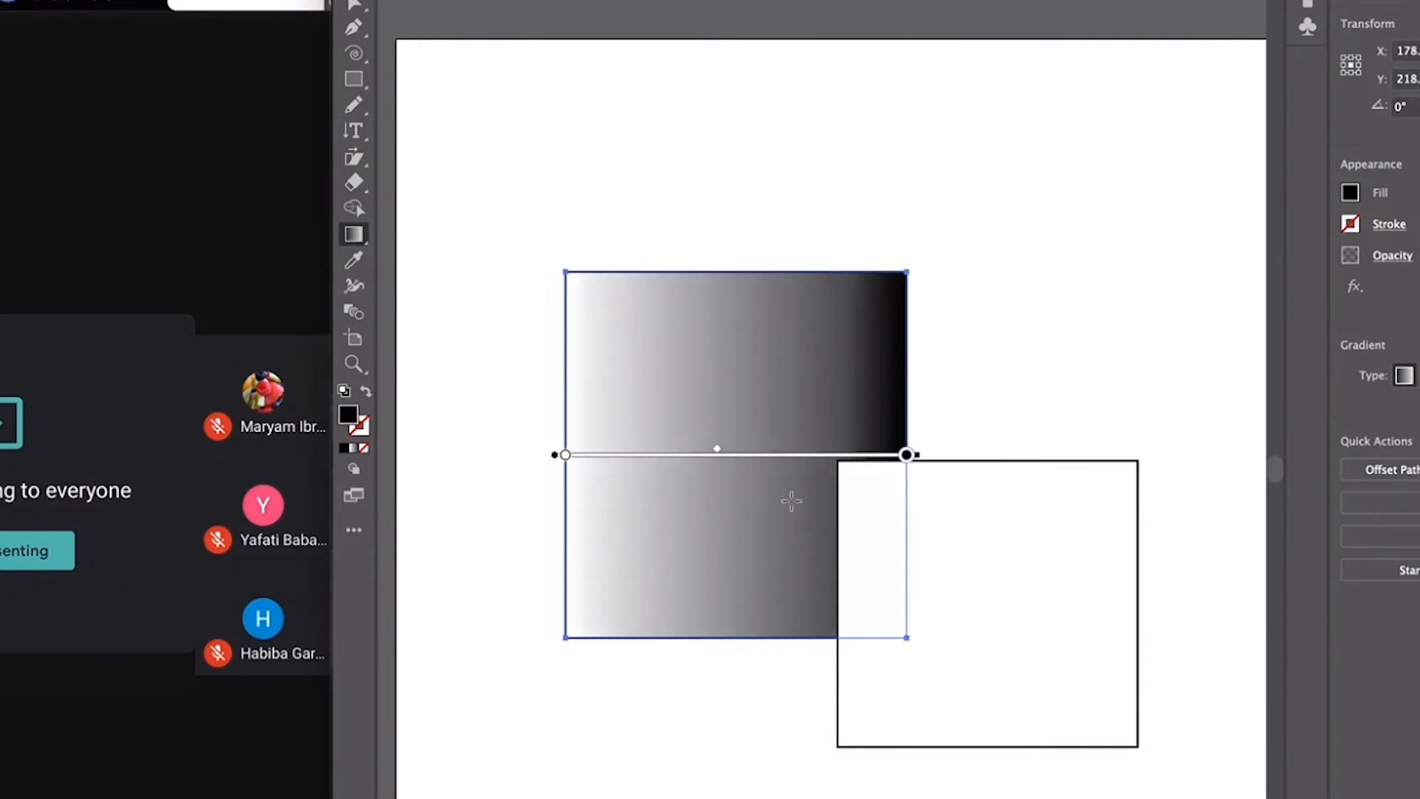
- Try copying the small white rectangle's appearance onto the gradient-filled rectangle with the Eyedropper tool, and undo it
{"action": "left_click", "coordinate": [355, 237]}
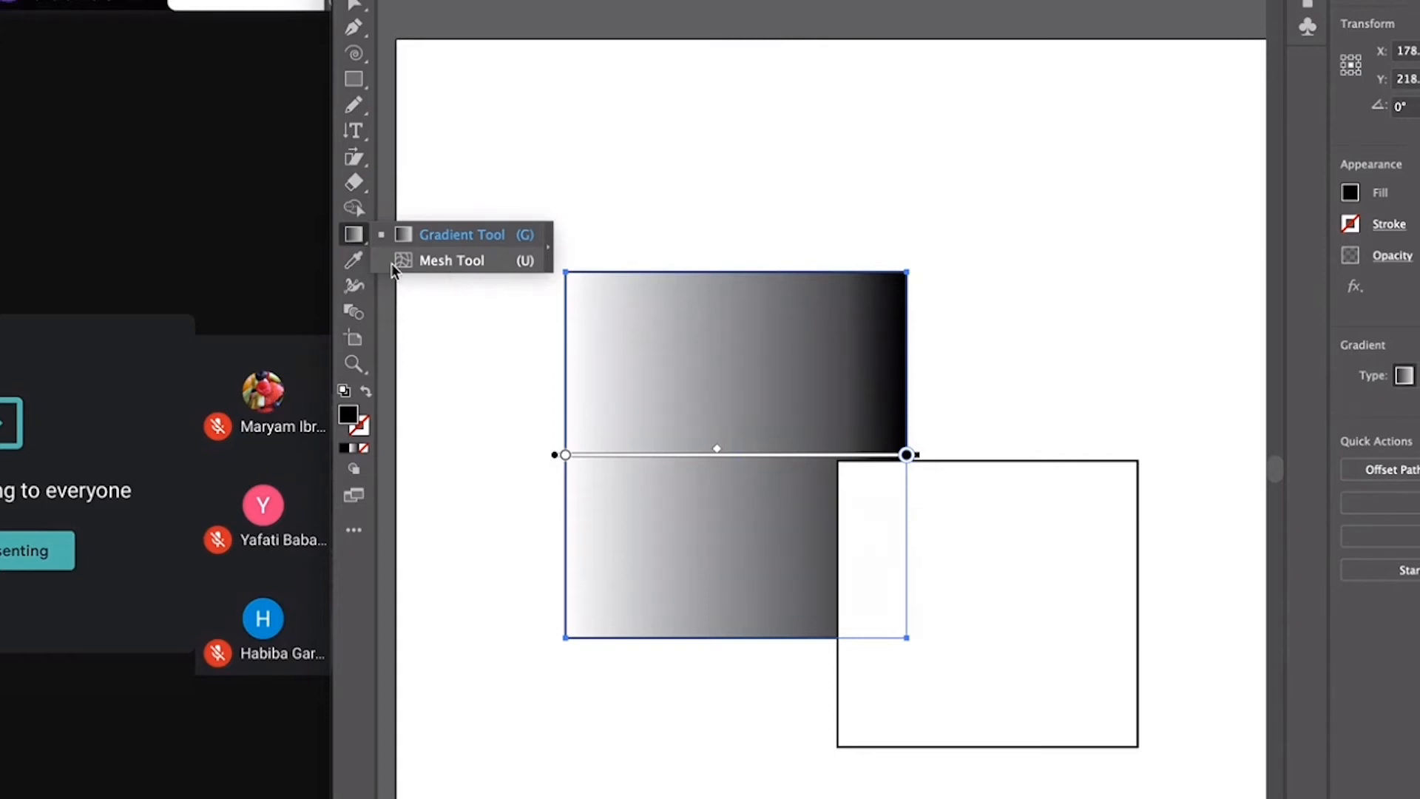
{"action": "left_click", "coordinate": [355, 262]}
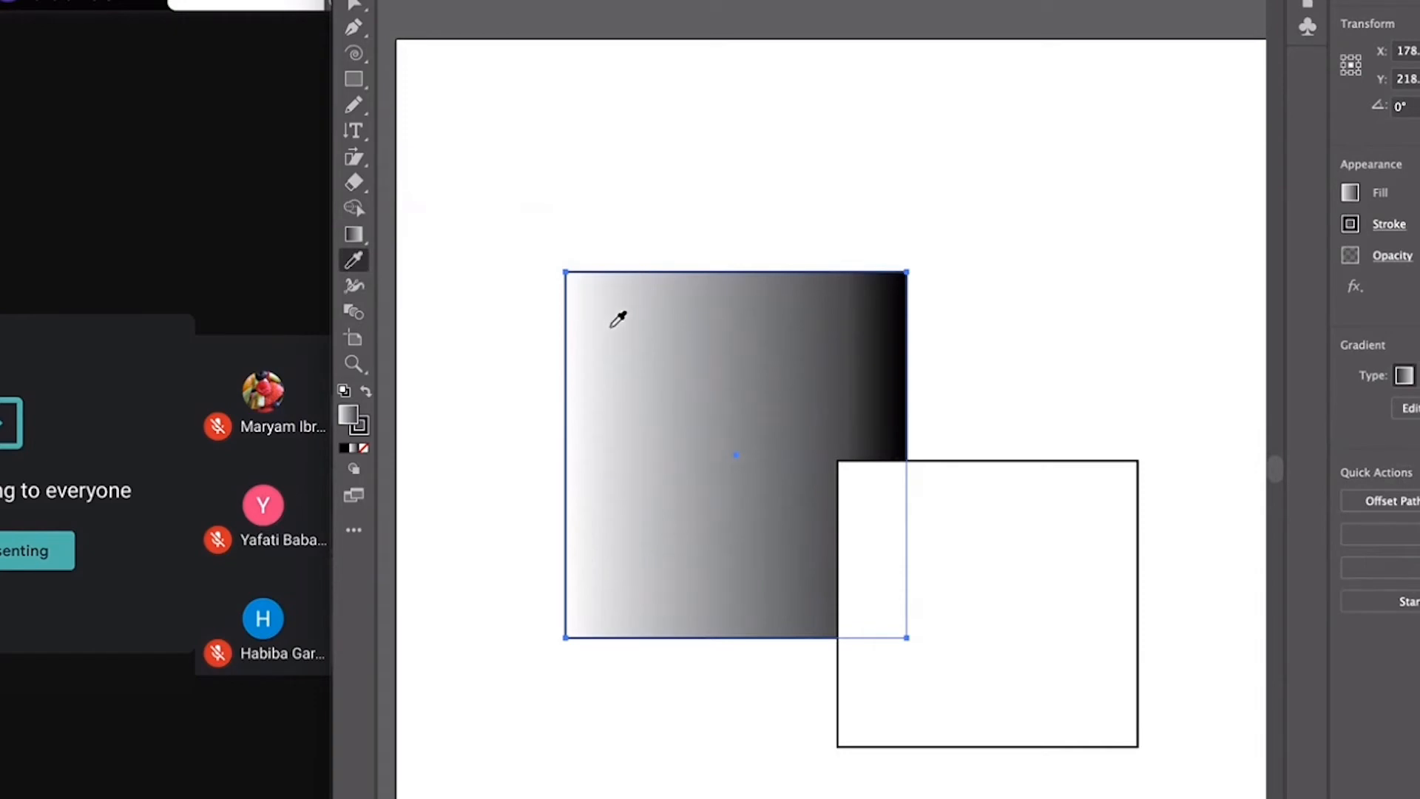
{"action": "left_click", "coordinate": [1002, 542]}
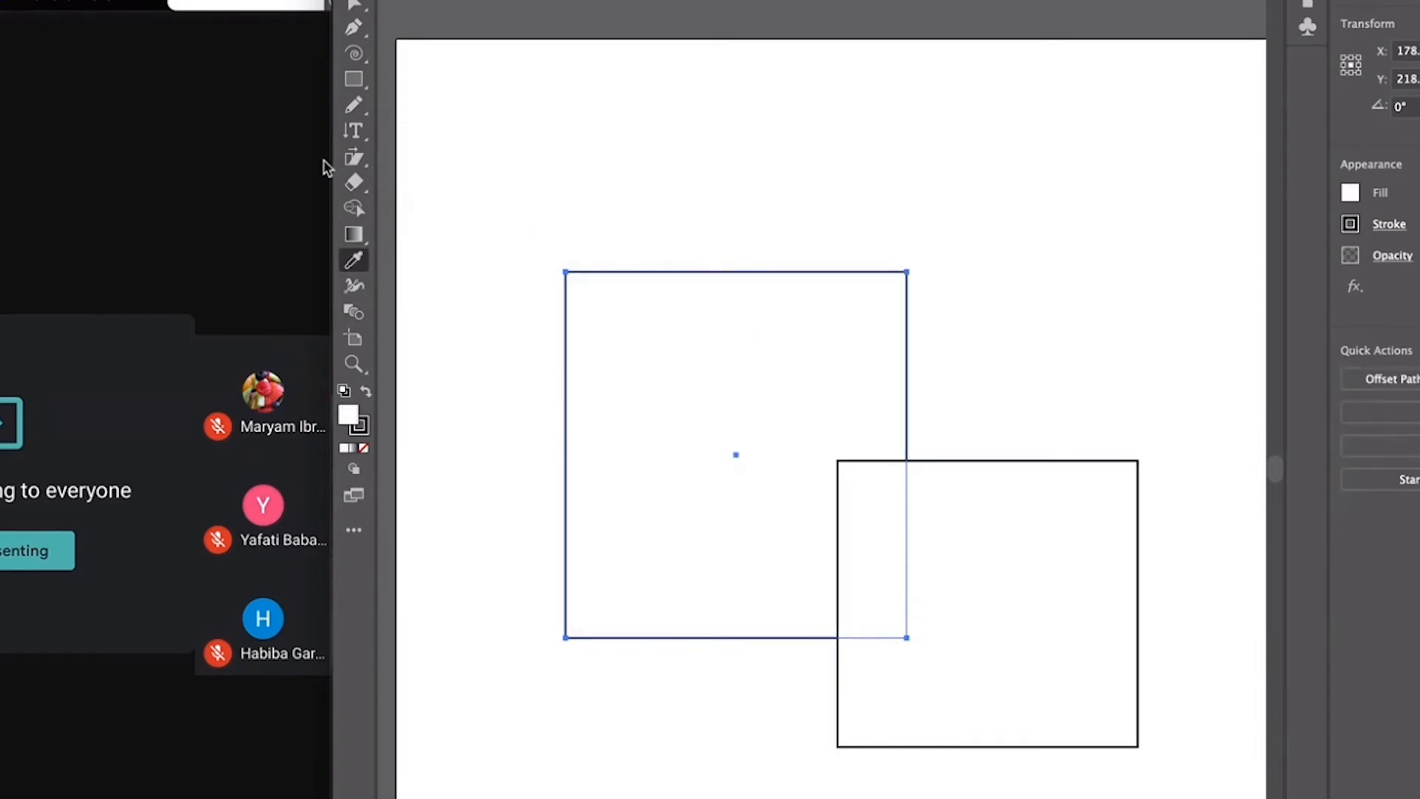
{"action": "key", "text": "ctrl+z"}
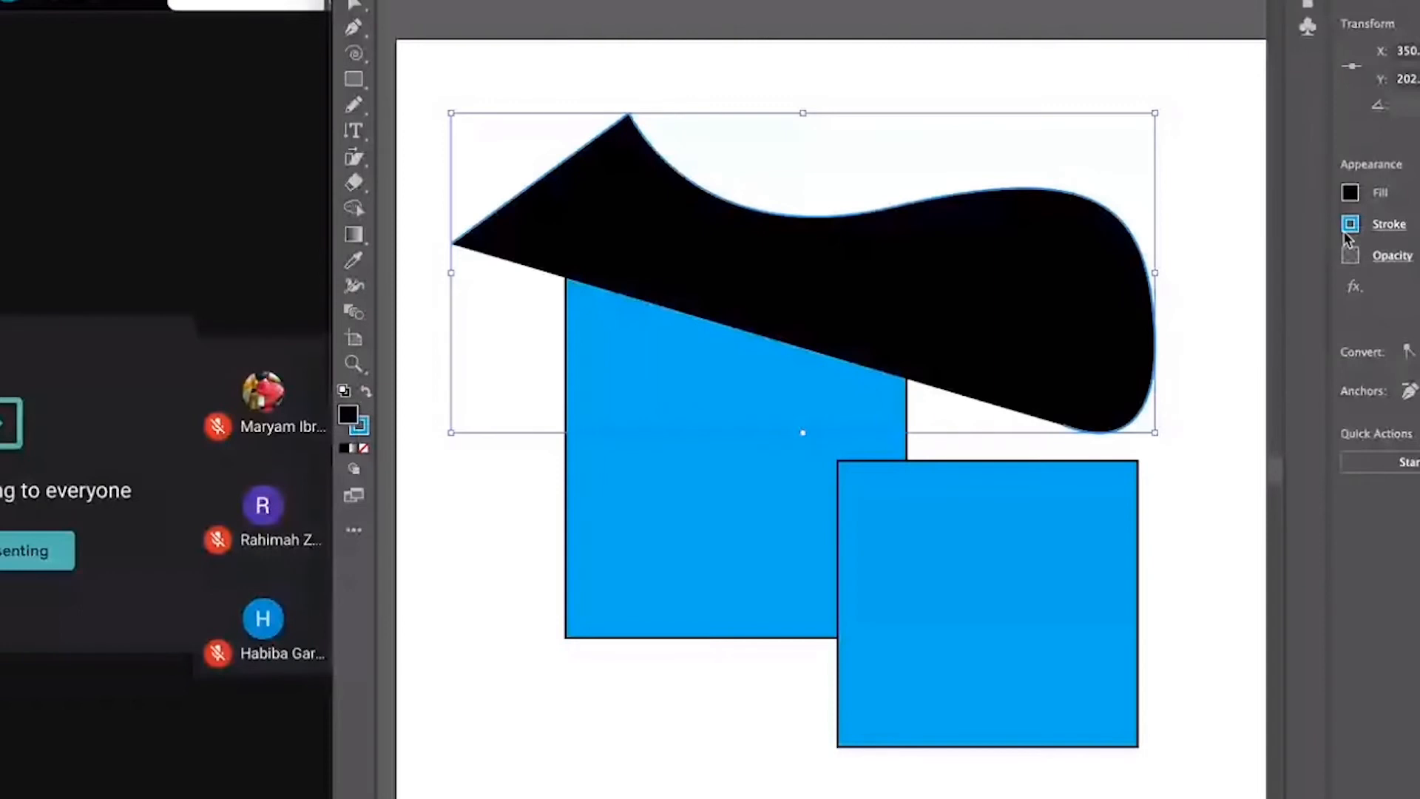
- Remove the fill from the curved path above the blue rectangles and set its stroke to black
{"action": "left_click", "coordinate": [1351, 194]}
{"action": "left_click", "coordinate": [1206, 278]}
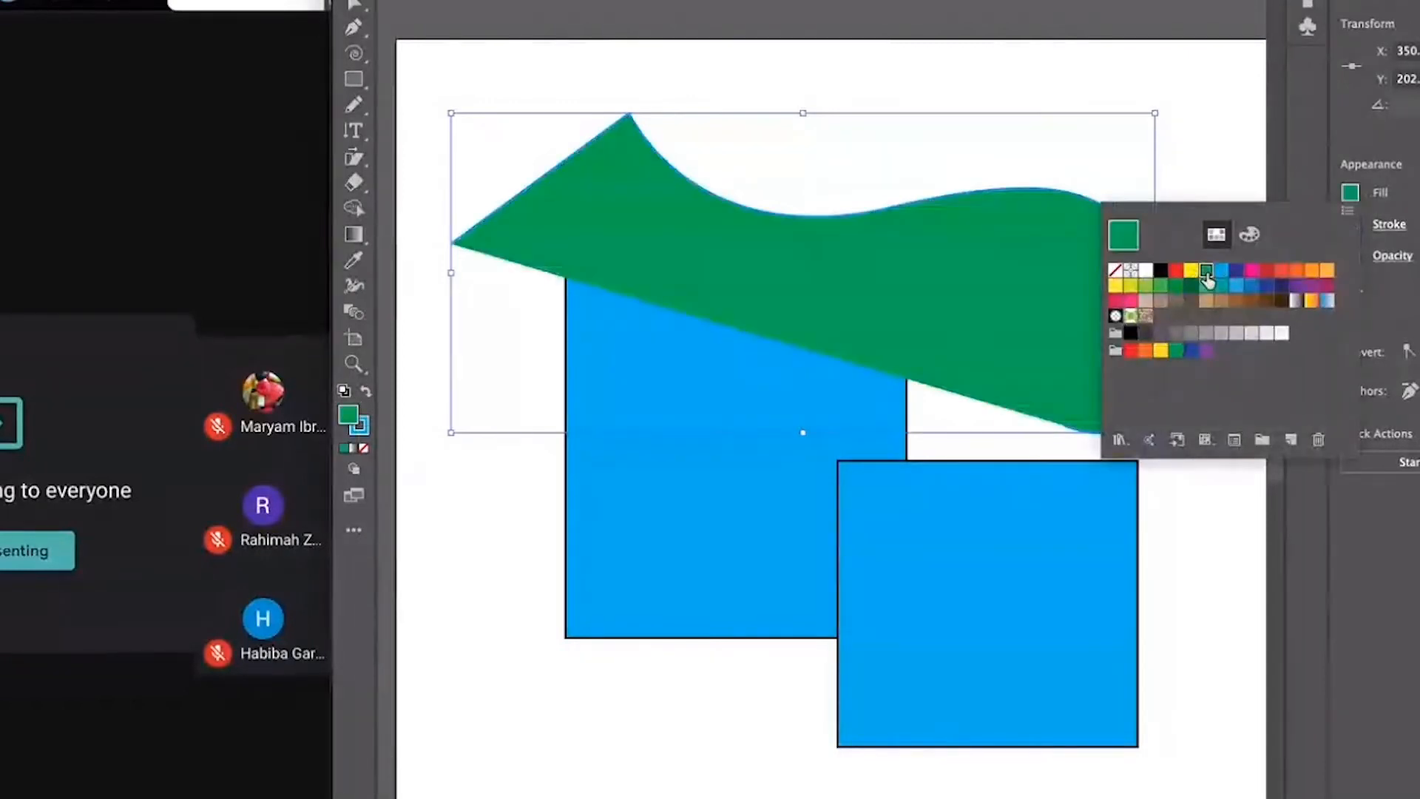
{"action": "left_click", "coordinate": [1115, 271]}
{"action": "left_click", "coordinate": [1351, 224]}
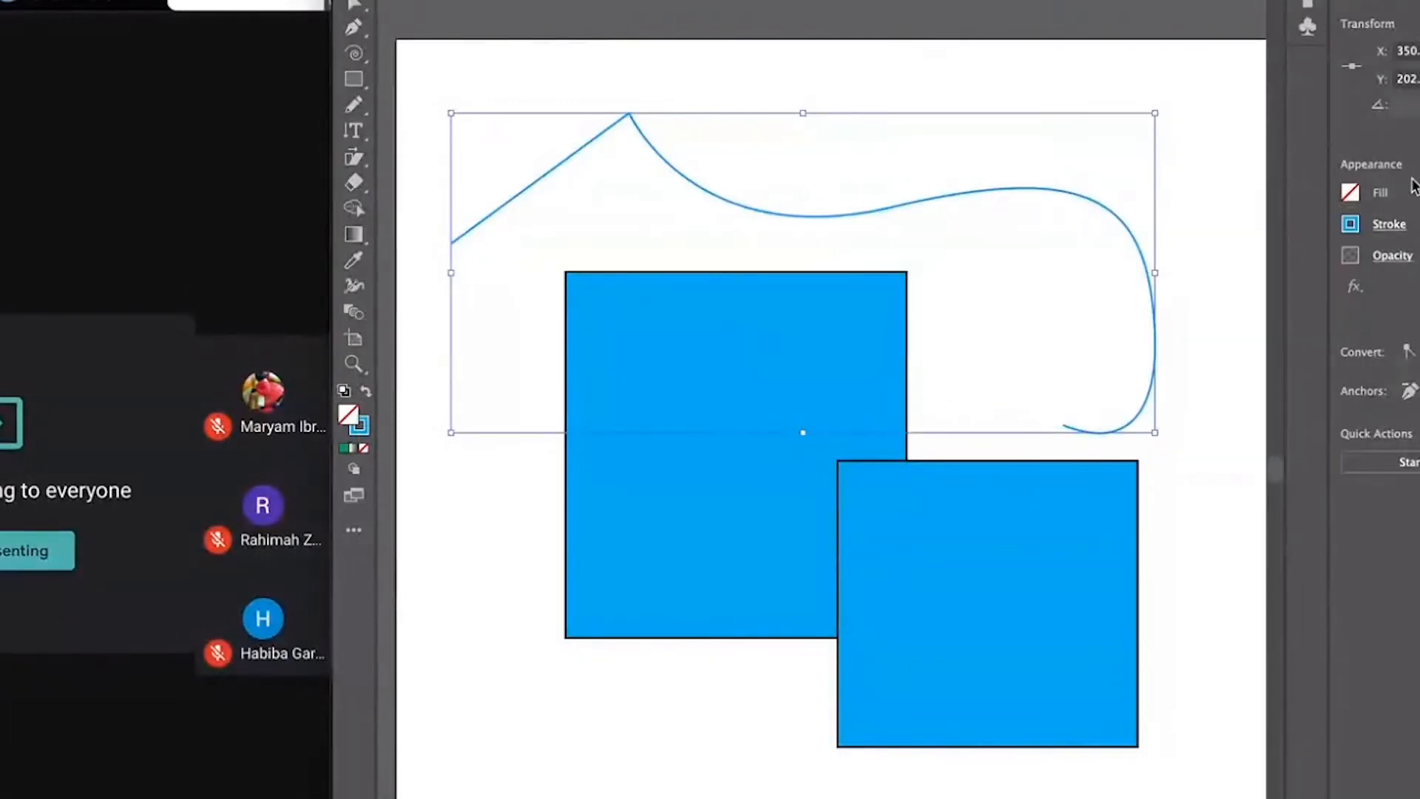
{"action": "left_click", "coordinate": [1350, 223]}
{"action": "left_click", "coordinate": [1161, 302]}
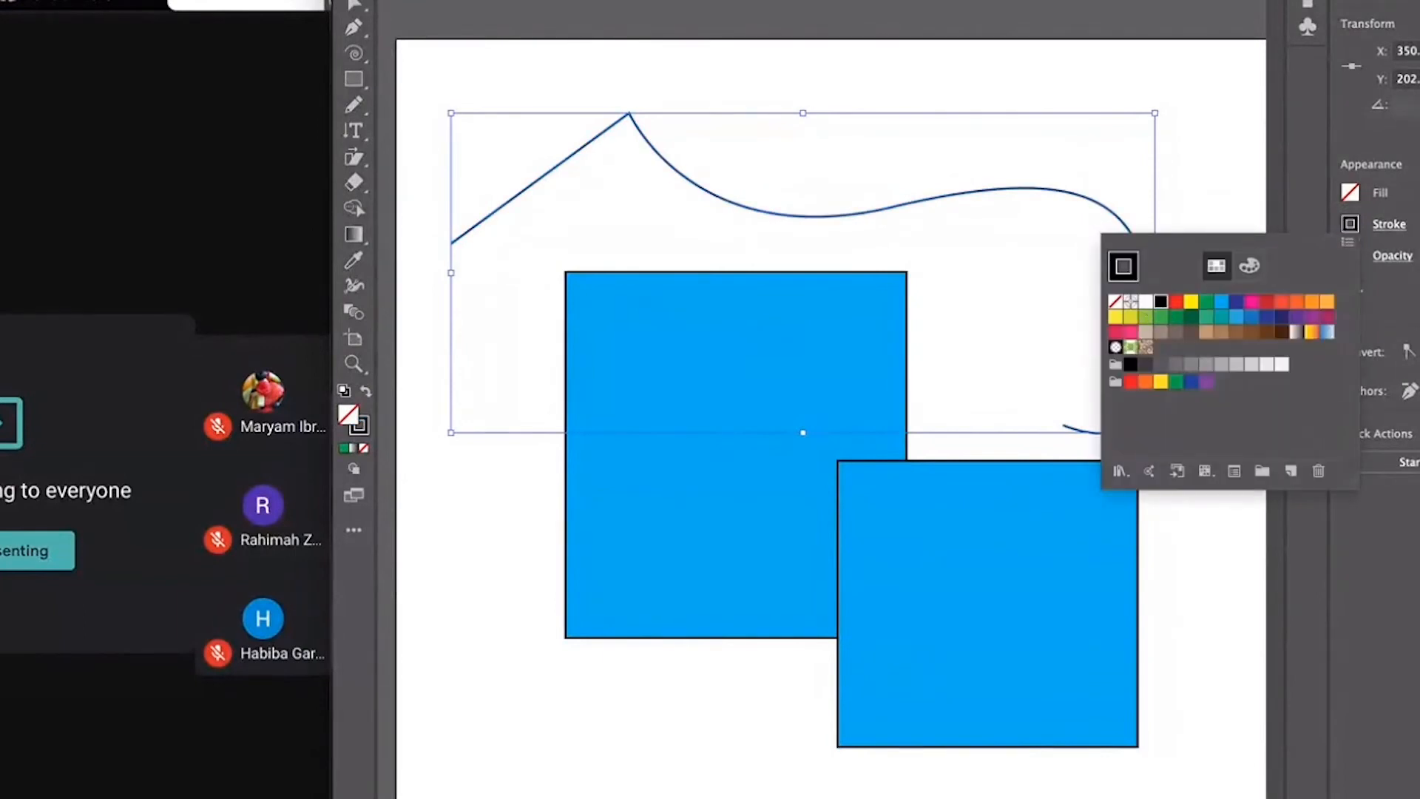
- Increase the curved path's stroke weight to 13 px
{"action": "key", "text": "Up"}
{"action": "key", "text": "Up"}
{"action": "key", "text": "Up"}
{"action": "key", "text": "Up"}
{"action": "key", "text": "Up"}
{"action": "key", "text": "Up"}
{"action": "key", "text": "Up"}
{"action": "key", "text": "Up"}
{"action": "key", "text": "Up"}
{"action": "key", "text": "Up"}
{"action": "key", "text": "Up"}
{"action": "key", "text": "Up"}
{"action": "key", "text": "Up"}
{"action": "key", "text": "Up"}
{"action": "key", "text": "Up"}
{"action": "key", "text": "Up"}
{"action": "key", "text": "Up"}
{"action": "key", "text": "Up"}
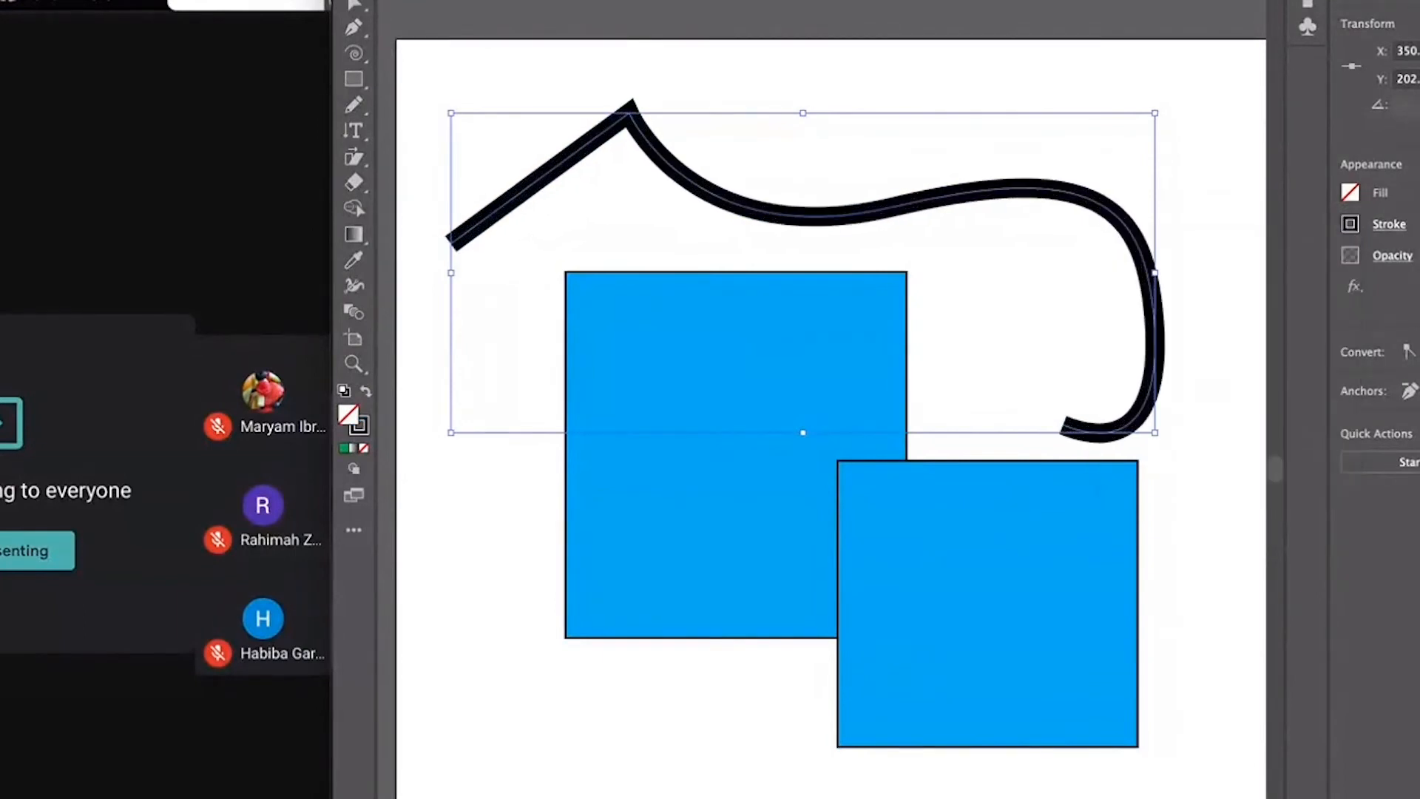
{"action": "key", "text": "Up"}
{"action": "key", "text": "Up"}
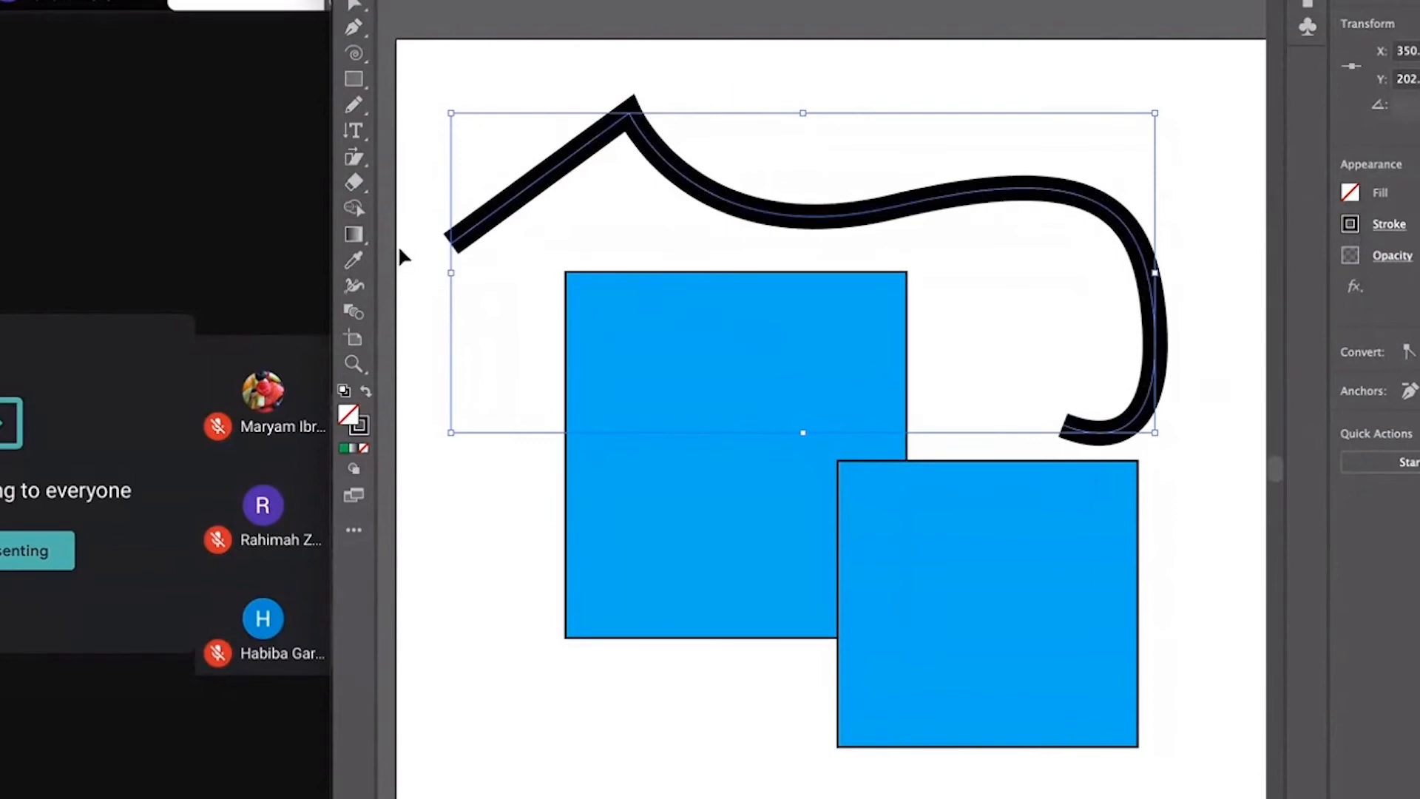
- Try narrowing the path's stroke to a point with the Width tool at the peak anchor and the middle anchor, undoing each change
{"action": "left_click", "coordinate": [352, 312]}
{"action": "left_click", "coordinate": [352, 286]}
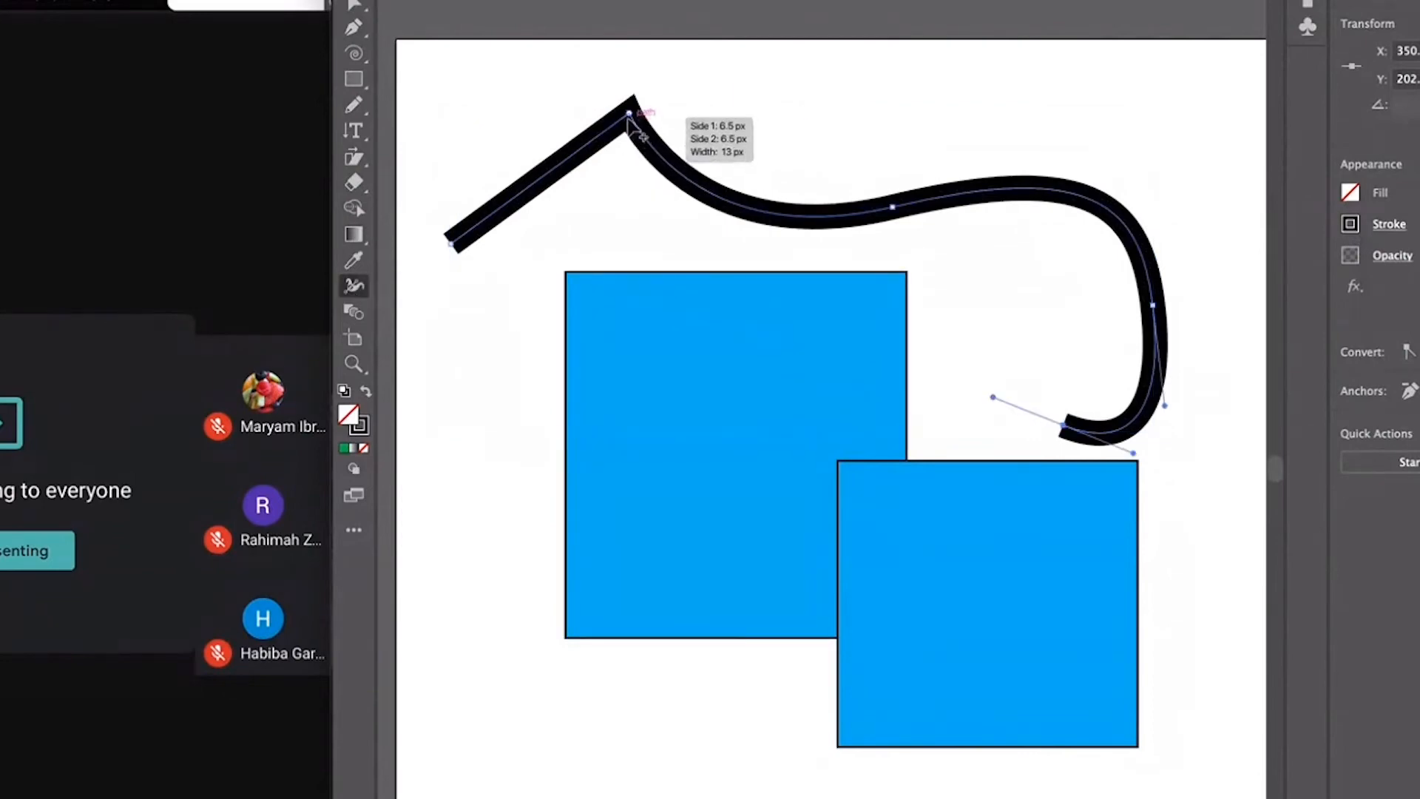
{"action": "mouse_move", "coordinate": [634, 141]}
{"action": "left_mouse_down"}
{"action": "mouse_move", "coordinate": [634, 191]}
{"action": "mouse_move", "coordinate": [637, 113]}
{"action": "left_mouse_up"}
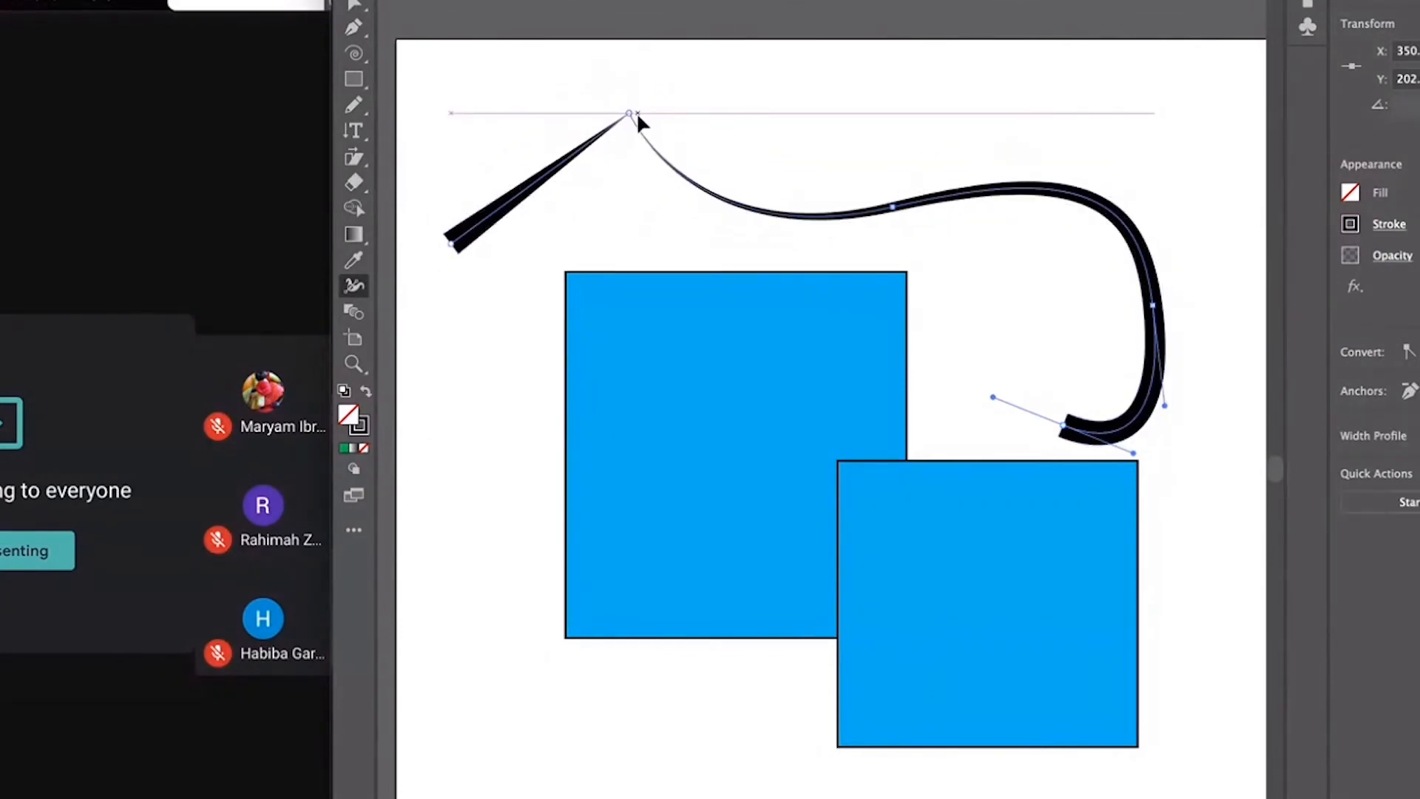
{"action": "key", "text": "super+z"}
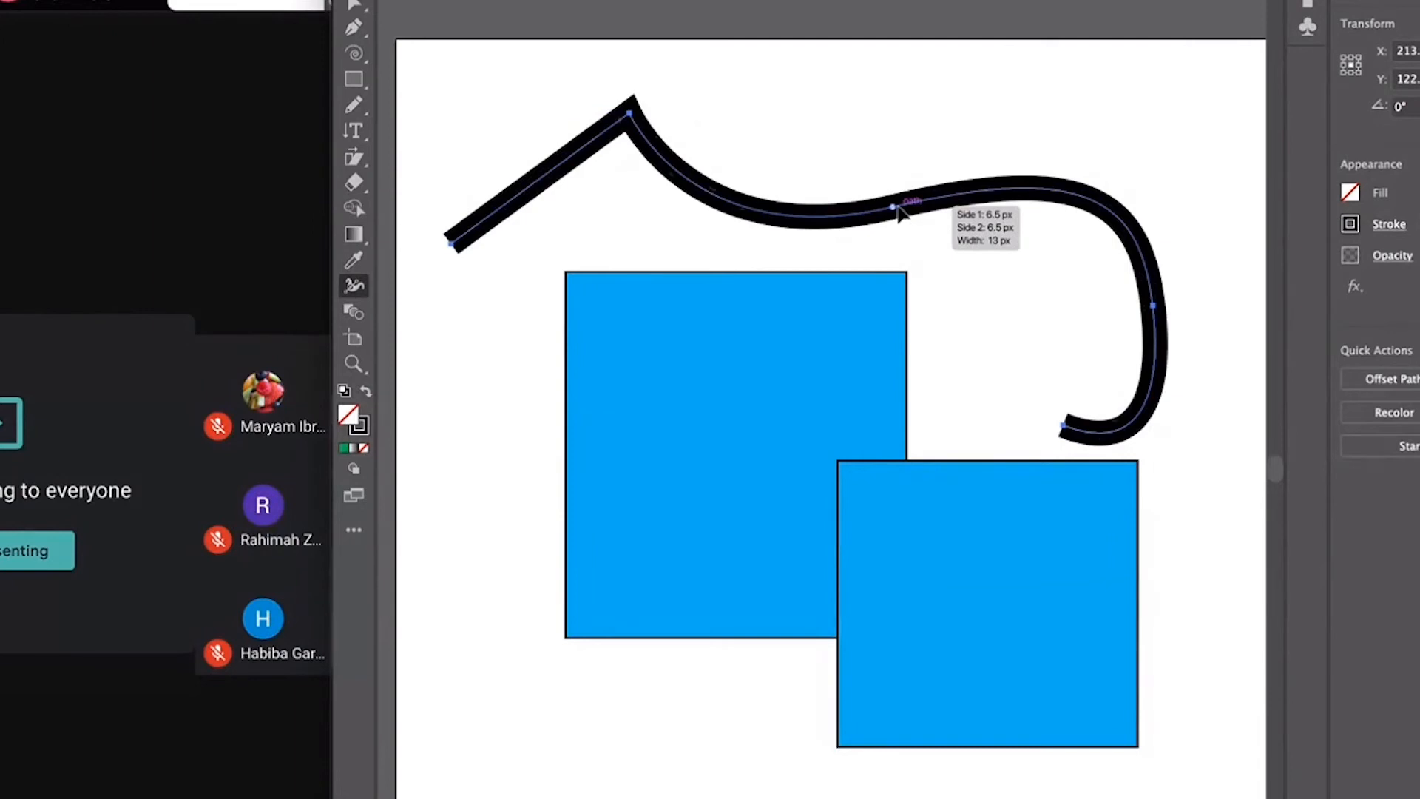
{"action": "left_click_drag", "start_coordinate": [898, 212], "coordinate": [895, 169]}
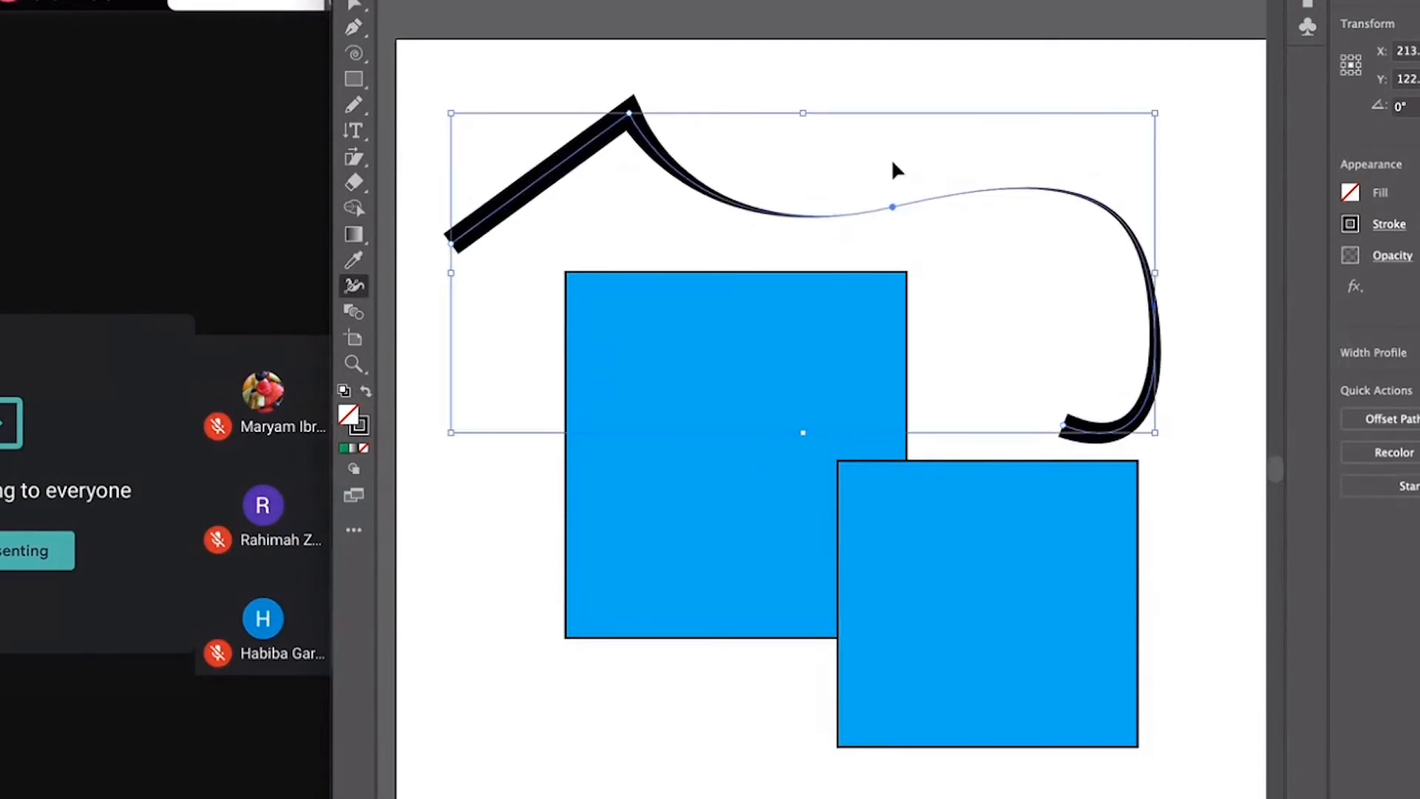
{"action": "key", "text": "super+z"}
- Widen the stroke strongly near the curve's middle and taper its lower-right end to a point with the Width tool
{"action": "left_click_drag", "start_coordinate": [841, 215], "coordinate": [824, 159]}
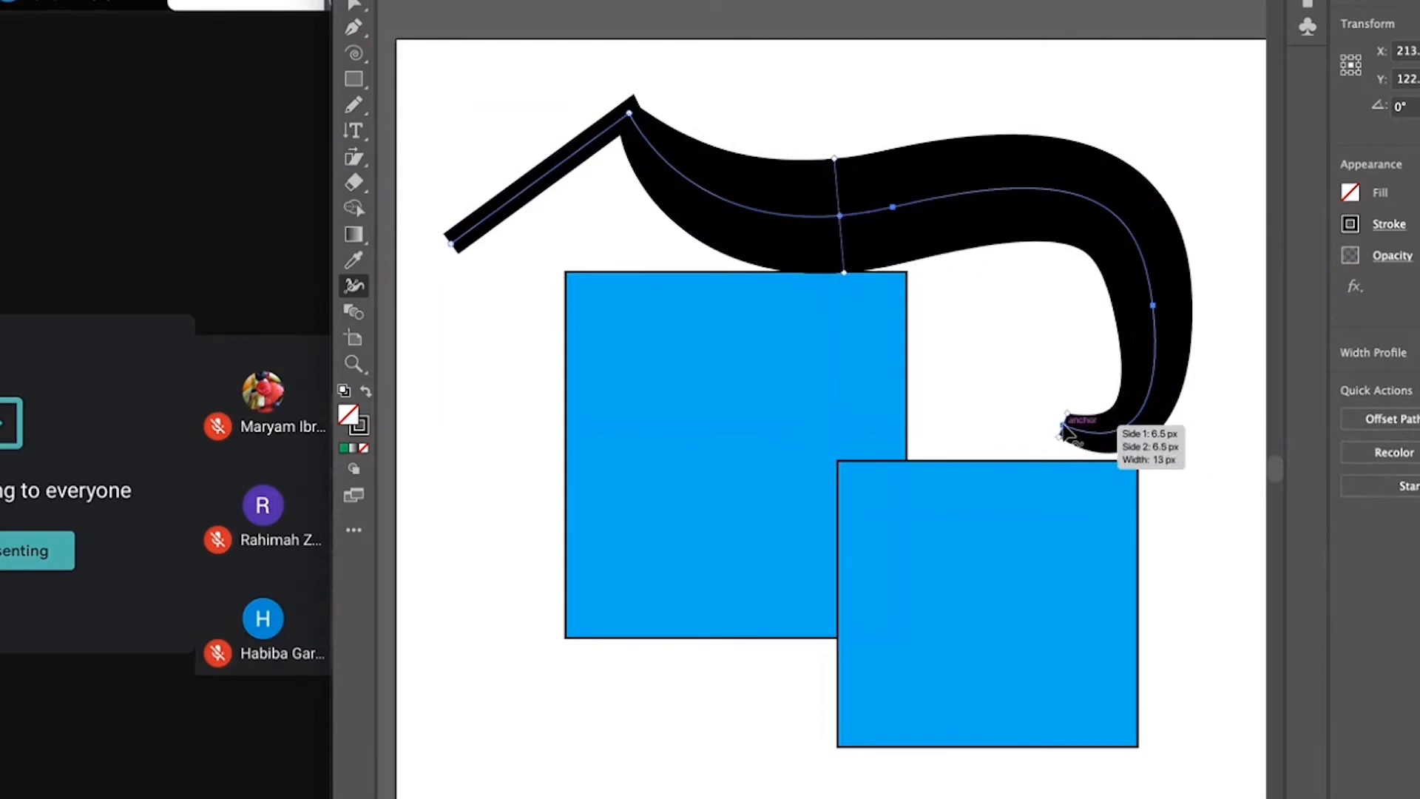
{"action": "mouse_move", "coordinate": [1063, 427]}
{"action": "left_mouse_down"}
{"action": "mouse_move", "coordinate": [1074, 370]}
{"action": "mouse_move", "coordinate": [1059, 422]}
{"action": "mouse_move", "coordinate": [1072, 450]}
{"action": "mouse_move", "coordinate": [1062, 436]}
{"action": "left_mouse_up"}
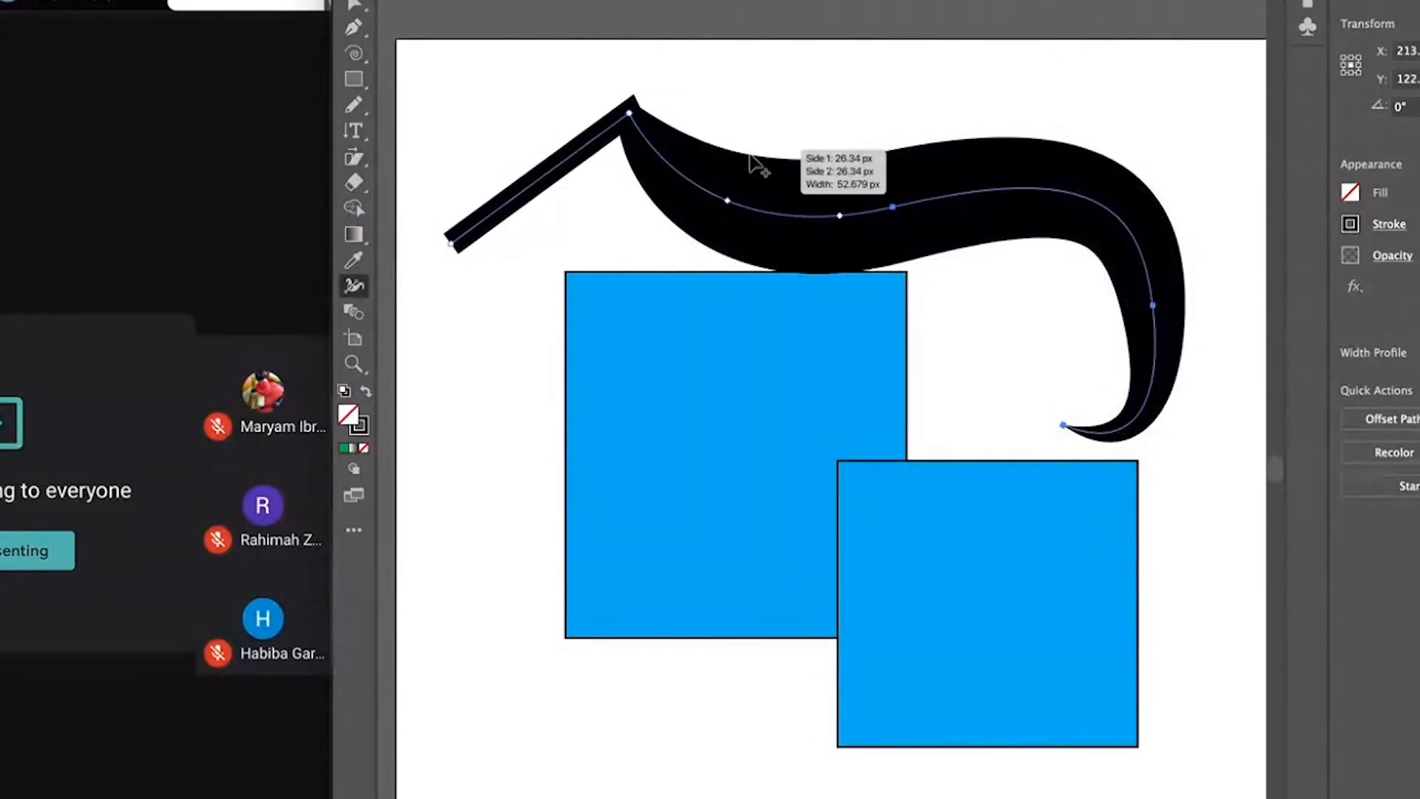
{"action": "mouse_move", "coordinate": [614, 150]}
{"action": "left_mouse_down"}
{"action": "mouse_move", "coordinate": [587, 244]}
{"action": "mouse_move", "coordinate": [511, 295]}
{"action": "left_mouse_up"}
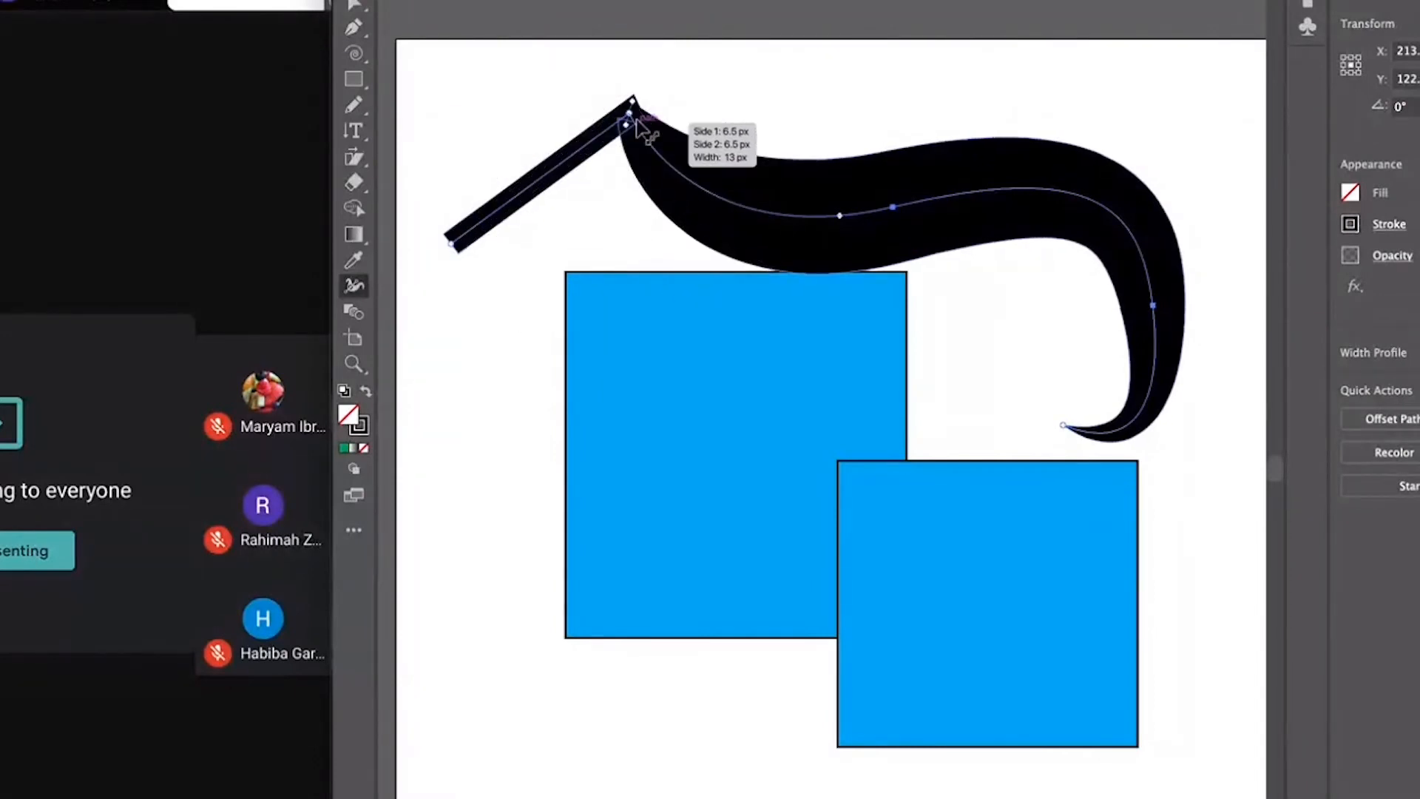
- Pinch the stroke to a point at the peak anchor and flare its left end into a wide wedge
{"action": "left_click_drag", "start_coordinate": [626, 128], "coordinate": [632, 115]}
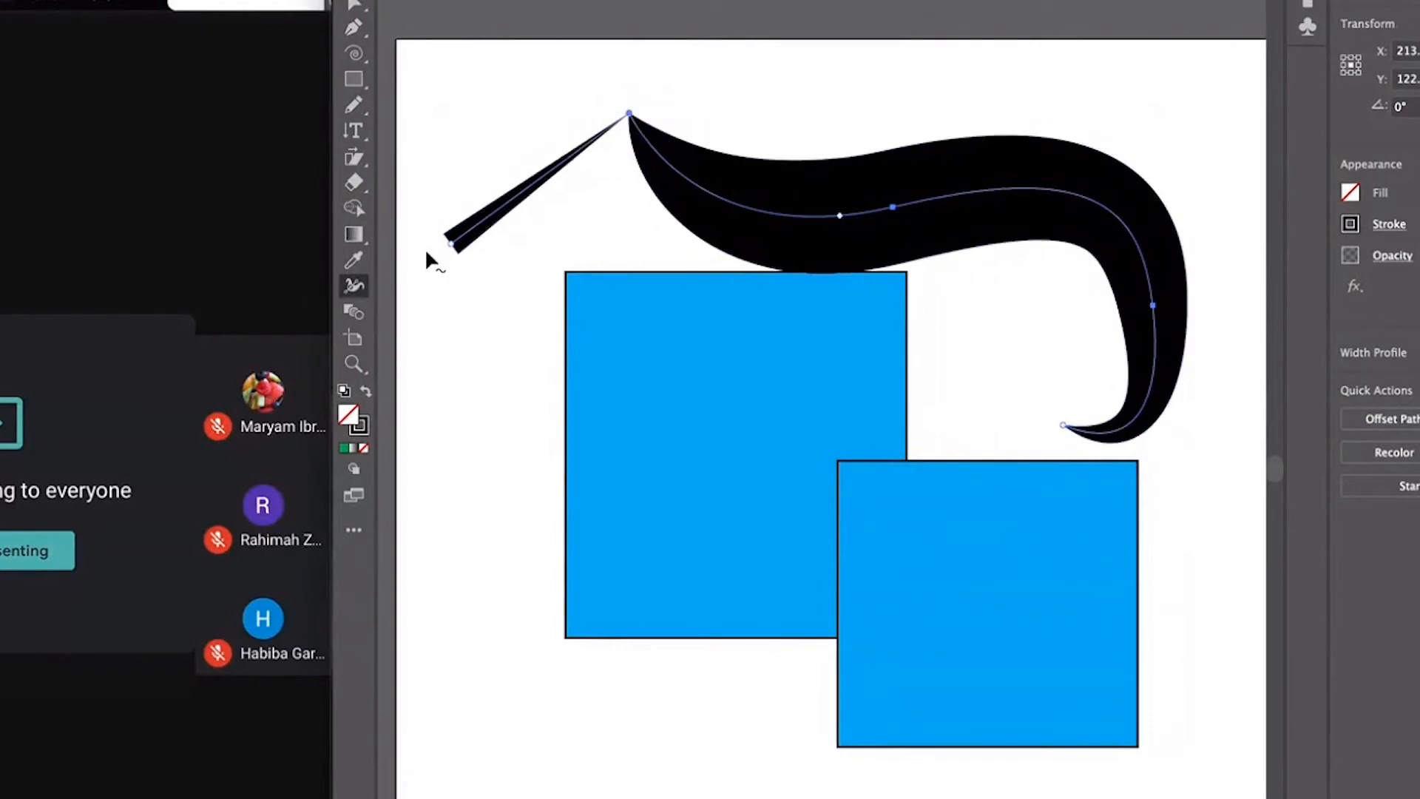
{"action": "left_click_drag", "start_coordinate": [458, 245], "coordinate": [512, 326]}
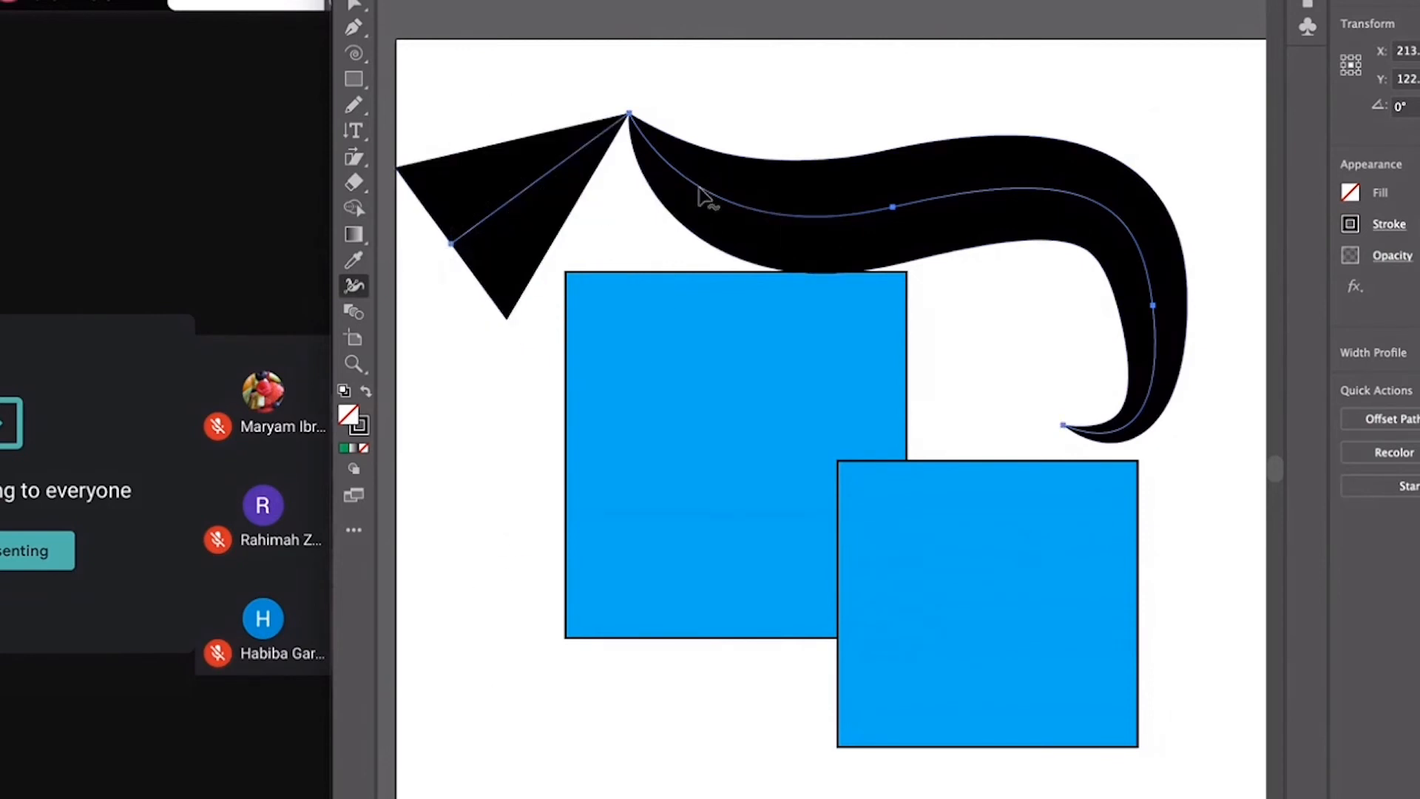
{"action": "mouse_move", "coordinate": [1024, 188]}
{"action": "left_mouse_down"}
{"action": "mouse_move", "coordinate": [1048, 142]}
{"action": "mouse_move", "coordinate": [1050, 78]}
{"action": "mouse_move", "coordinate": [1020, 267]}
{"action": "left_mouse_up"}
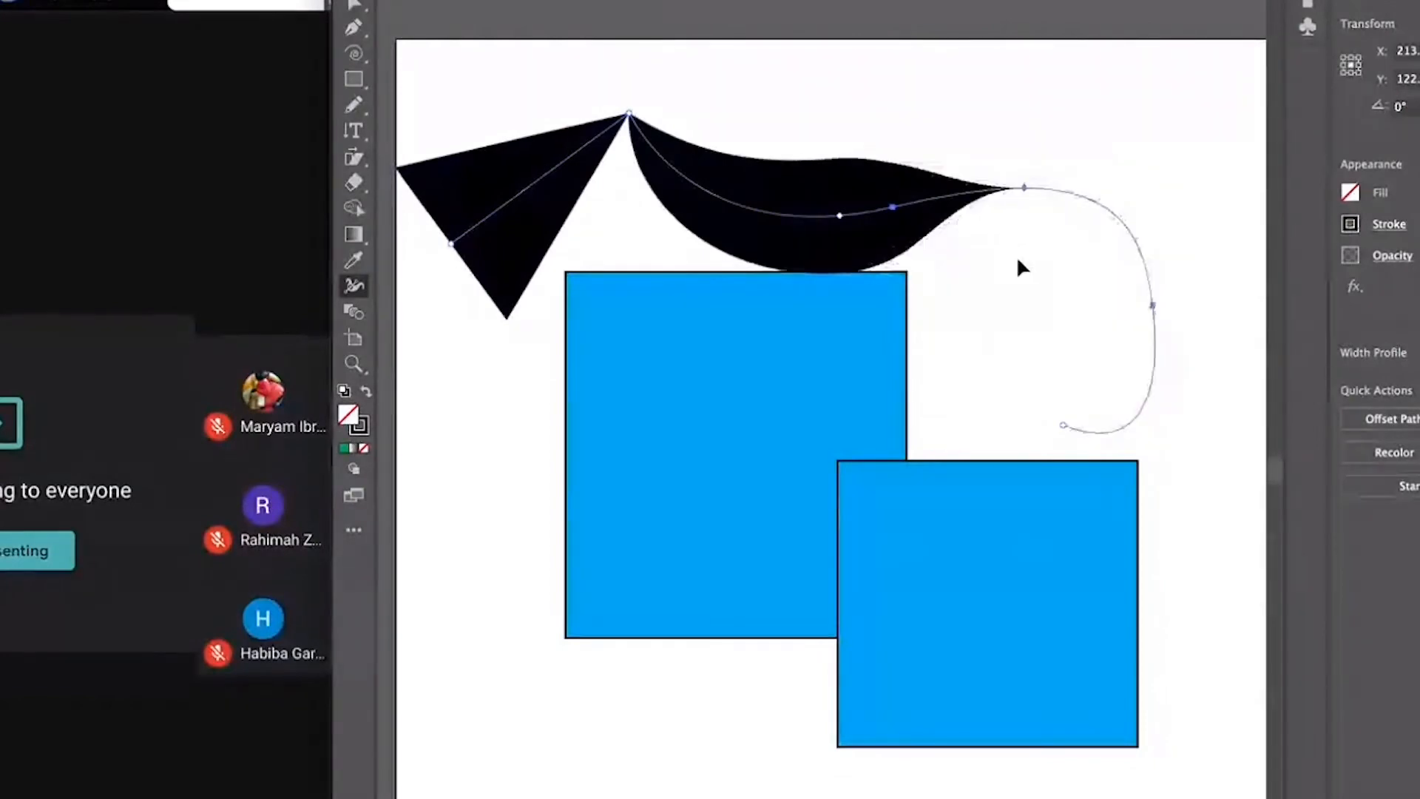
{"action": "key", "text": "ctrl+z"}
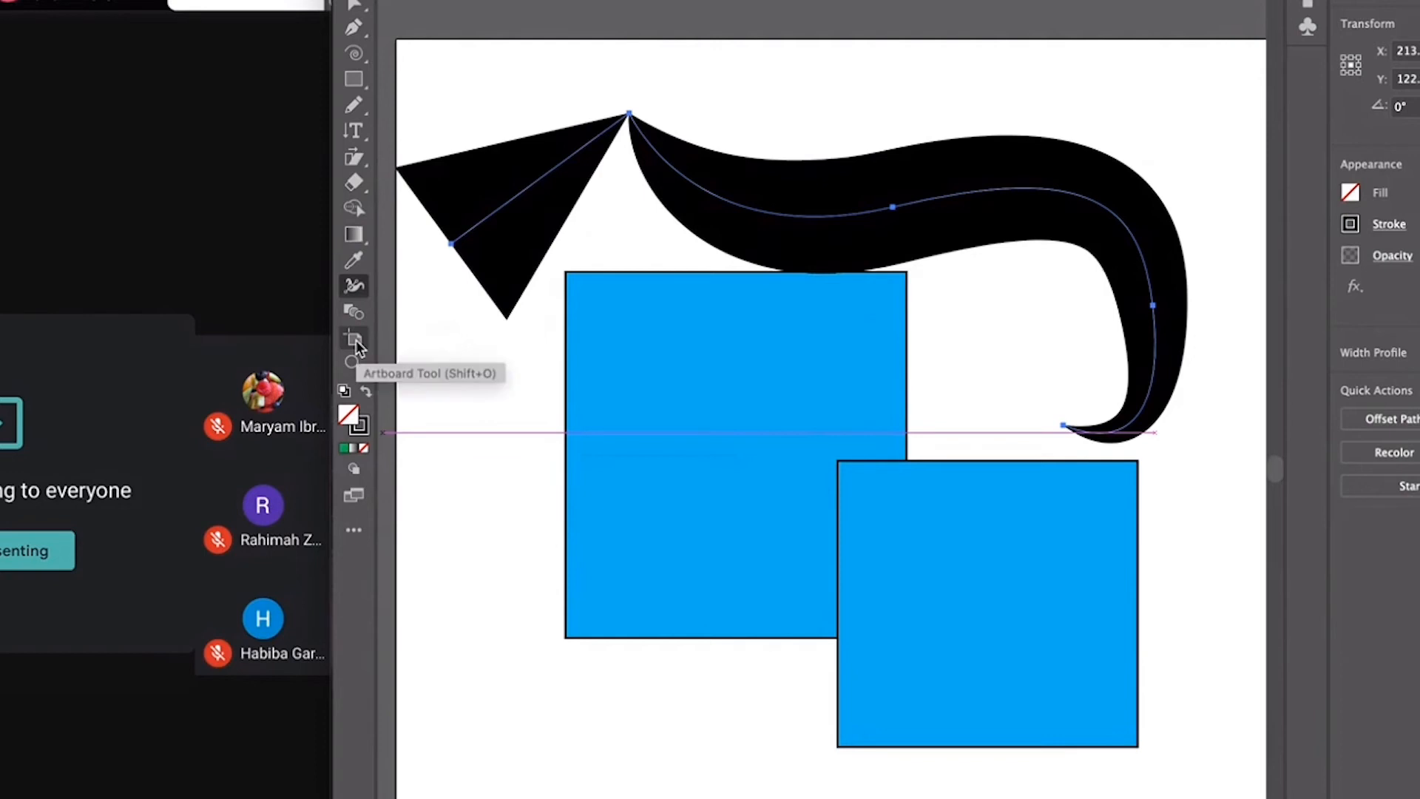
- Move the variable-width path slightly to the right so its flared end sits inside the artboard
{"action": "scroll", "coordinate": [685, 383], "scroll_direction": "down", "scroll_amount": 3}
{"action": "scroll", "coordinate": [685, 383], "scroll_direction": "right", "scroll_amount": 3}
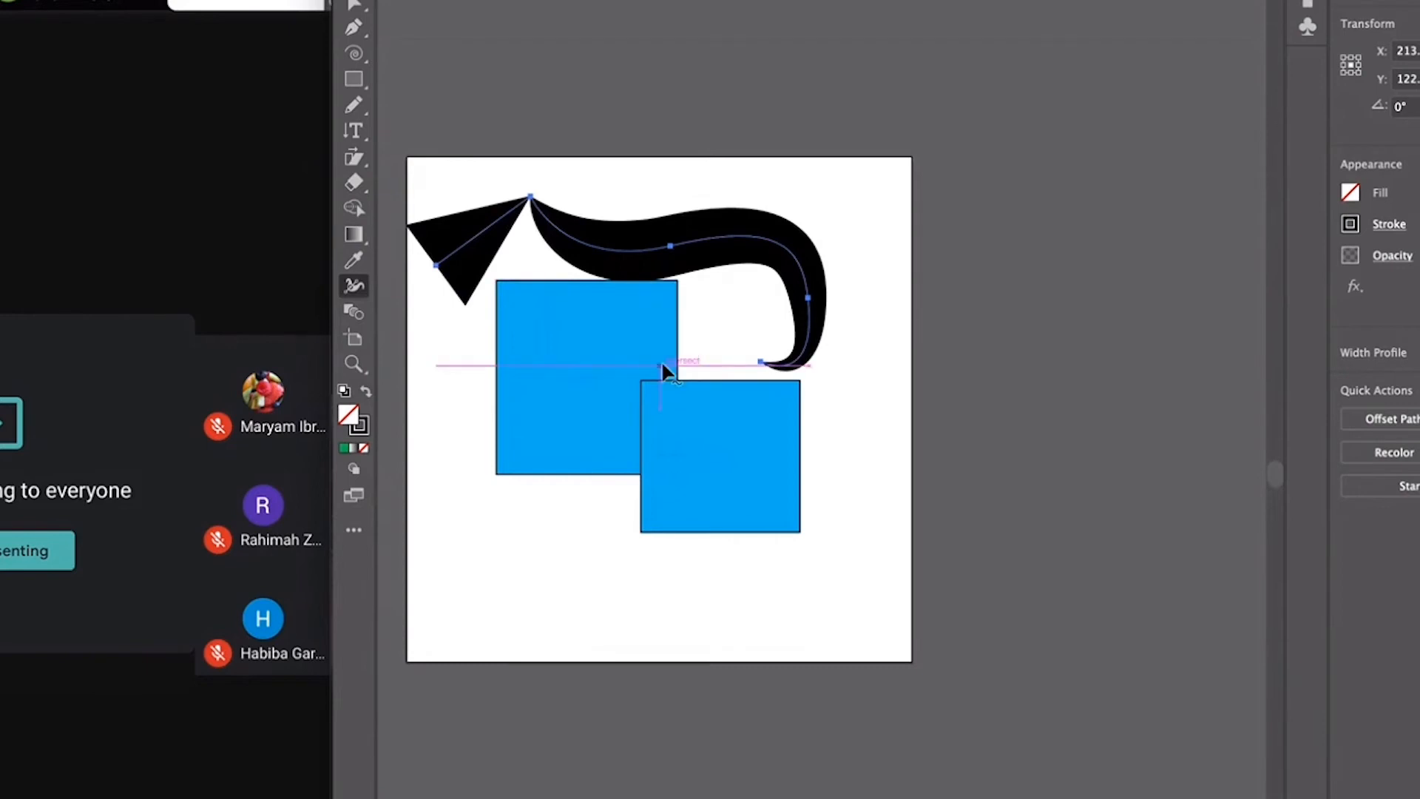
{"action": "key", "text": "v"}
{"action": "left_click_drag", "start_coordinate": [716, 225], "coordinate": [744, 222]}
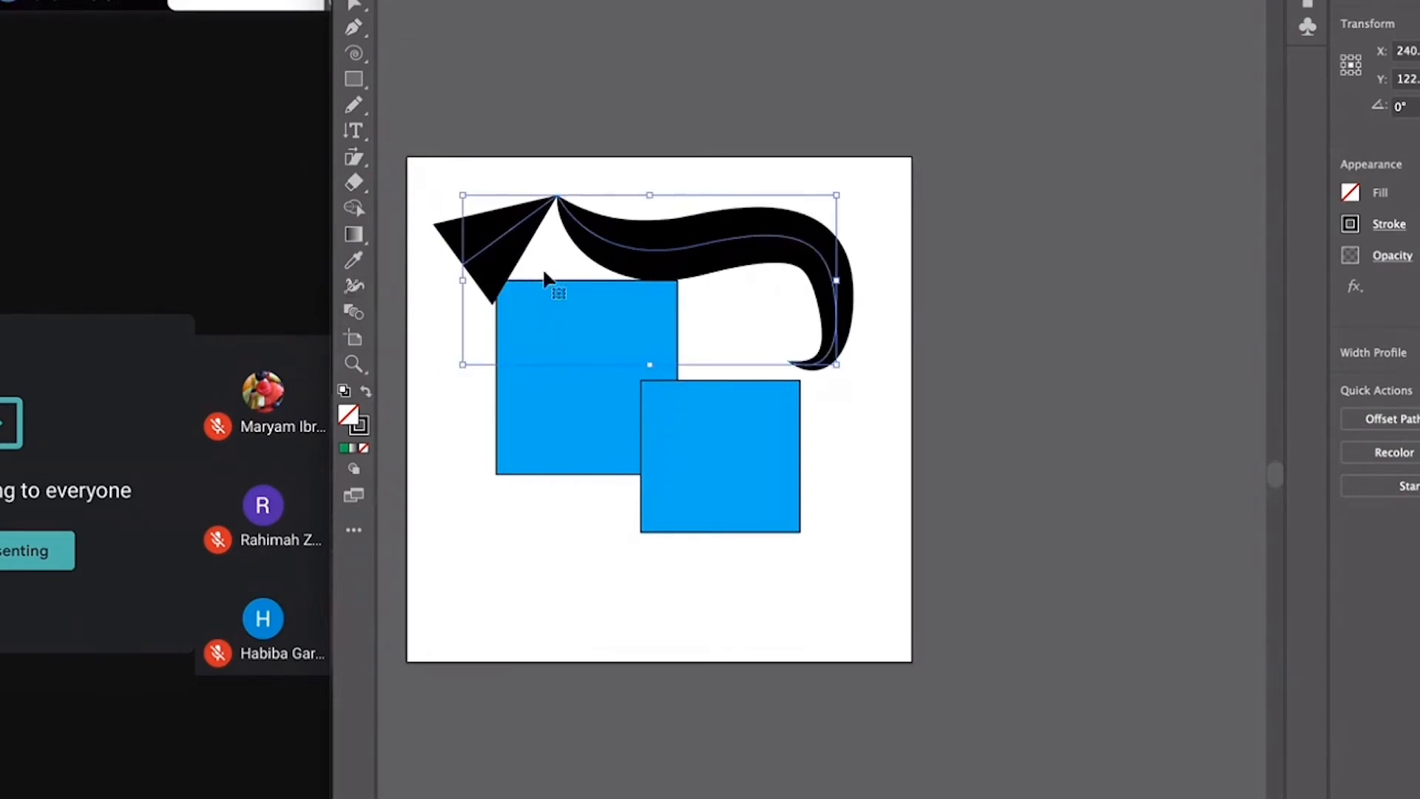
- Draw a narrow, tall second artboard to the right of Artboard 1 with the Artboard tool
{"action": "left_click", "coordinate": [353, 340]}
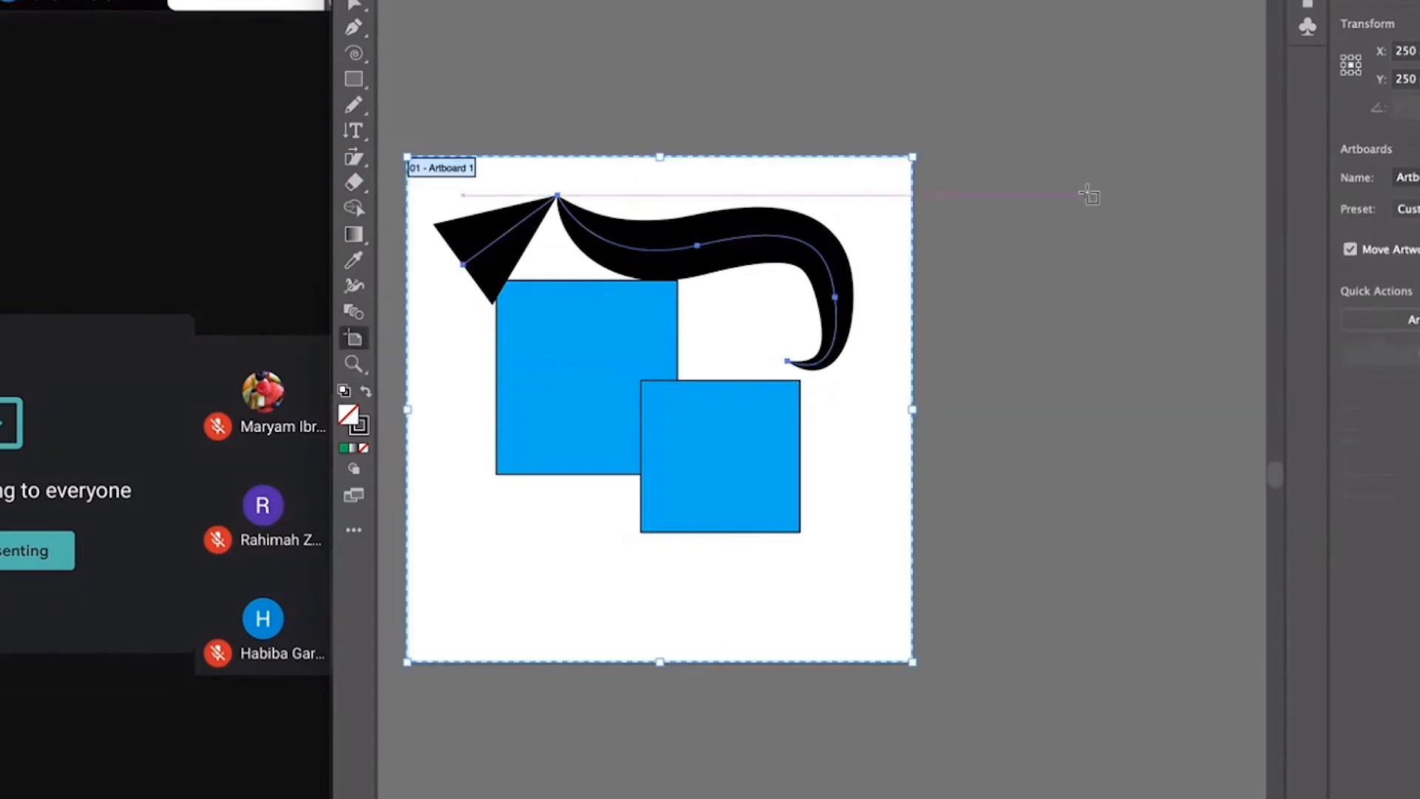
{"action": "left_click_drag", "start_coordinate": [967, 146], "coordinate": [1257, 662]}
{"action": "key", "text": "ctrl+minus"}
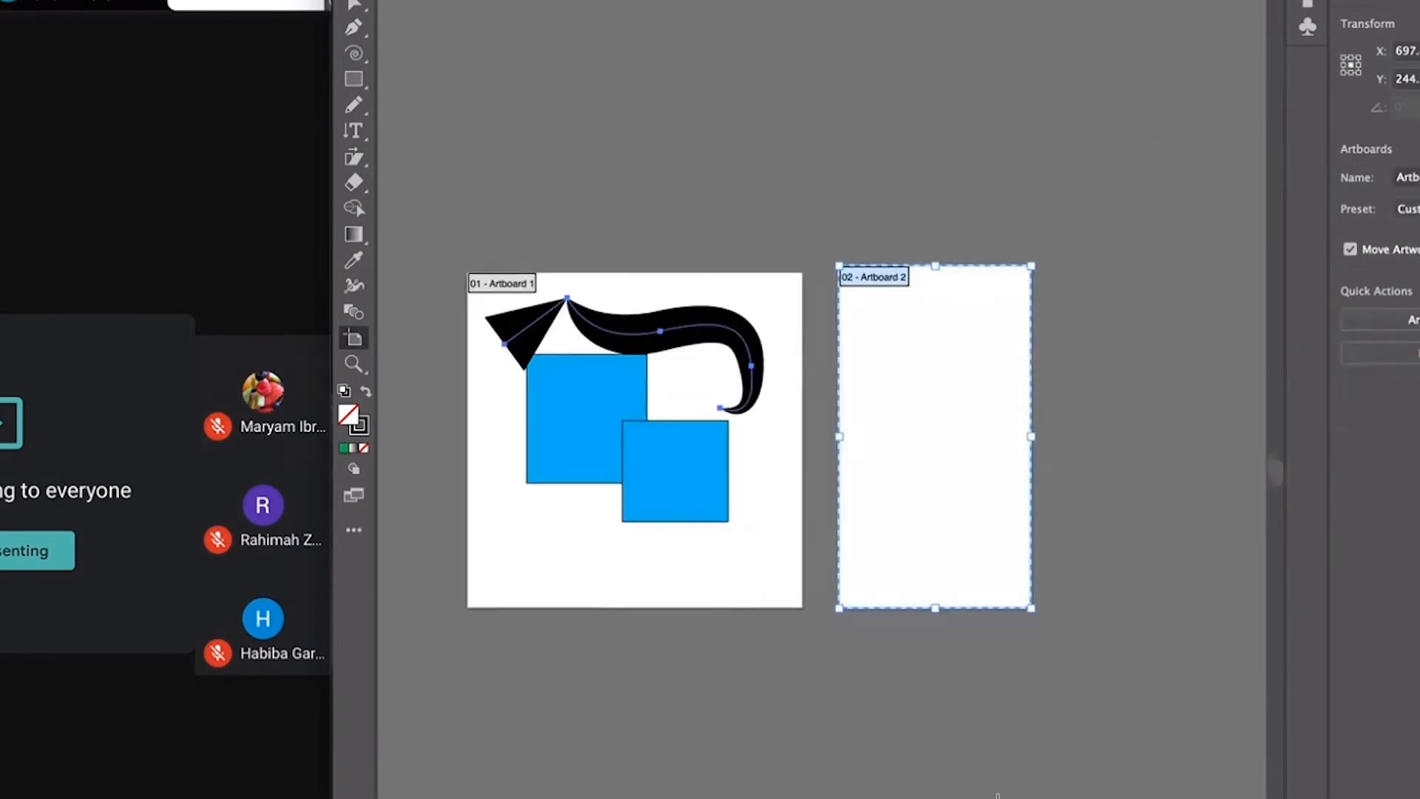
- Draw a wide landscape third artboard to the right of Artboard 2 and leave artboard editing
{"action": "left_click_drag", "start_coordinate": [964, 239], "coordinate": [1101, 599]}
{"action": "scroll", "coordinate": [943, 578], "scroll_direction": "left", "scroll_amount": 4}
{"action": "scroll", "coordinate": [943, 579], "scroll_direction": "down", "scroll_amount": 2}
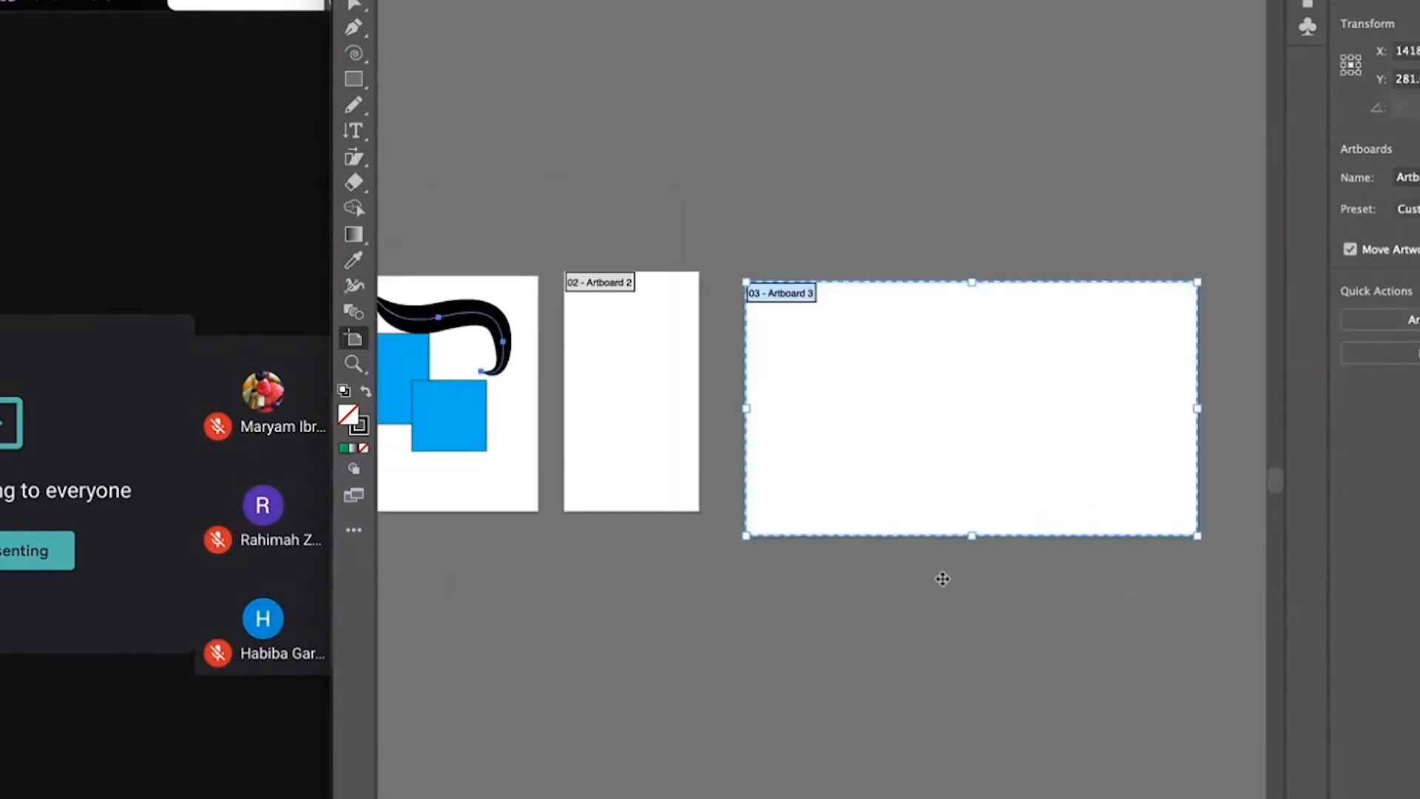
{"action": "scroll", "coordinate": [942, 578], "scroll_direction": "left", "scroll_amount": 4}
{"action": "left_click", "coordinate": [944, 577]}
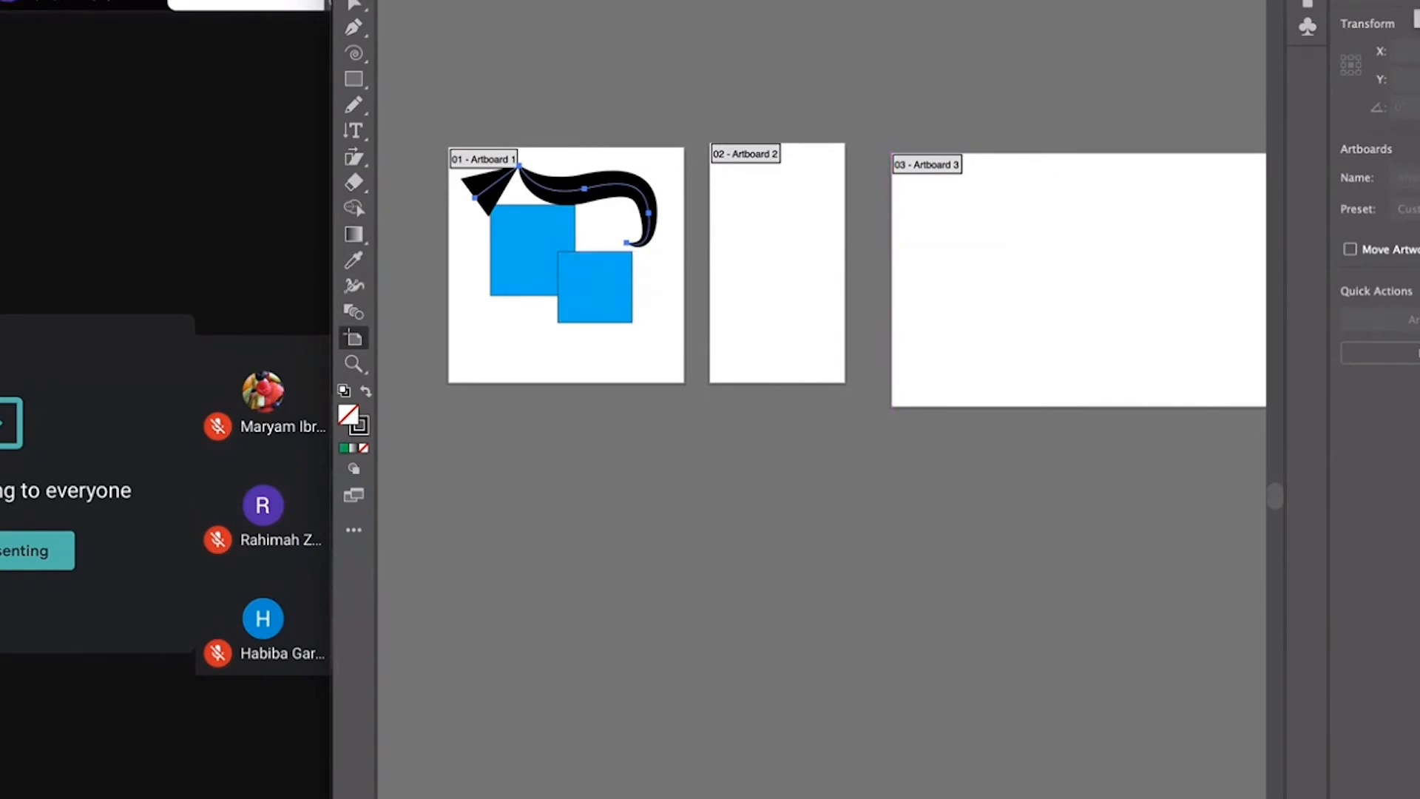
{"action": "key", "text": "Escape"}
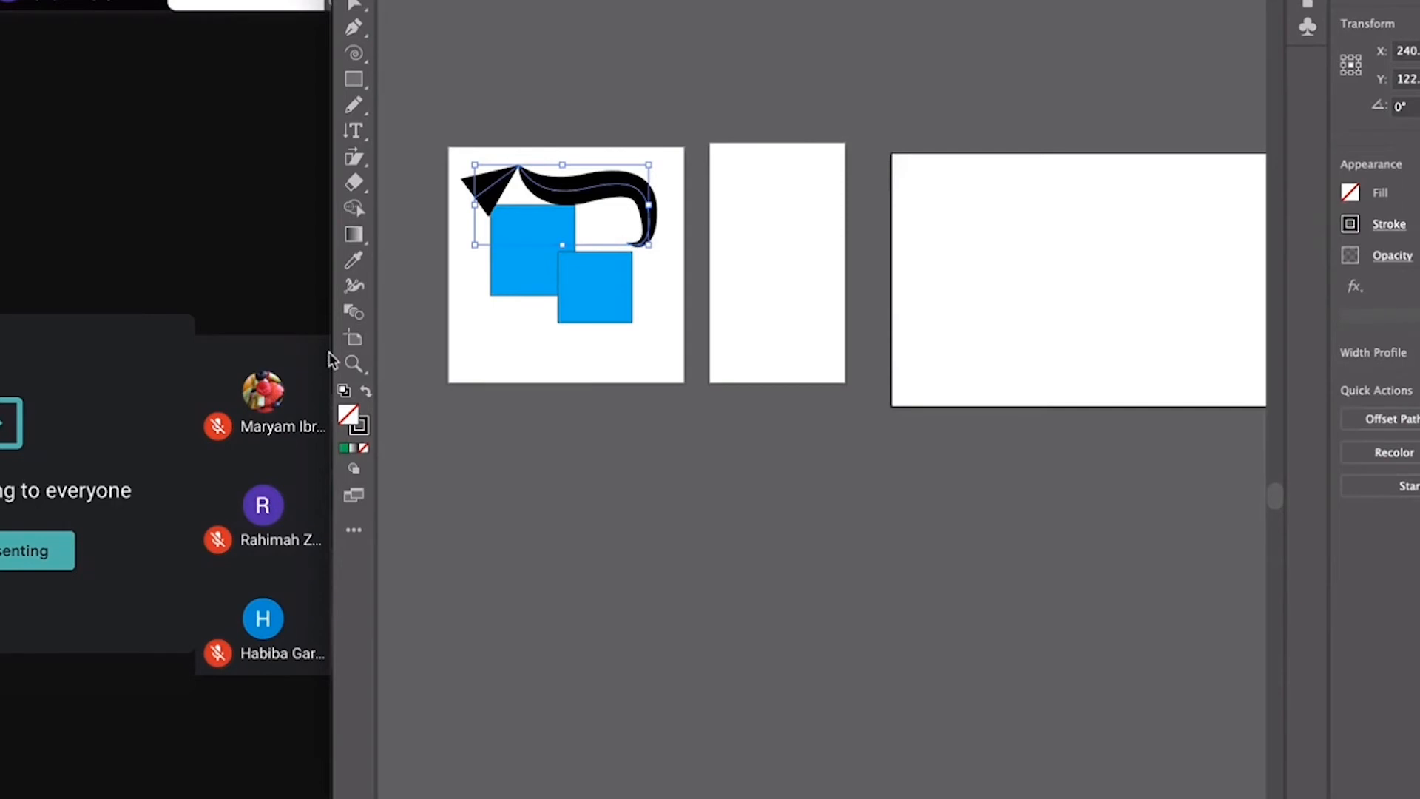
- Magnify Artboard 1 with the Zoom tool to view the curve and blue squares up close
{"action": "left_click", "coordinate": [354, 364]}
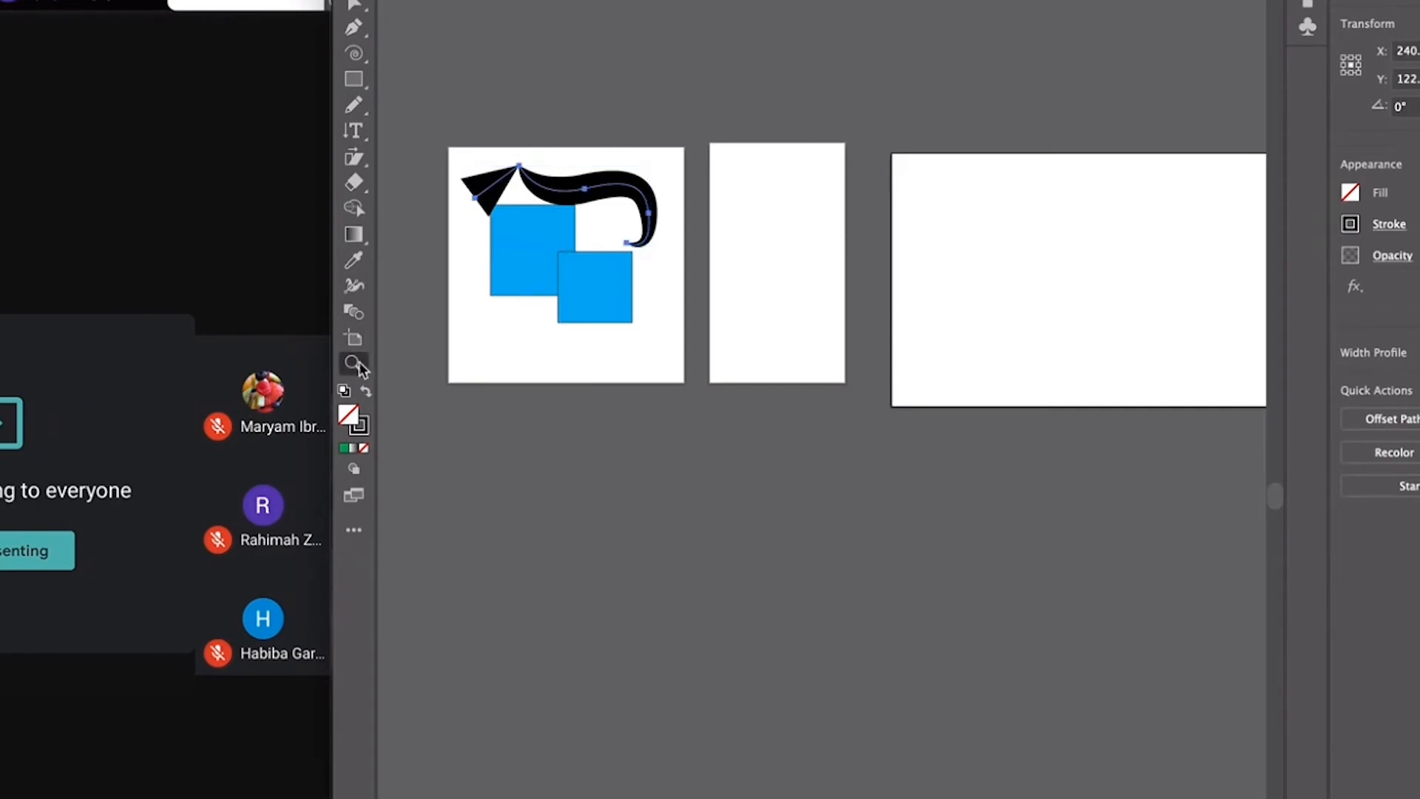
{"action": "left_click", "coordinate": [459, 143]}
{"action": "left_click_drag", "start_coordinate": [741, 431], "coordinate": [747, 721]}
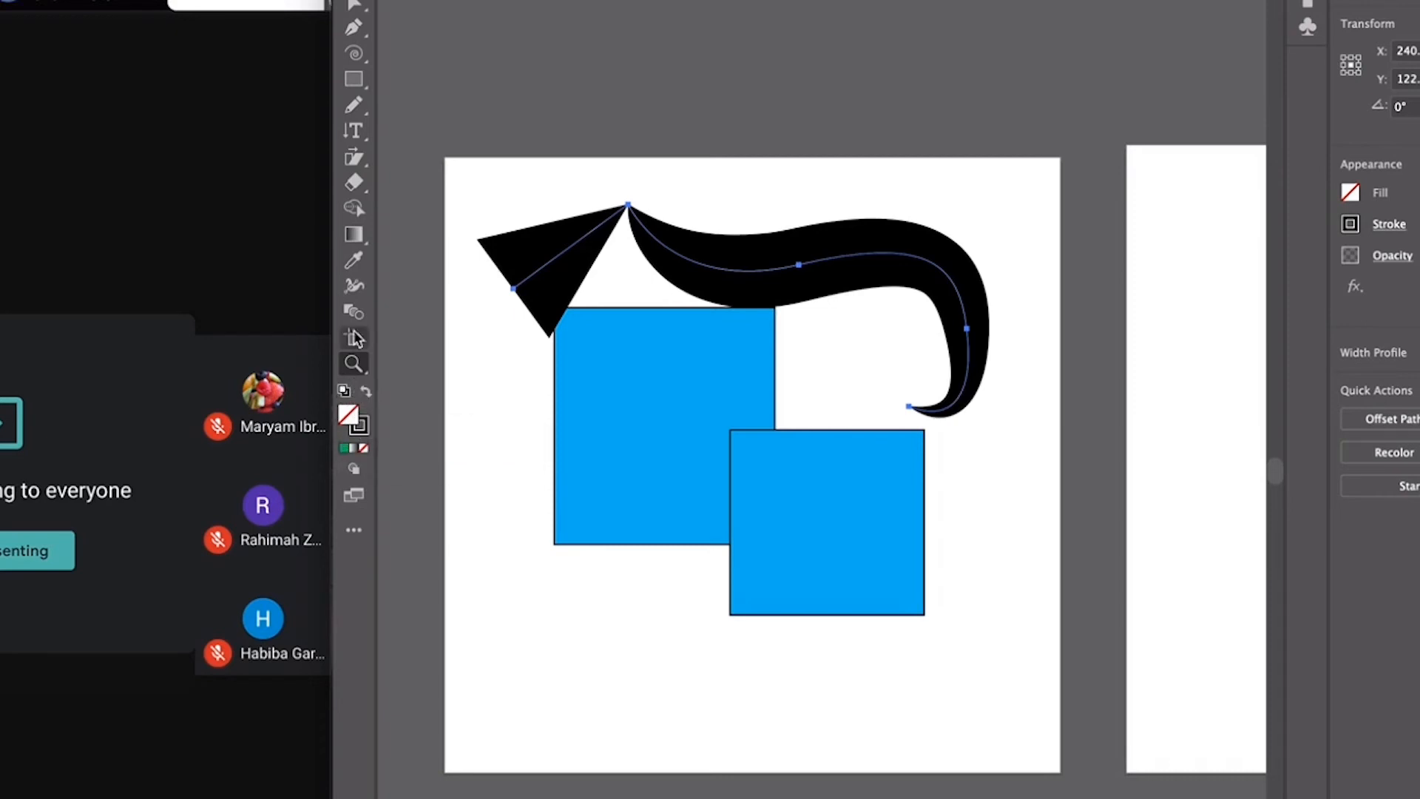
- Move the larger blue square up and left and the smaller one slightly down, separating them, and clear the selection
{"action": "left_click", "coordinate": [495, 453]}
{"action": "key", "text": "v"}
{"action": "left_click_drag", "start_coordinate": [1079, 490], "coordinate": [971, 402]}
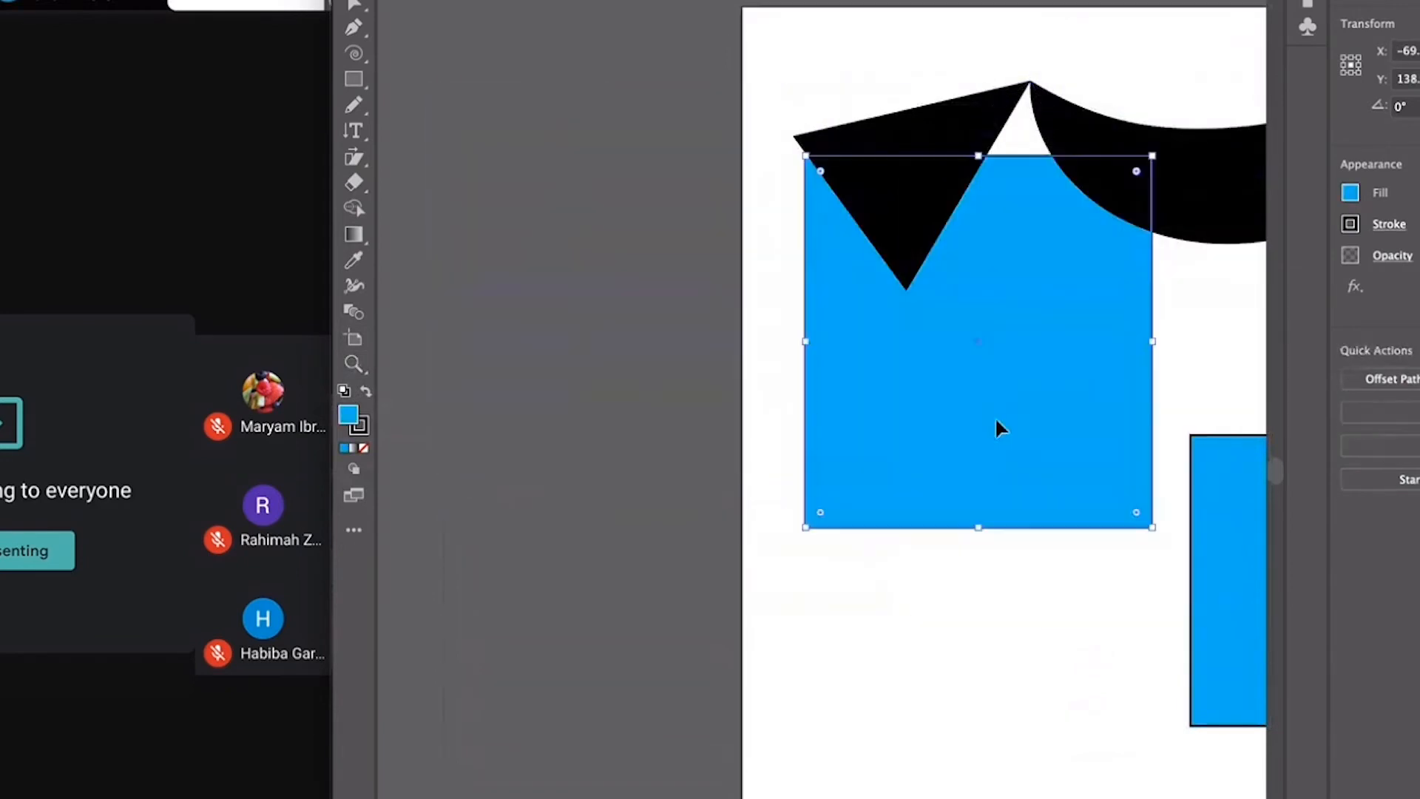
{"action": "left_click", "coordinate": [806, 718]}
{"action": "left_click_drag", "start_coordinate": [913, 739], "coordinate": [687, 676]}
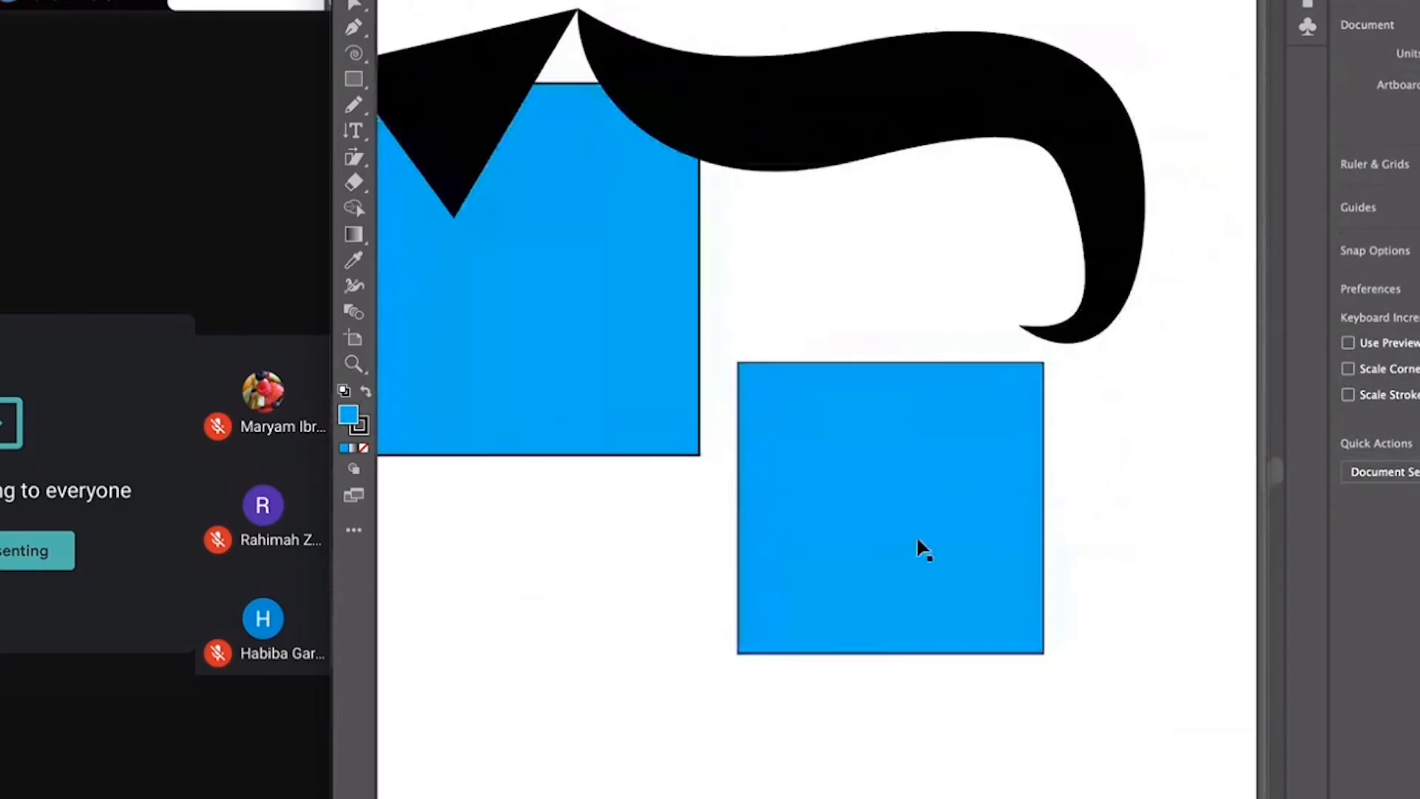
{"action": "left_click", "coordinate": [916, 535]}
{"action": "left_click_drag", "start_coordinate": [847, 471], "coordinate": [853, 548]}
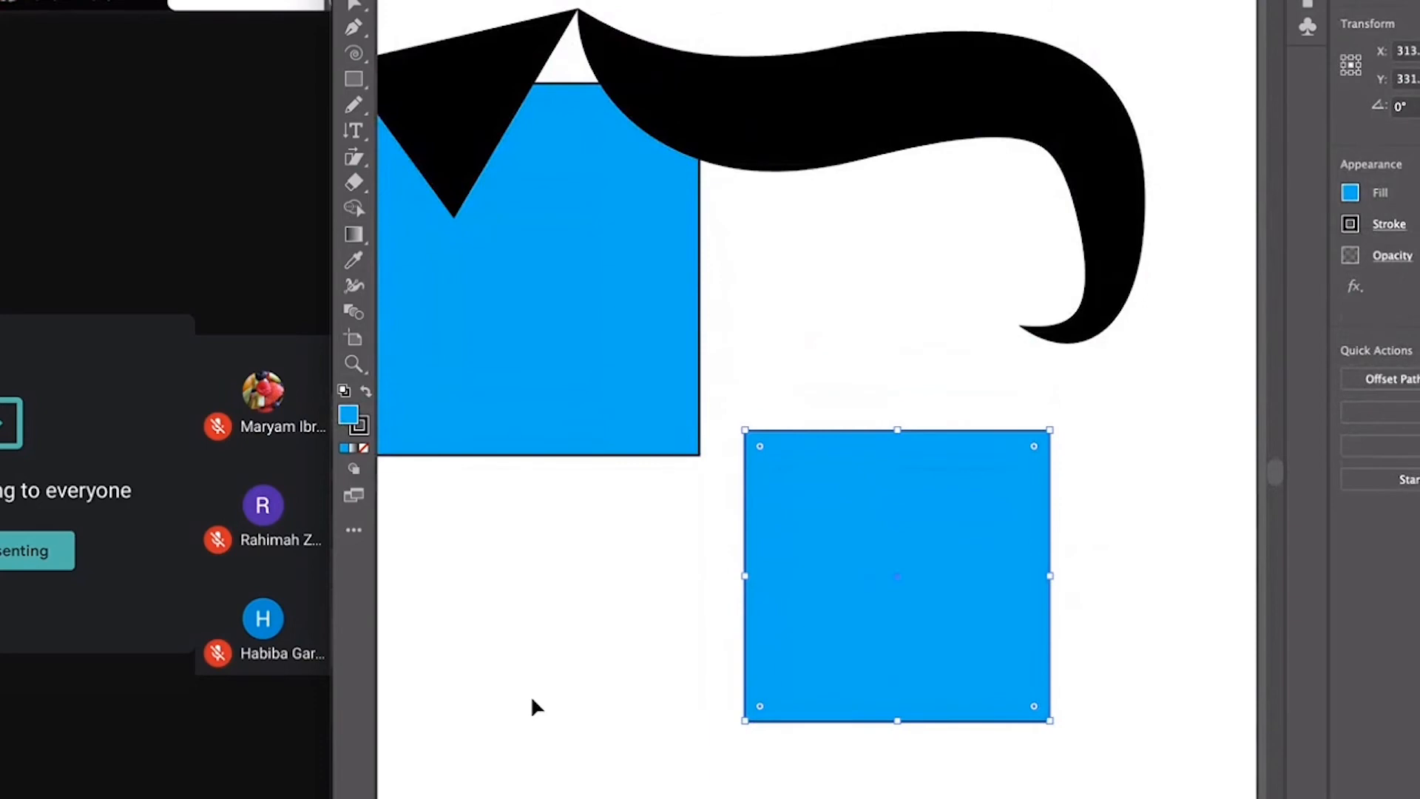
{"action": "left_click", "coordinate": [580, 731]}
{"action": "left_click_drag", "start_coordinate": [580, 731], "coordinate": [685, 776]}
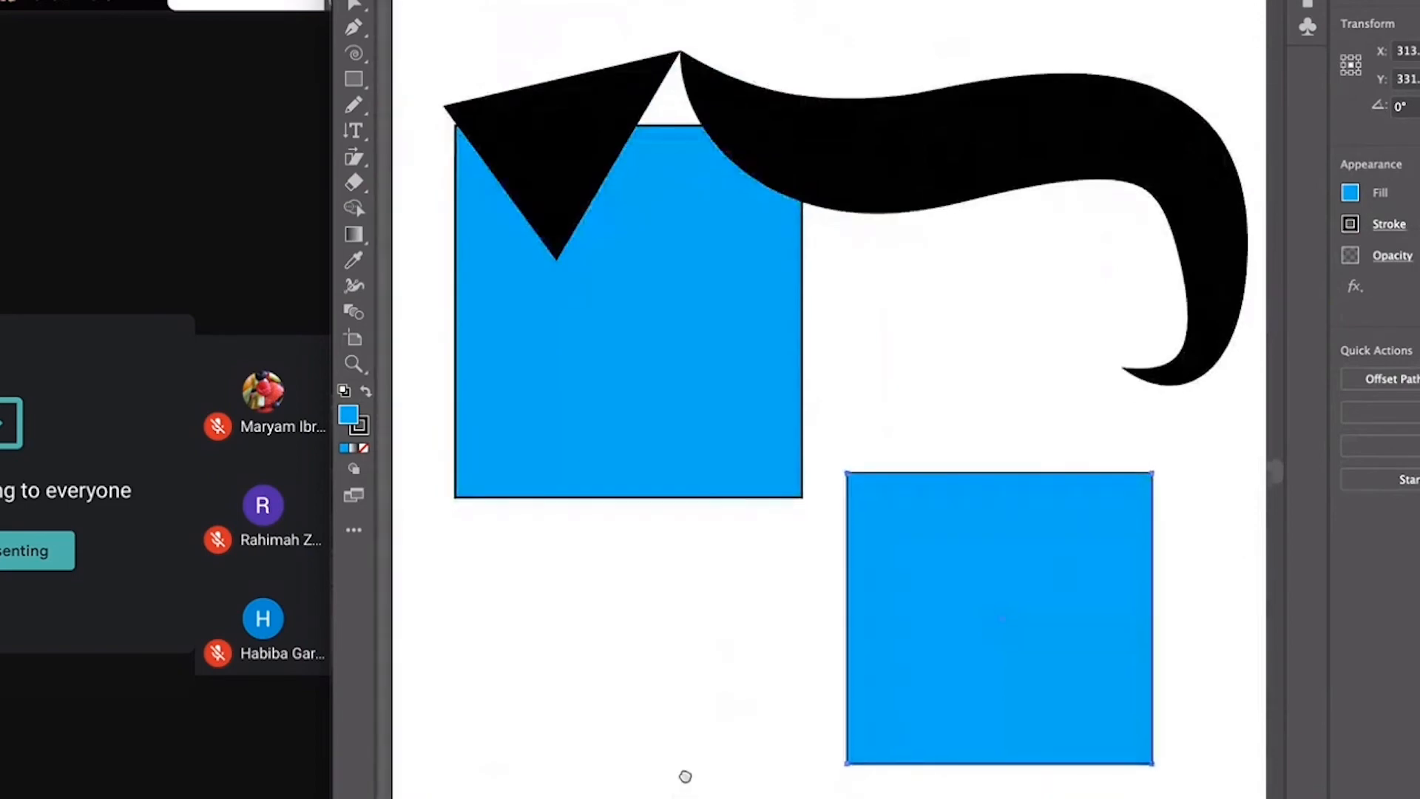
{"action": "left_click_drag", "start_coordinate": [685, 776], "coordinate": [676, 732]}
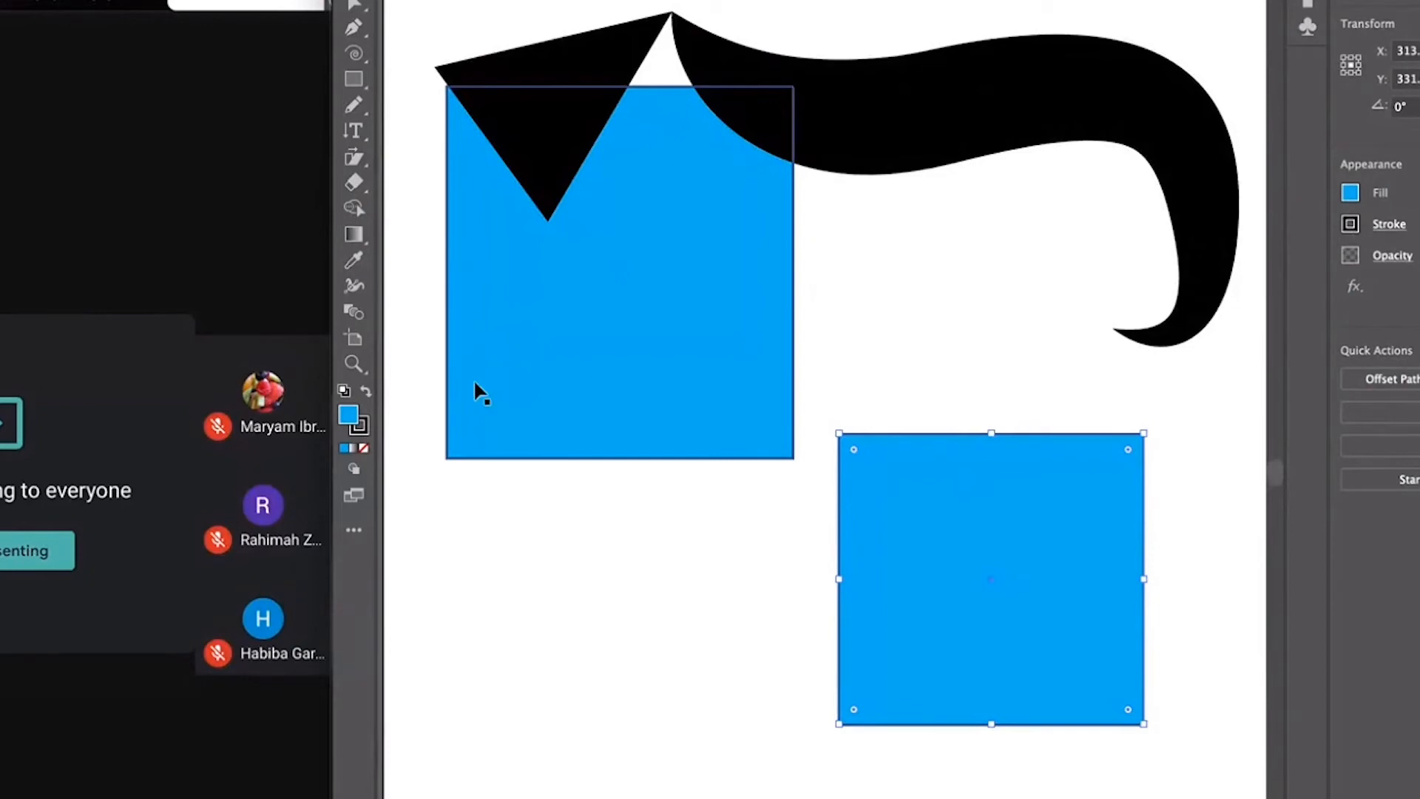
{"action": "left_click", "coordinate": [743, 518]}
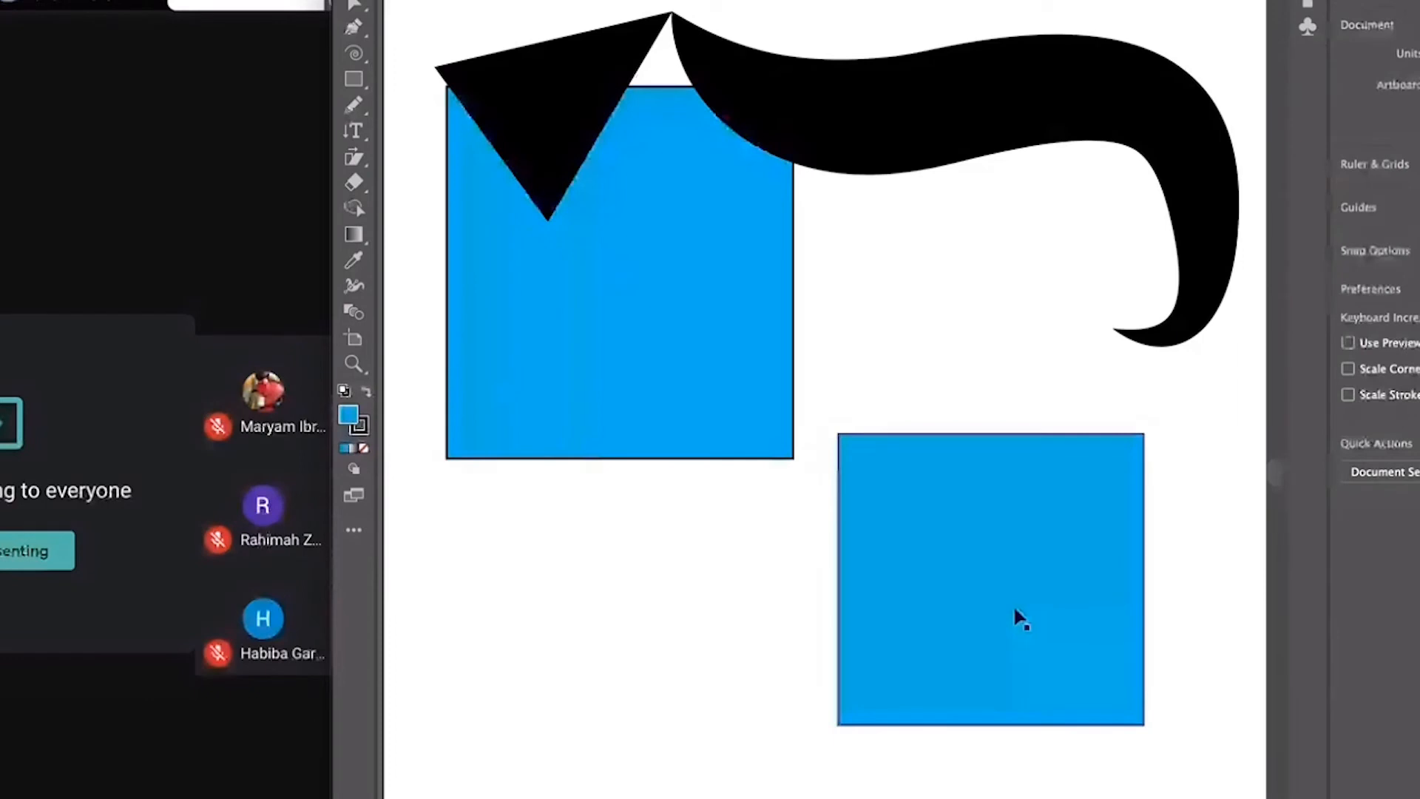
- Remove the black stroke from the smaller blue square and deselect it
{"action": "key", "text": "x"}
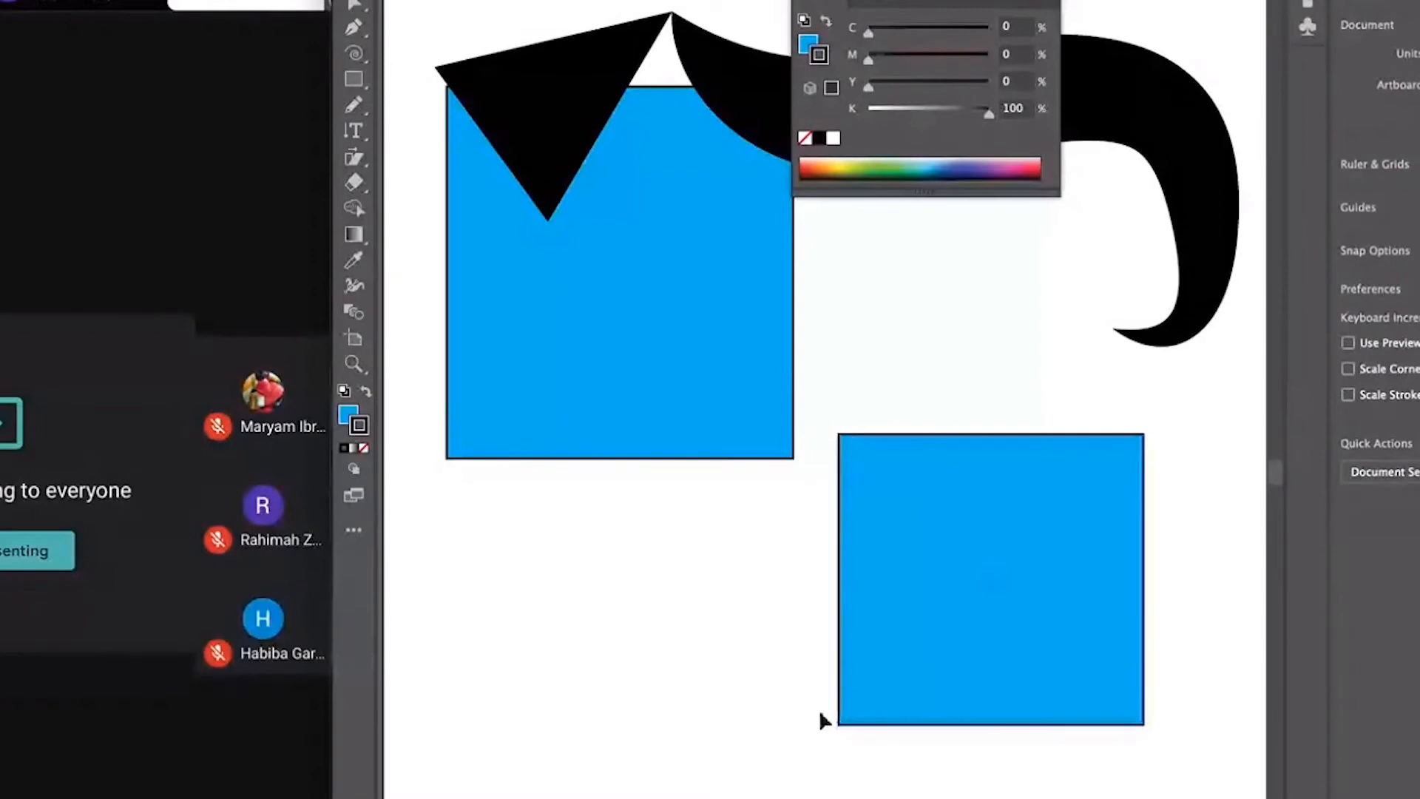
{"action": "left_click", "coordinate": [365, 449]}
{"action": "left_click", "coordinate": [875, 521]}
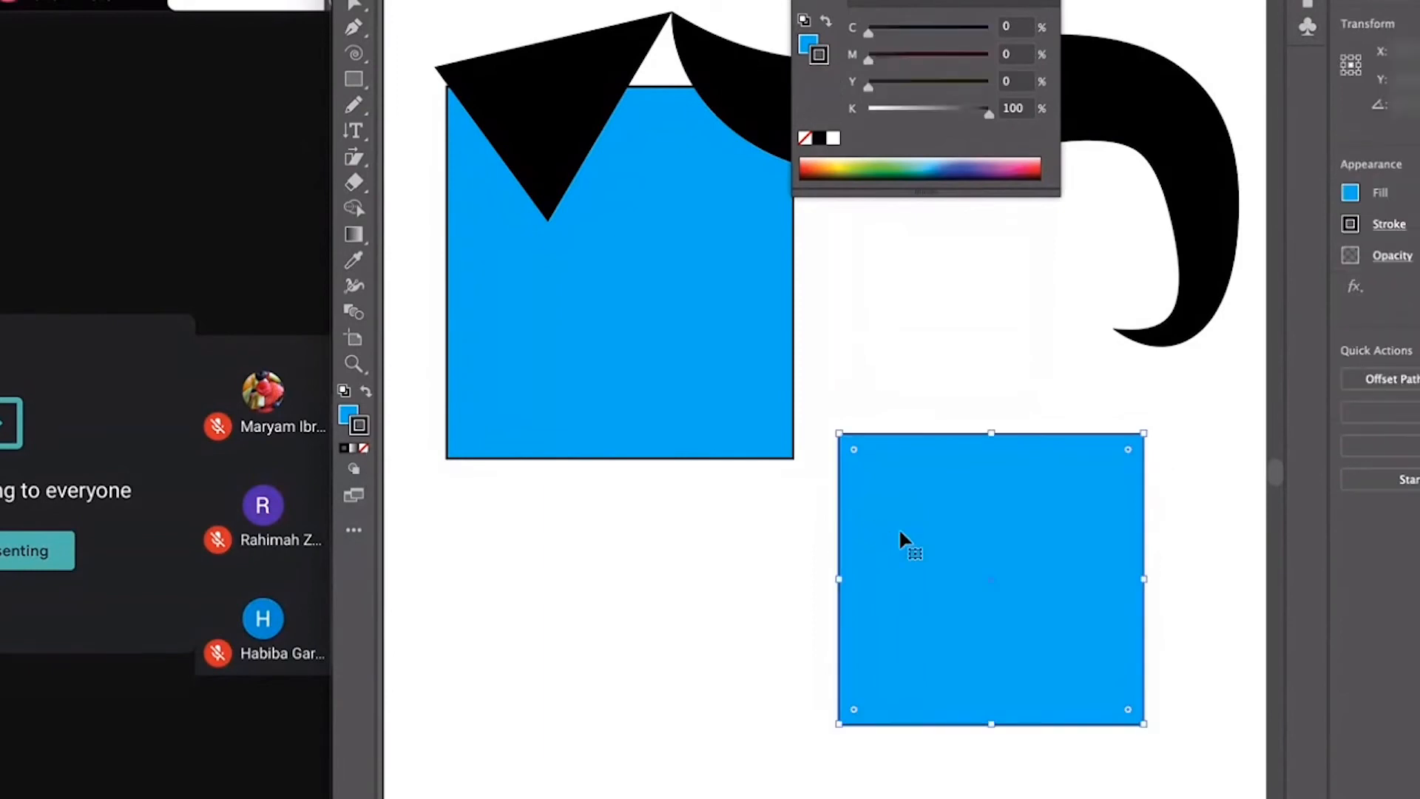
{"action": "left_click", "coordinate": [363, 449]}
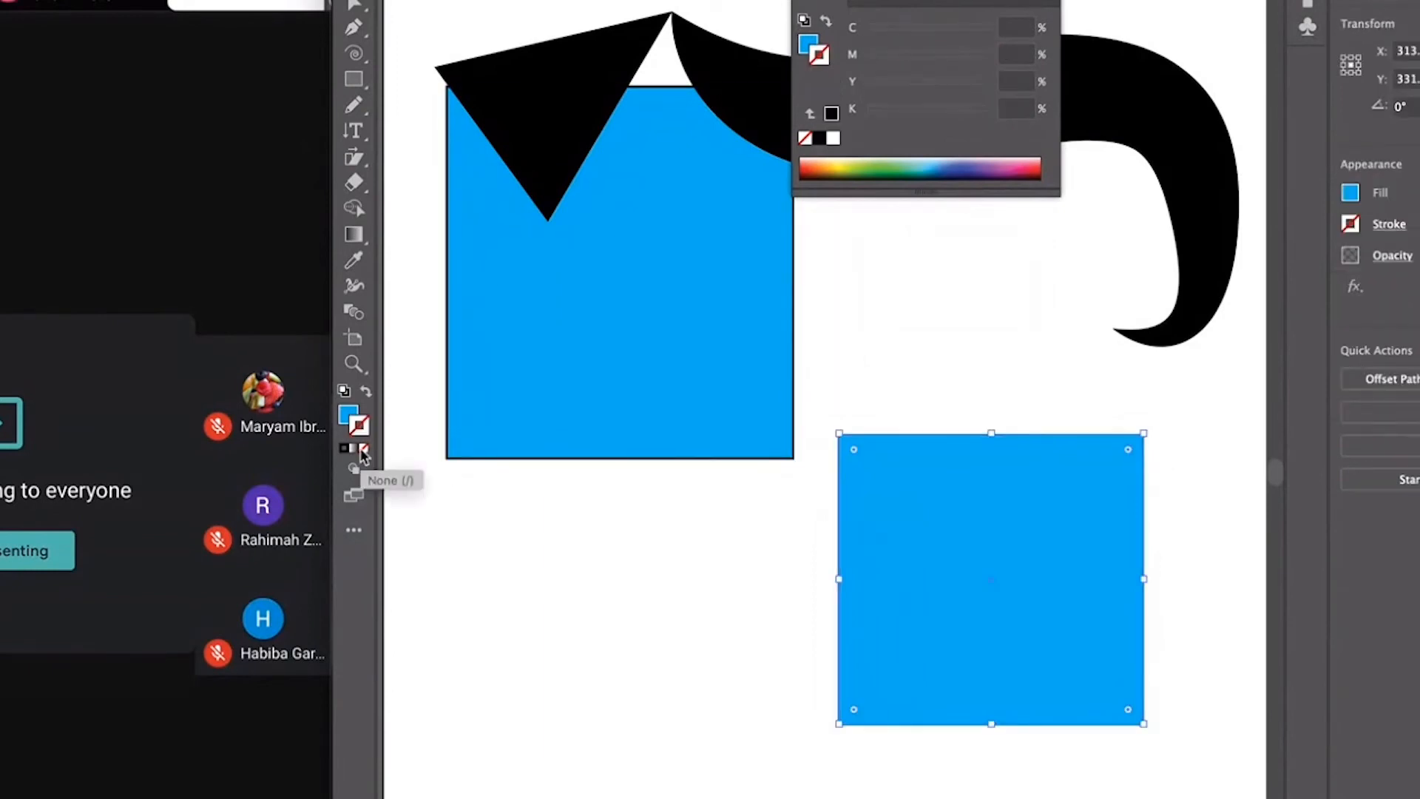
{"action": "left_click", "coordinate": [601, 623]}
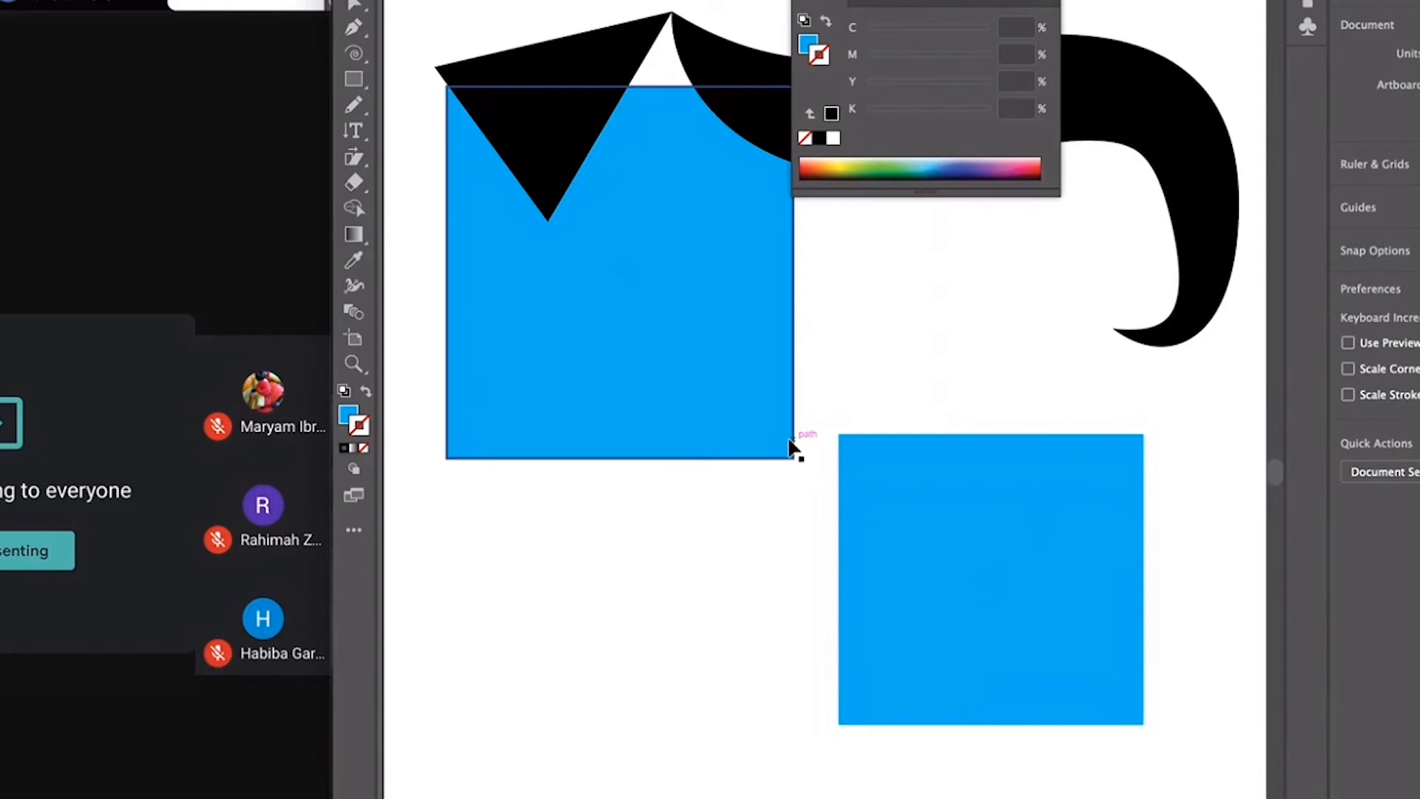
{"action": "left_click", "coordinate": [162, 756]}
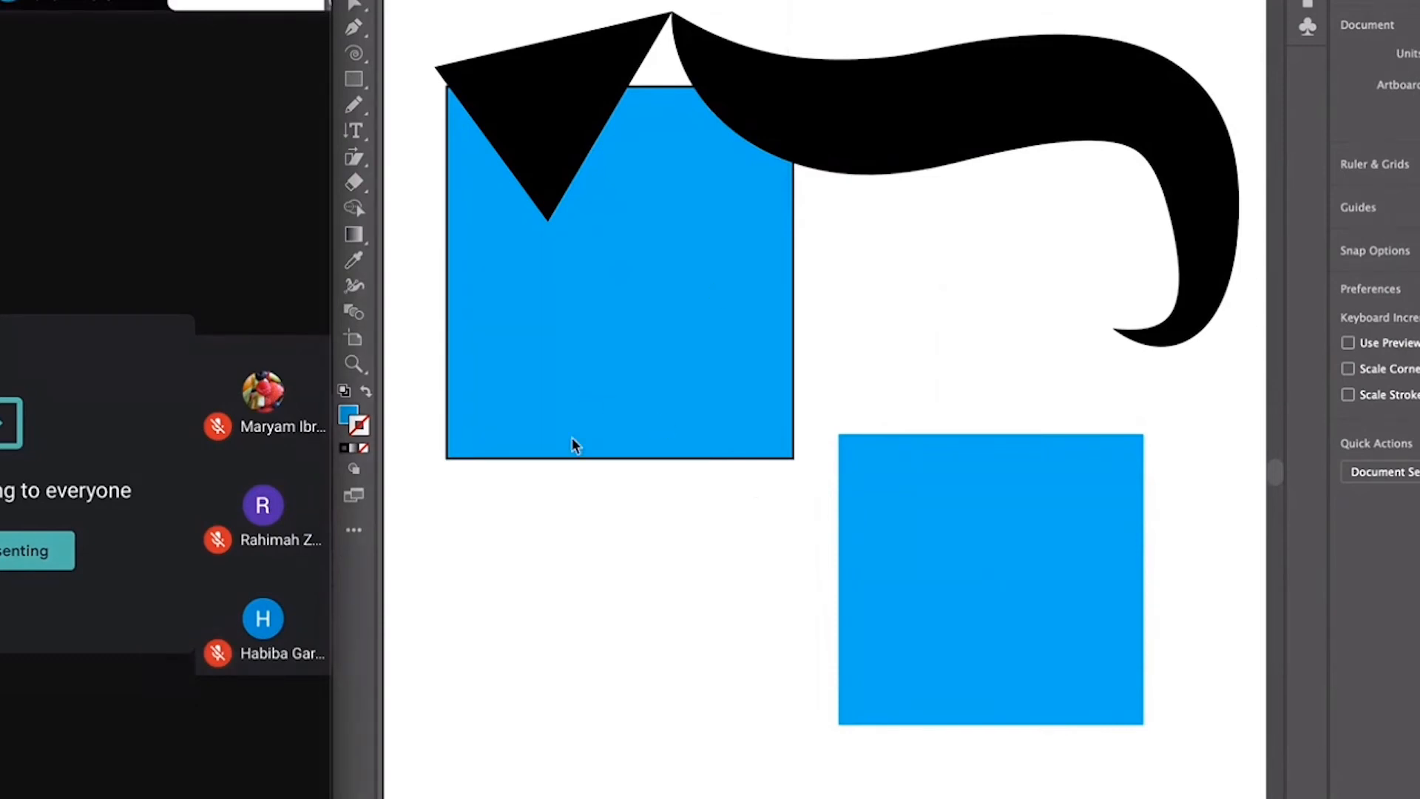
- Set the smaller square's fill to None
{"action": "left_click", "coordinate": [352, 414]}
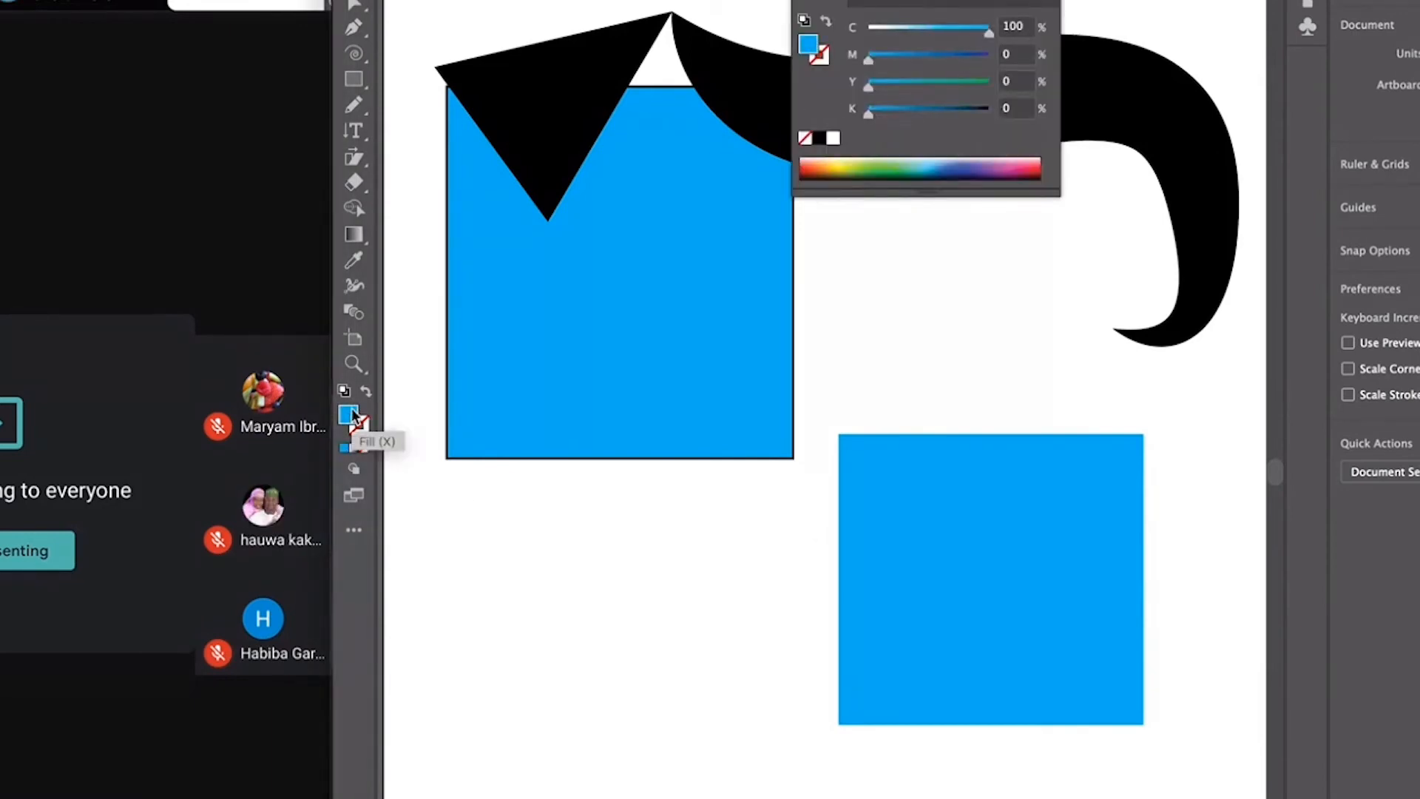
{"action": "left_click", "coordinate": [364, 448]}
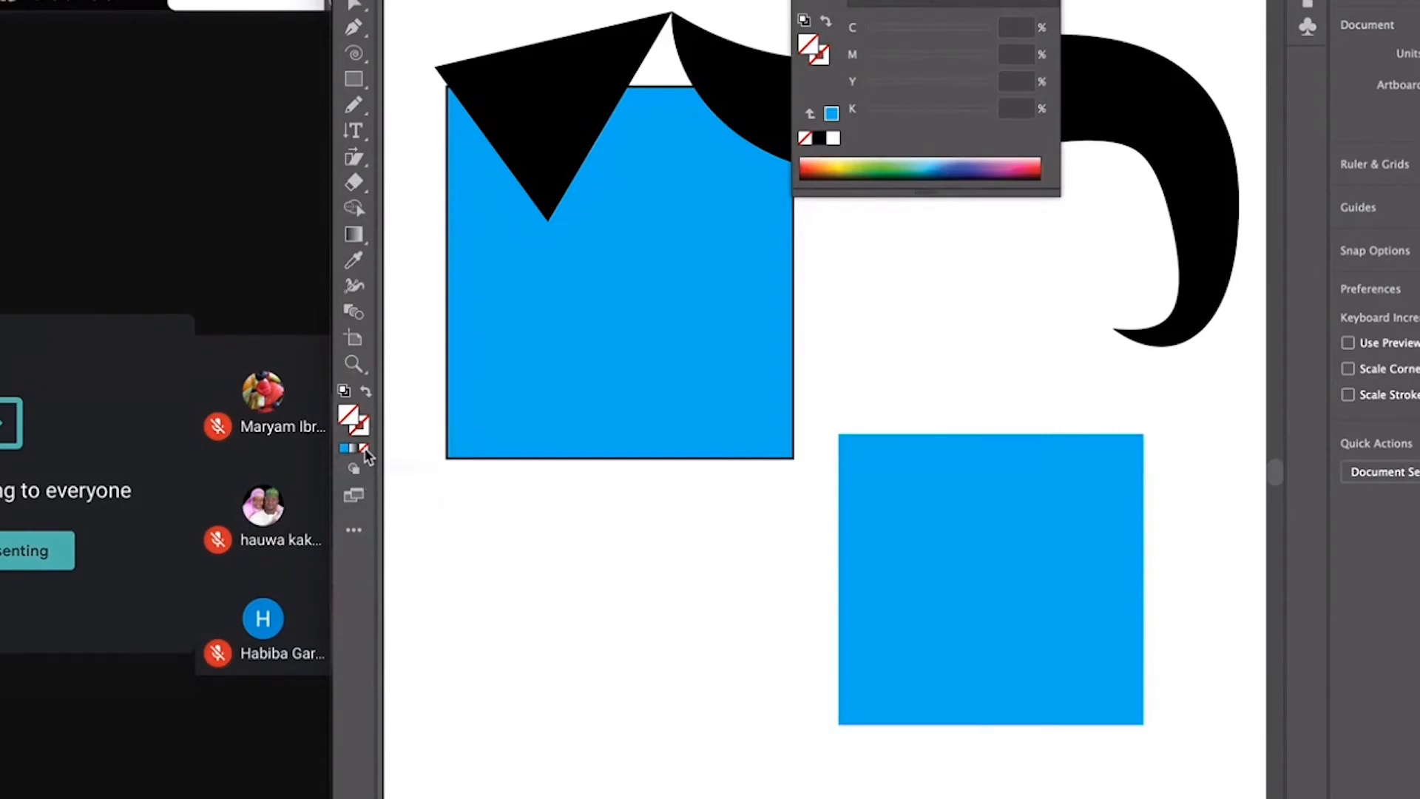
{"action": "left_click", "coordinate": [983, 636]}
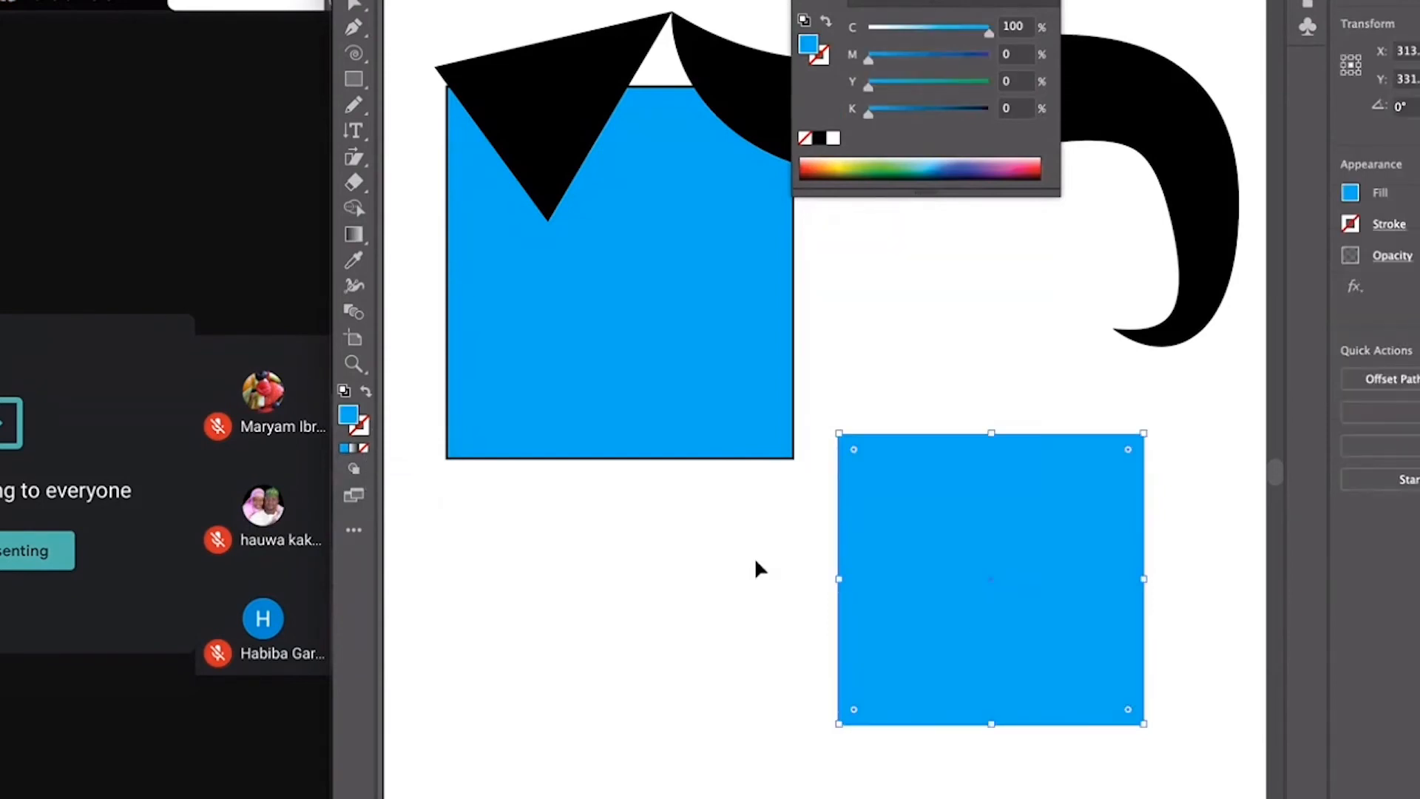
{"action": "left_click", "coordinate": [367, 449]}
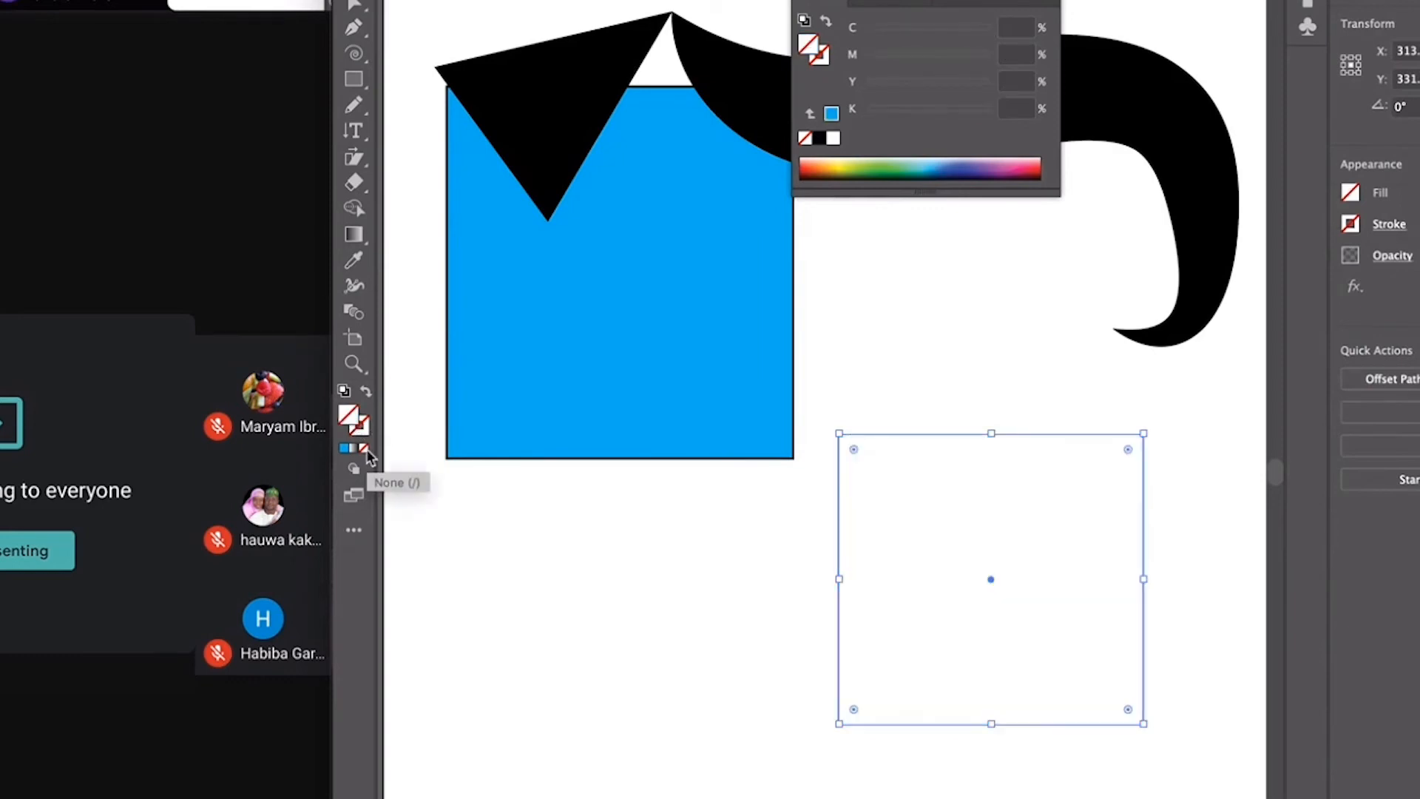
- Fill the smaller square with a dark reddish brown (C 54.13, M 71.62, Y 64.41, K 61.87) using the Color Picker
{"action": "double_click", "coordinate": [349, 416]}
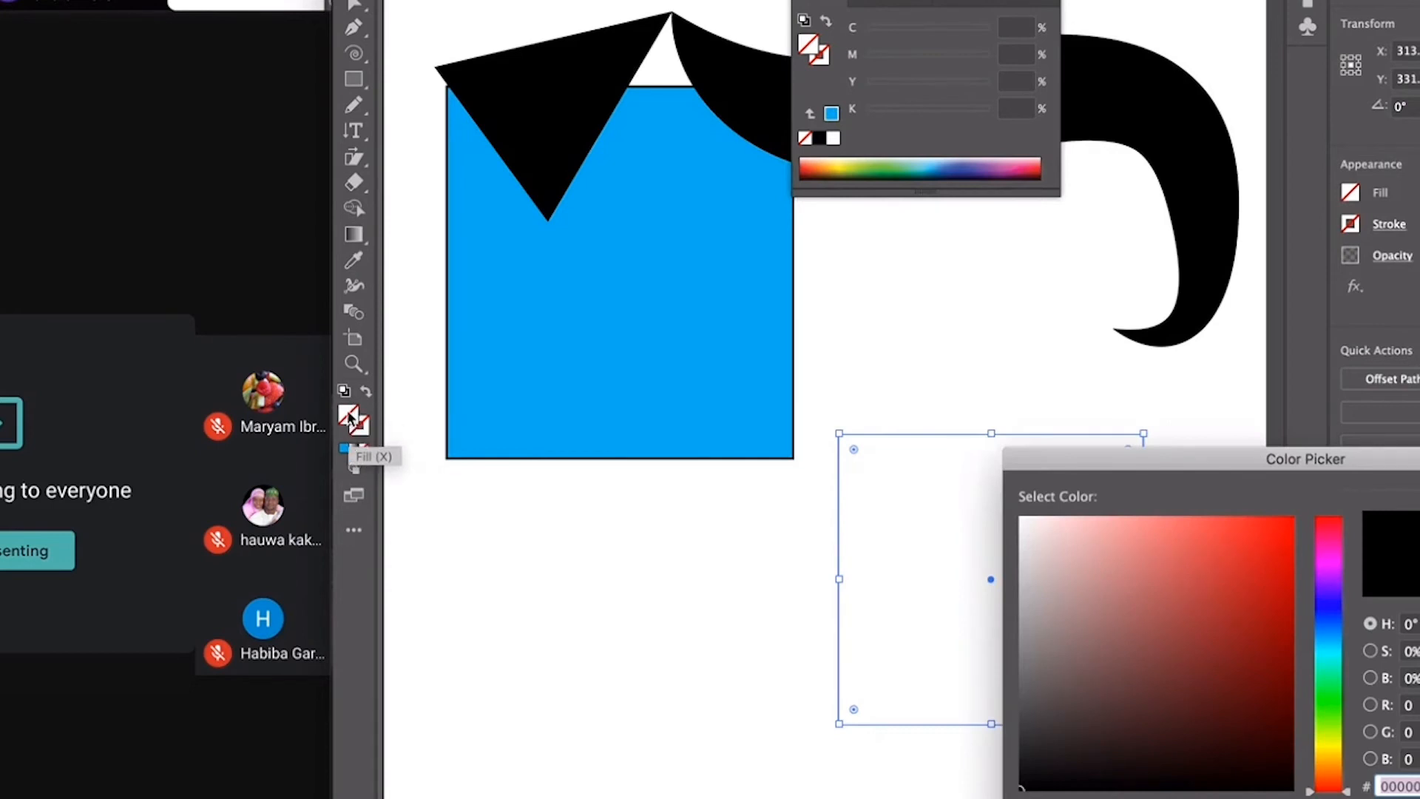
{"action": "left_click_drag", "start_coordinate": [1255, 464], "coordinate": [1029, 355]}
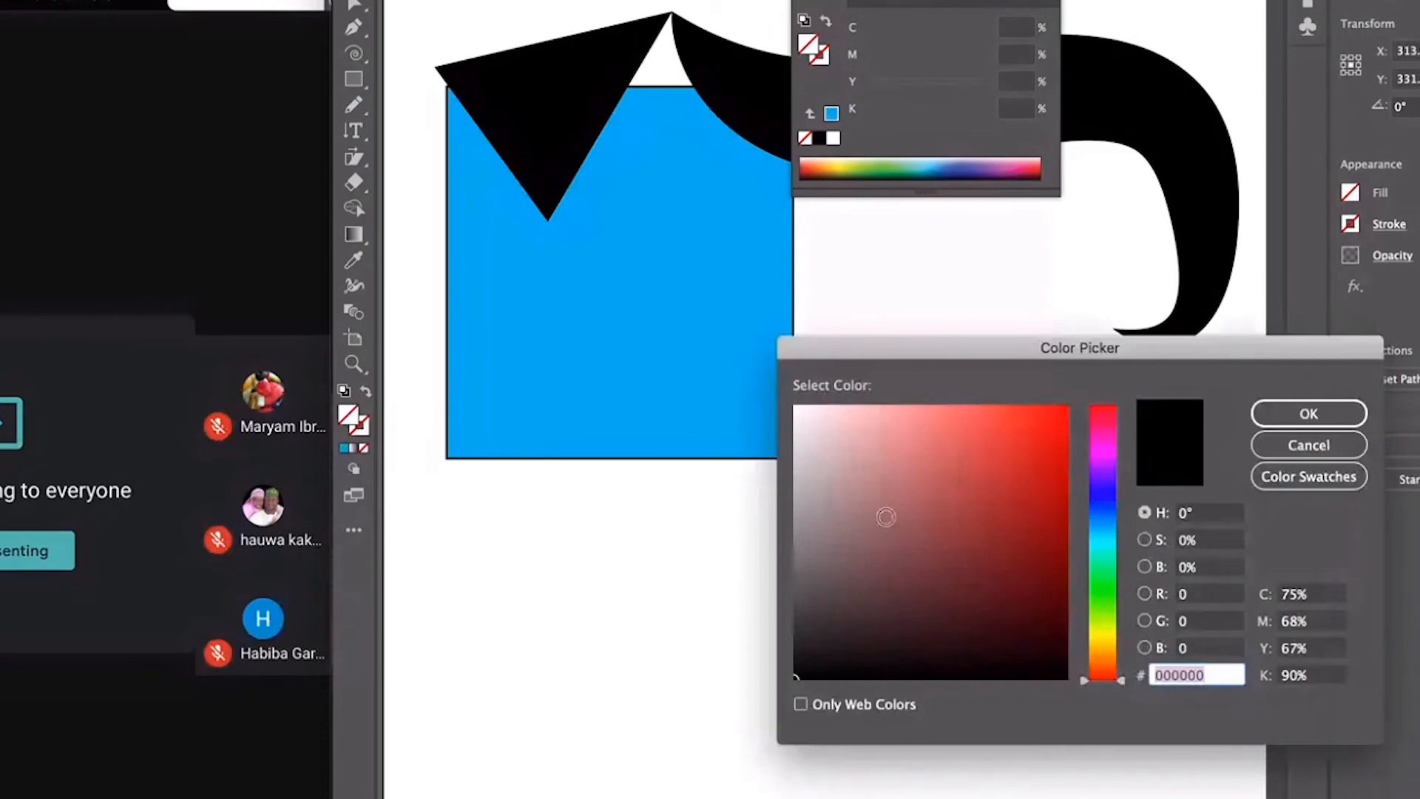
{"action": "left_click", "coordinate": [886, 517]}
{"action": "key", "text": "Return"}
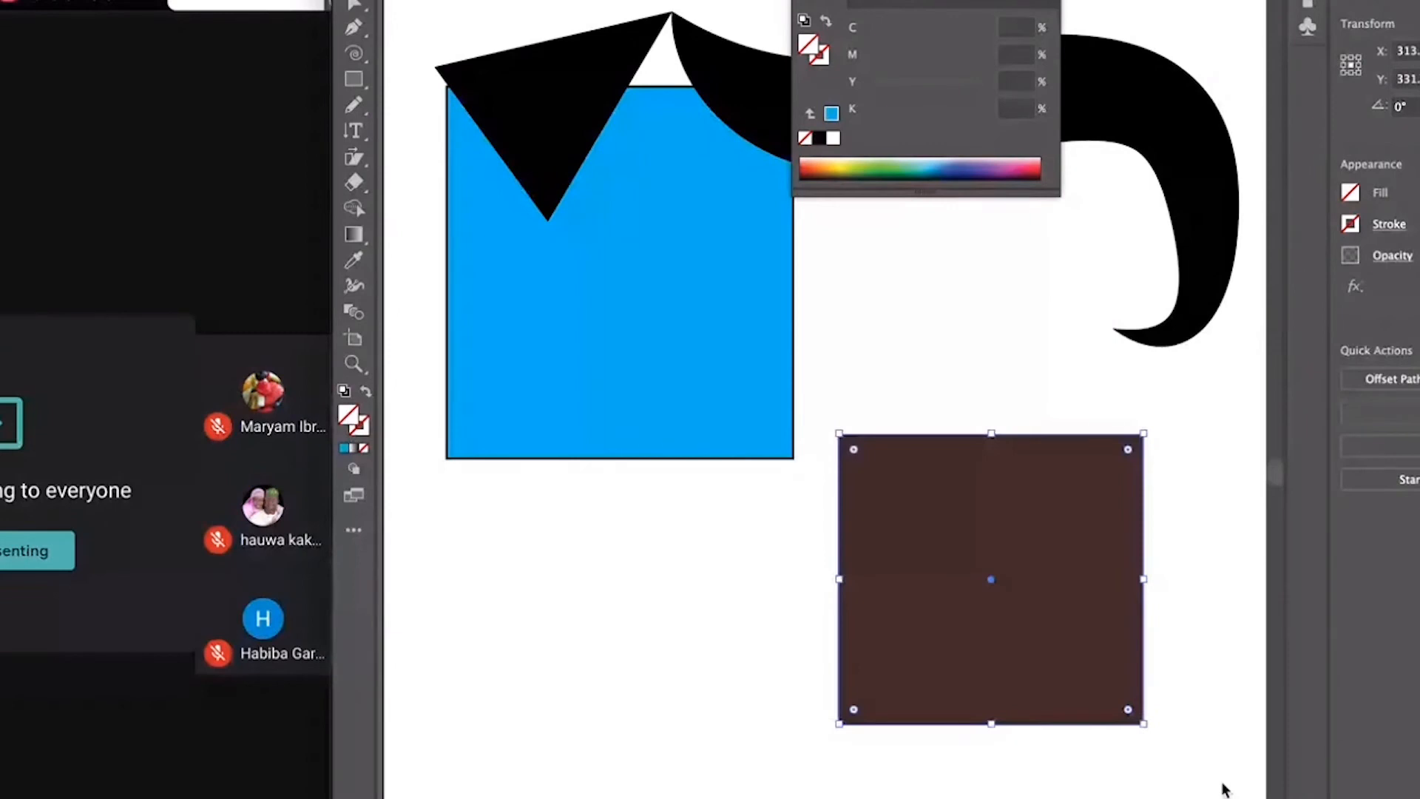
- Look briefly at the Color Guide and reposition the floating Color panel over the right part of the black curve
{"action": "mouse_move", "coordinate": [951, 2]}
{"action": "left_mouse_down"}
{"action": "mouse_move", "coordinate": [1094, 11]}
{"action": "mouse_move", "coordinate": [1110, 64]}
{"action": "mouse_move", "coordinate": [954, 28]}
{"action": "mouse_move", "coordinate": [966, 21]}
{"action": "left_mouse_up"}
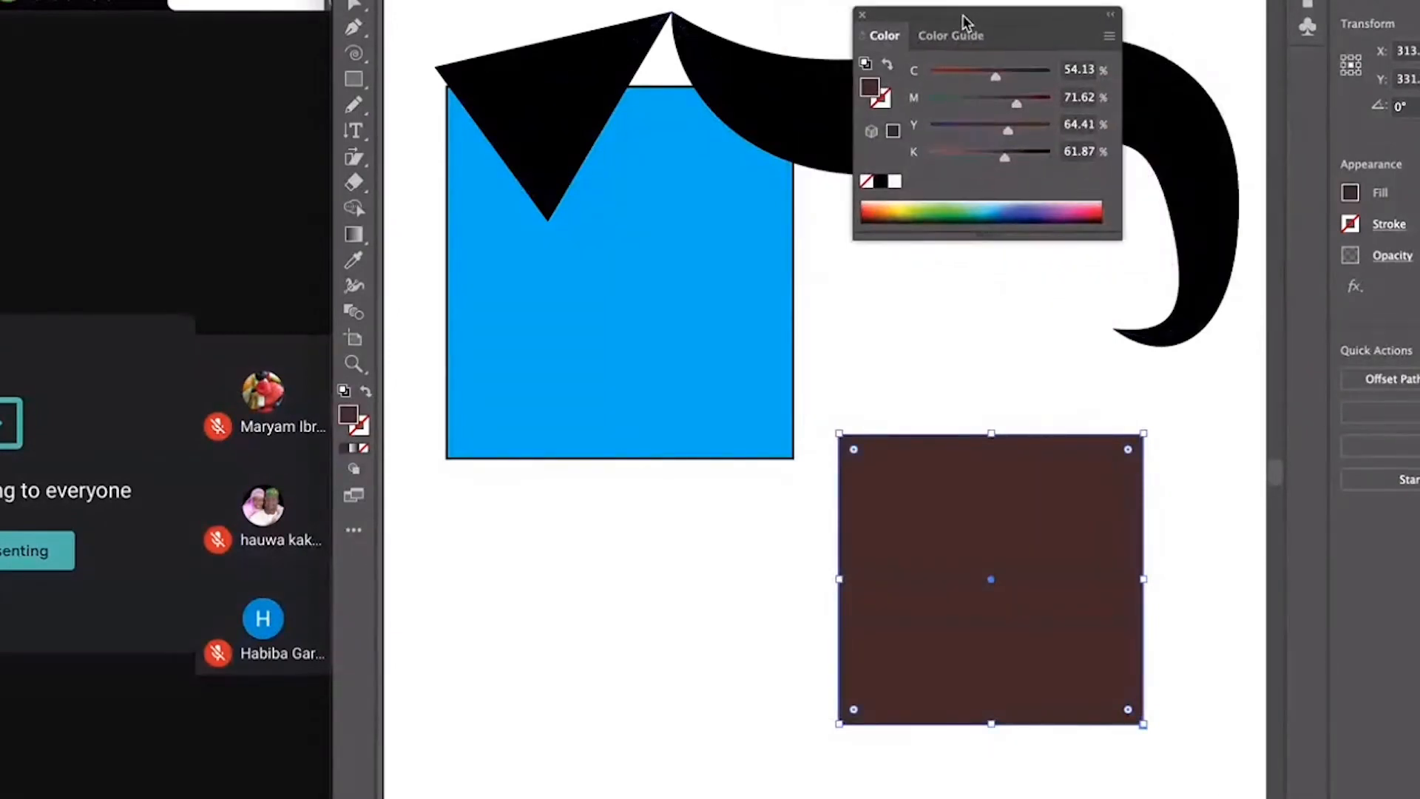
{"action": "left_click", "coordinate": [955, 34]}
{"action": "left_click", "coordinate": [884, 36]}
{"action": "left_click_drag", "start_coordinate": [967, 15], "coordinate": [1378, 39]}
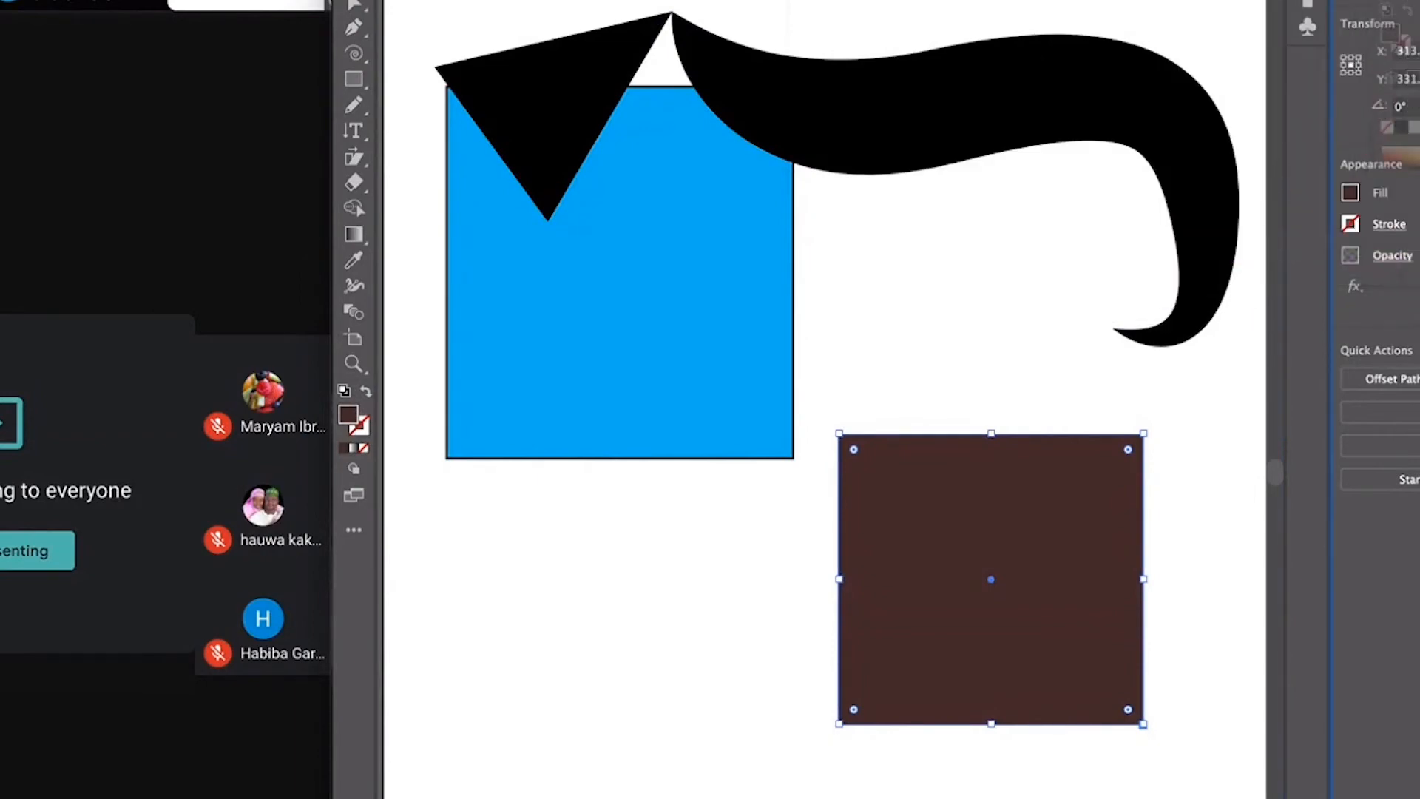
{"action": "left_click_drag", "start_coordinate": [1377, 38], "coordinate": [1145, 24]}
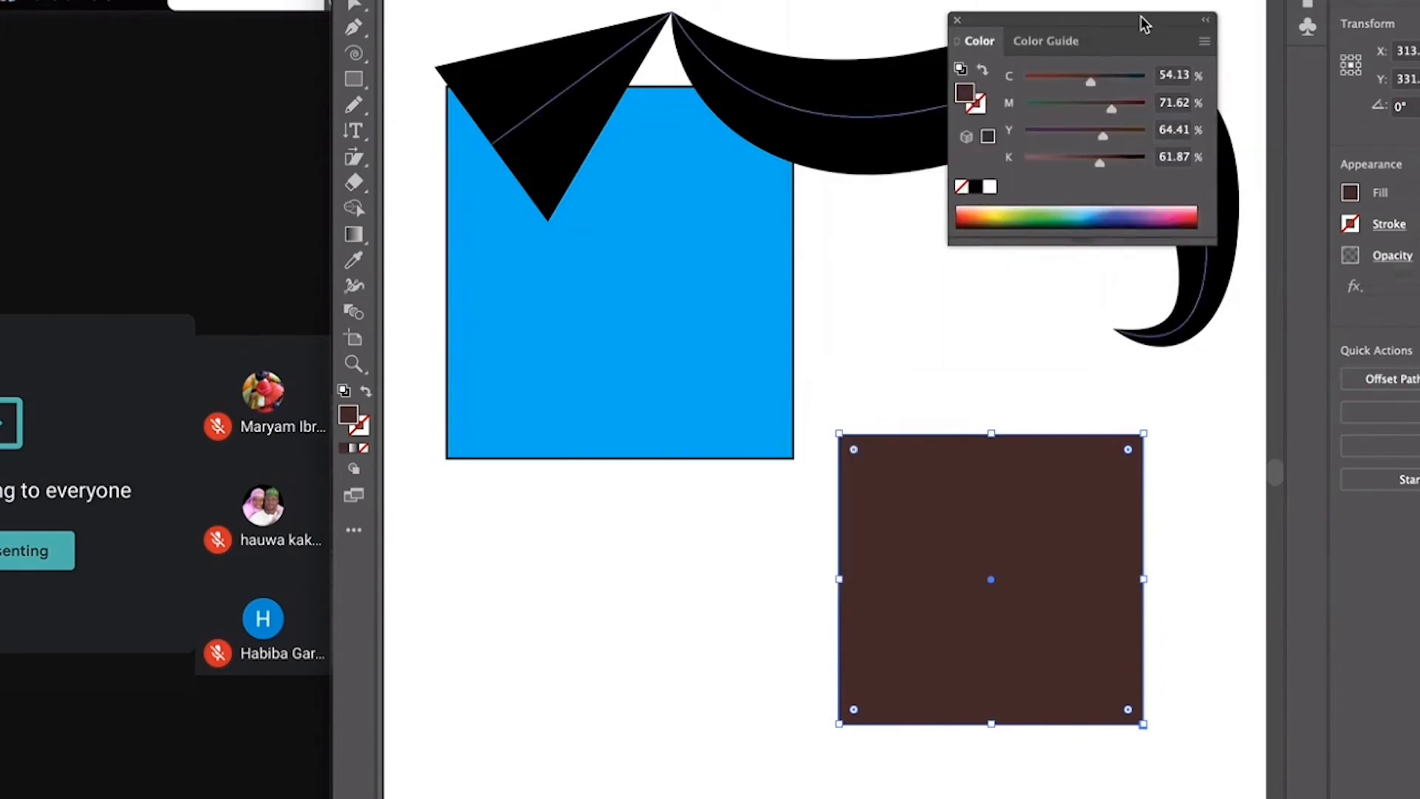
{"action": "left_click", "coordinate": [732, 694]}
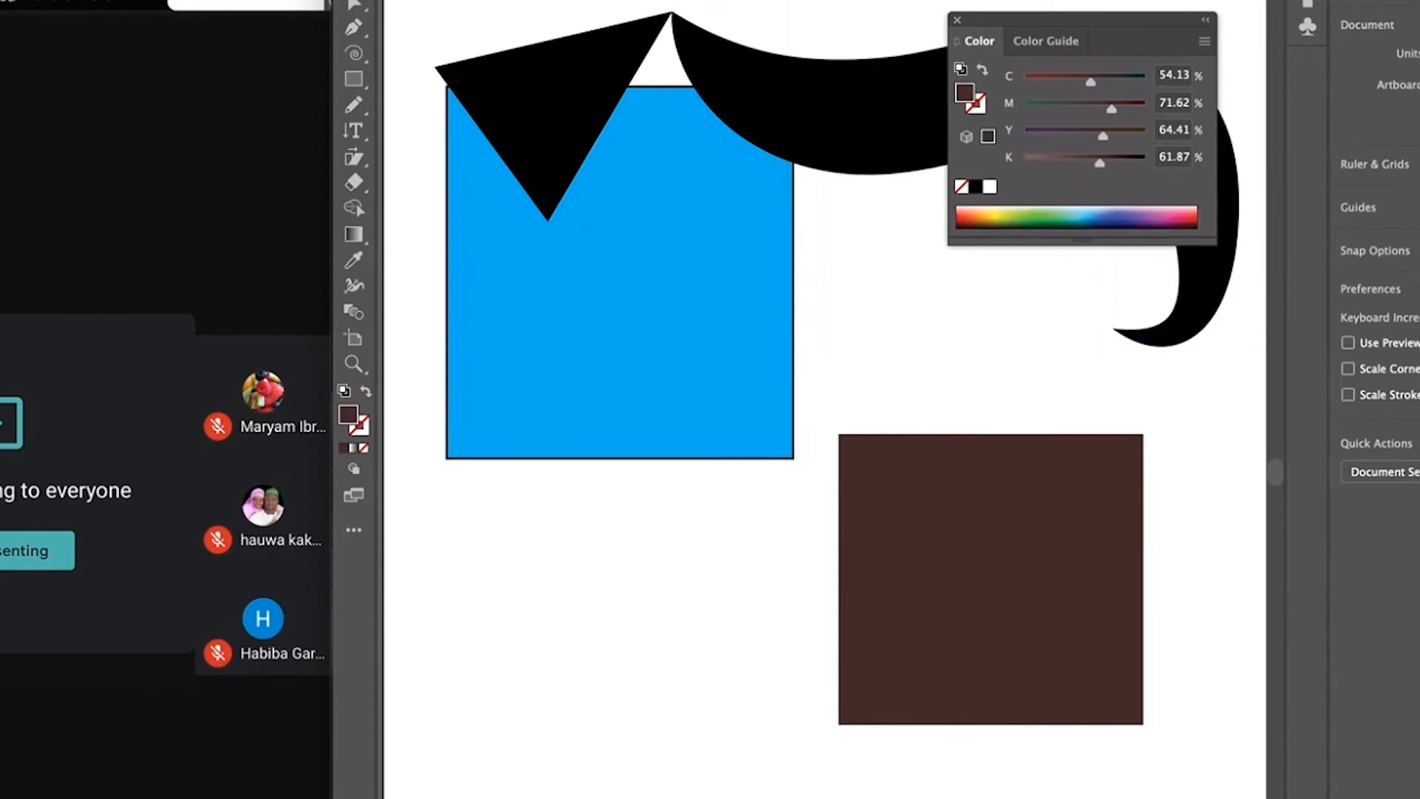
{"action": "left_click_drag", "start_coordinate": [1097, 25], "coordinate": [1095, 0]}
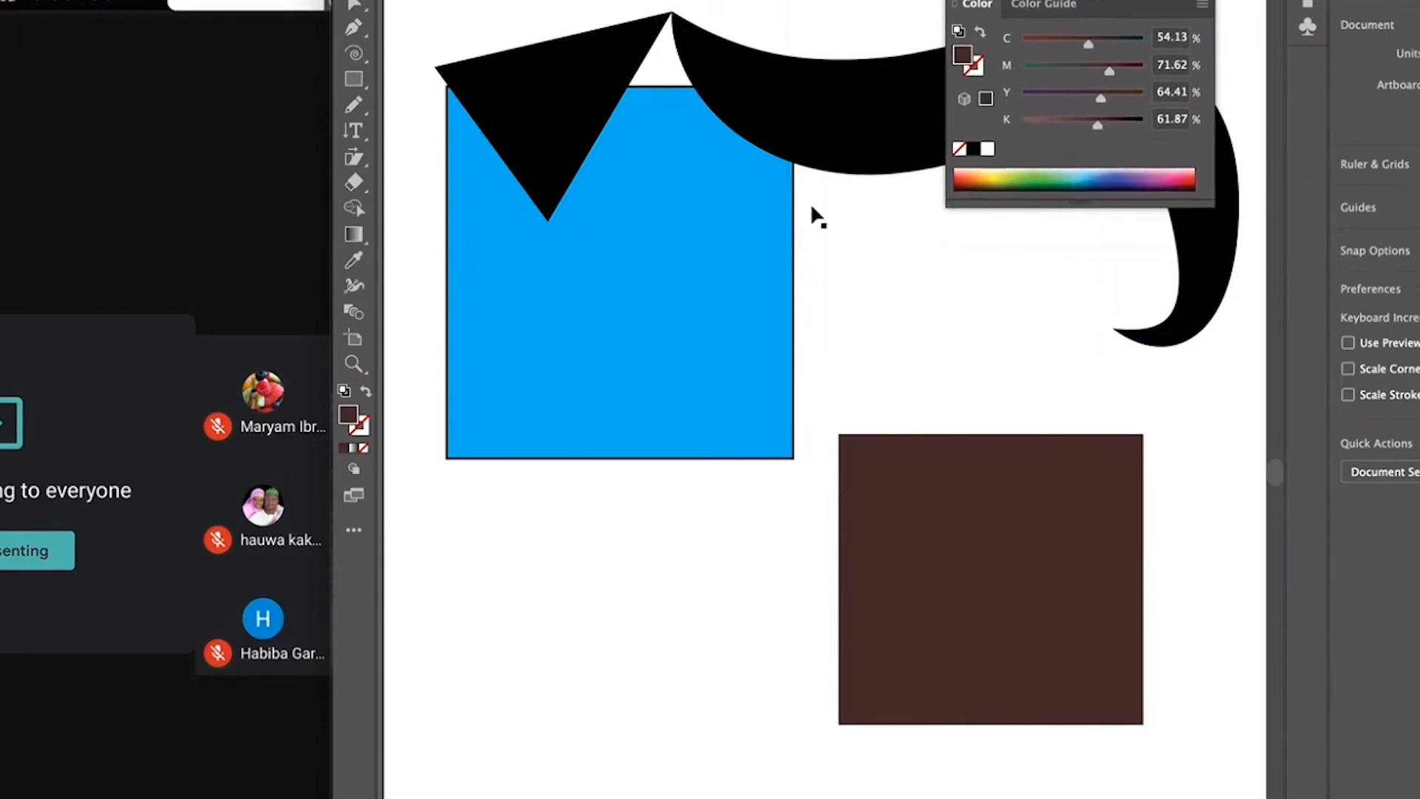
{"action": "scroll", "coordinate": [842, 662], "scroll_direction": "down", "scroll_amount": 3}
{"action": "scroll", "coordinate": [739, 597], "scroll_direction": "up", "scroll_amount": 3}
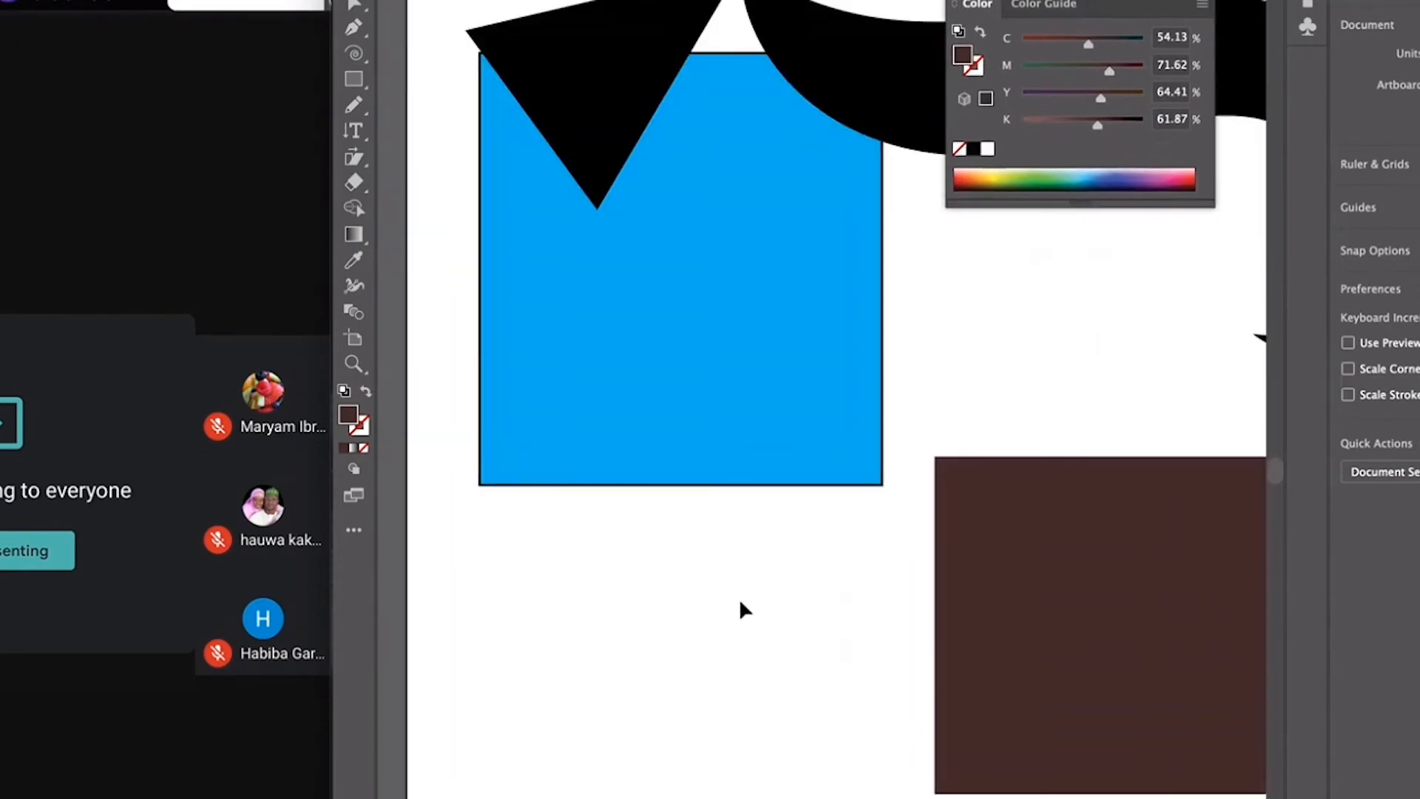
{"action": "scroll", "coordinate": [739, 598], "scroll_direction": "right", "scroll_amount": 3}
{"action": "left_click", "coordinate": [812, 611]}
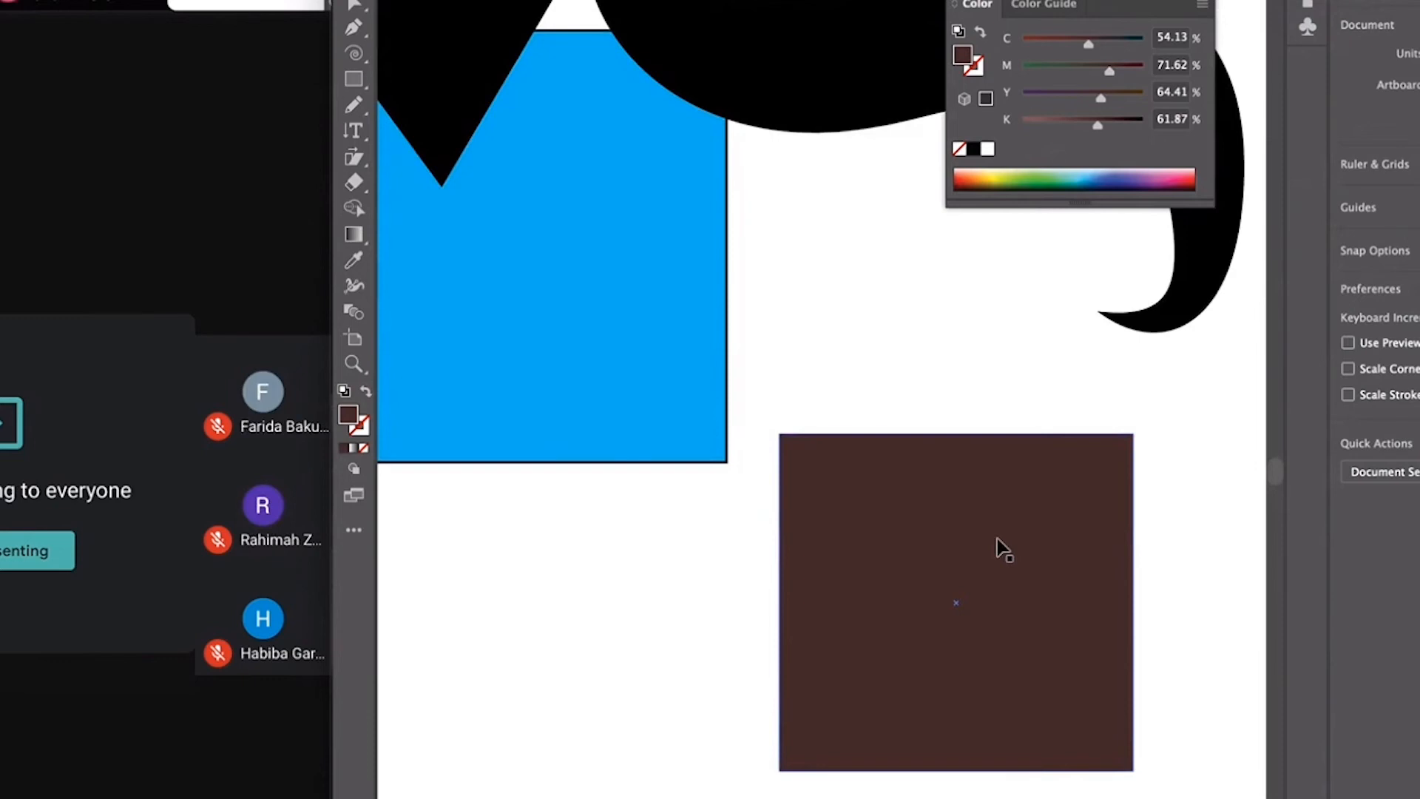
{"action": "key", "text": "super+Tab"}
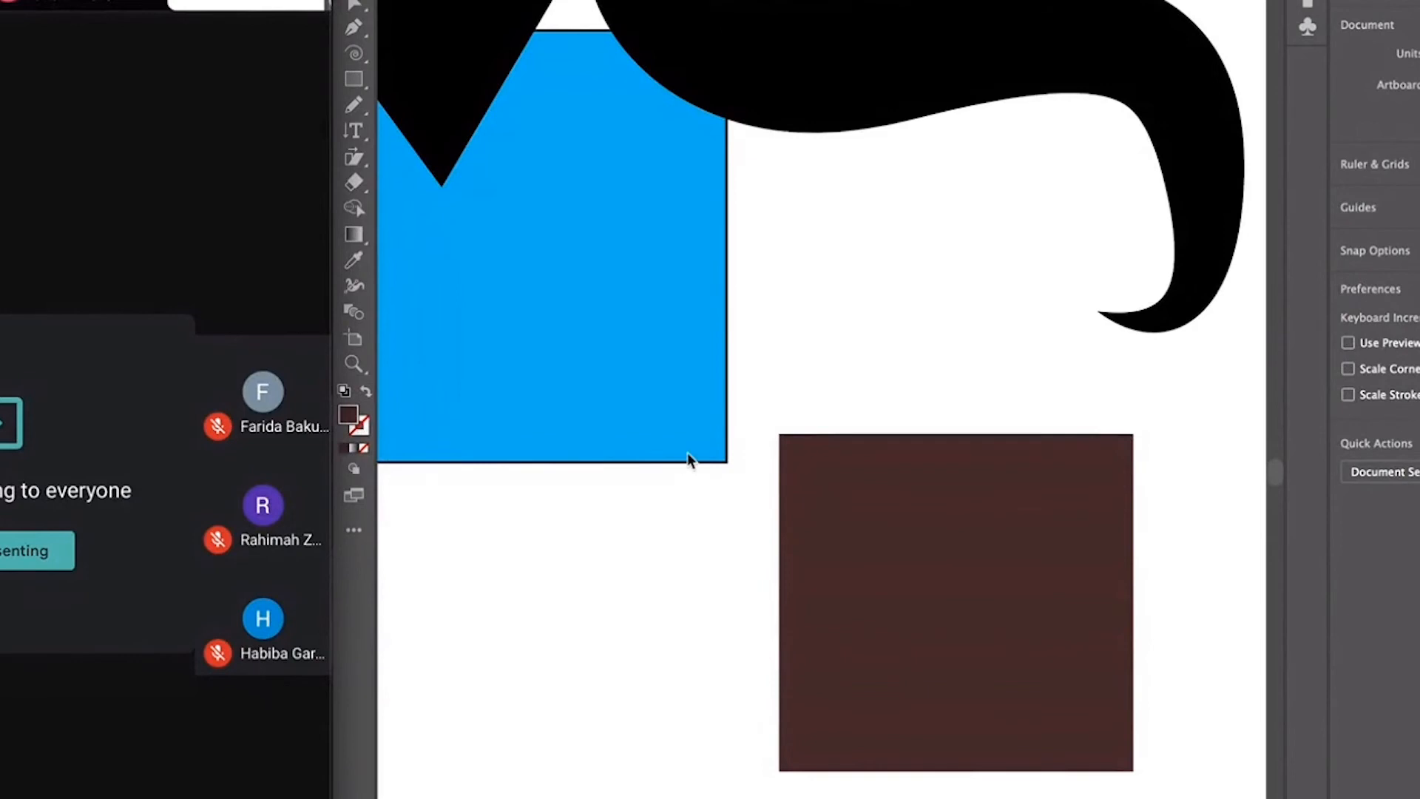
{"action": "left_click", "coordinate": [743, 535]}
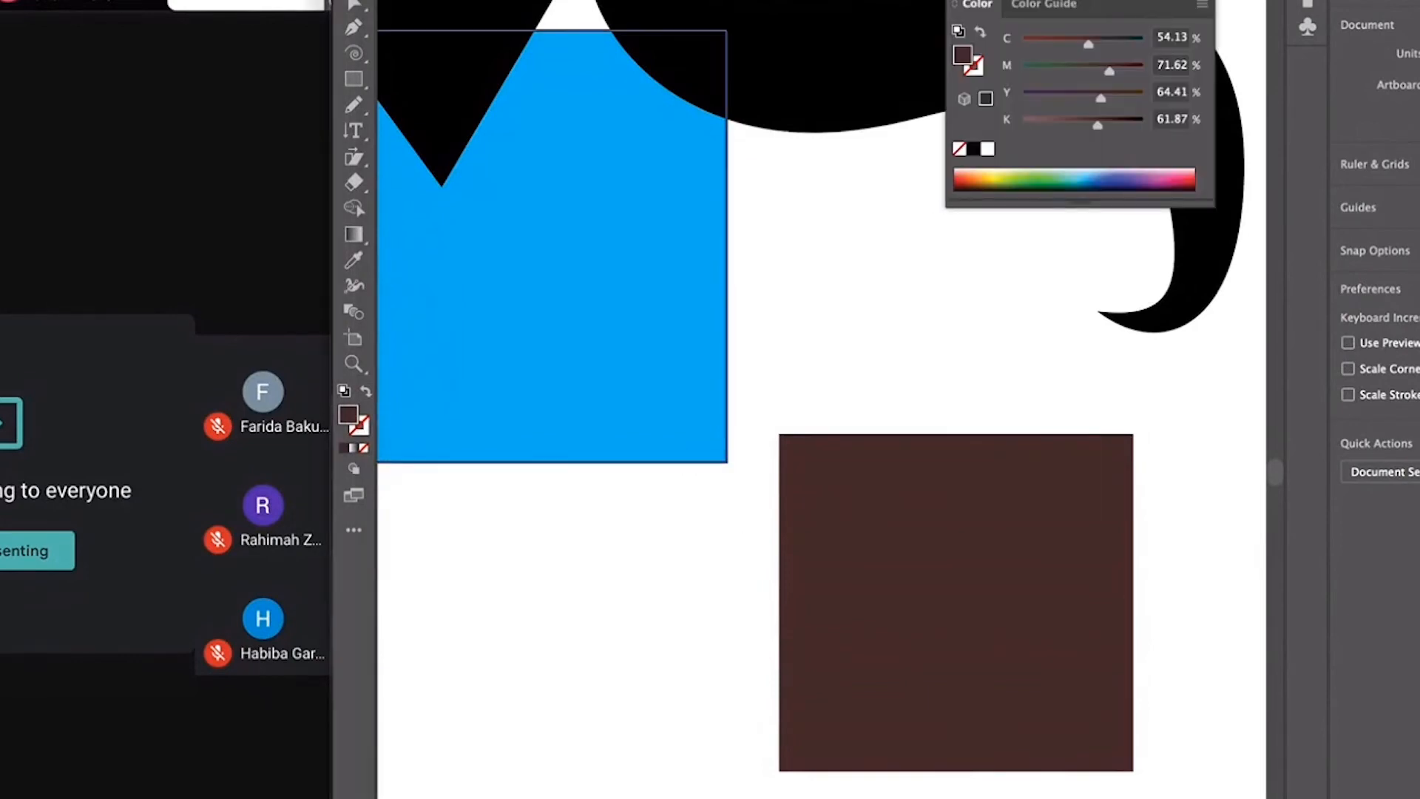
{"action": "key", "text": "super+Tab"}
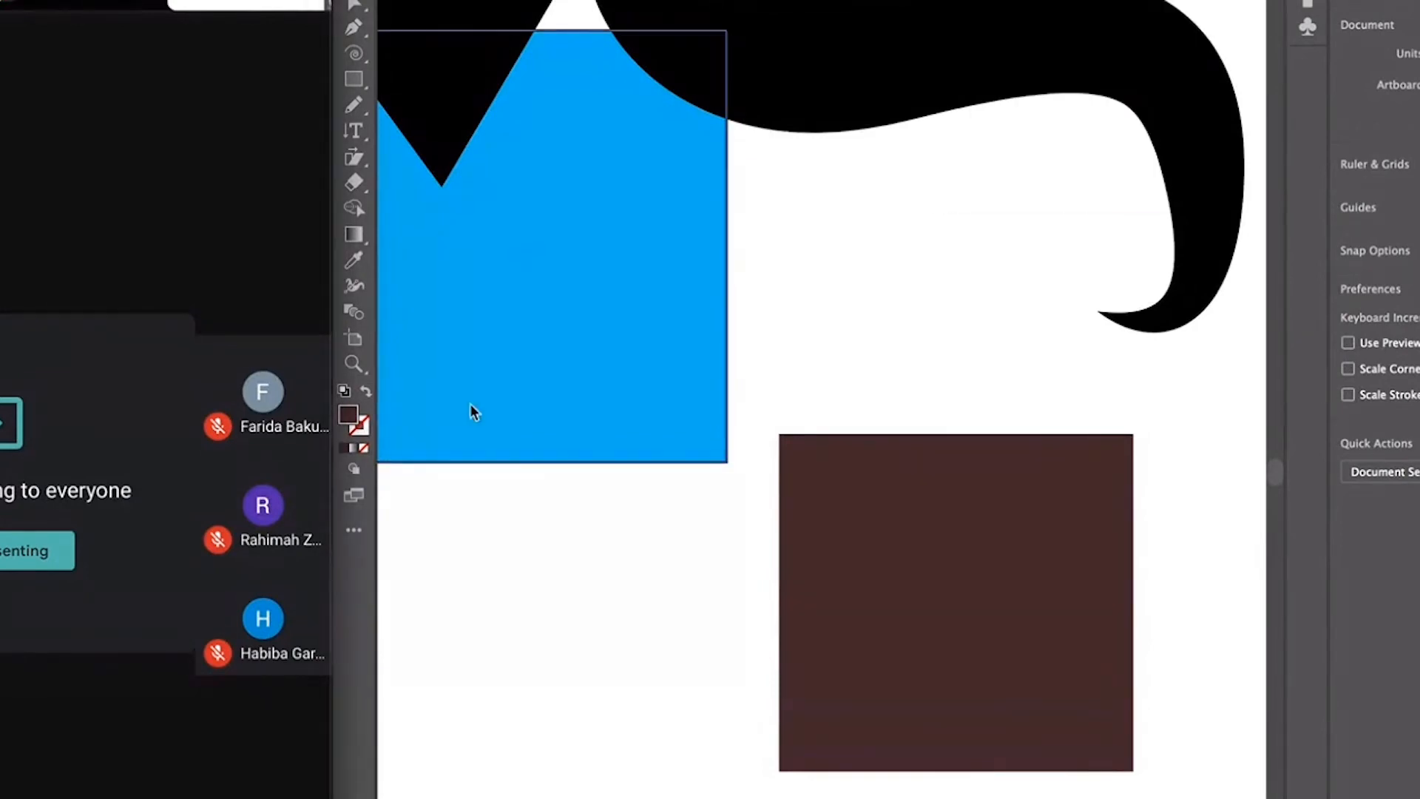
- Move the brown square slightly up and right, keeping it clear of the large blue square
{"action": "left_click", "coordinate": [815, 535]}
{"action": "left_click_drag", "start_coordinate": [872, 540], "coordinate": [815, 441]}
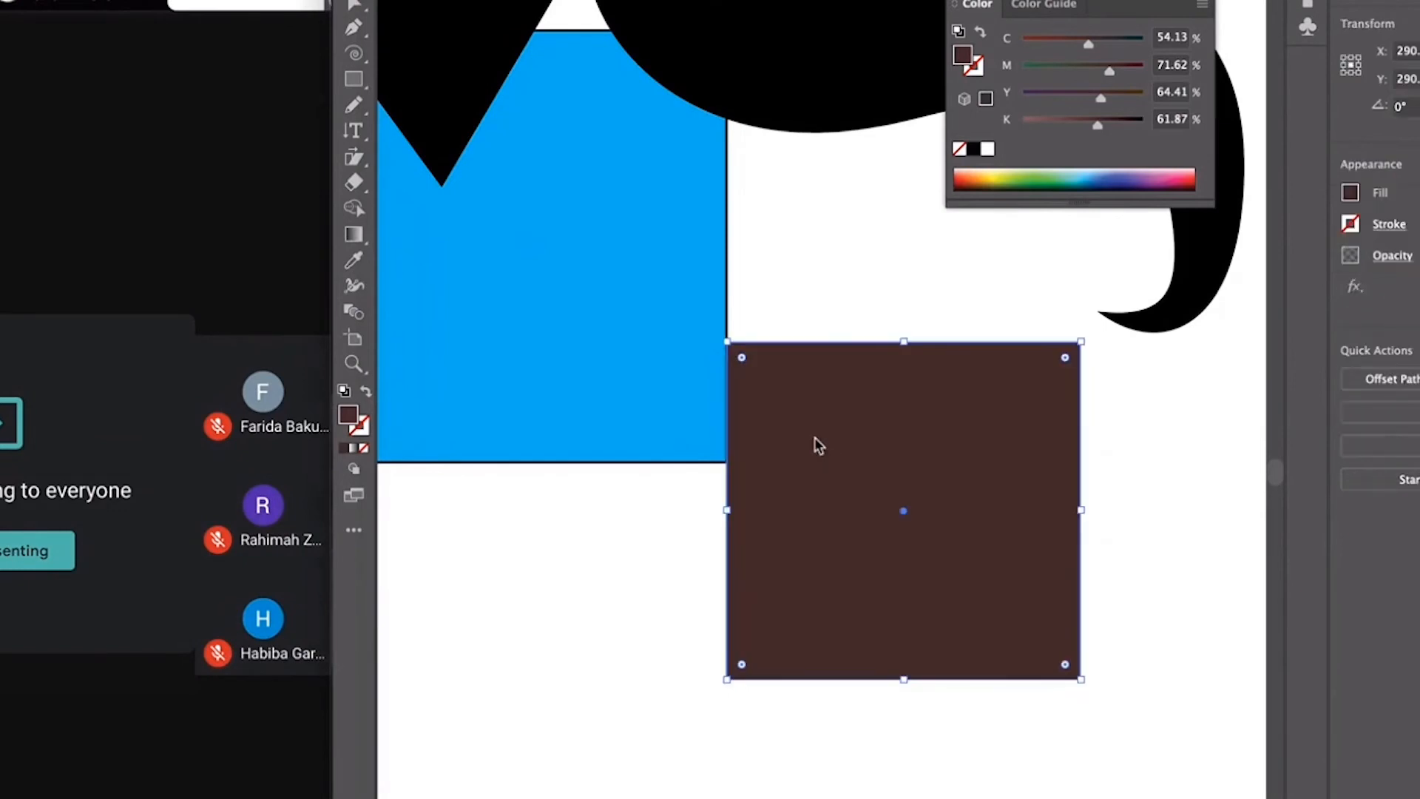
{"action": "left_click_drag", "start_coordinate": [814, 437], "coordinate": [918, 482]}
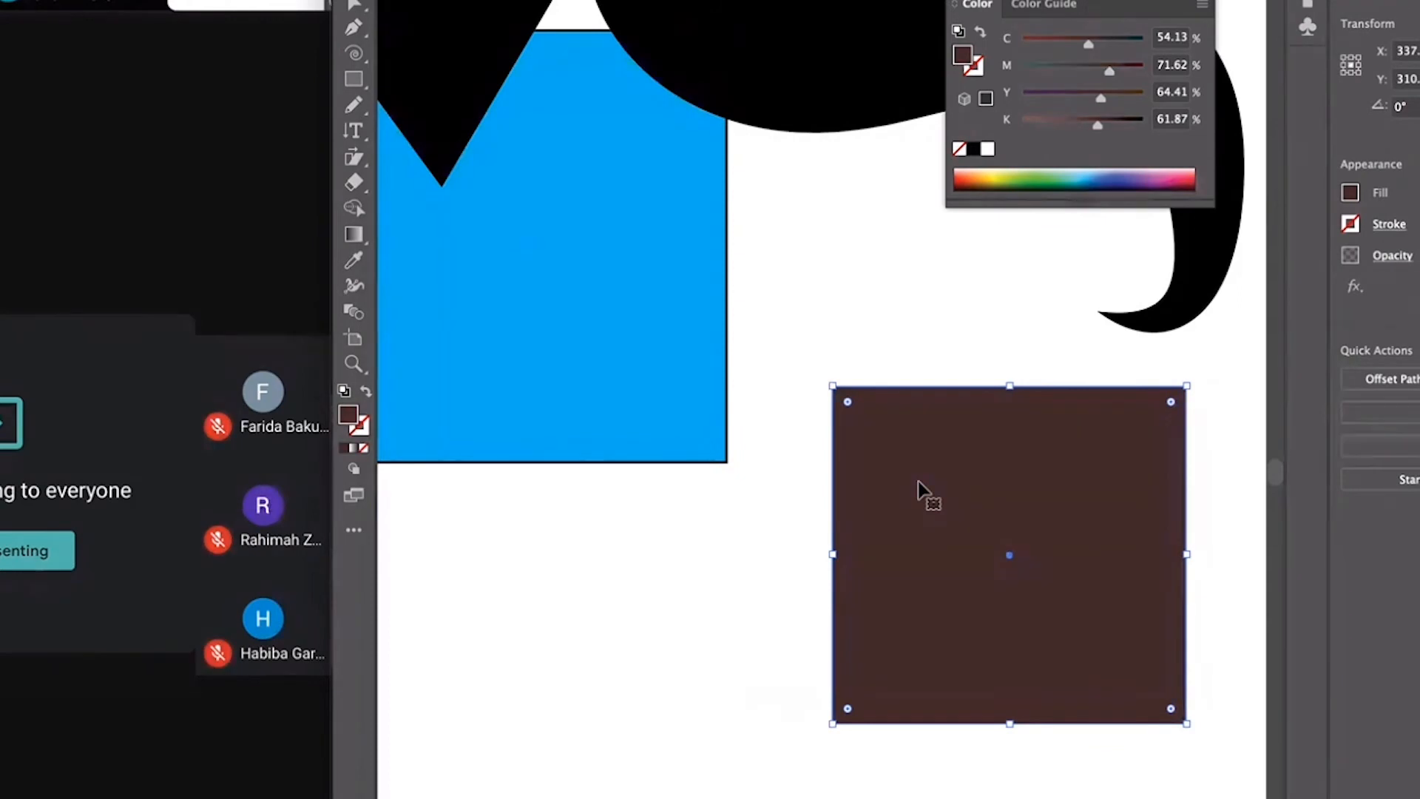
- Move the brown square down and left, below the large blue square, and put away the floating Color panel
{"action": "key", "text": "super+shift+a"}
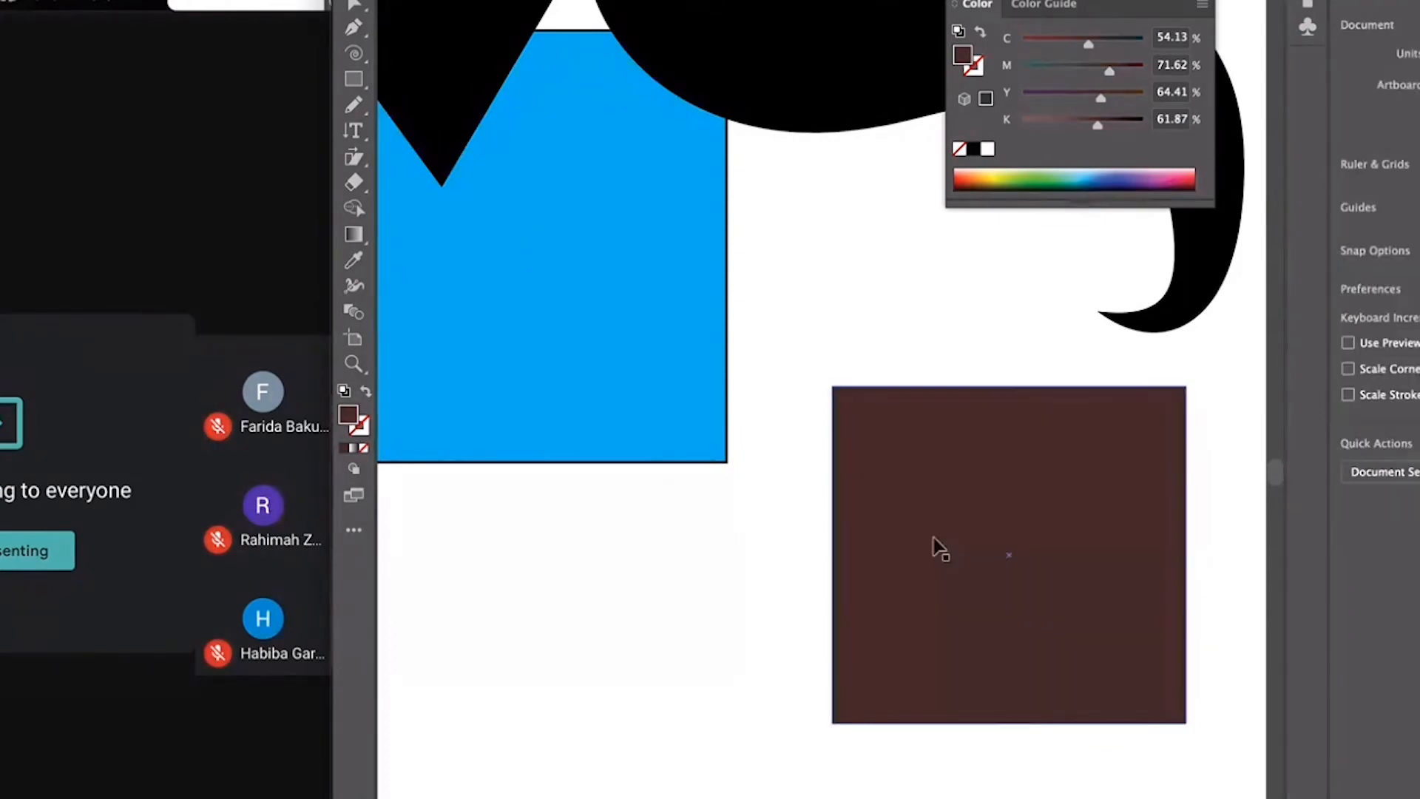
{"action": "left_click_drag", "start_coordinate": [933, 548], "coordinate": [698, 675]}
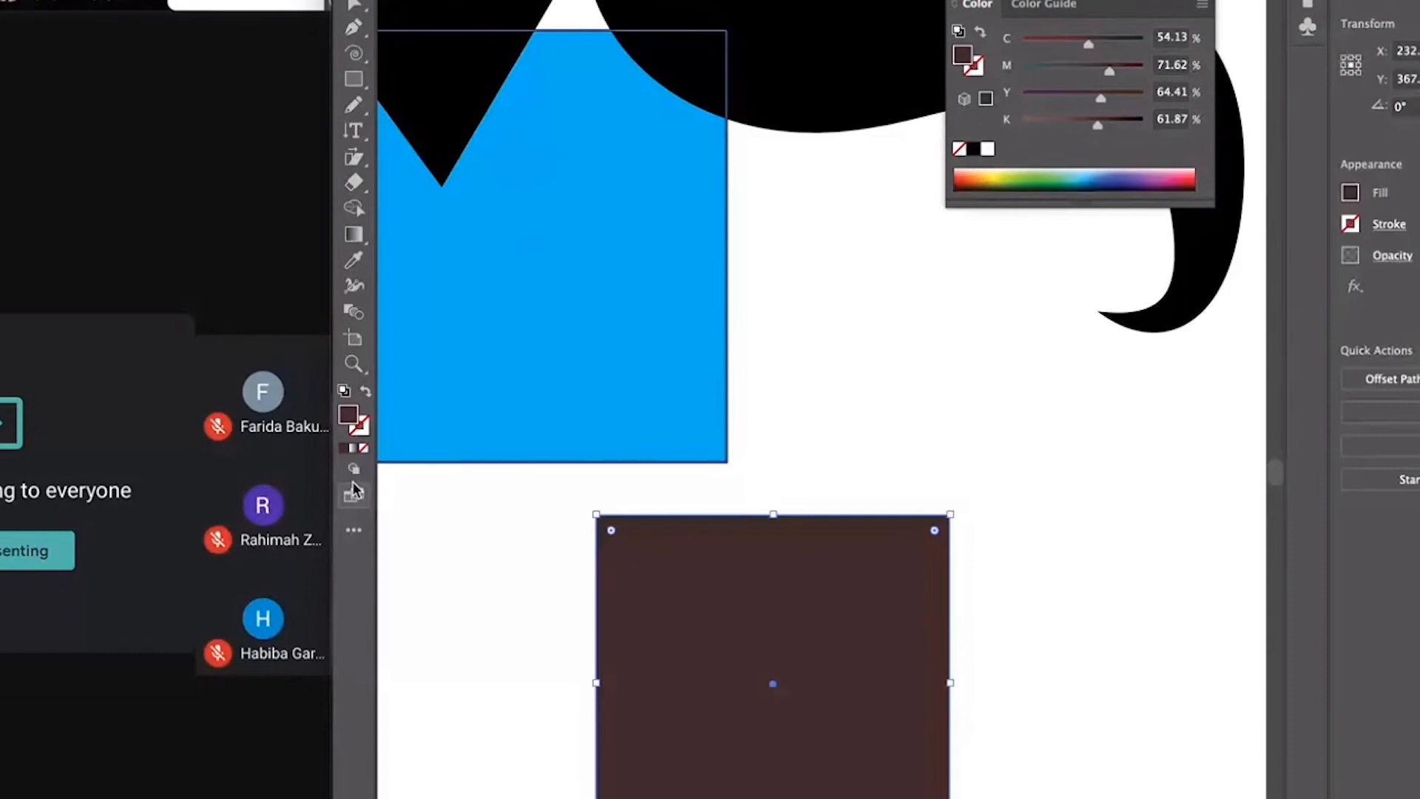
{"action": "left_click_drag", "start_coordinate": [1060, 2], "coordinate": [1309, 71]}
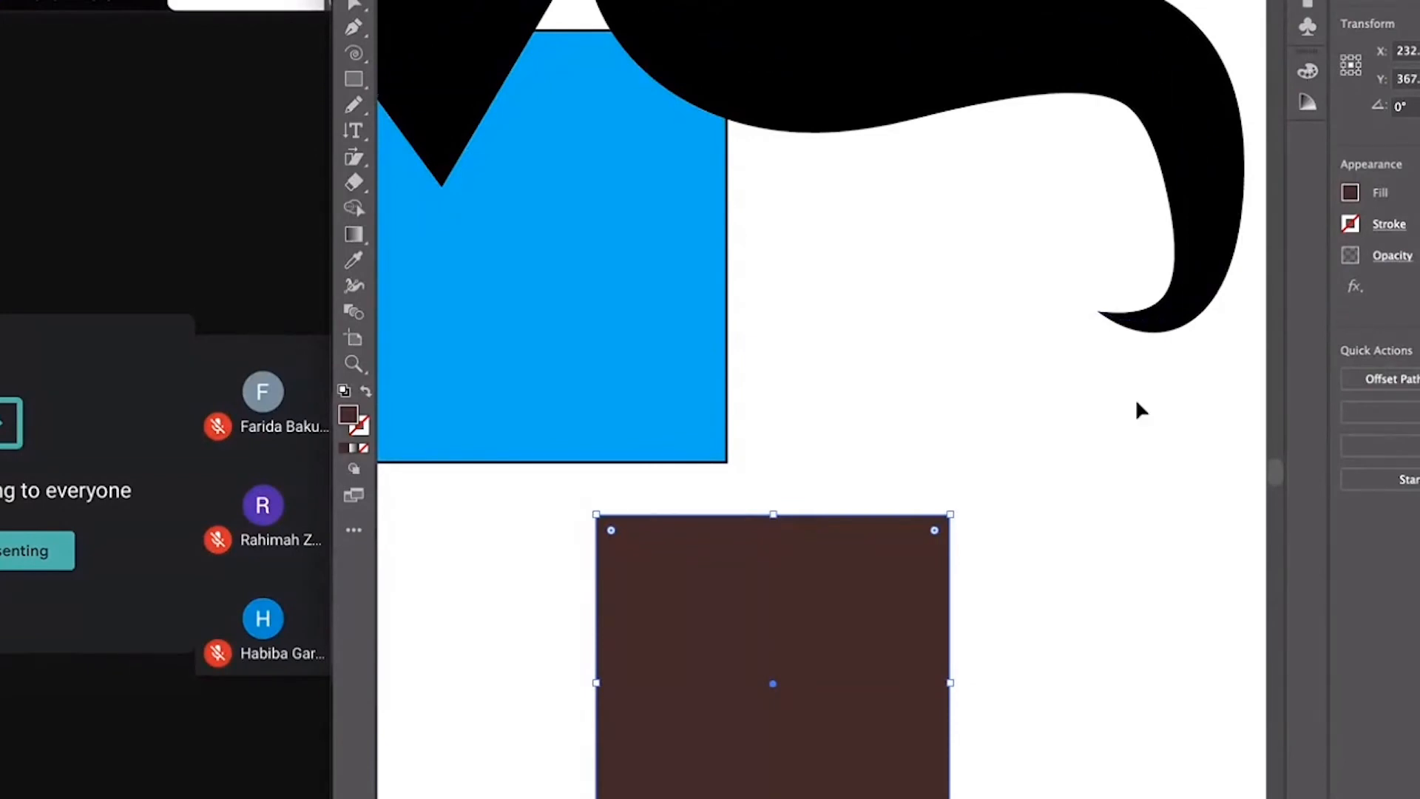
- Create a "TF" text object on the empty artboard beside the drawing, using the regular Type Tool
{"action": "scroll", "coordinate": [1106, 435], "scroll_direction": "down", "scroll_amount": 3}
{"action": "scroll", "coordinate": [1106, 436], "scroll_direction": "right", "scroll_amount": 3}
{"action": "scroll", "coordinate": [1106, 437], "scroll_direction": "right", "scroll_amount": 2}
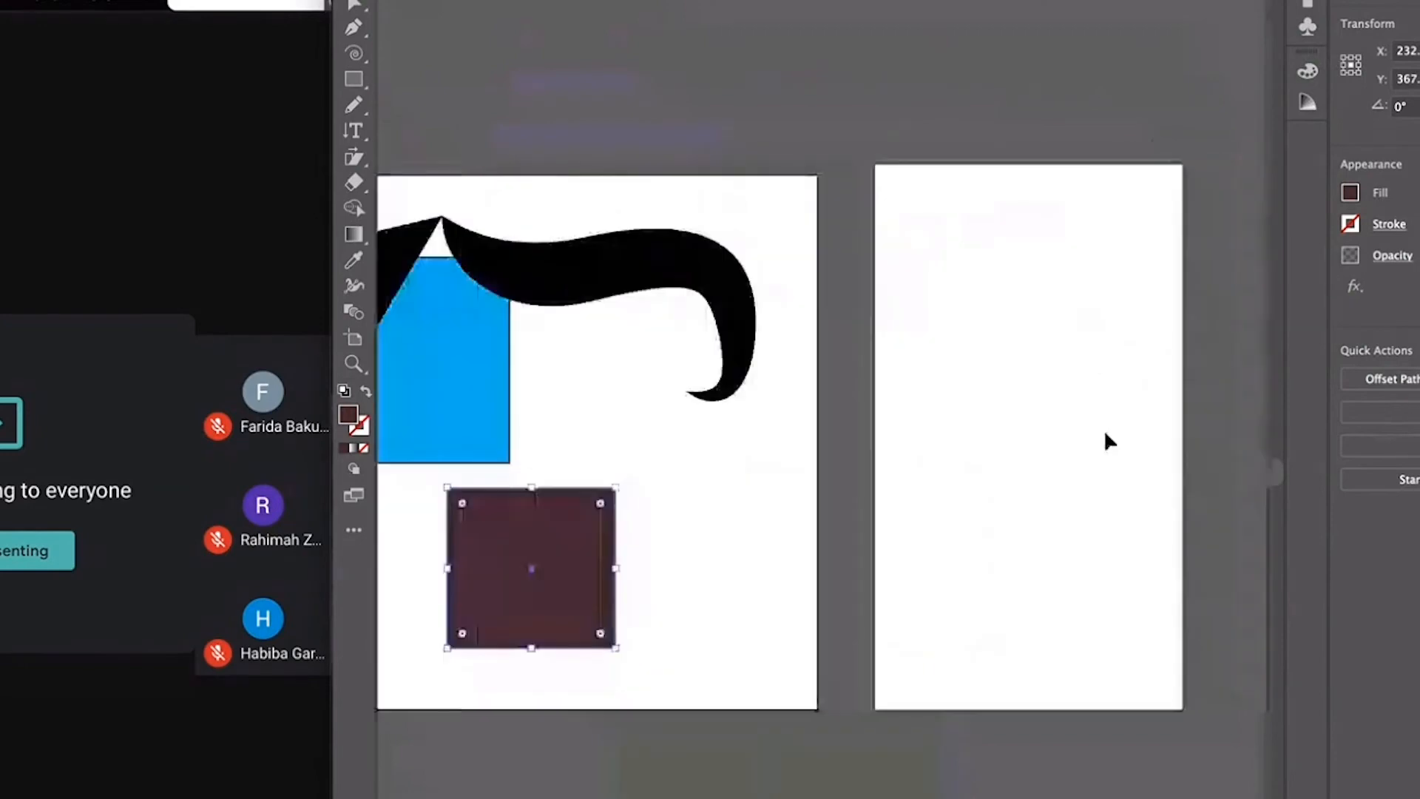
{"action": "left_click", "coordinate": [858, 457]}
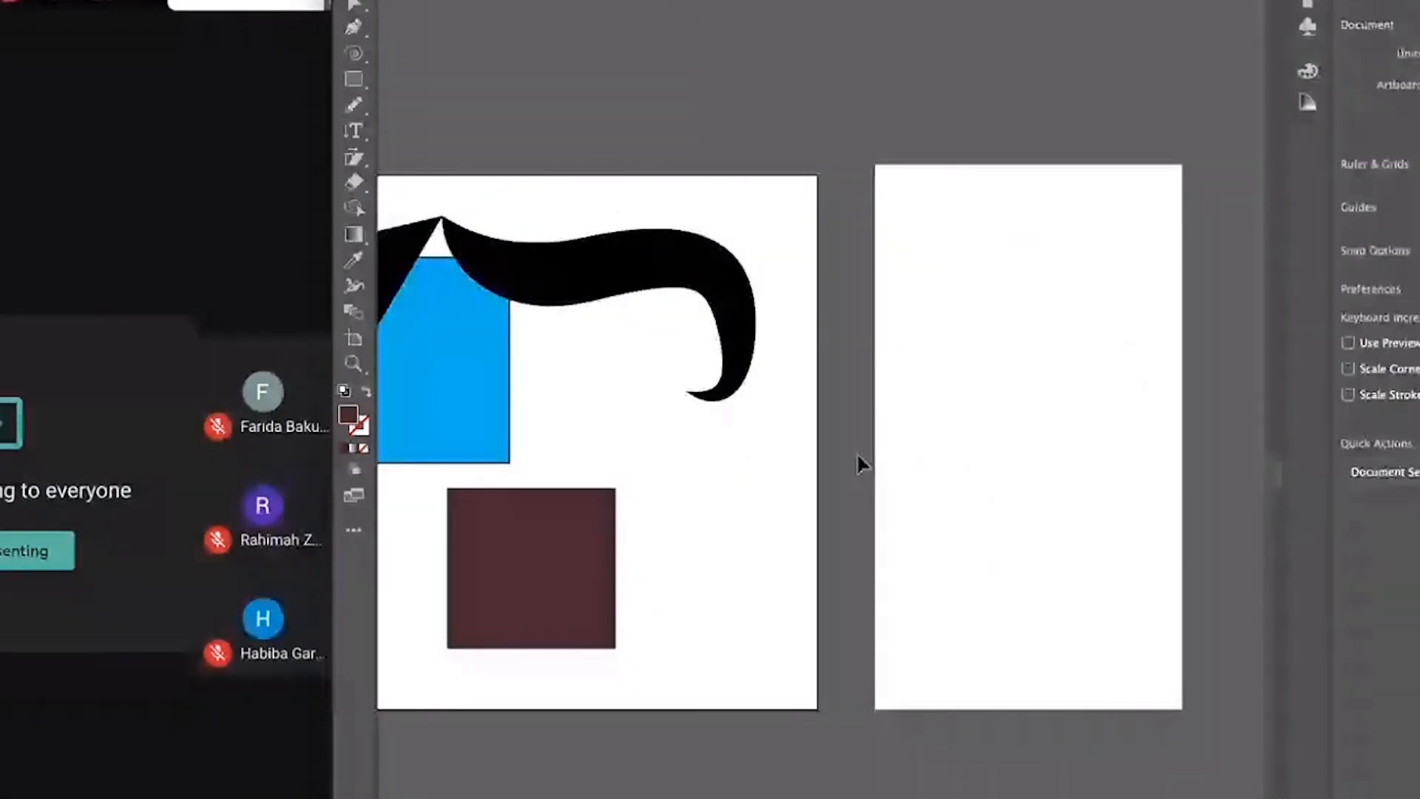
{"action": "left_click", "coordinate": [351, 130]}
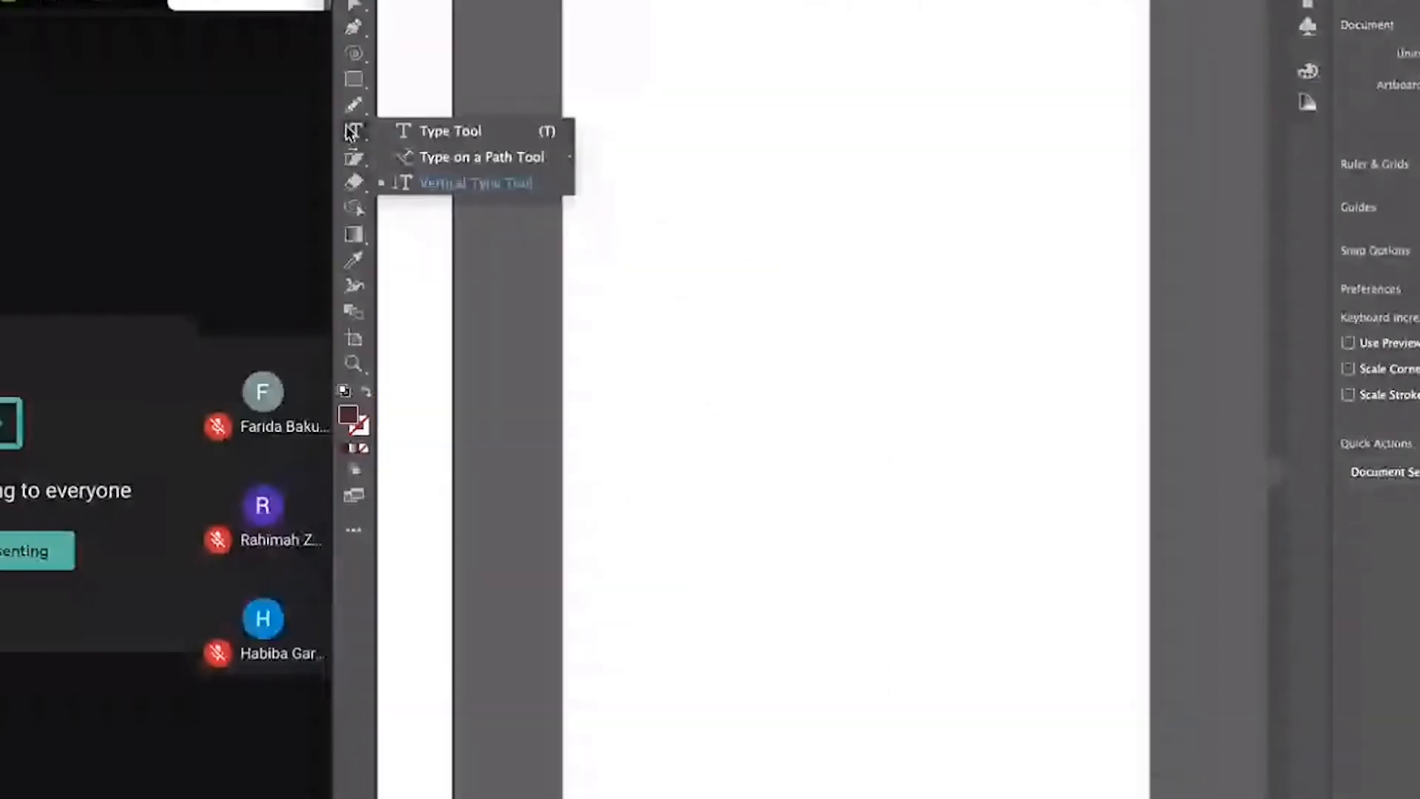
{"action": "left_click", "coordinate": [447, 131]}
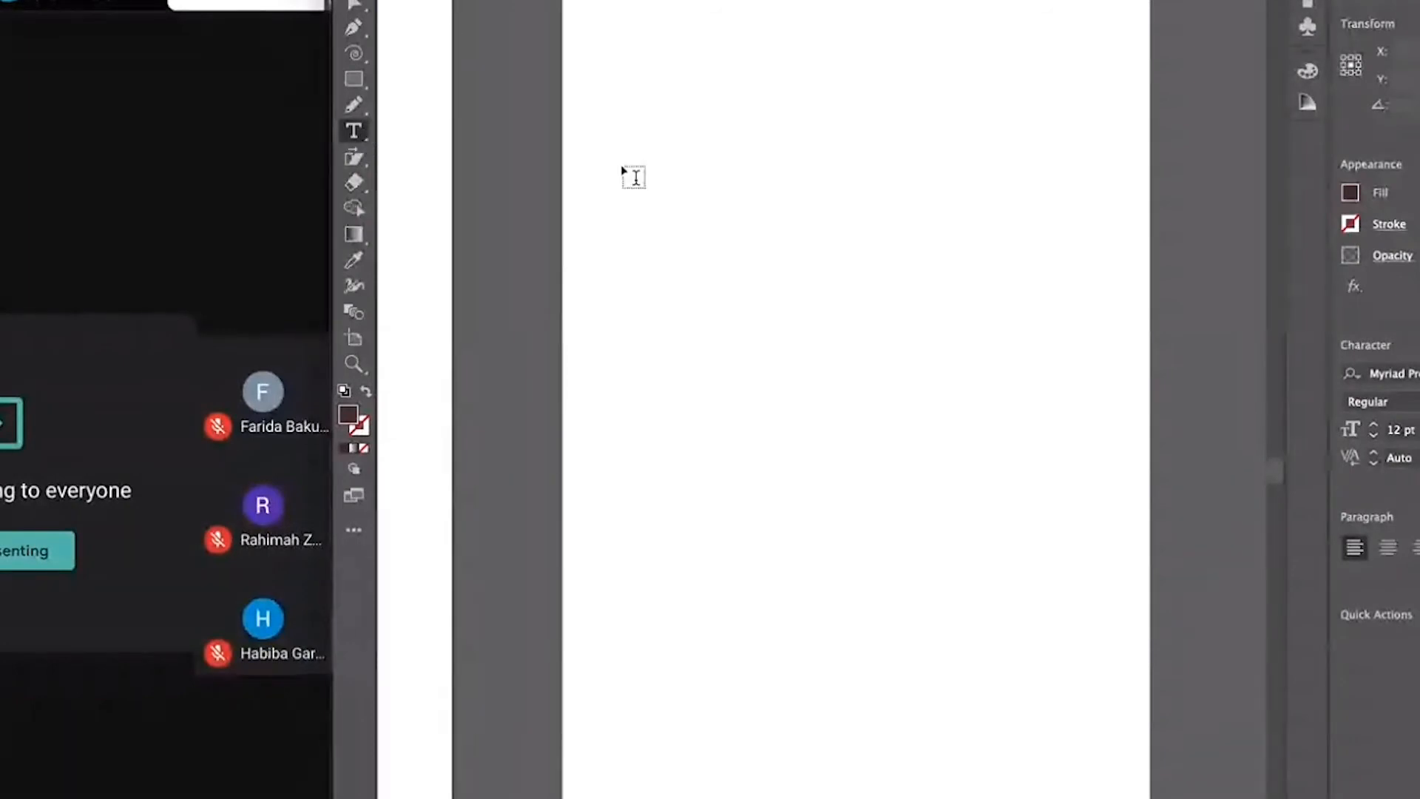
{"action": "scroll", "coordinate": [672, 198], "scroll_direction": "down", "scroll_amount": 3}
{"action": "scroll", "coordinate": [673, 198], "scroll_direction": "up", "scroll_amount": 3}
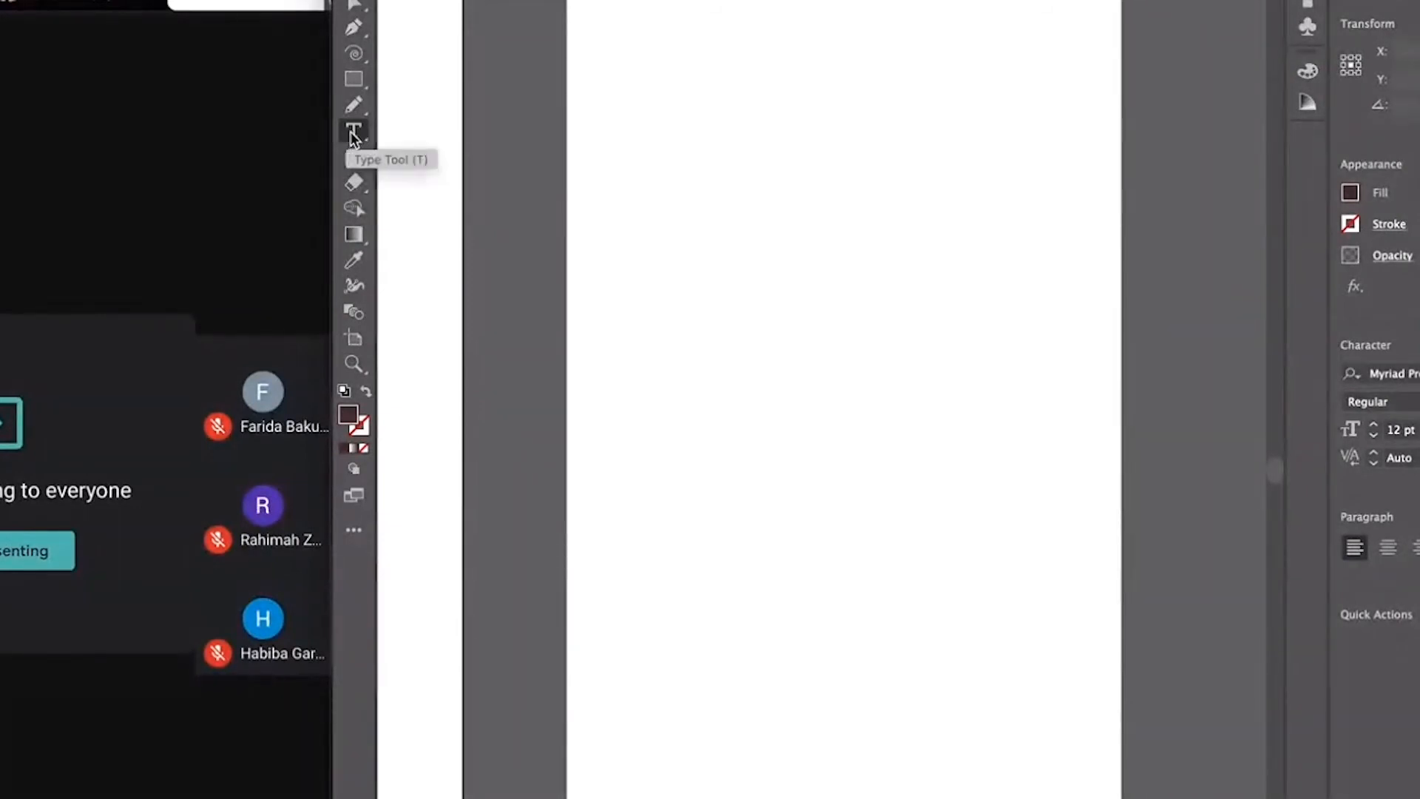
{"action": "left_click", "coordinate": [713, 246]}
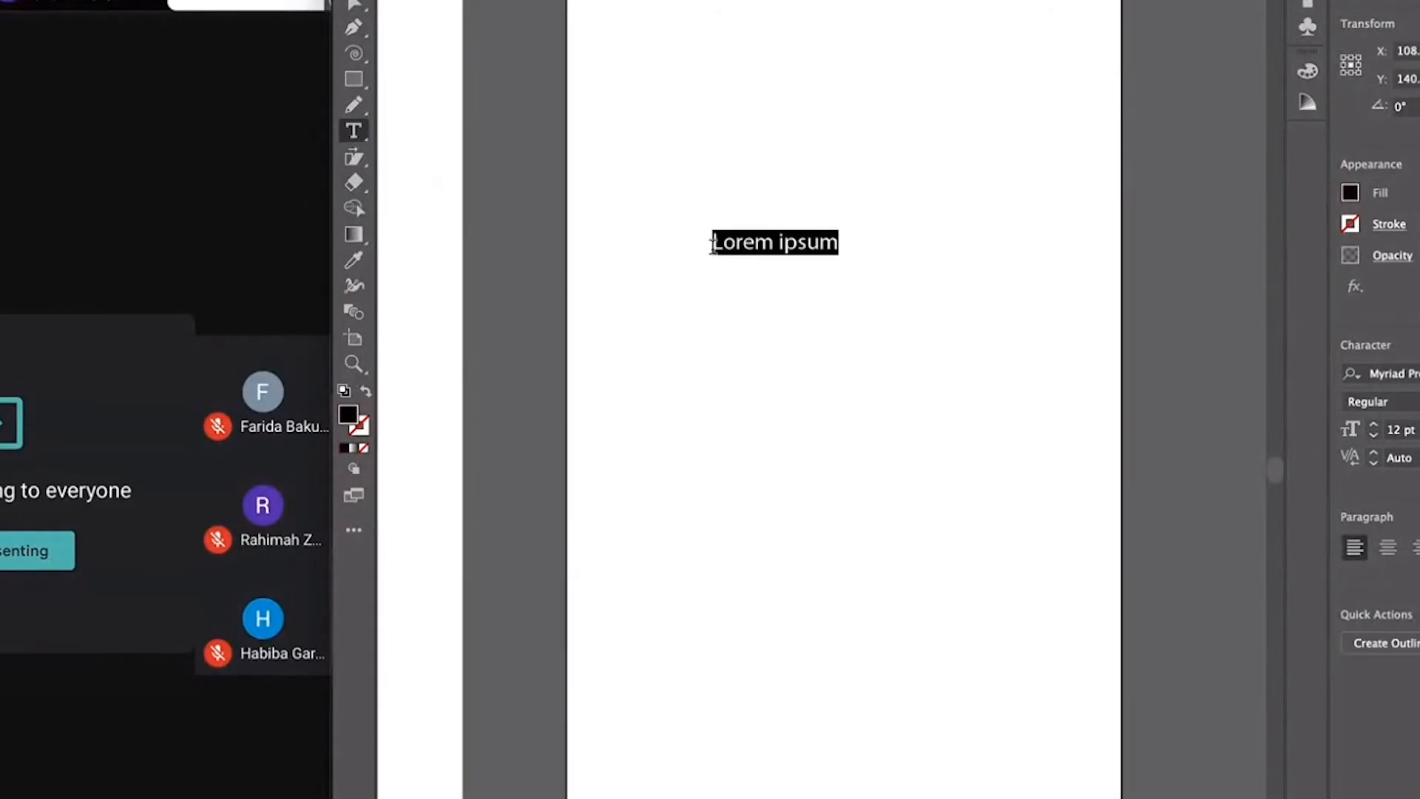
{"action": "type", "text": "TF"}
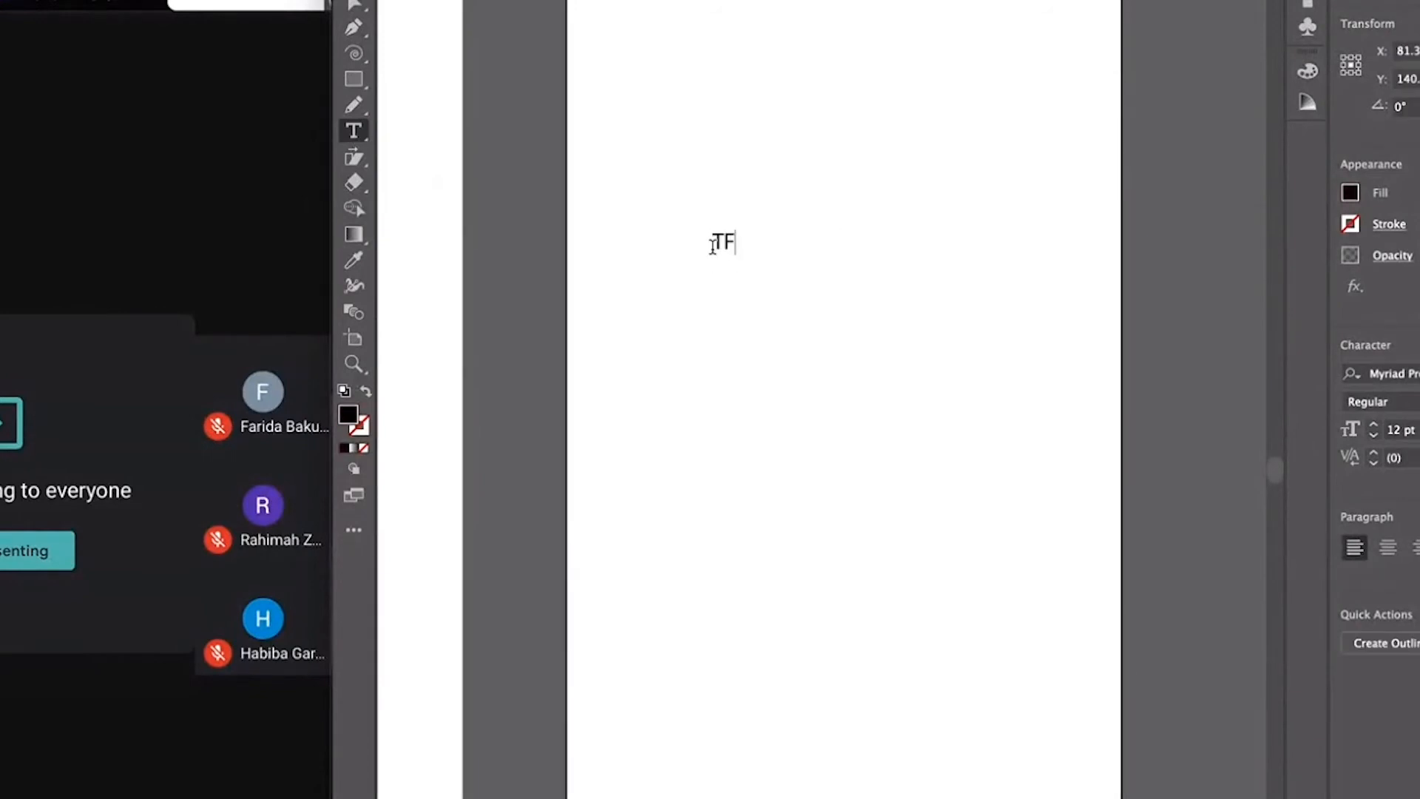
{"action": "key", "text": "Escape"}
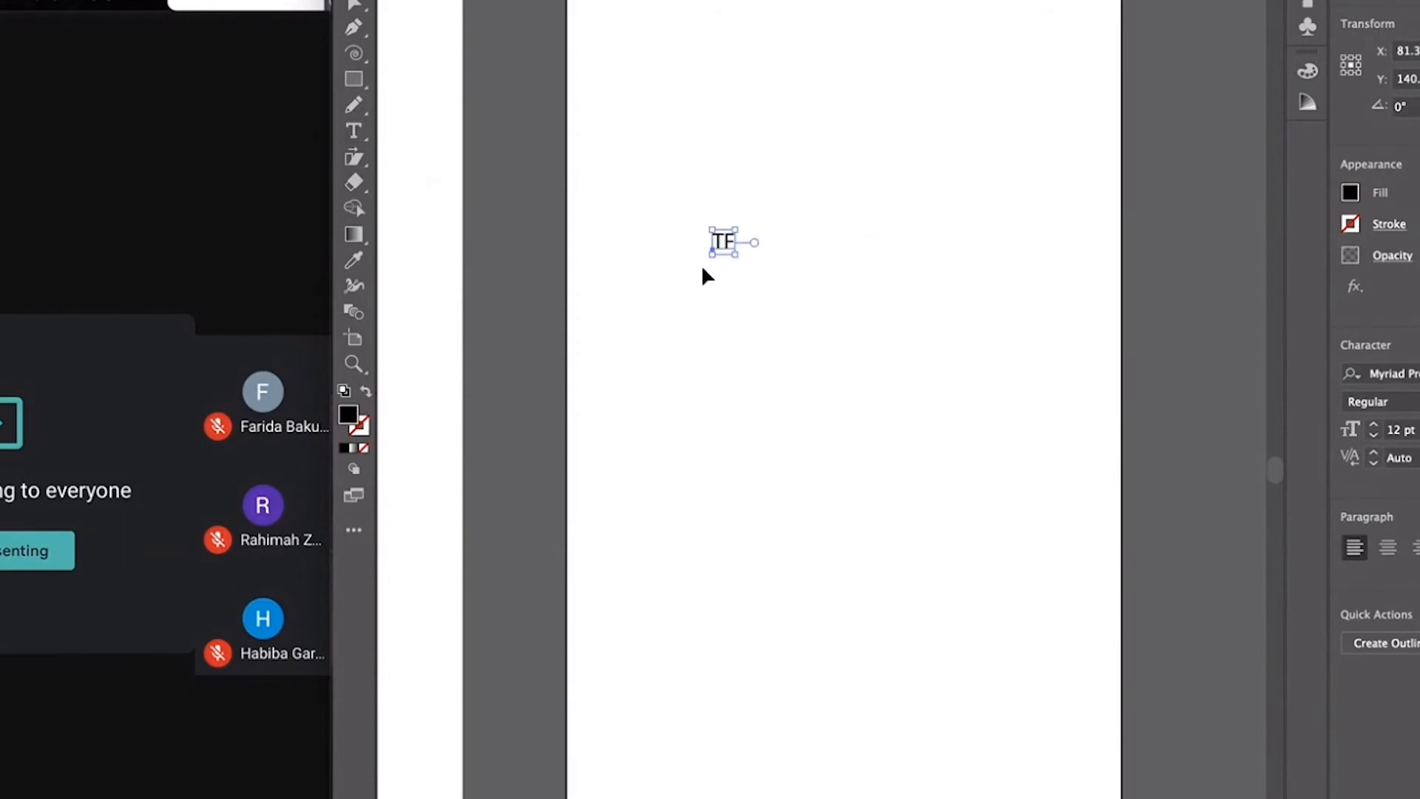
- Enlarge the TF text to about 195.5 pt and reposition it near the middle of its artboard
{"action": "left_click_drag", "start_coordinate": [738, 252], "coordinate": [1238, 618]}
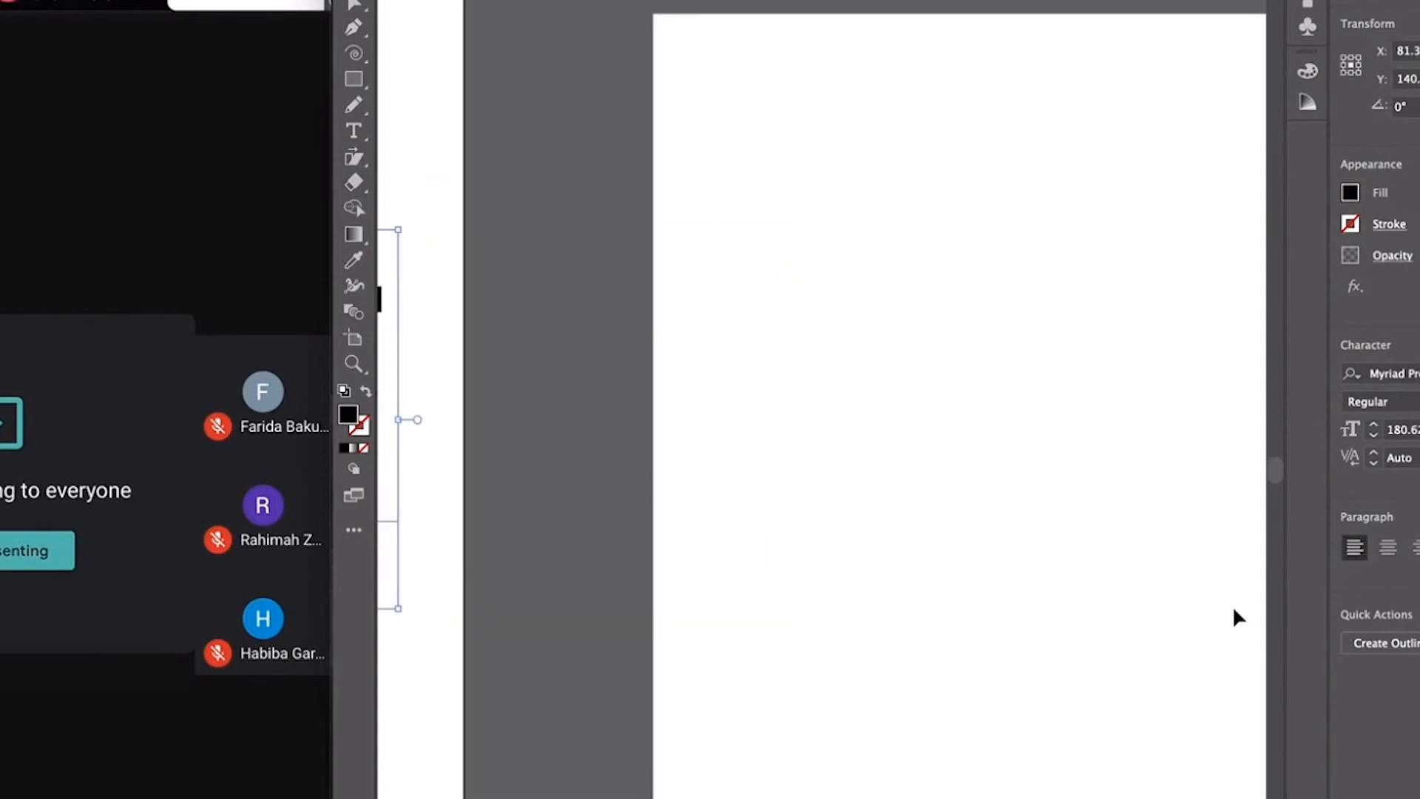
{"action": "scroll", "coordinate": [829, 579], "scroll_direction": "left", "scroll_amount": 10}
{"action": "left_click", "coordinate": [764, 614]}
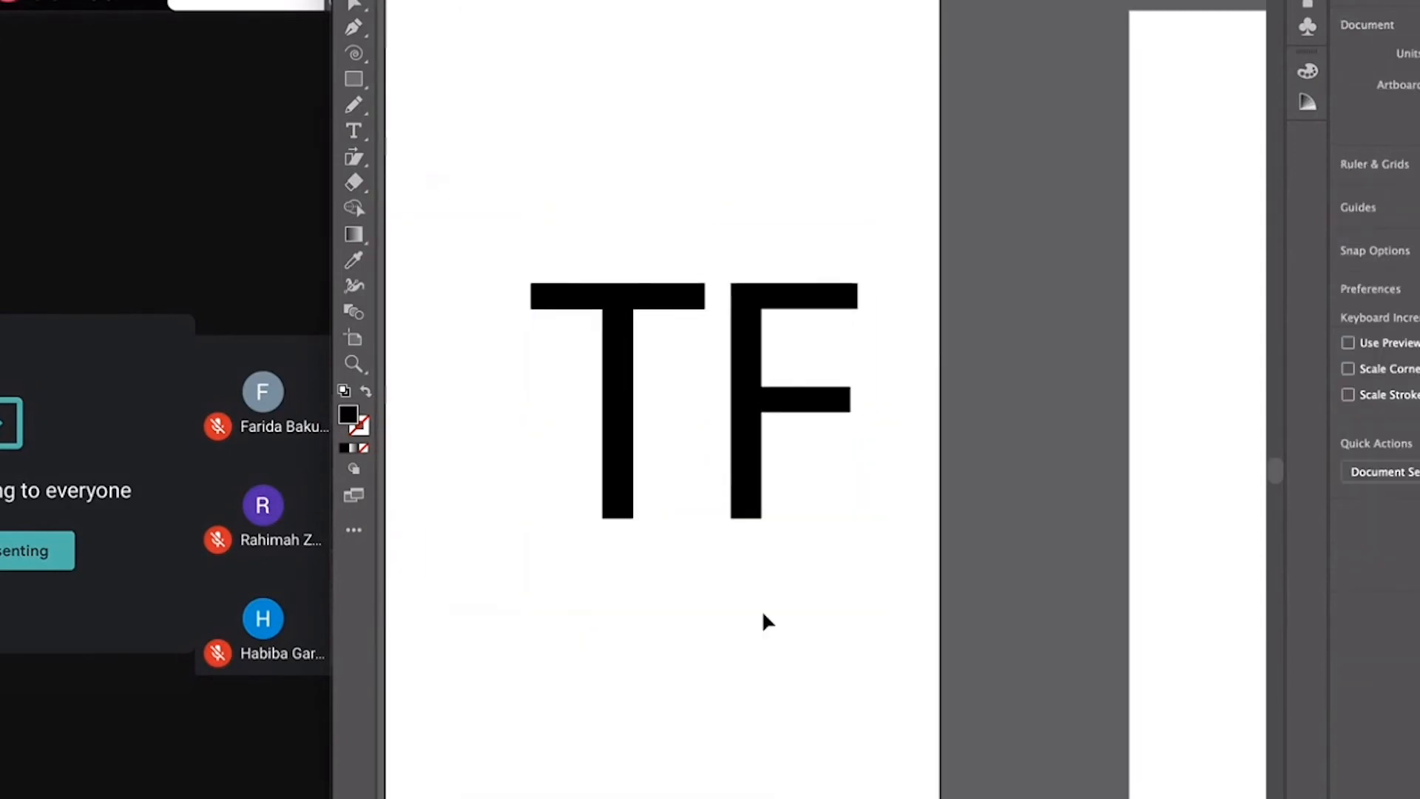
{"action": "left_click_drag", "start_coordinate": [730, 442], "coordinate": [667, 441]}
{"action": "scroll", "coordinate": [673, 518], "scroll_direction": "left", "scroll_amount": 3}
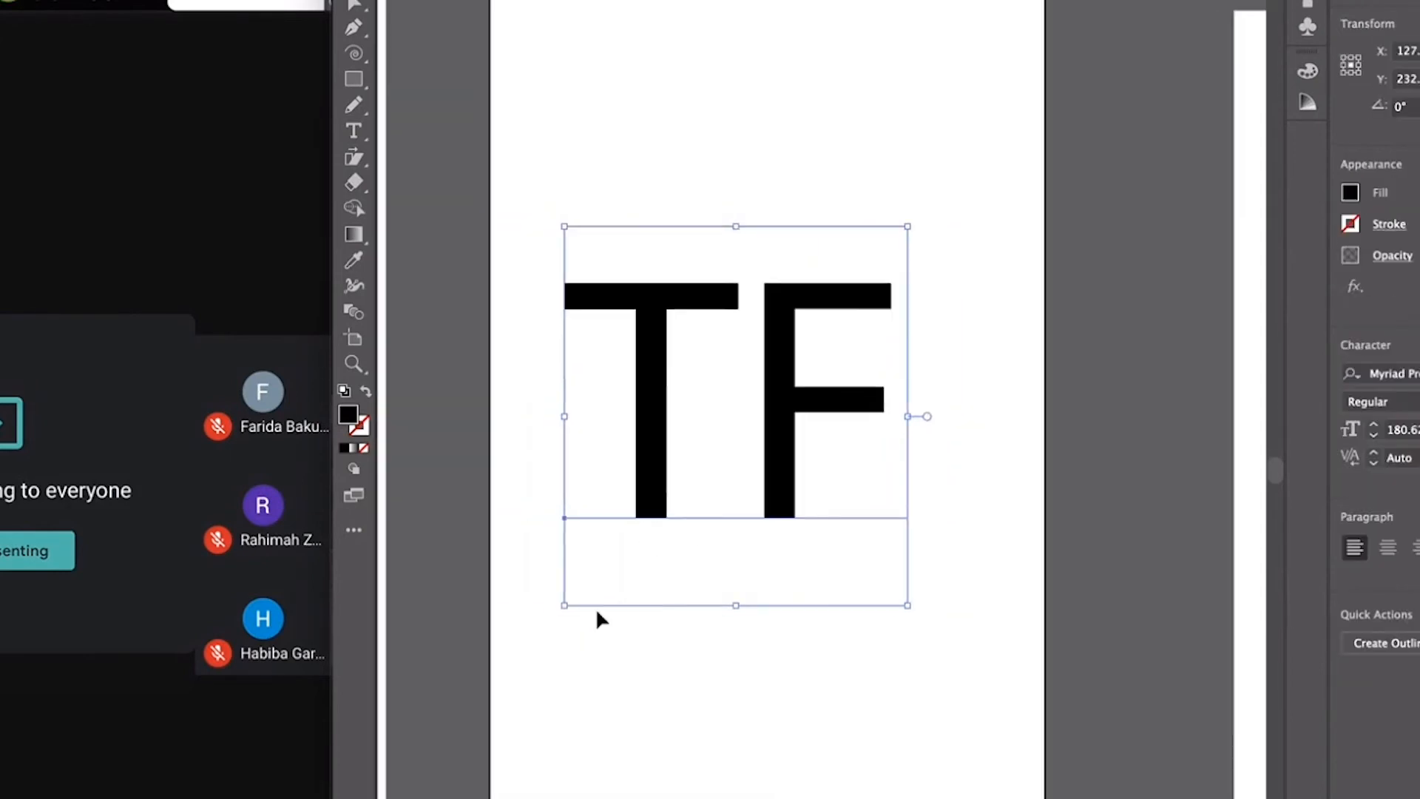
{"action": "left_click_drag", "start_coordinate": [565, 607], "coordinate": [533, 635]}
{"action": "left_click_drag", "start_coordinate": [776, 466], "coordinate": [806, 455]}
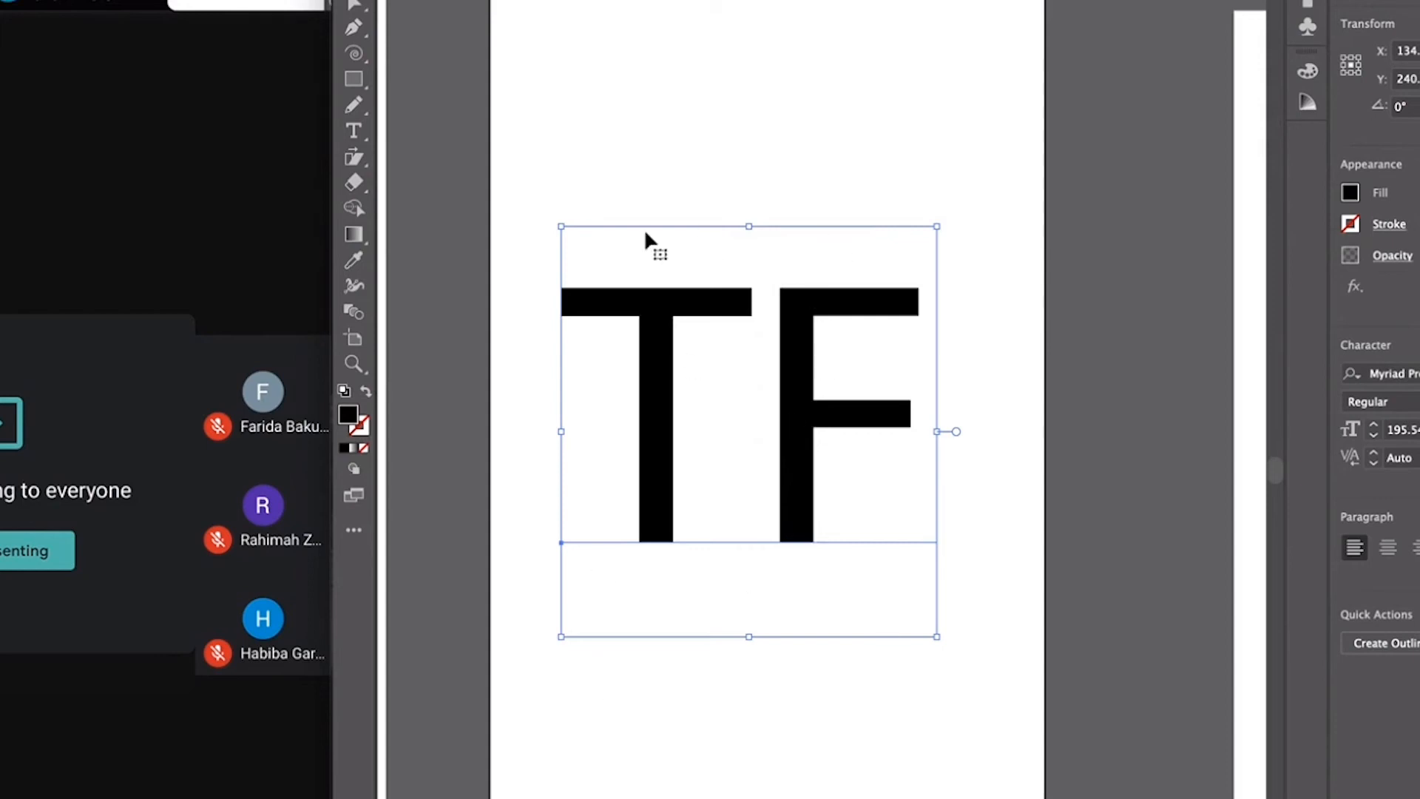
- Convert the TF text to outlines and ungroup the two letters
{"action": "right_click", "coordinate": [803, 441]}
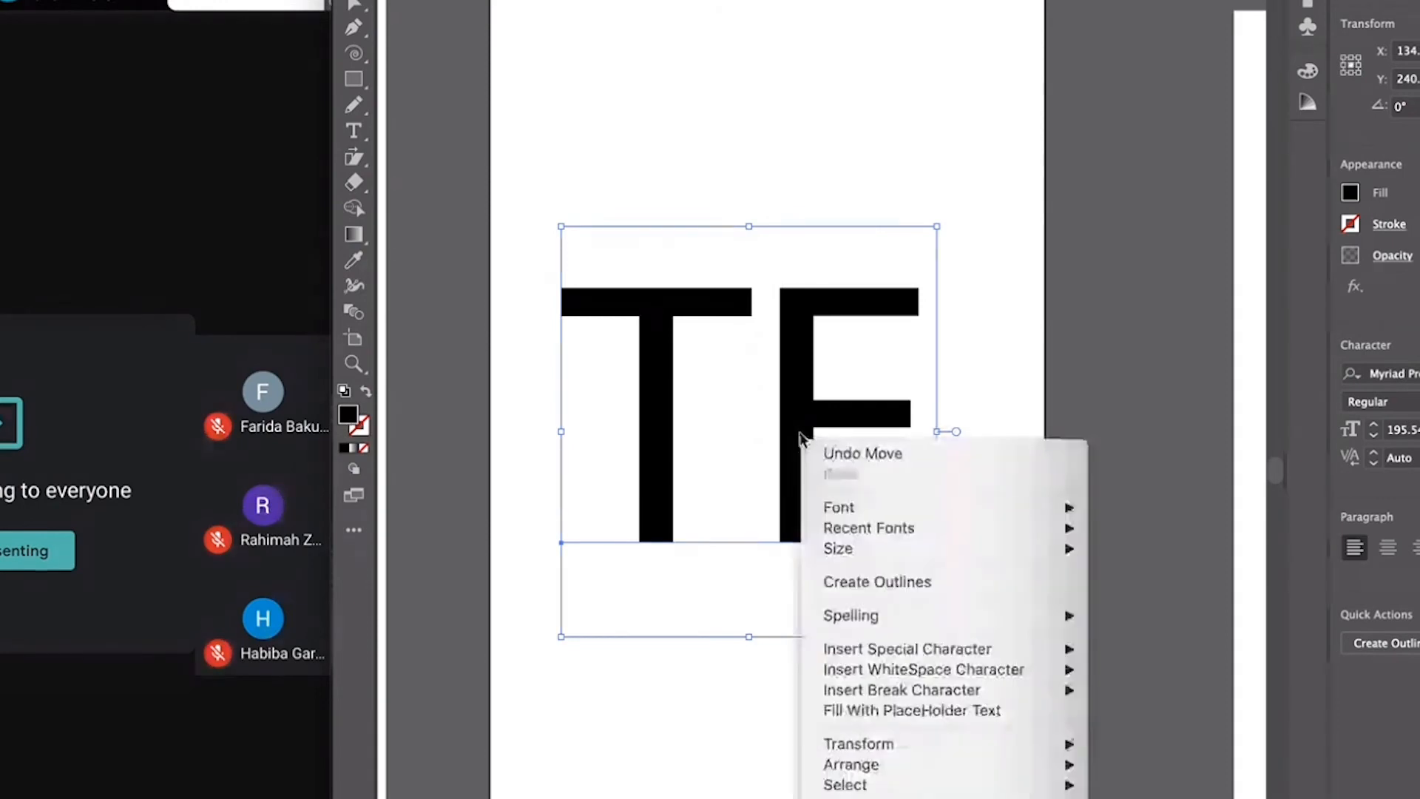
{"action": "left_click", "coordinate": [863, 584]}
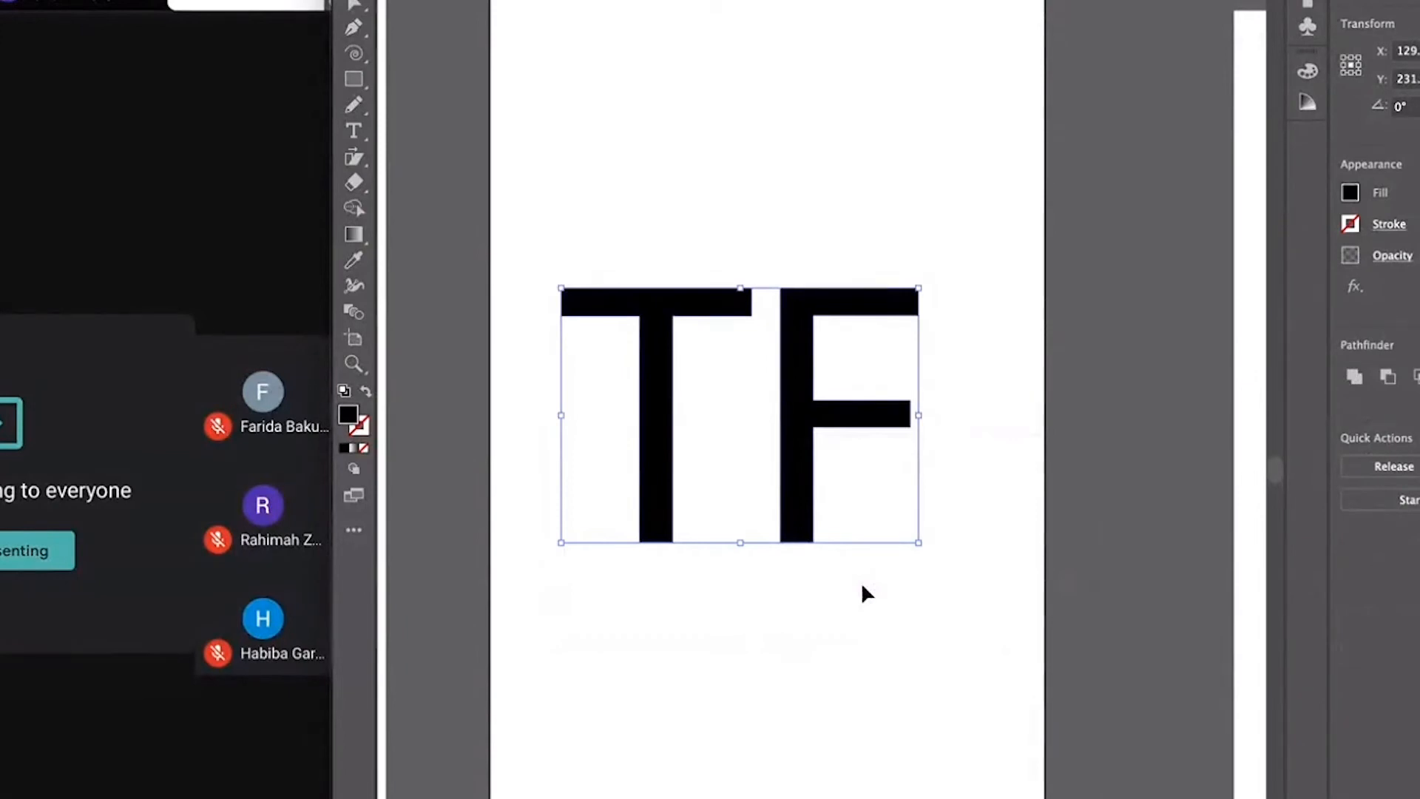
{"action": "left_click", "coordinate": [802, 275]}
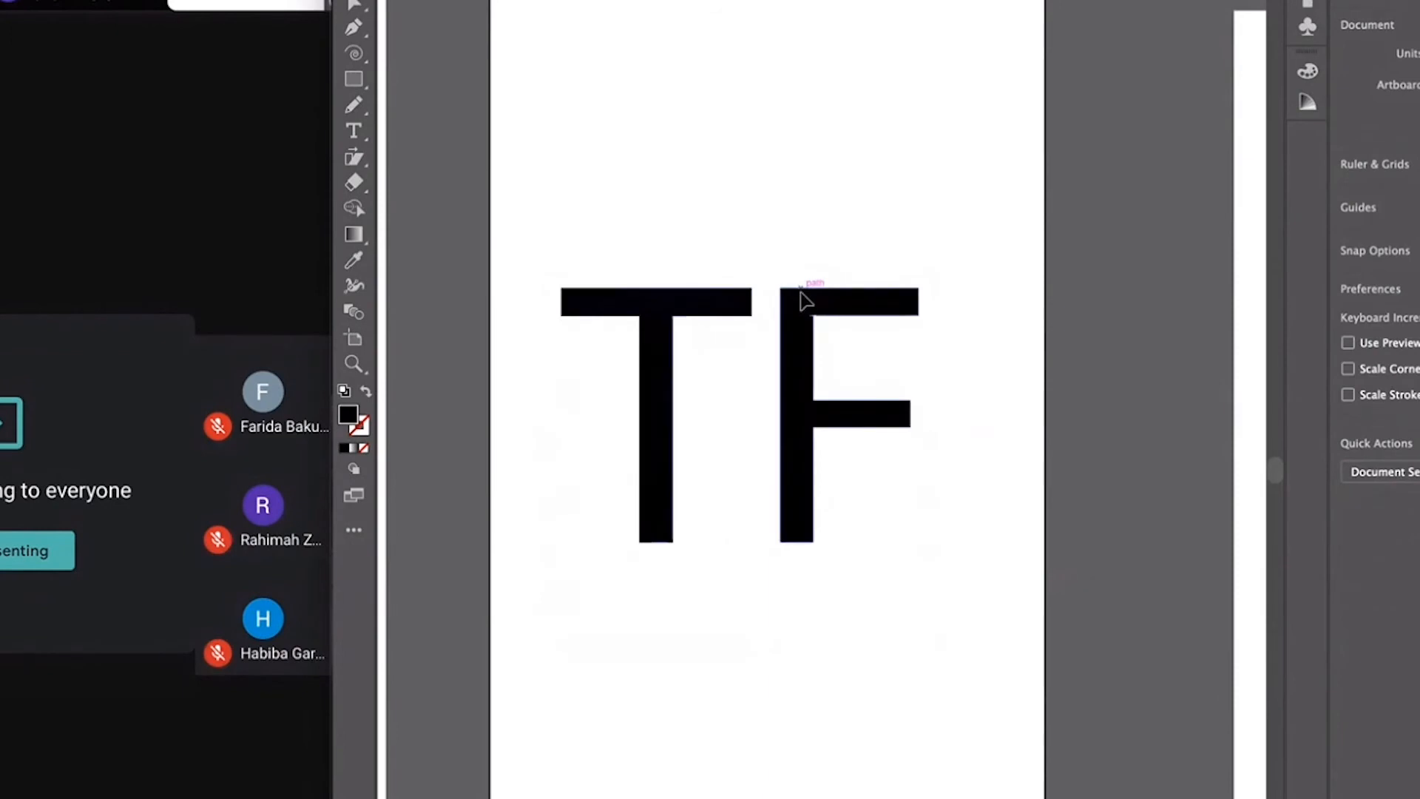
{"action": "left_click", "coordinate": [802, 294]}
{"action": "right_click", "coordinate": [803, 296]}
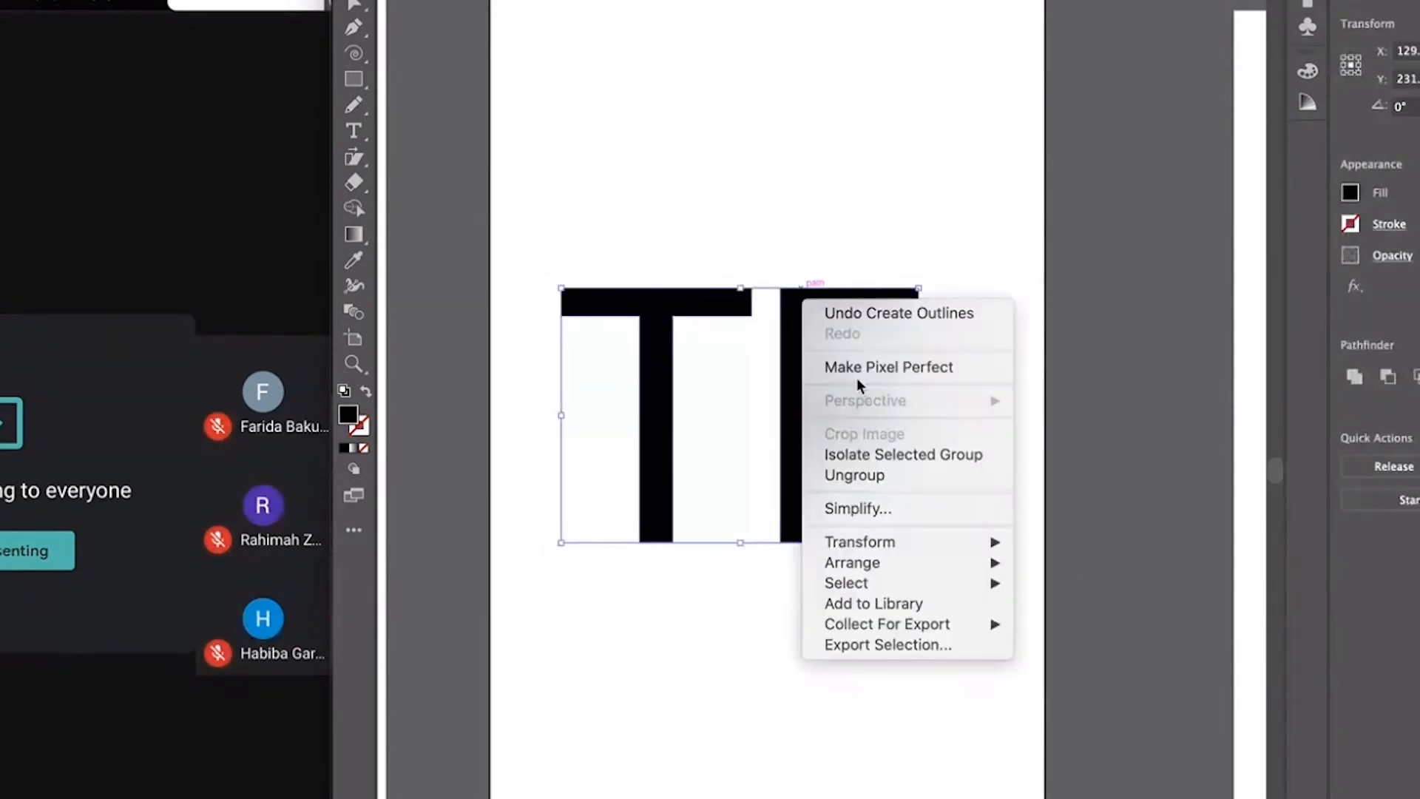
{"action": "left_click", "coordinate": [860, 473]}
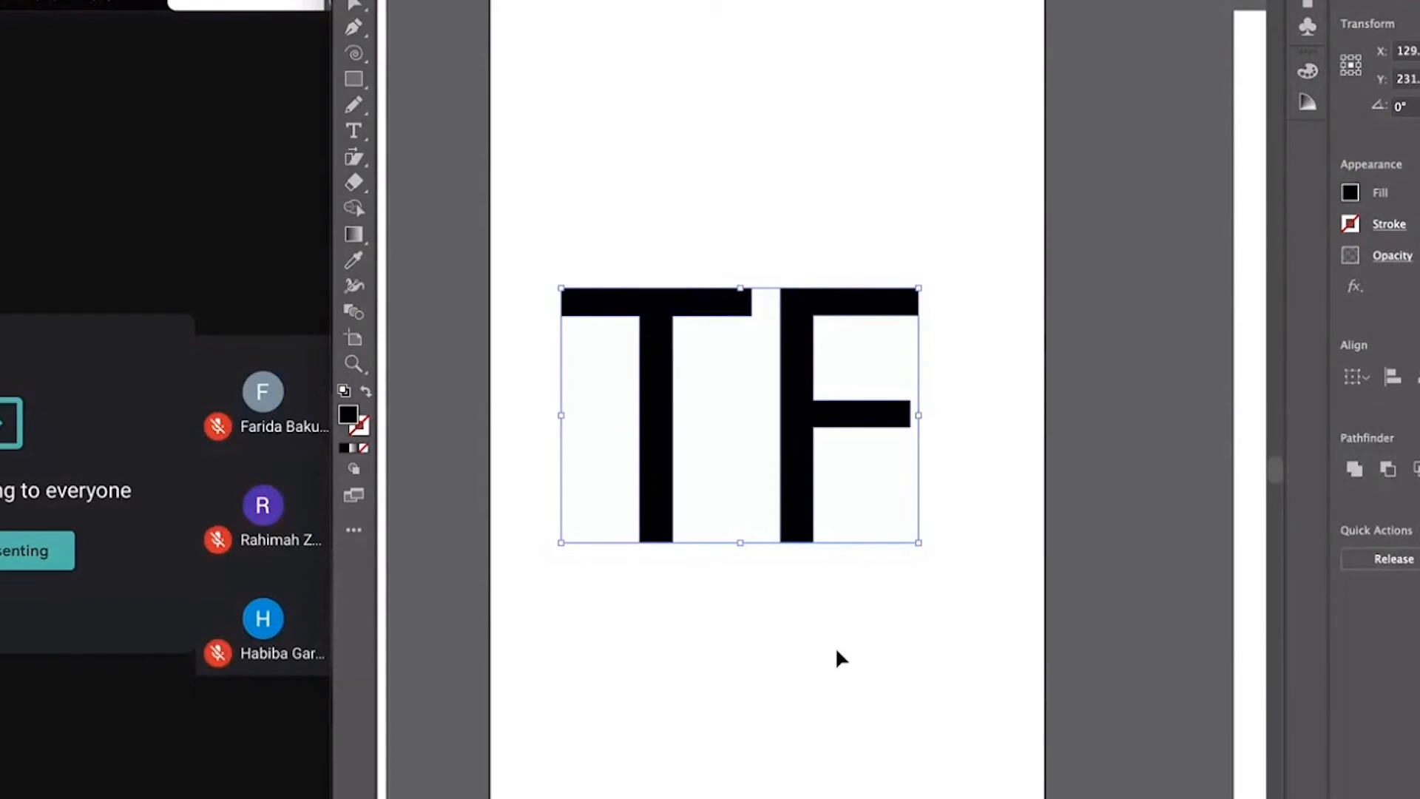
- Move the T and F separately, tucking the F close beside the T's stem under its crossbar
{"action": "left_click", "coordinate": [805, 324]}
{"action": "left_click_drag", "start_coordinate": [805, 324], "coordinate": [845, 438]}
{"action": "left_click_drag", "start_coordinate": [648, 348], "coordinate": [690, 325]}
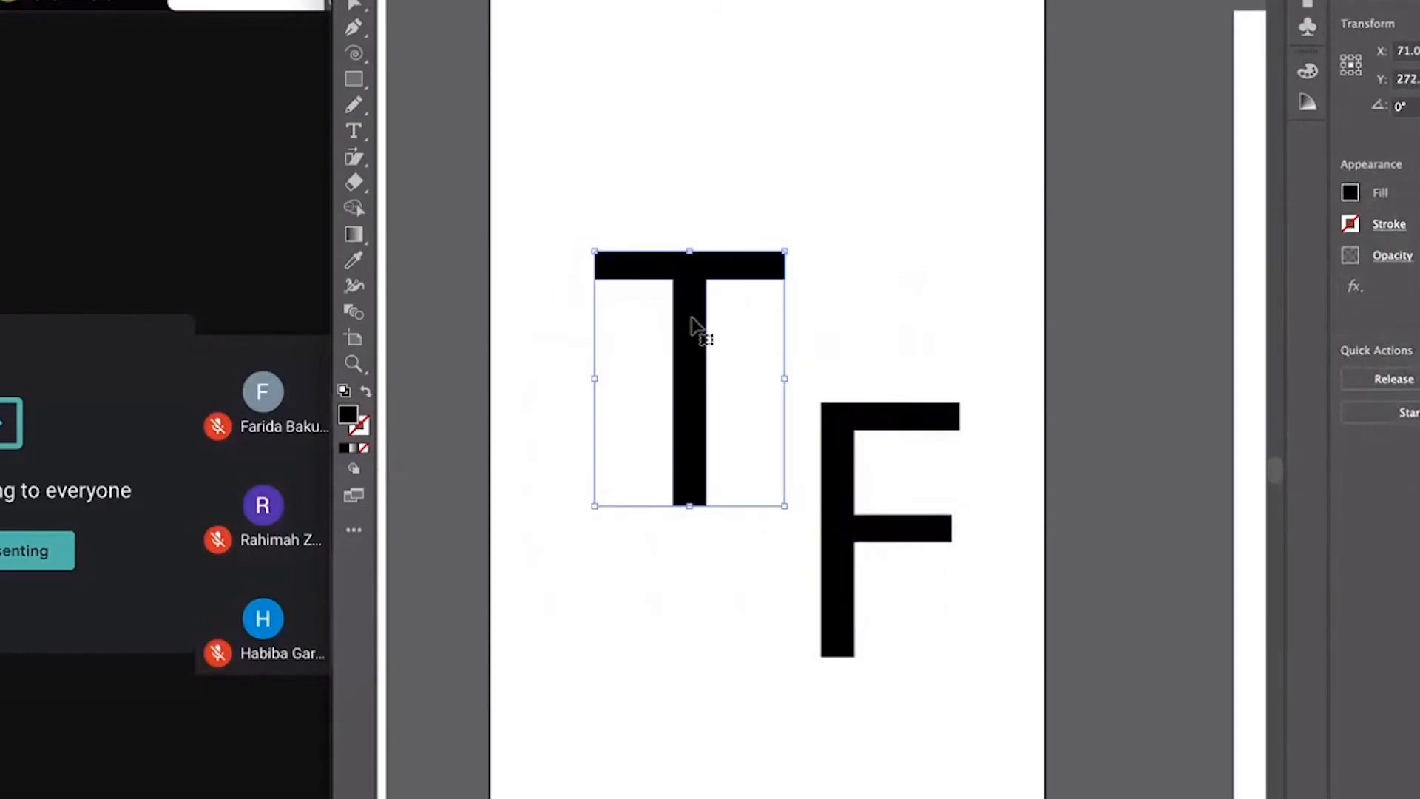
{"action": "left_click_drag", "start_coordinate": [850, 472], "coordinate": [748, 357]}
{"action": "left_click", "coordinate": [765, 664]}
- Duplicate the F and place the copy below the TF letters
{"action": "left_click", "coordinate": [743, 456]}
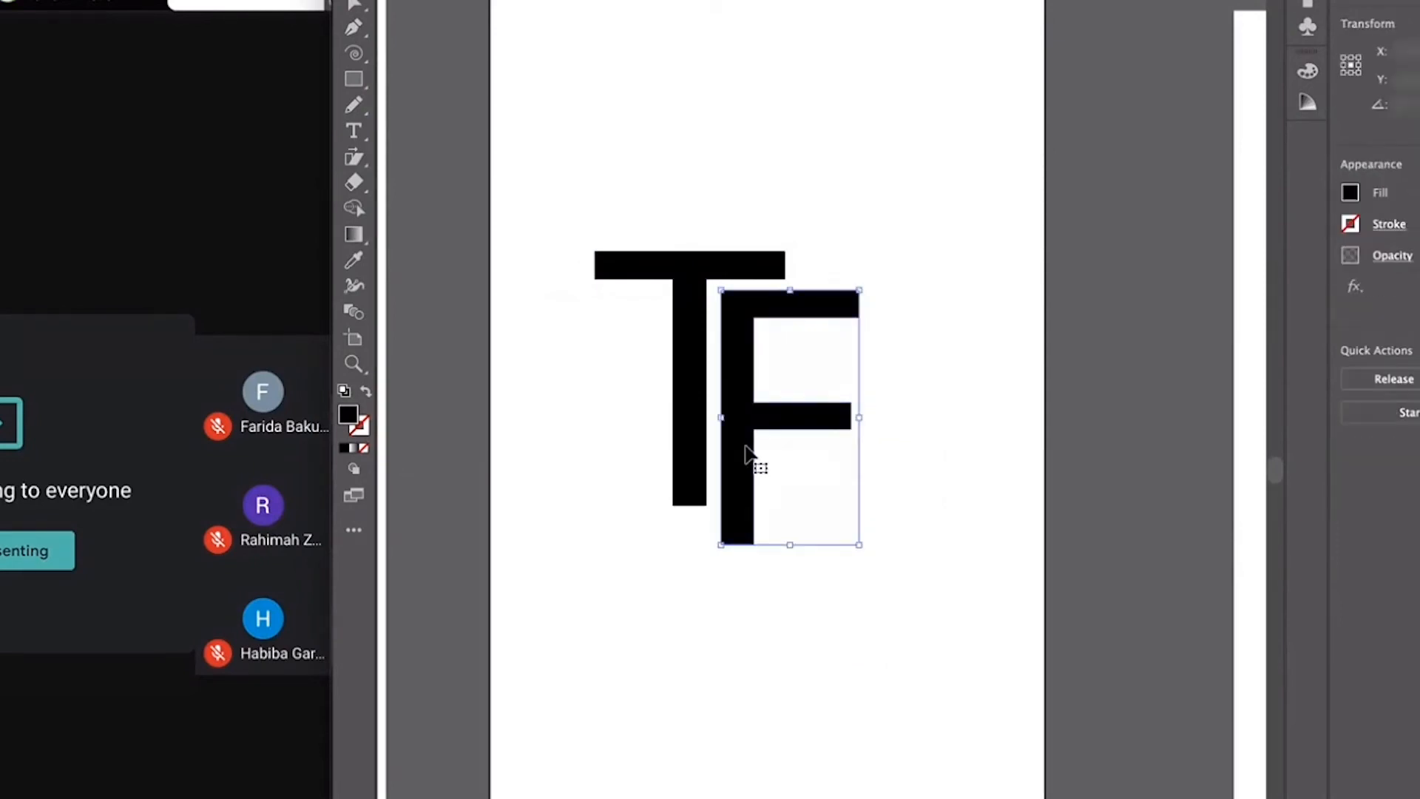
{"action": "key", "text": "super+c"}
{"action": "key", "text": "super+v"}
{"action": "left_click_drag", "start_coordinate": [767, 449], "coordinate": [620, 697]}
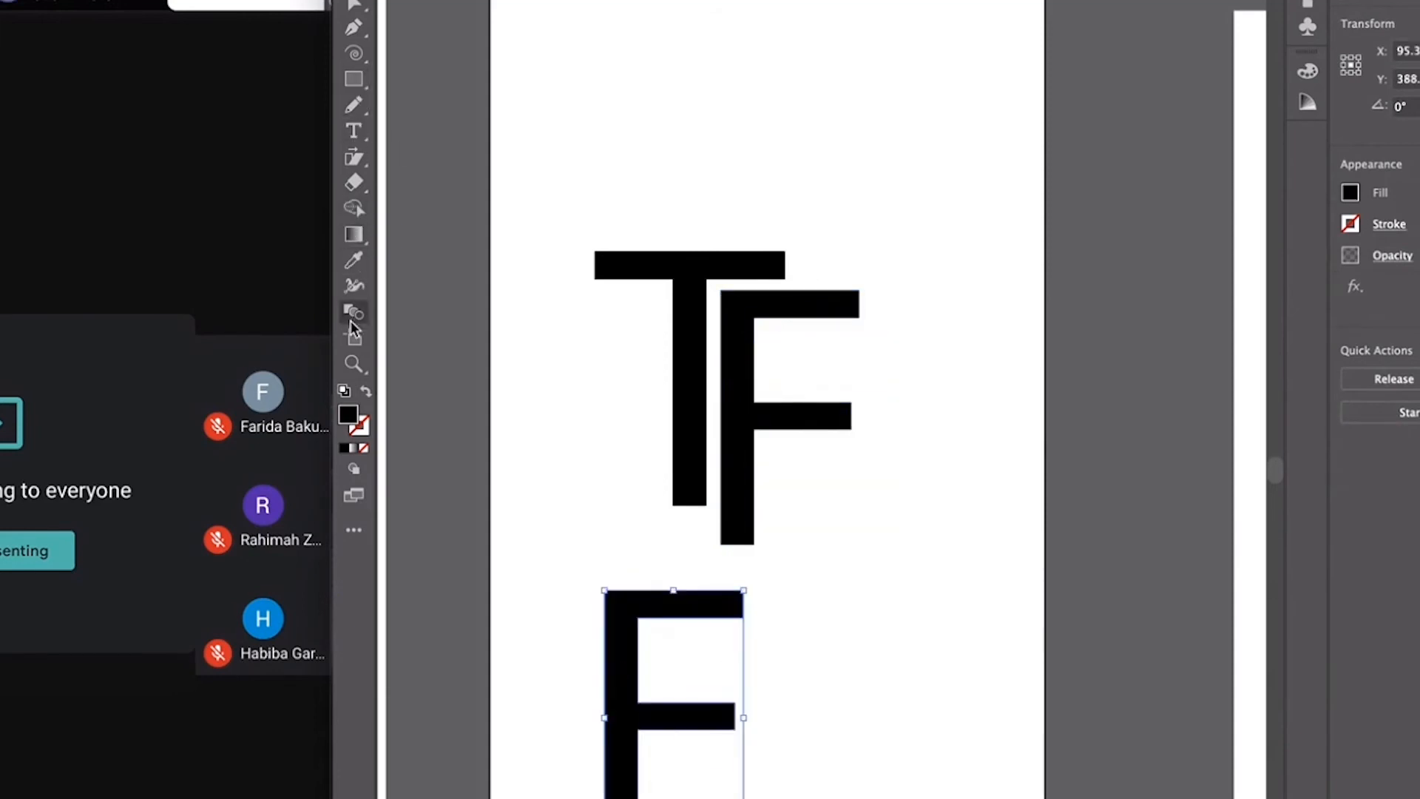
- Reflect the copied F across the vertical axis
{"action": "left_click", "coordinate": [356, 159]}
{"action": "left_click", "coordinate": [411, 208]}
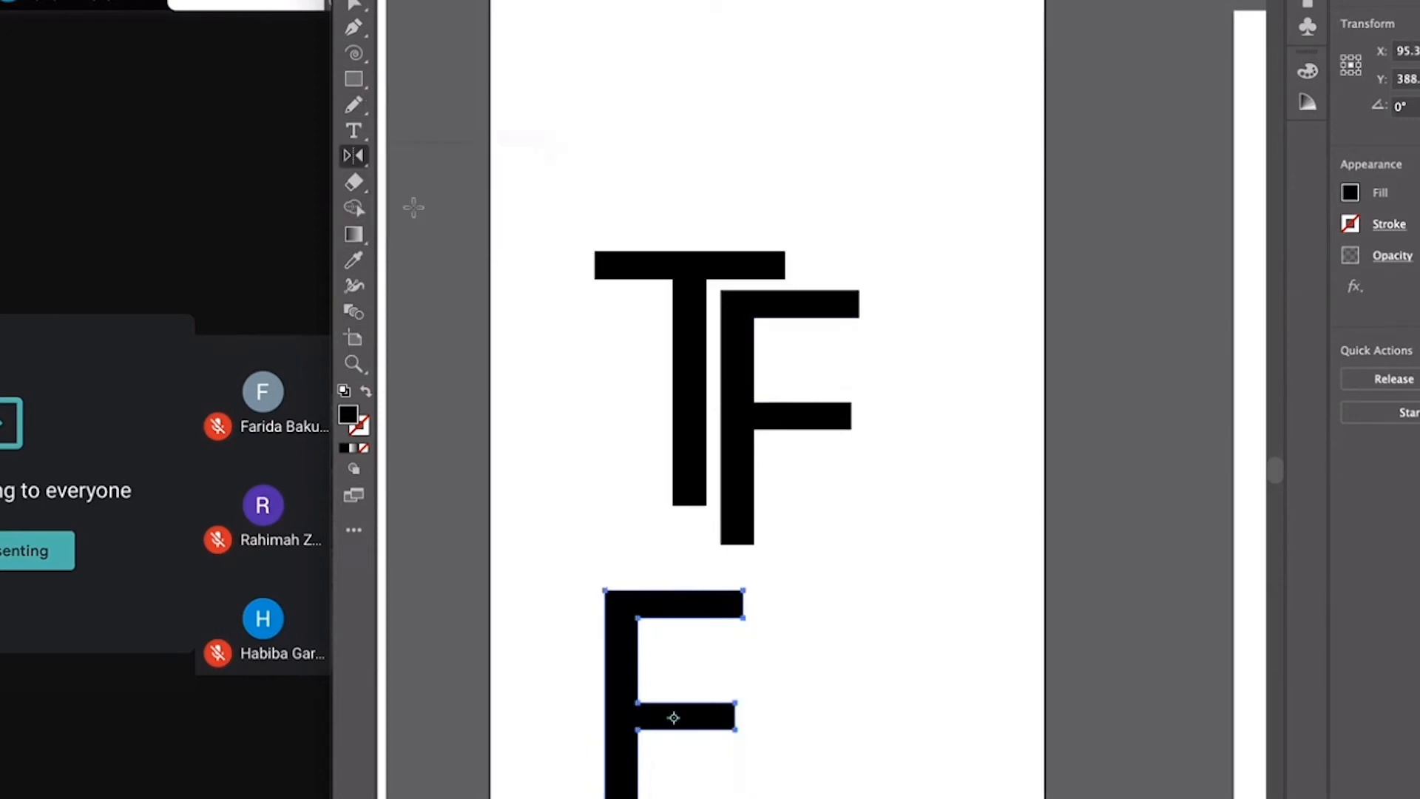
{"action": "double_click", "coordinate": [354, 156]}
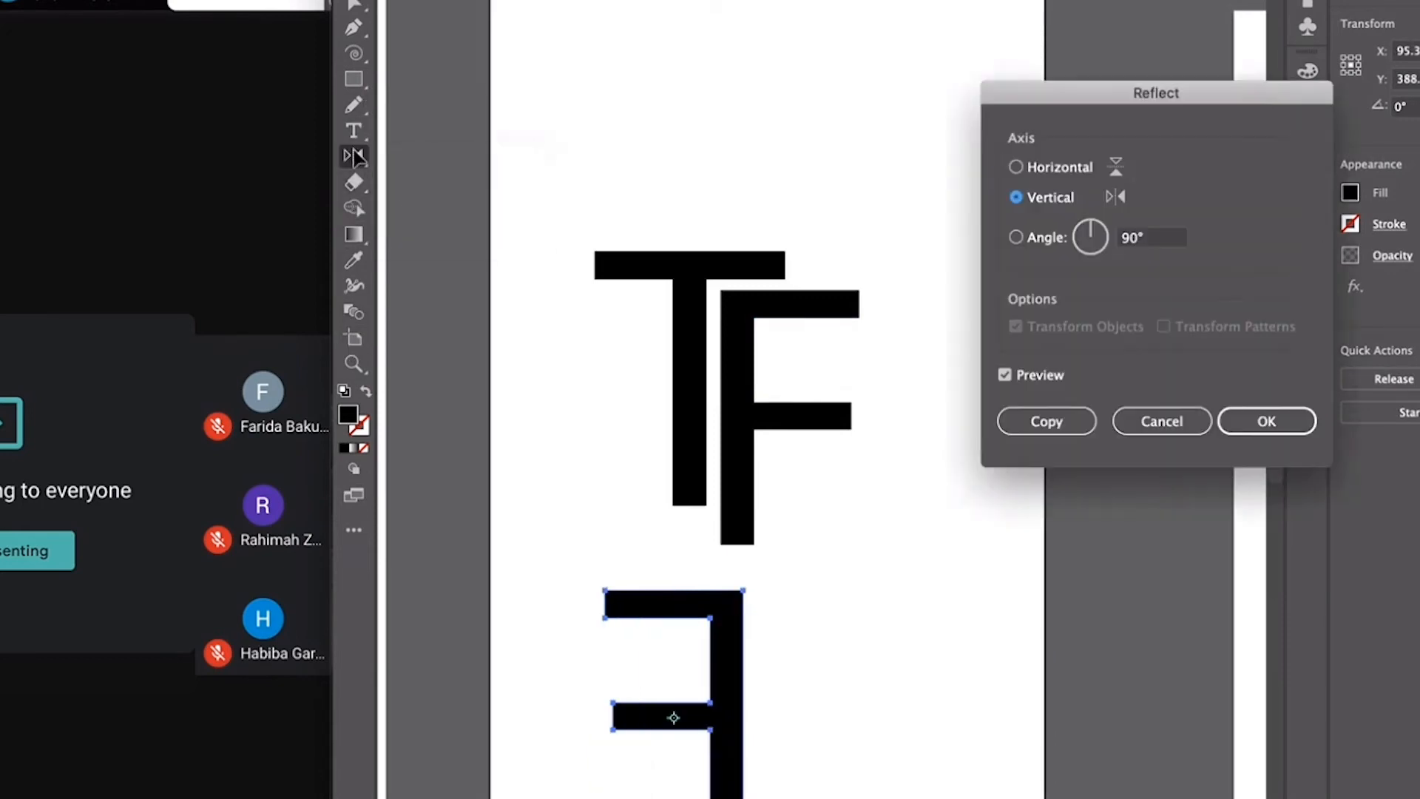
{"action": "left_click", "coordinate": [1005, 374]}
{"action": "left_click", "coordinate": [1004, 374]}
{"action": "left_click", "coordinate": [1267, 421]}
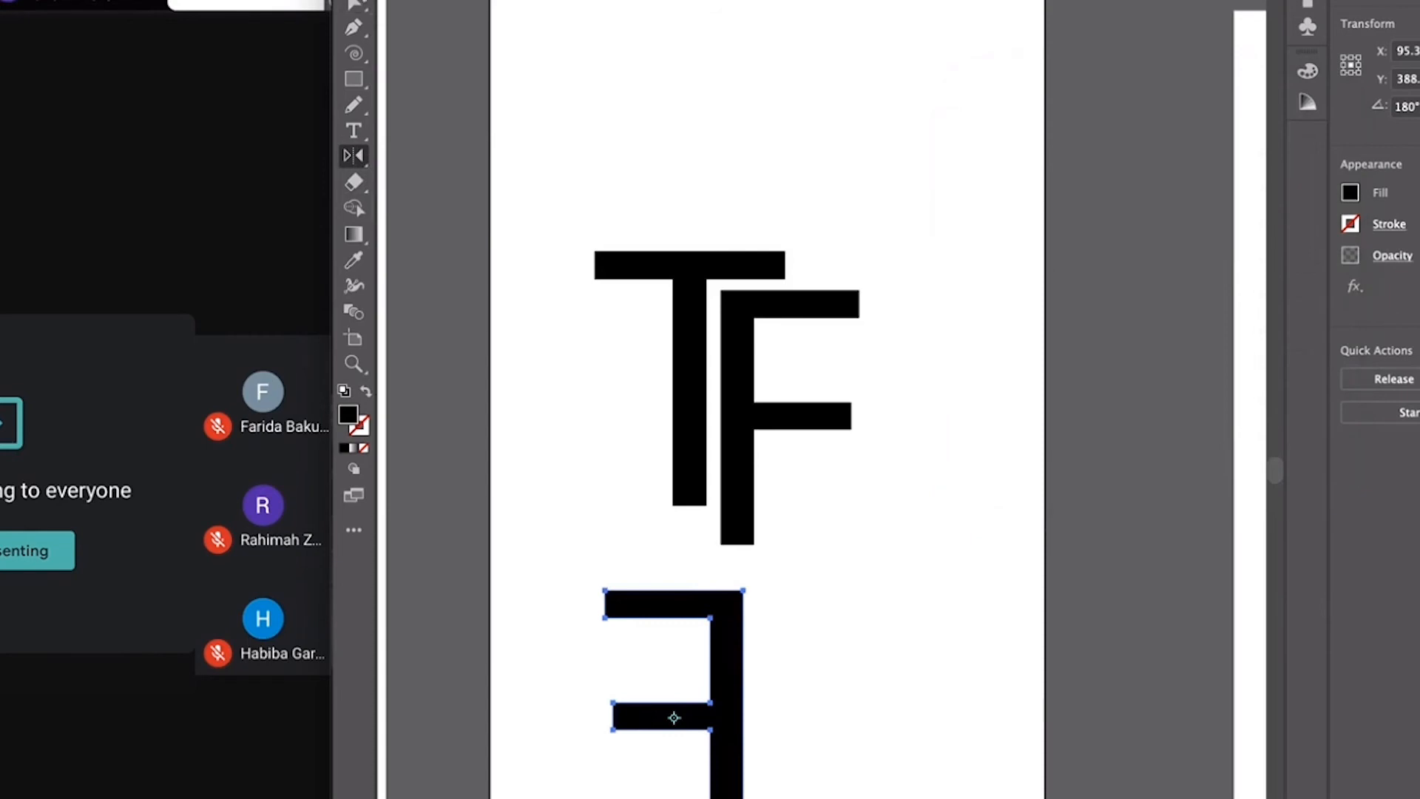
- Place the mirrored F on the other side of the T's stem and center the three-letter monogram on the artboard
{"action": "left_click", "coordinate": [356, 6]}
{"action": "left_click_drag", "start_coordinate": [731, 738], "coordinate": [645, 431]}
{"action": "left_click_drag", "start_coordinate": [555, 181], "coordinate": [876, 463]}
{"action": "left_click", "coordinate": [726, 460]}
{"action": "left_click_drag", "start_coordinate": [650, 207], "coordinate": [939, 624]}
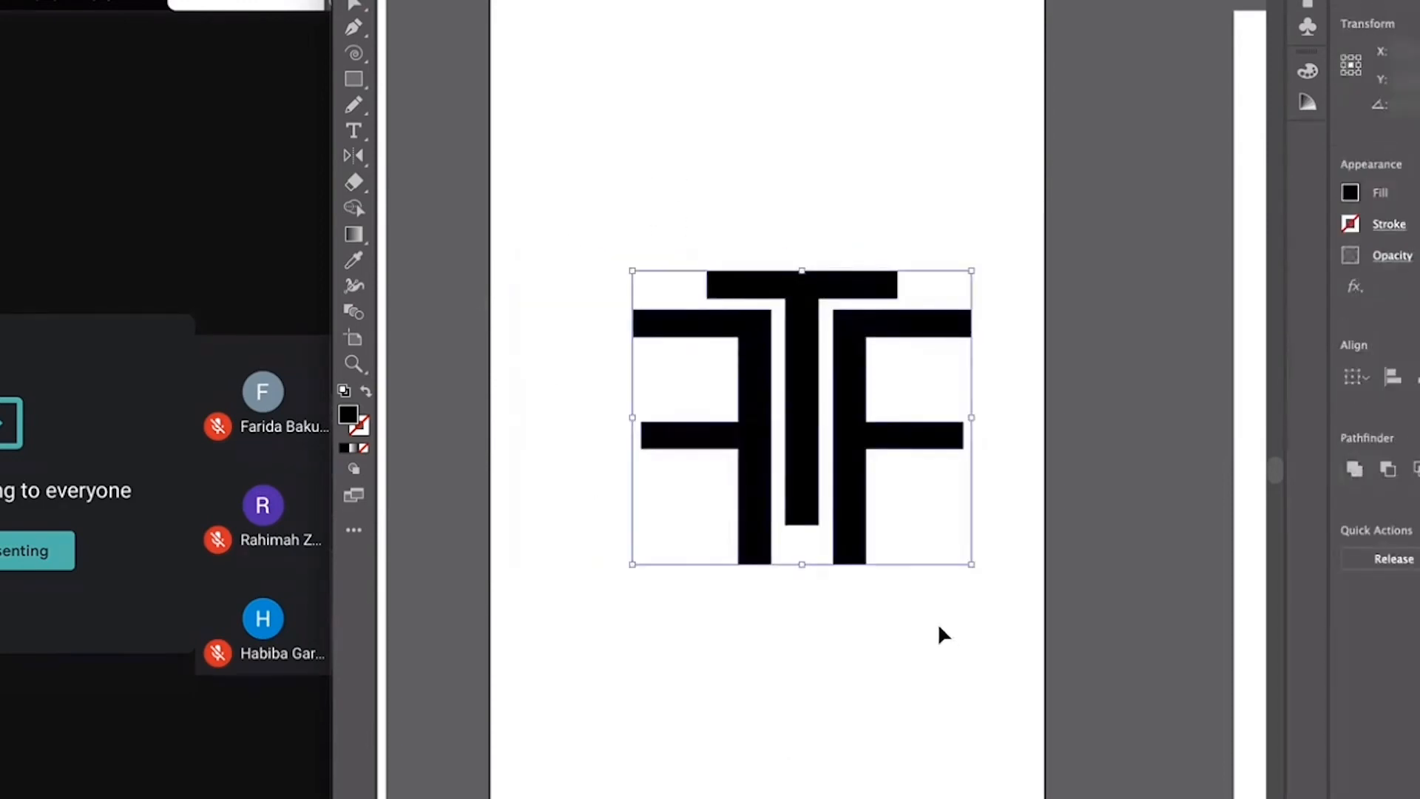
{"action": "left_click_drag", "start_coordinate": [851, 532], "coordinate": [777, 506]}
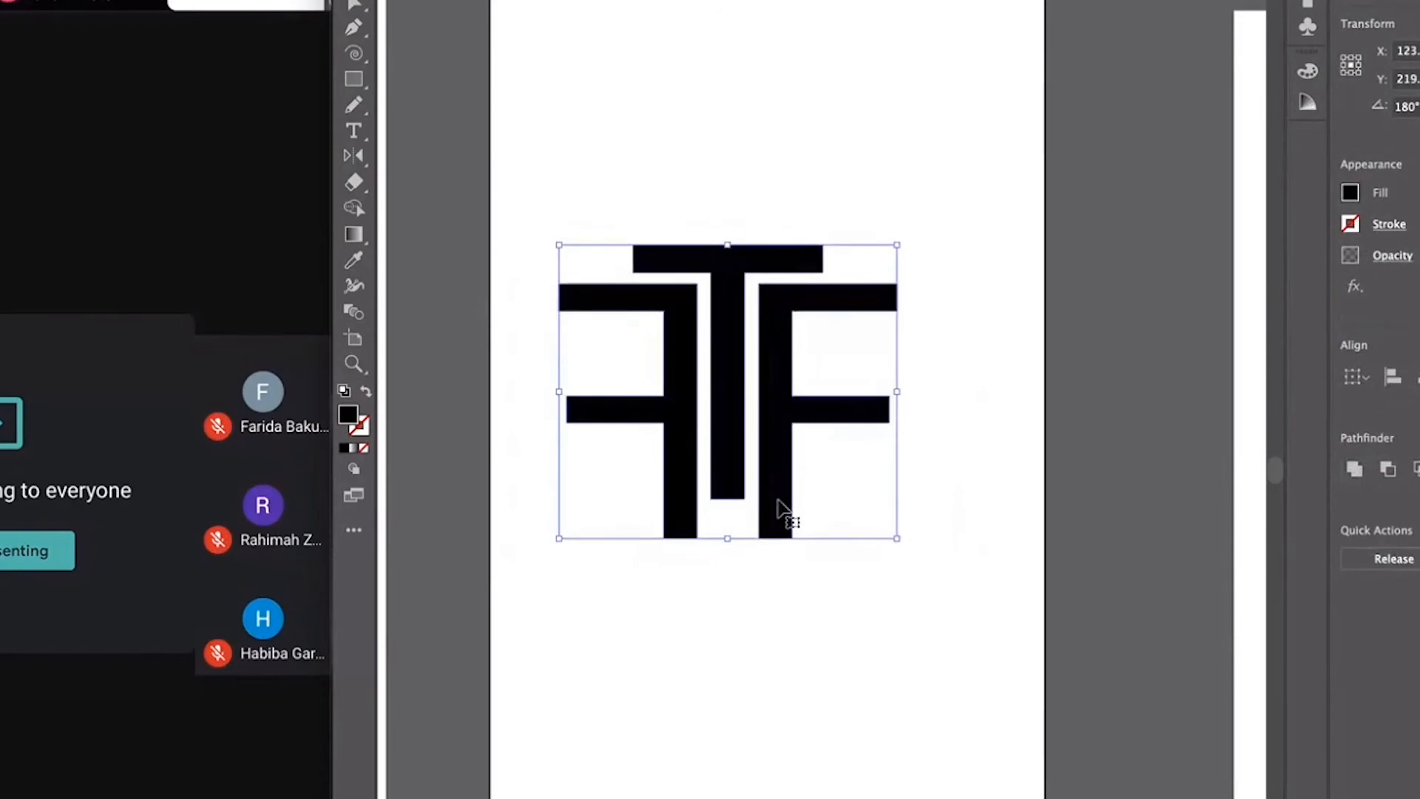
- Delete the mirrored F from the monogram
{"action": "left_click", "coordinate": [762, 762]}
{"action": "left_click", "coordinate": [684, 503]}
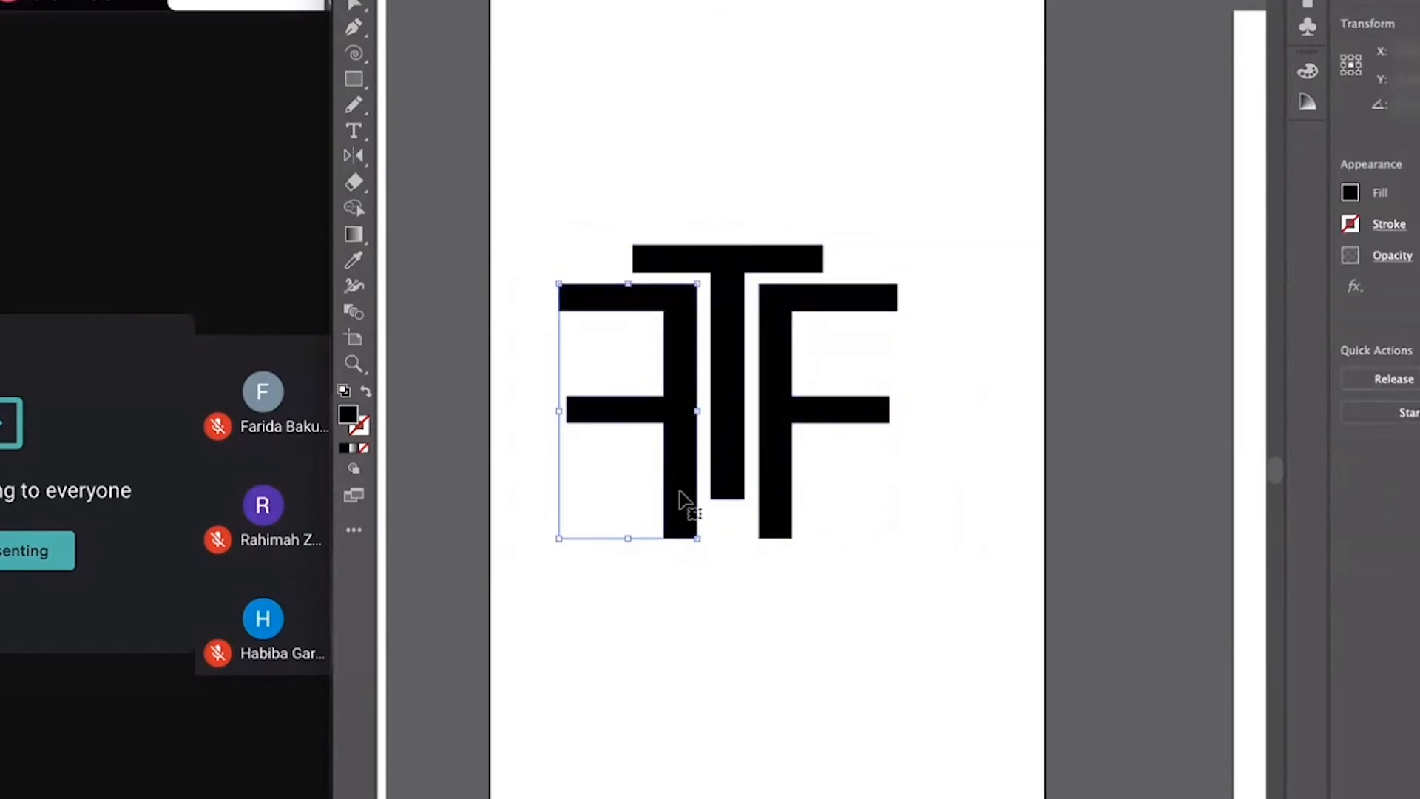
{"action": "key", "text": "Delete"}
- Align the T and F level with each other vertically, and align their horizontal centers
{"action": "left_click", "coordinate": [722, 269]}
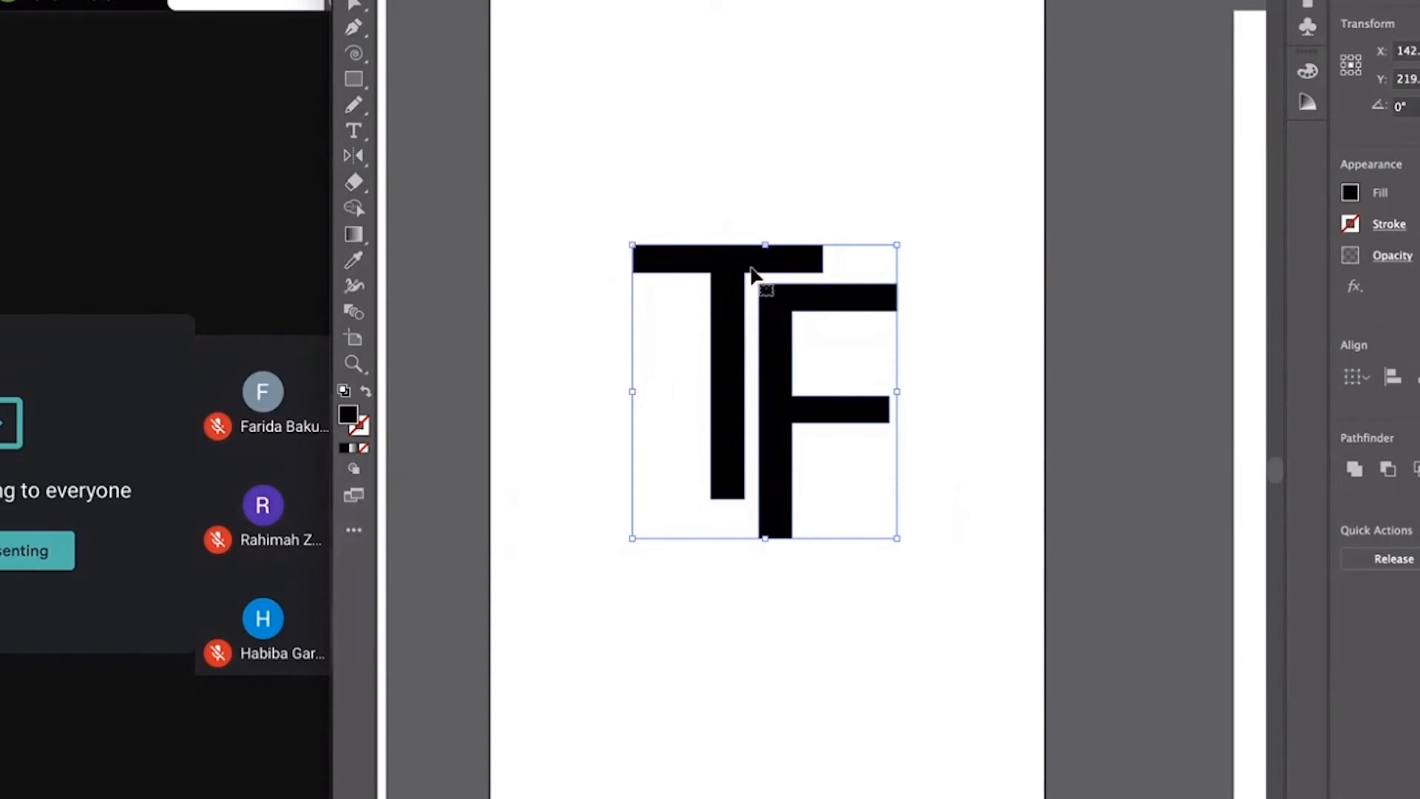
{"action": "left_click", "coordinate": [707, 766]}
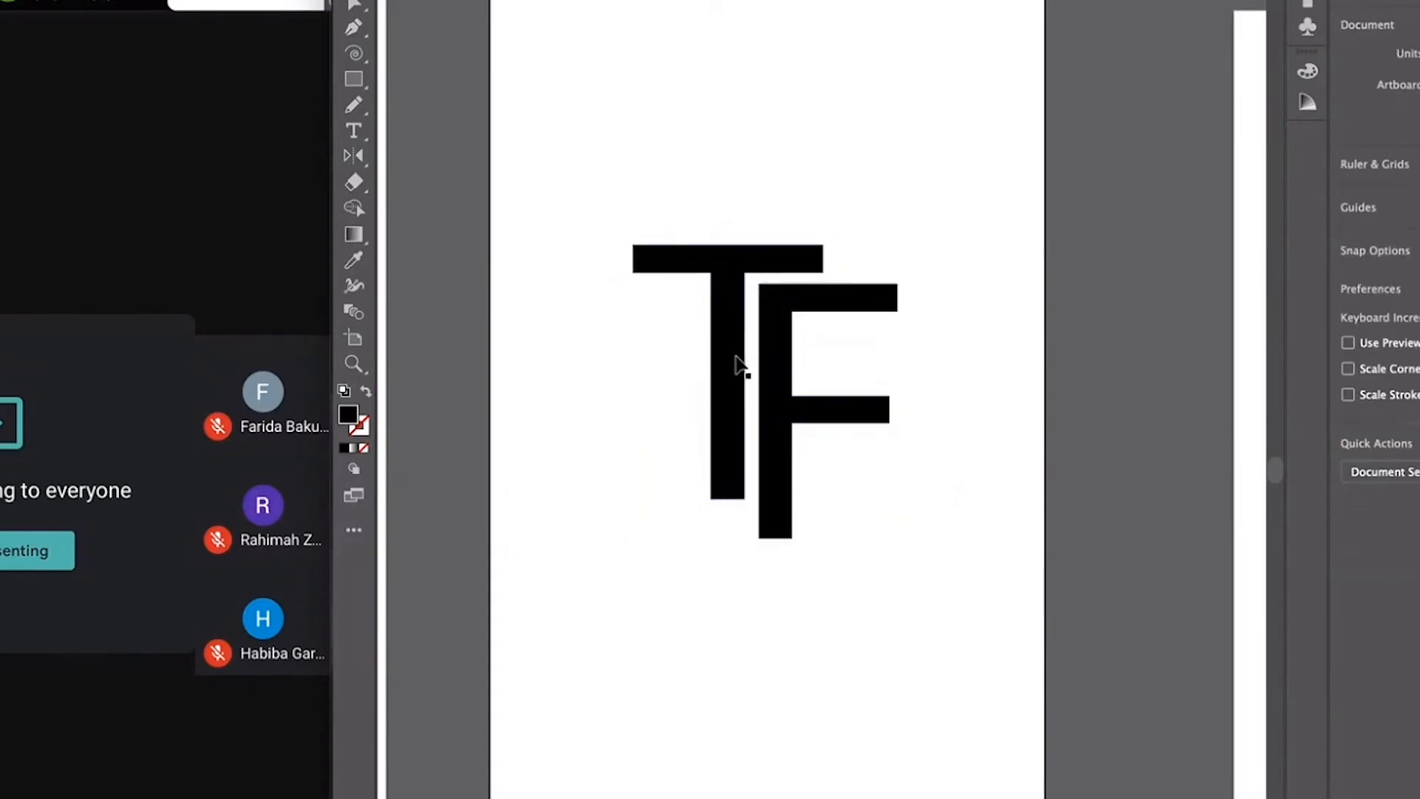
{"action": "left_click", "coordinate": [738, 266]}
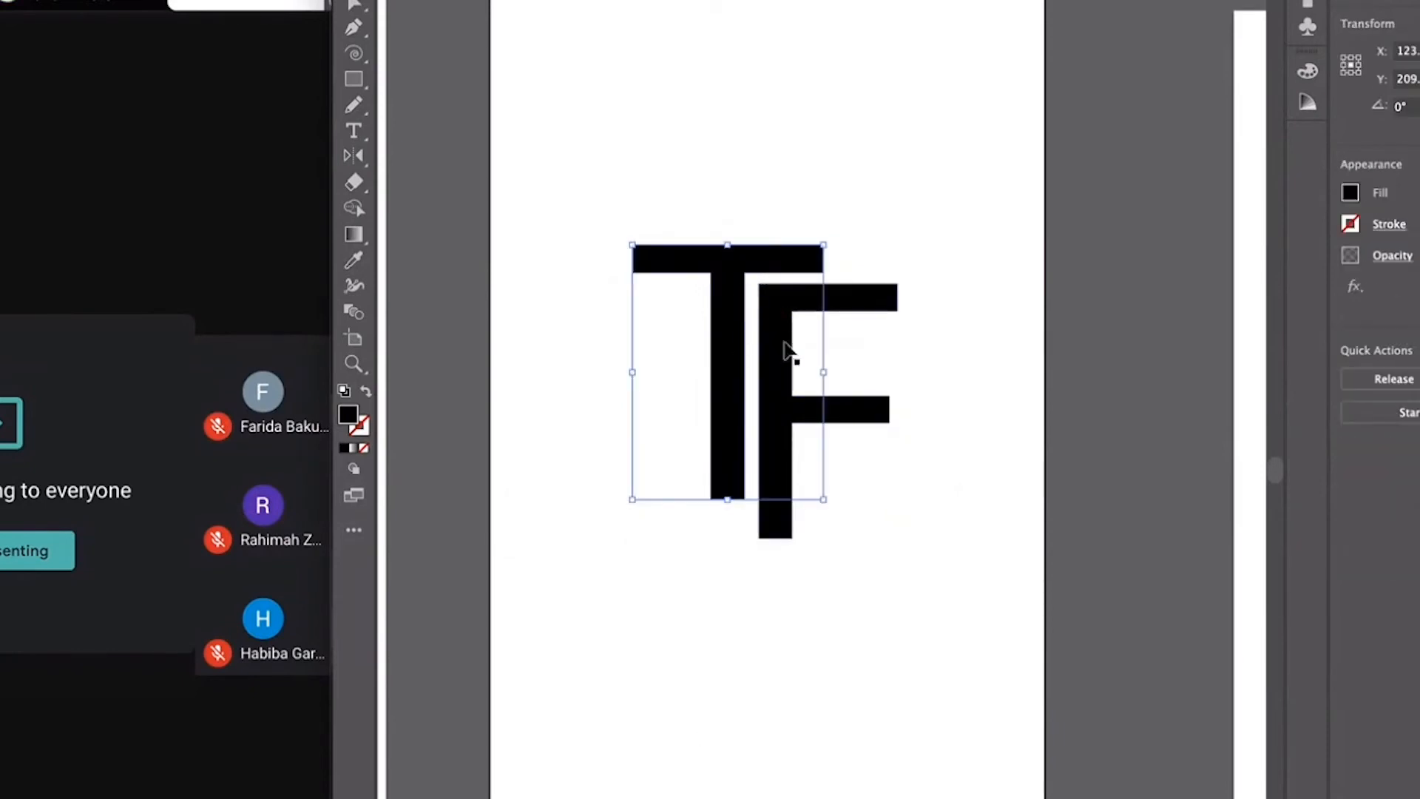
{"action": "left_click", "coordinate": [863, 304], "text": "shift"}
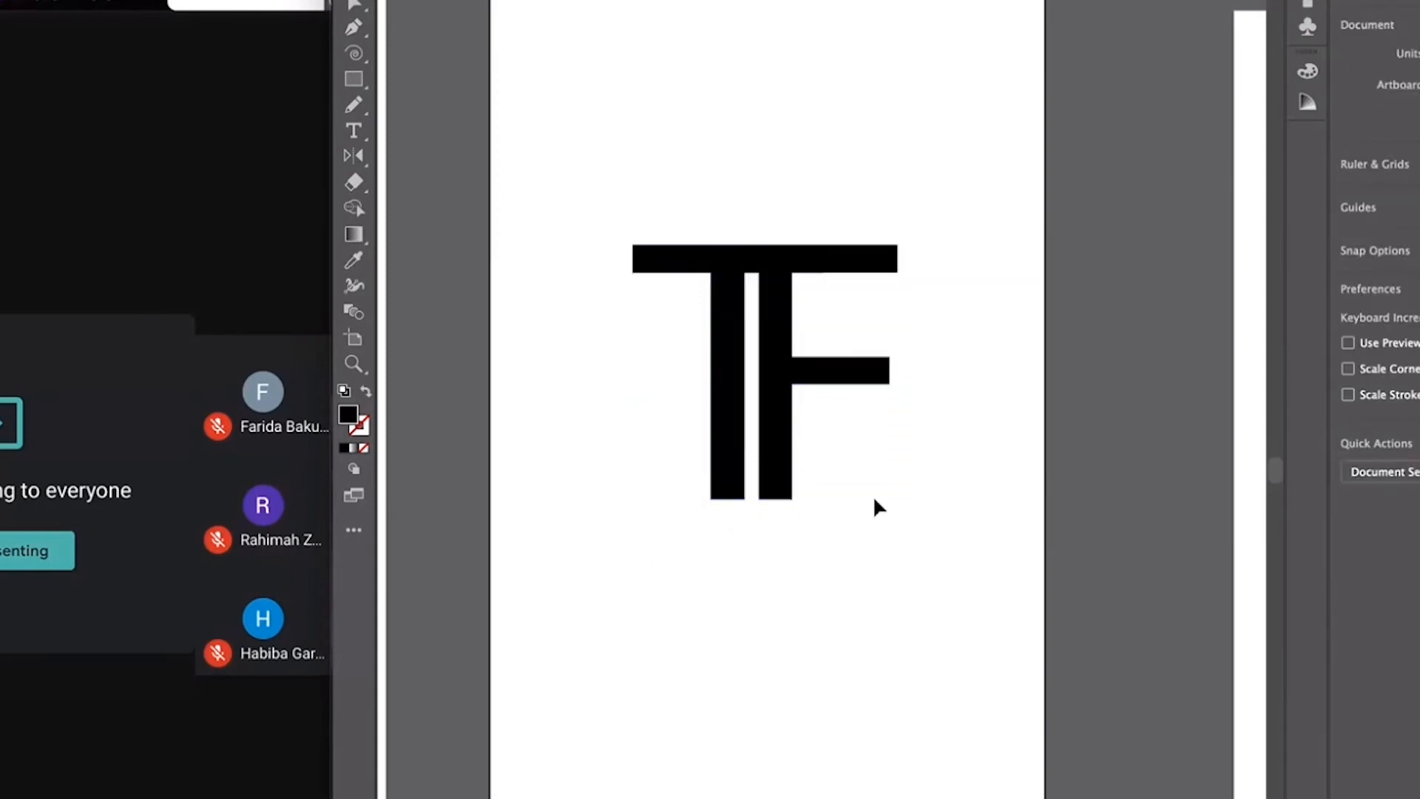
{"action": "left_click_drag", "start_coordinate": [628, 191], "coordinate": [732, 361]}
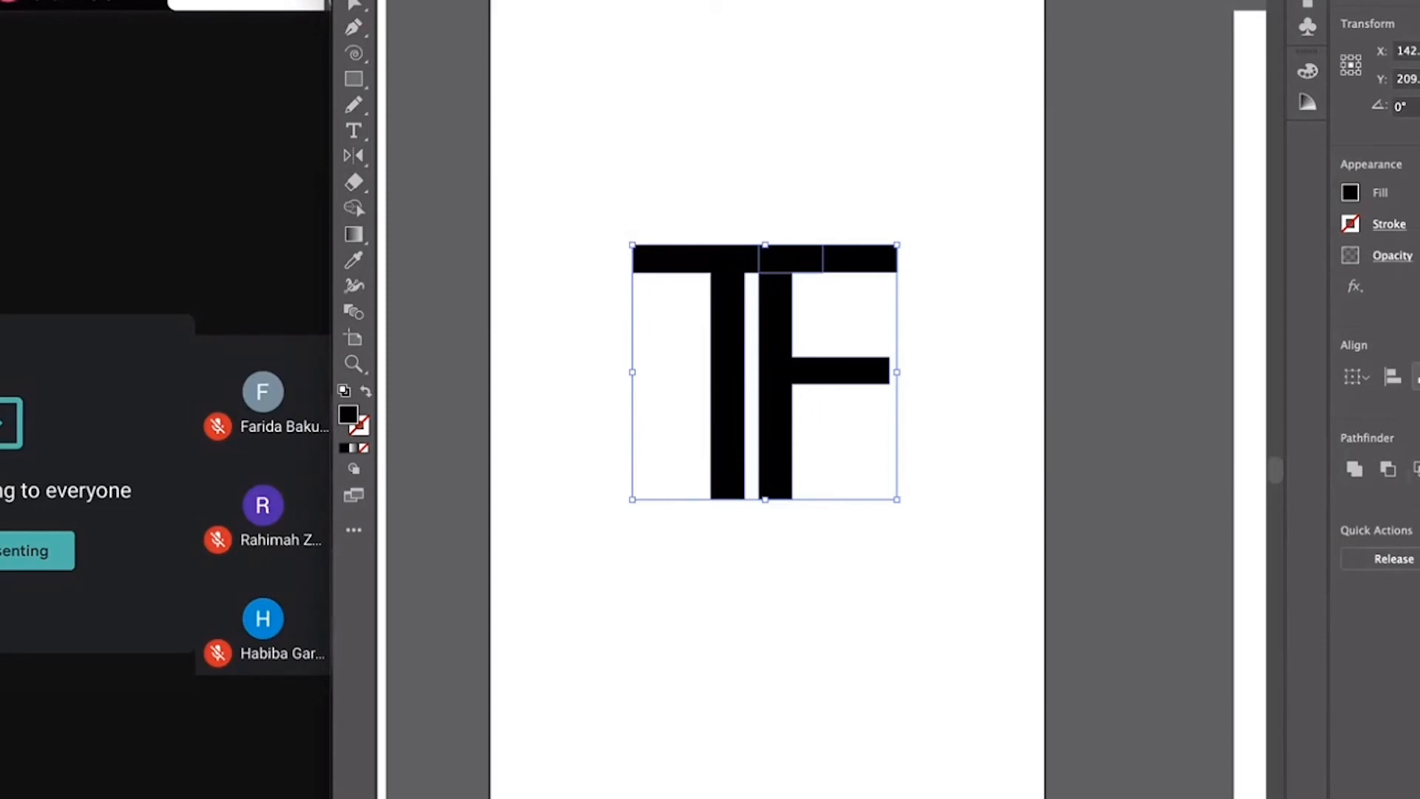
{"action": "left_click", "coordinate": [1415, 376]}
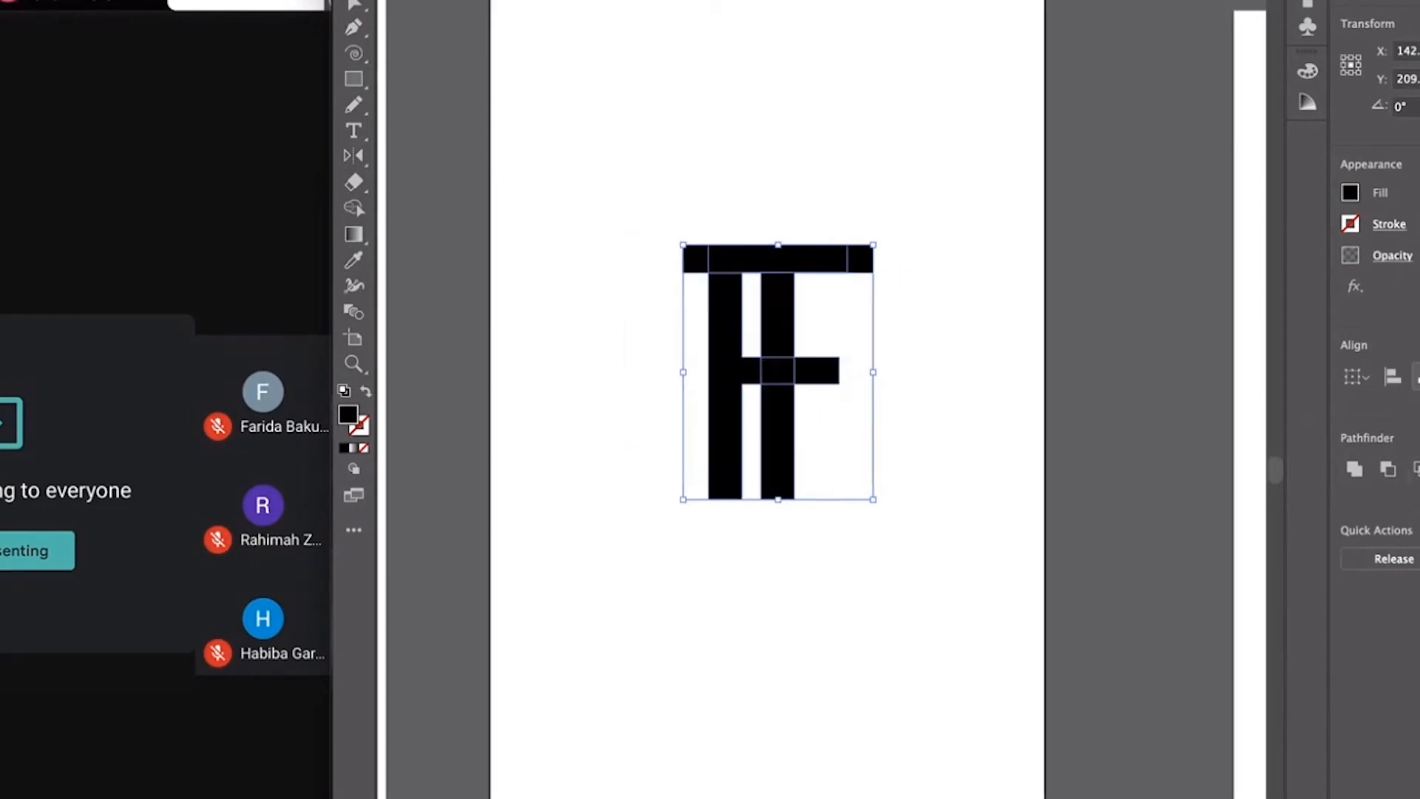
- Move the F off the T's stem and set it beside the T so the two stems touch
{"action": "left_click", "coordinate": [853, 773]}
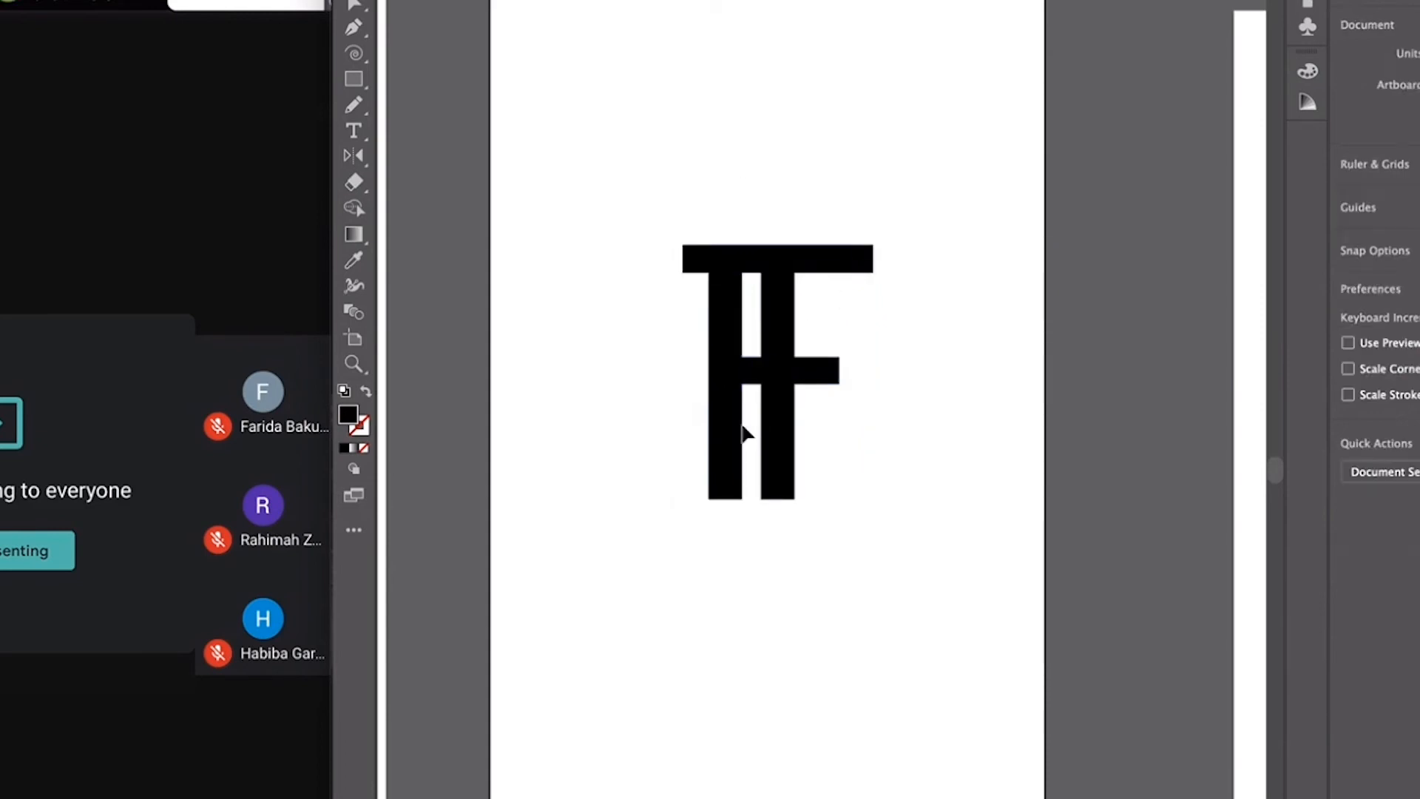
{"action": "left_click_drag", "start_coordinate": [619, 184], "coordinate": [848, 414]}
{"action": "left_click", "coordinate": [812, 500]}
{"action": "left_click_drag", "start_coordinate": [723, 291], "coordinate": [827, 292]}
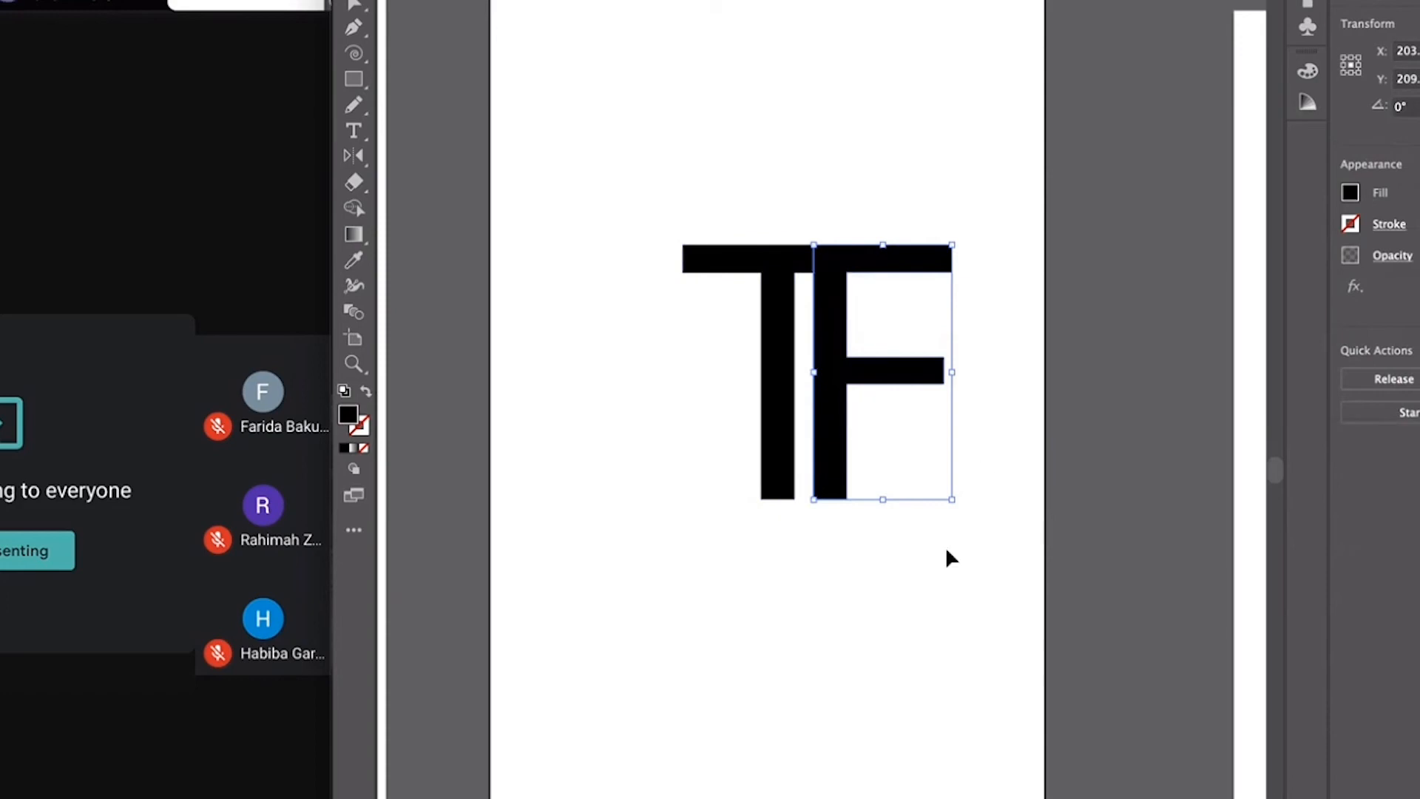
{"action": "left_click", "coordinate": [915, 584]}
{"action": "left_click_drag", "start_coordinate": [839, 365], "coordinate": [833, 367]}
{"action": "left_click", "coordinate": [840, 570]}
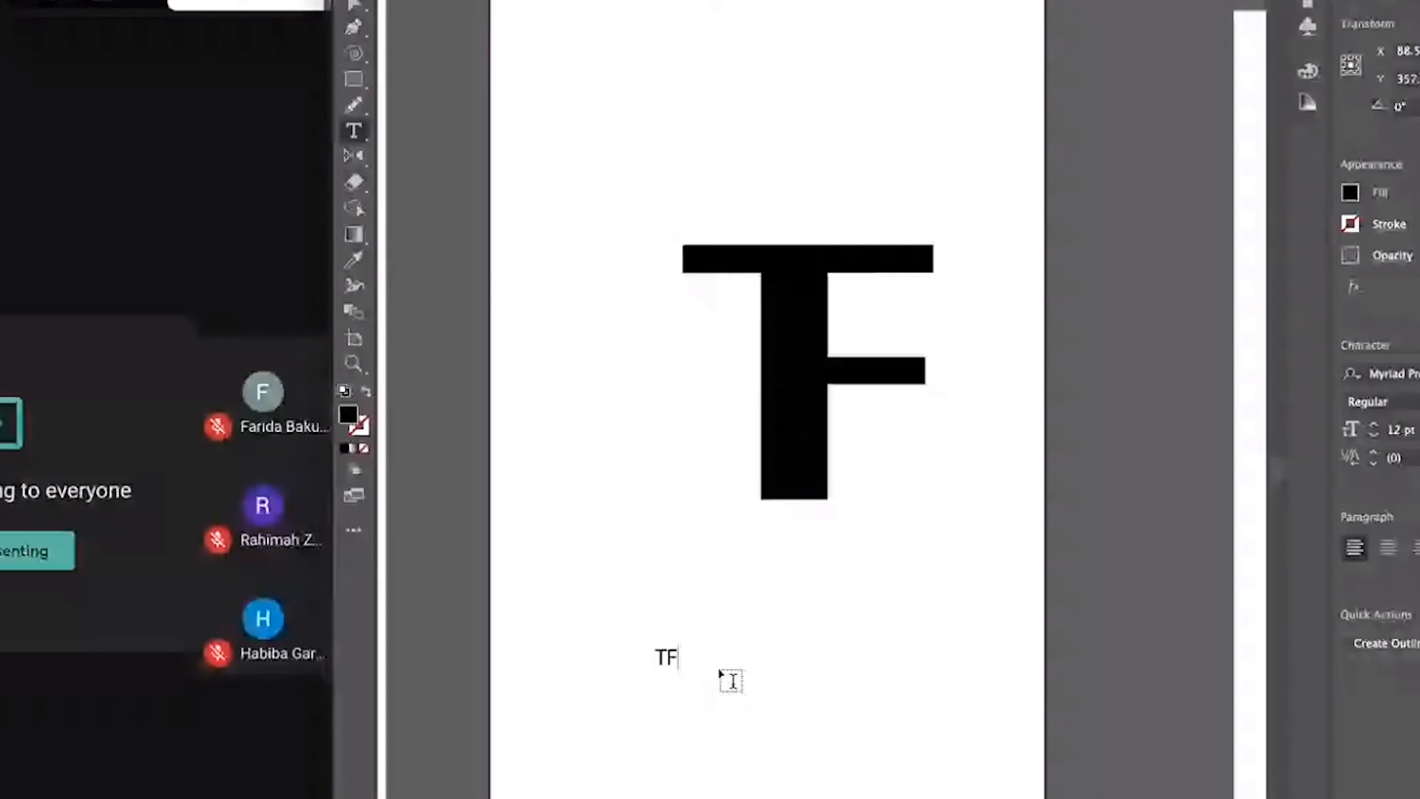
- Convert the second TF text to outlines and ungroup it, moving its F away from the T
{"action": "right_click", "coordinate": [814, 577]}
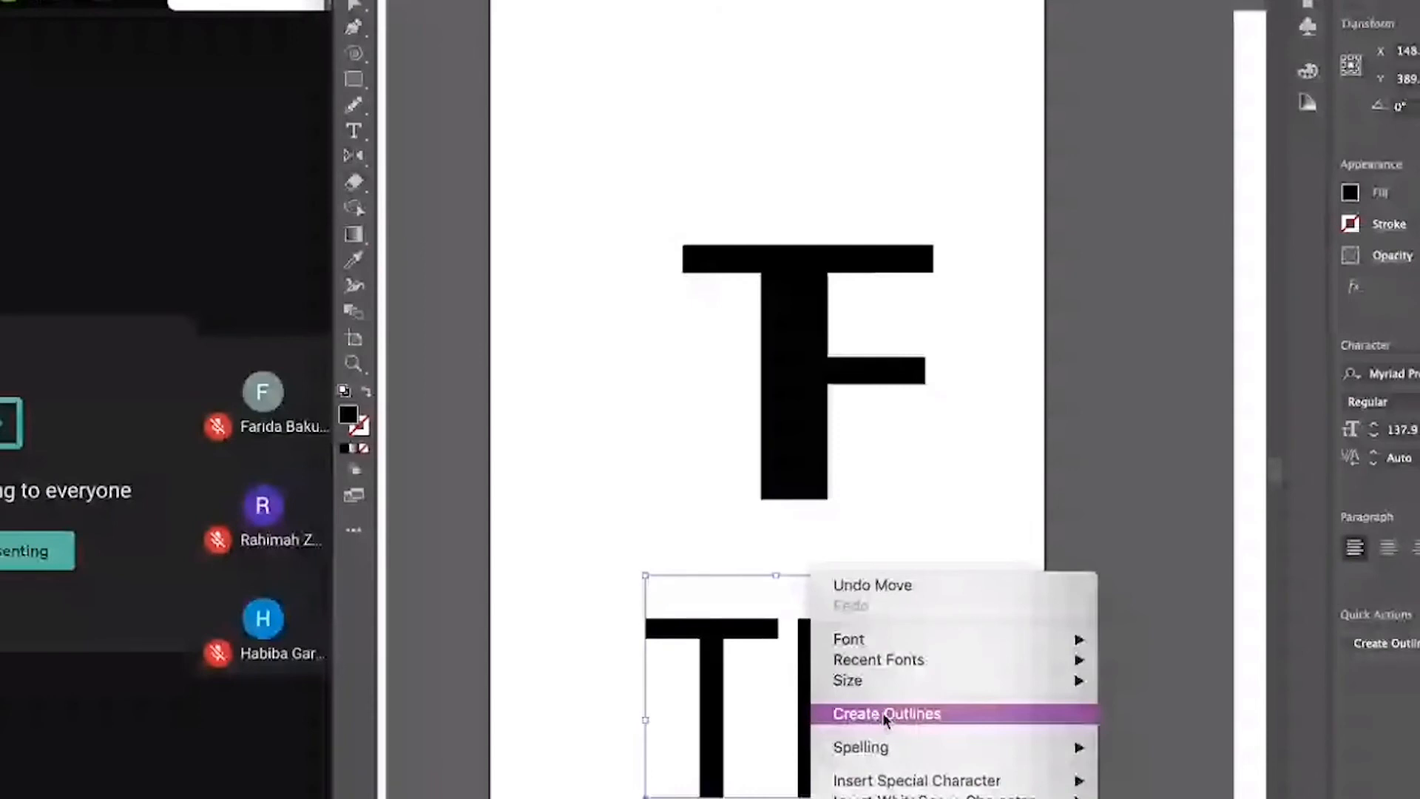
{"action": "left_click", "coordinate": [884, 715]}
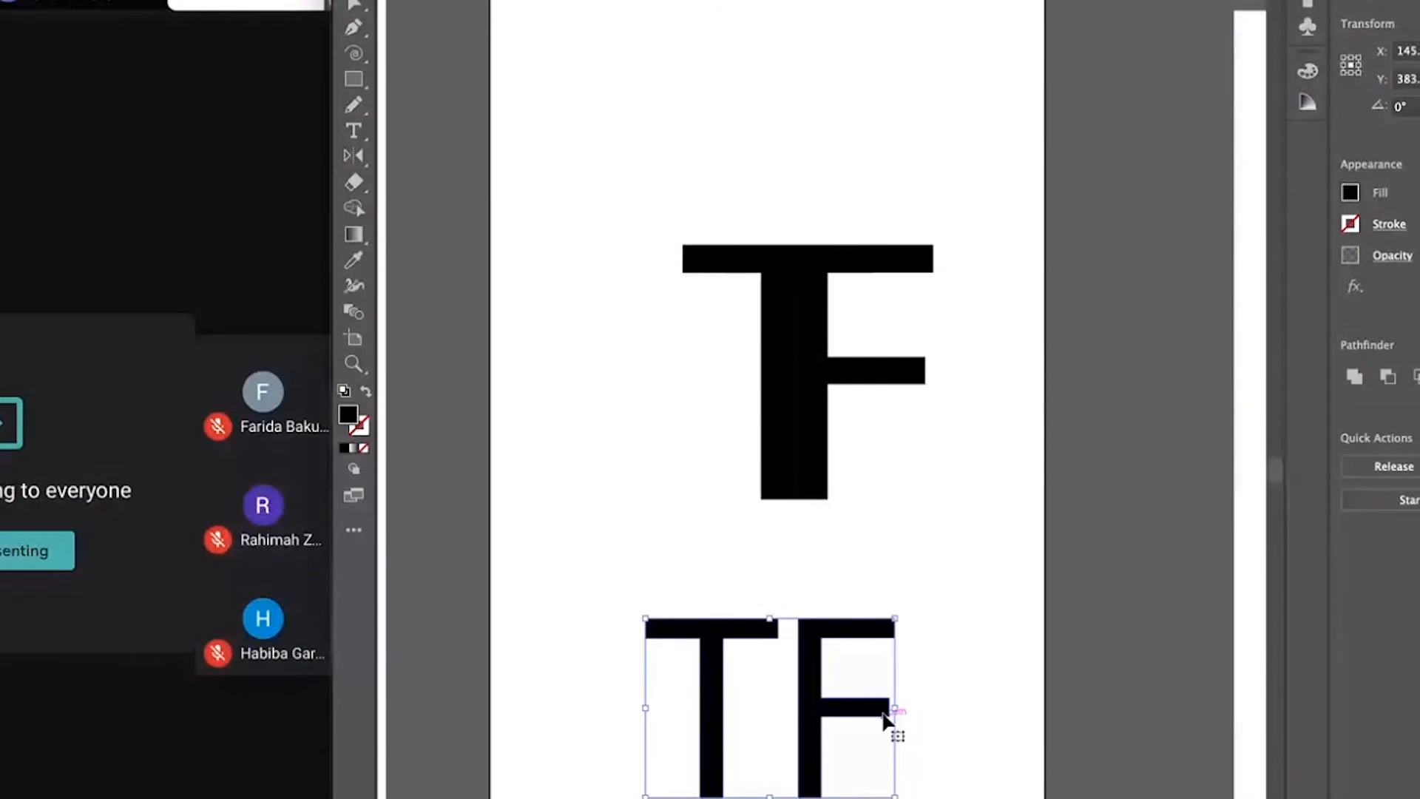
{"action": "right_click", "coordinate": [855, 708]}
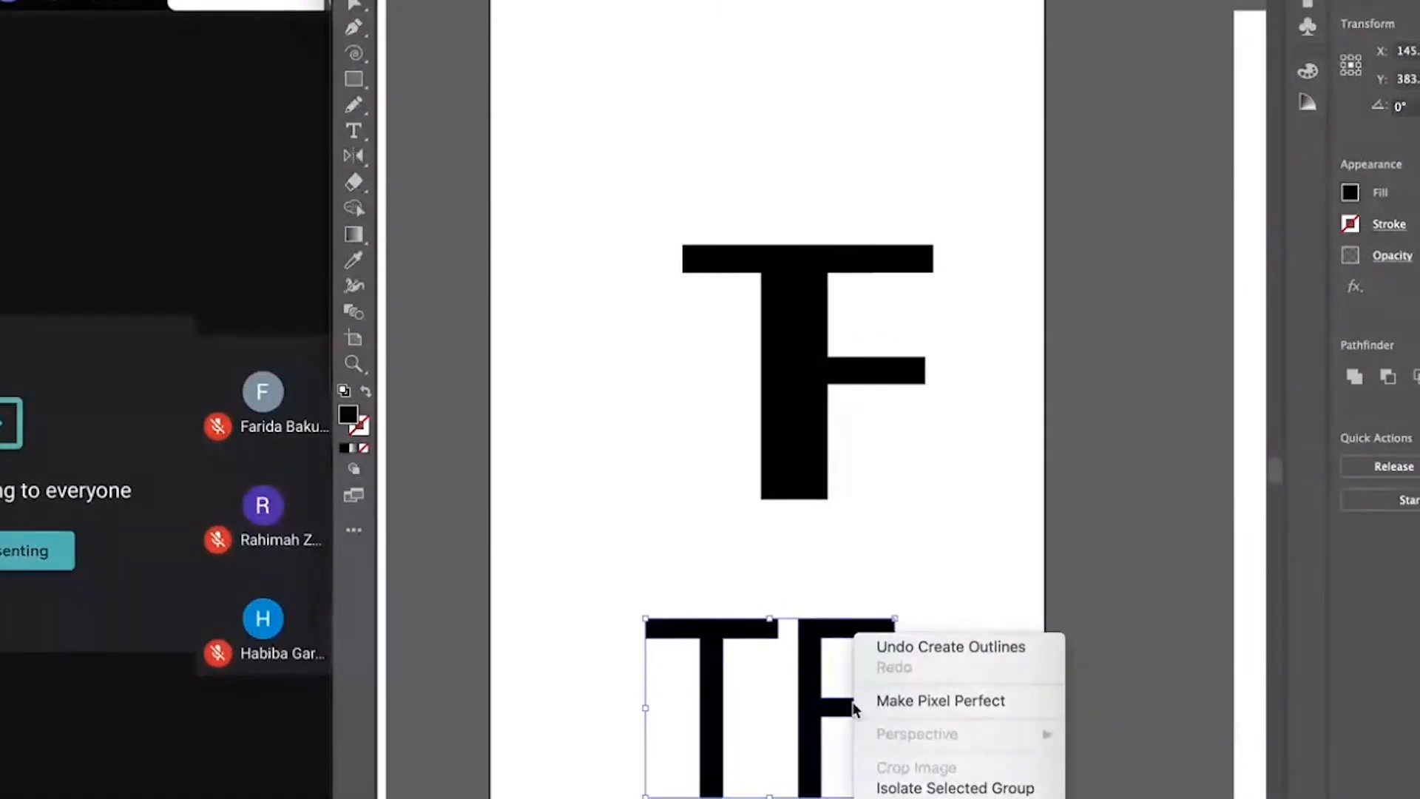
{"action": "left_click_drag", "start_coordinate": [807, 707], "coordinate": [910, 704]}
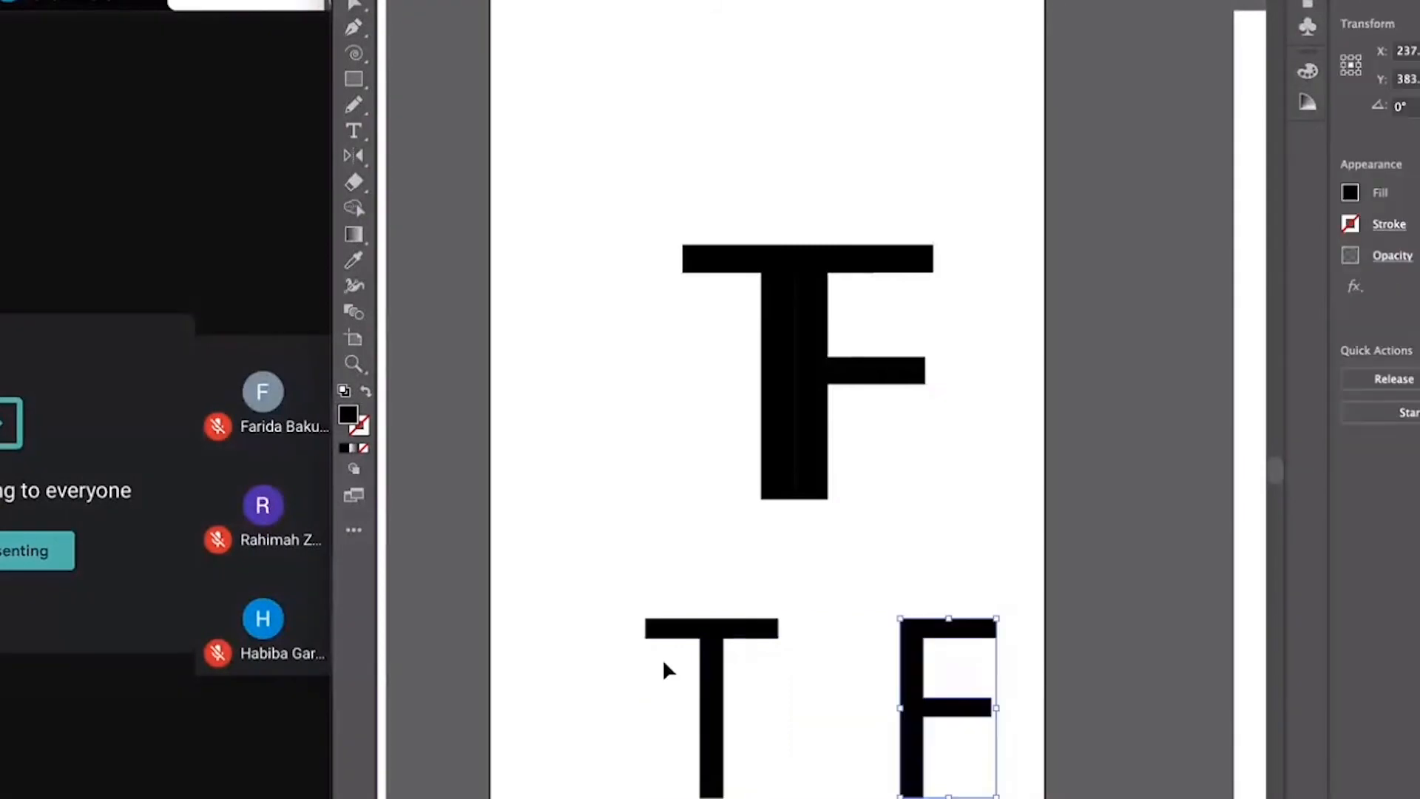
- Separate the second T further from its F and move both letters farther below the monogram
{"action": "left_click_drag", "start_coordinate": [521, 603], "coordinate": [983, 797]}
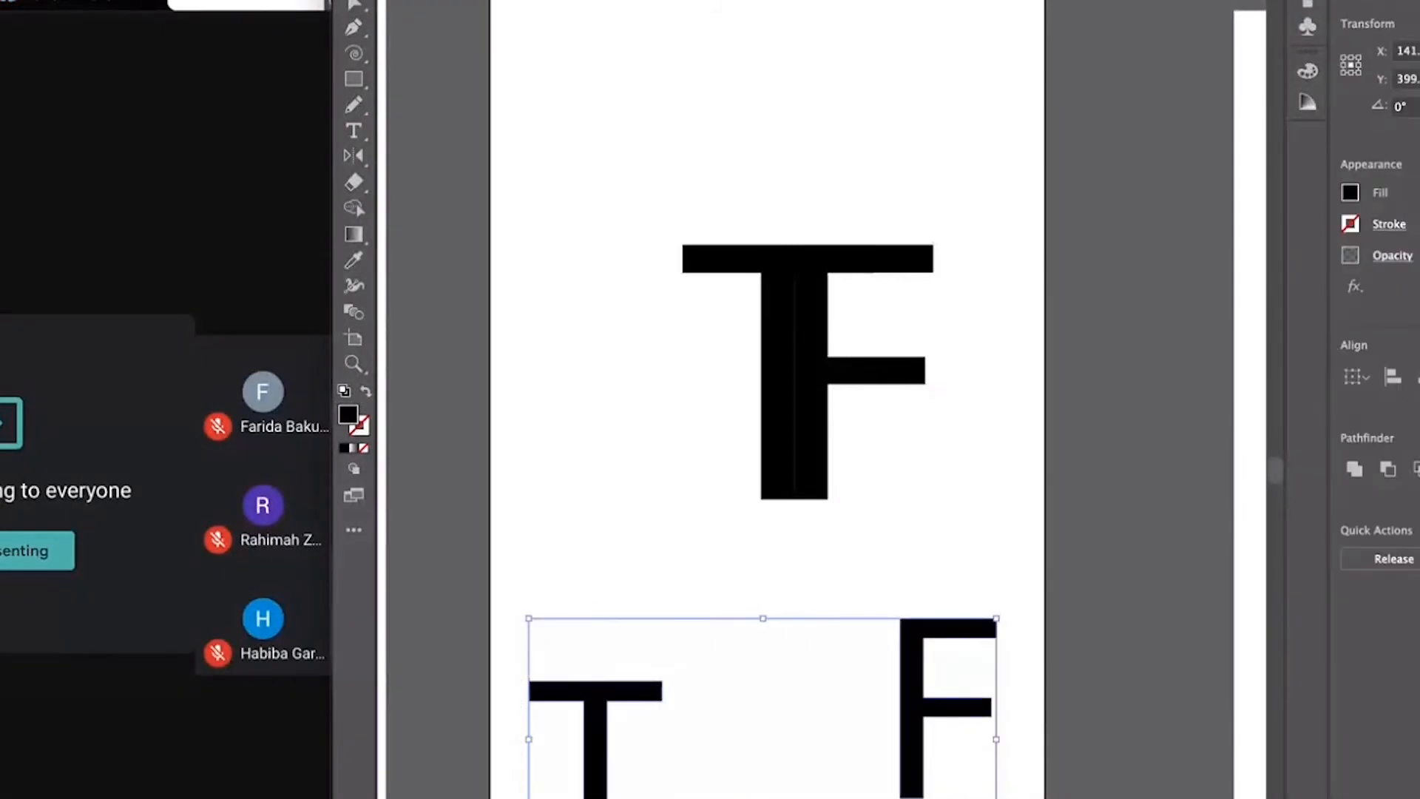
{"action": "key", "text": "shift+Down"}
{"action": "key", "text": "shift+Down"}
{"action": "key", "text": "shift+Down"}
{"action": "key", "text": "shift+Down"}
{"action": "key", "text": "shift+Down"}
{"action": "key", "text": "shift+Down"}
{"action": "left_click", "coordinate": [936, 531]}
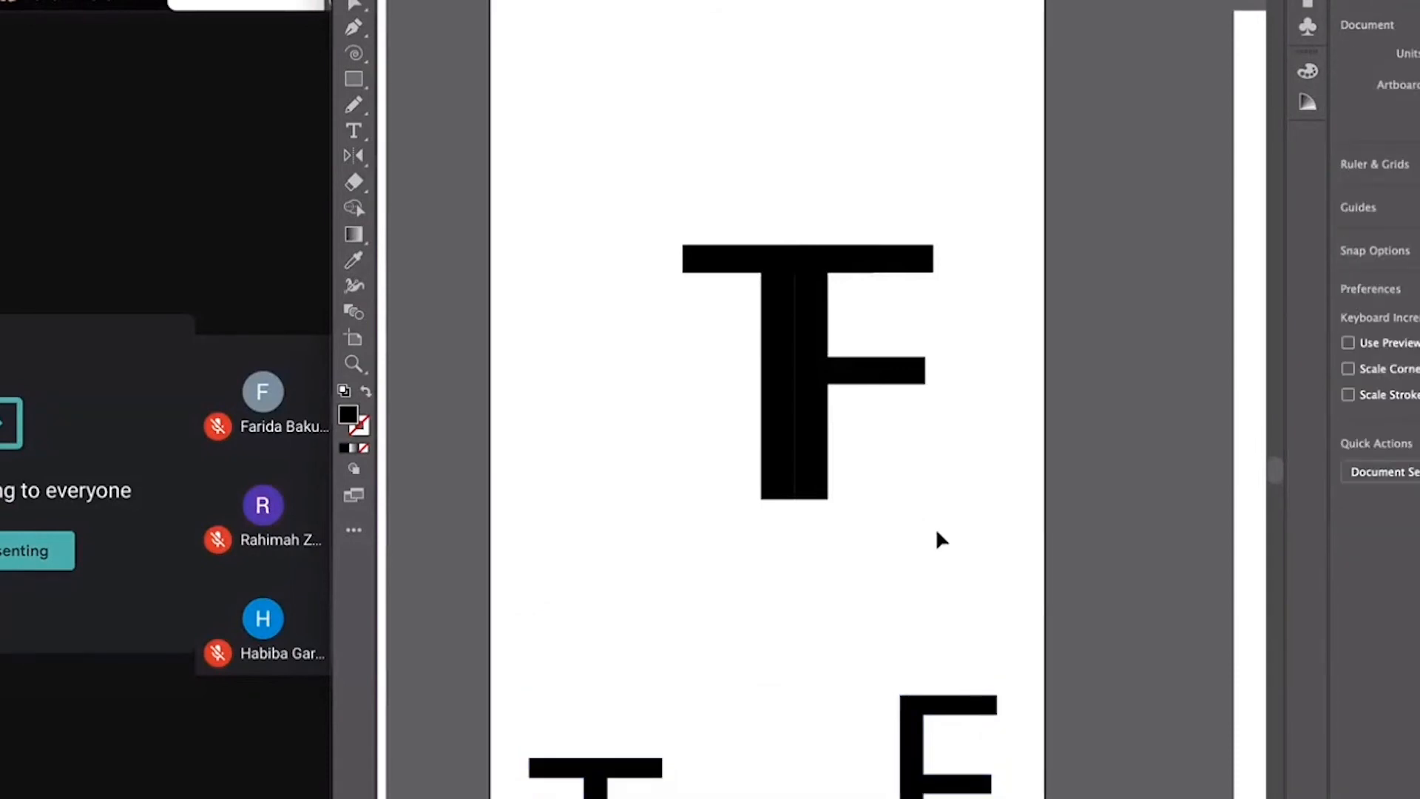
- Move the monogram's F about 17 px toward the T until both stems overlap exactly
{"action": "scroll", "coordinate": [766, 349], "scroll_direction": "up", "scroll_amount": 2}
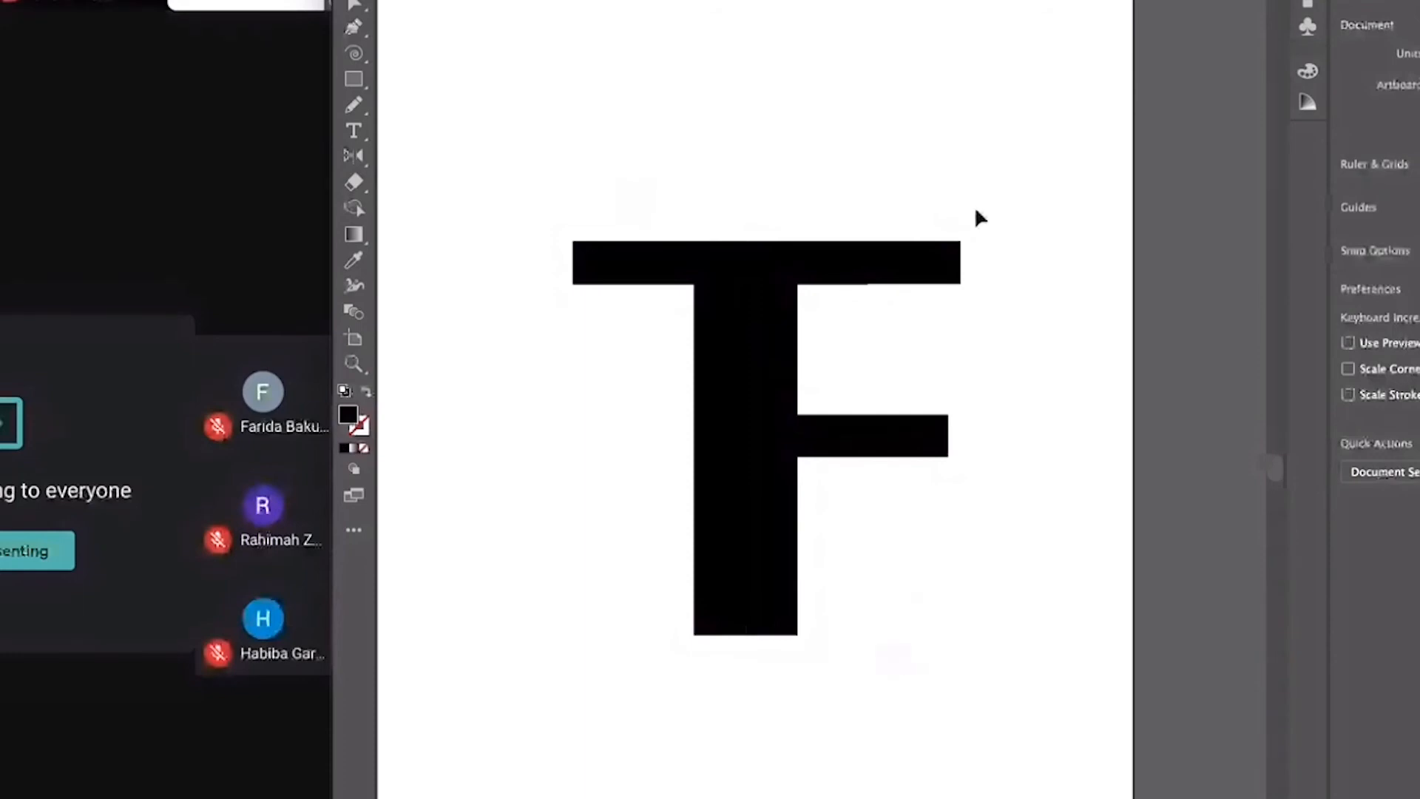
{"action": "left_click", "coordinate": [934, 262]}
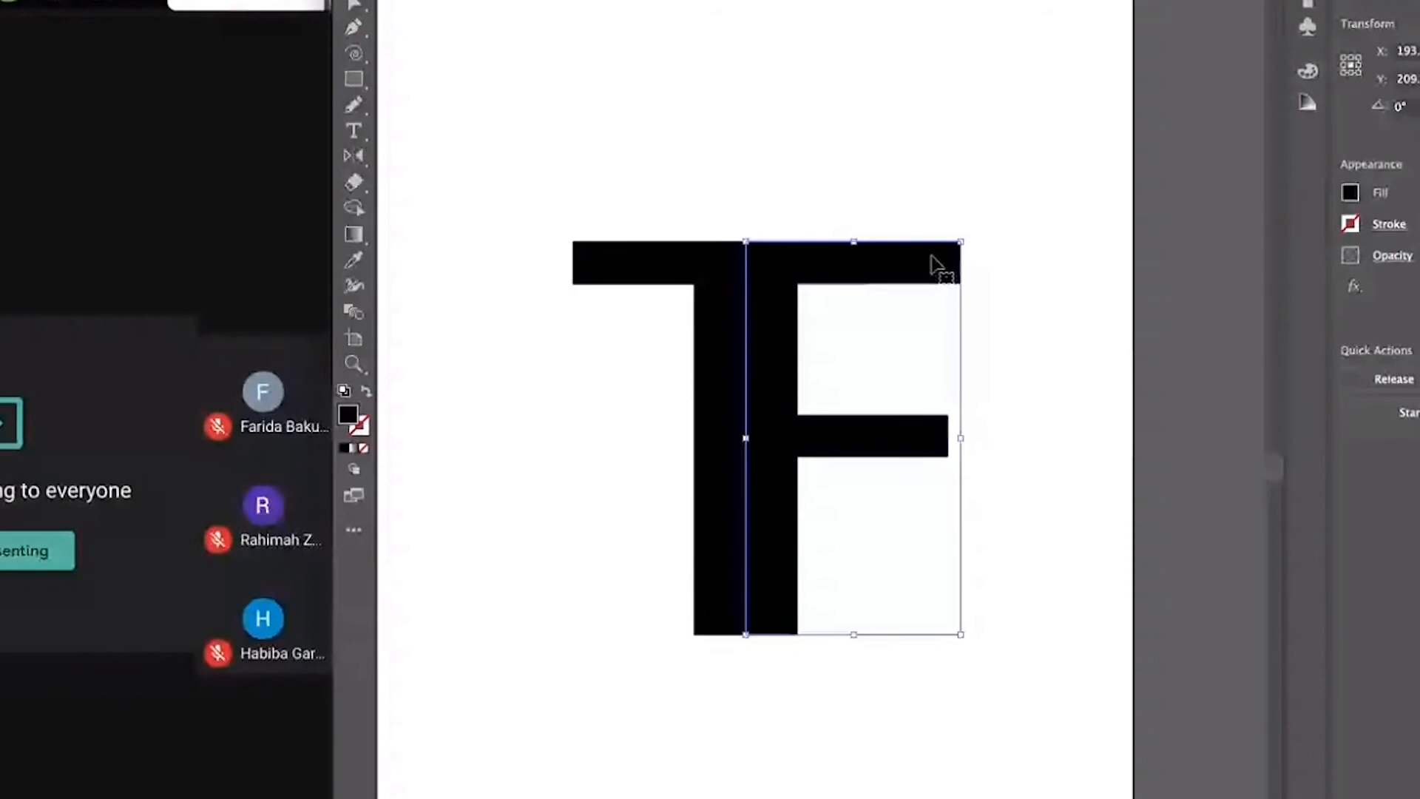
{"action": "left_click_drag", "start_coordinate": [932, 257], "coordinate": [893, 259]}
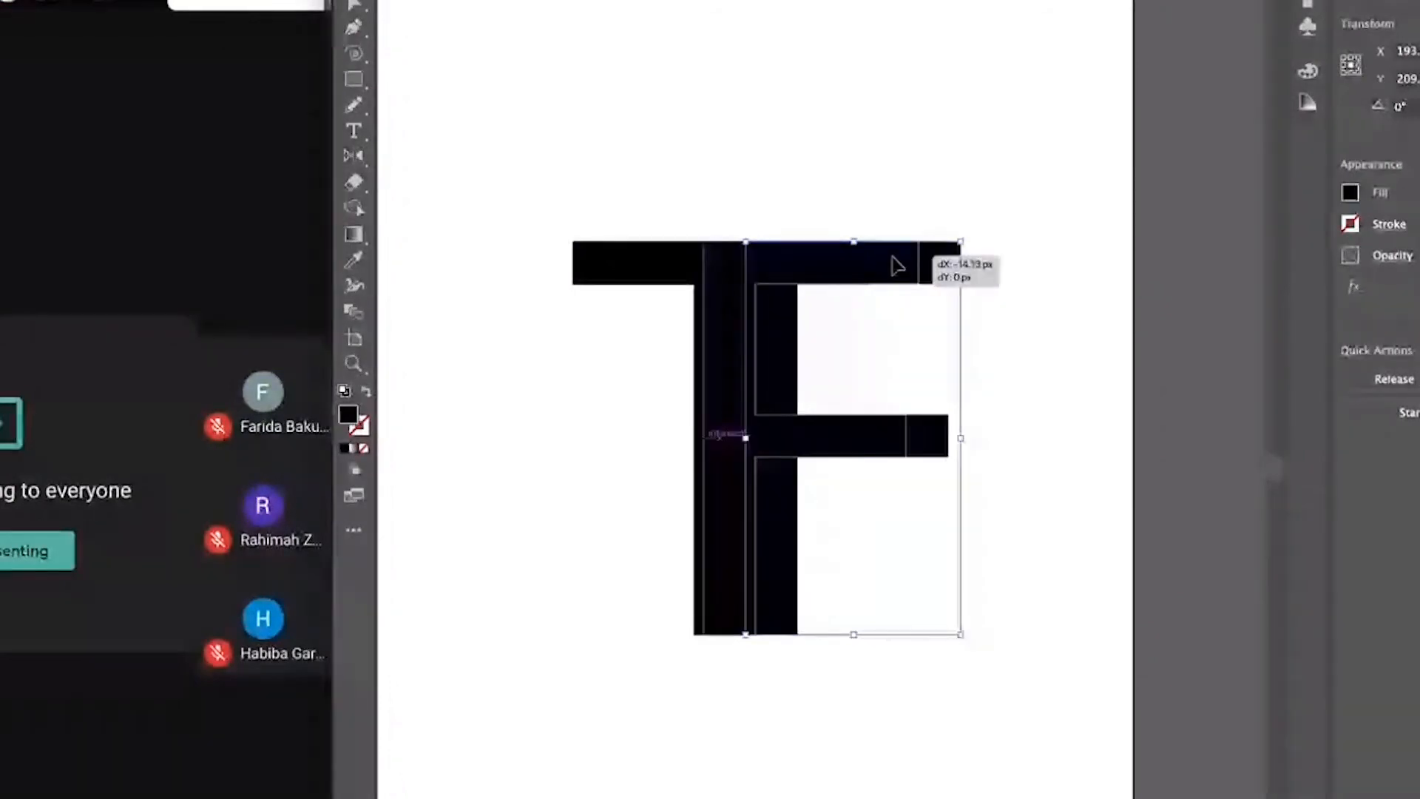
{"action": "left_click_drag", "start_coordinate": [898, 264], "coordinate": [889, 265]}
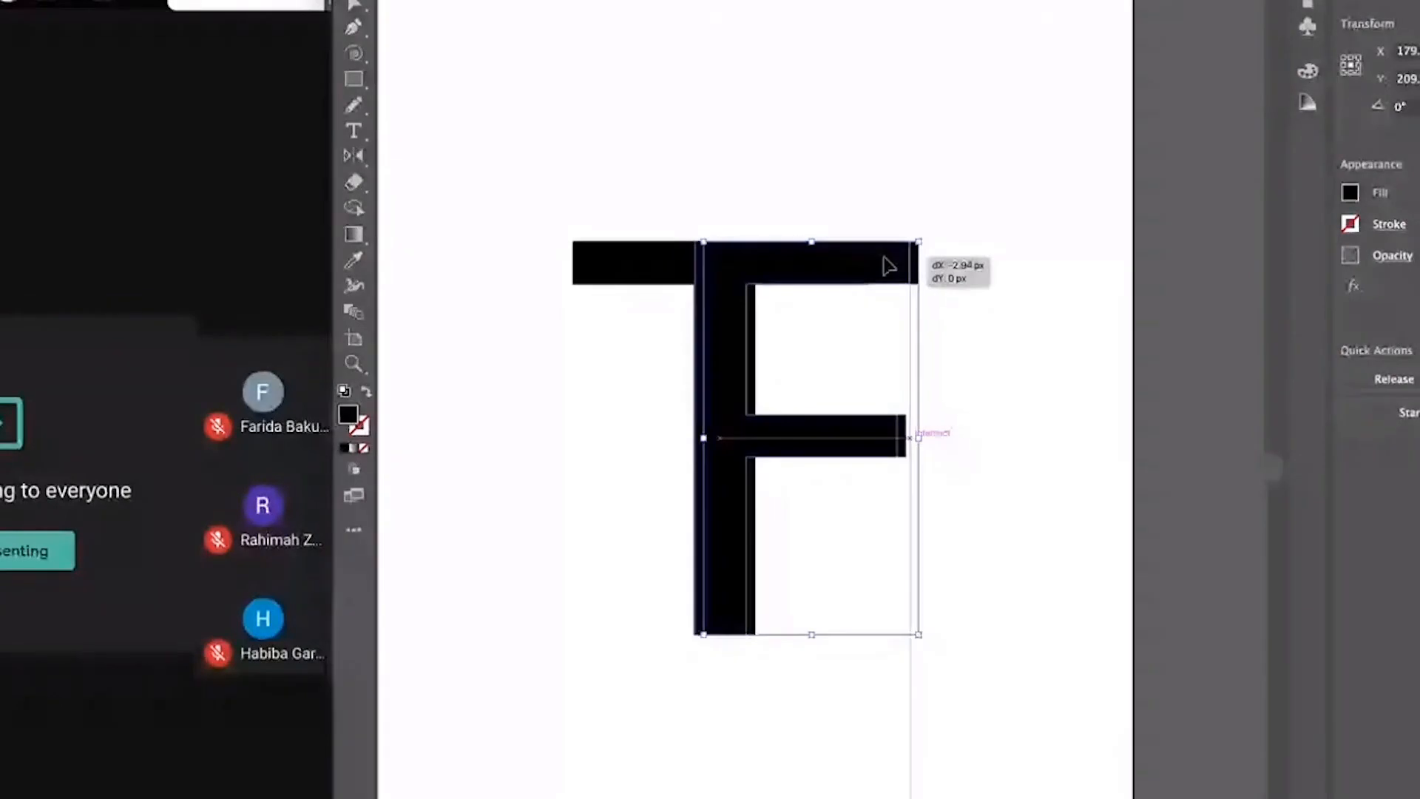
{"action": "left_click_drag", "start_coordinate": [889, 264], "coordinate": [888, 265]}
{"action": "left_click", "coordinate": [1053, 326]}
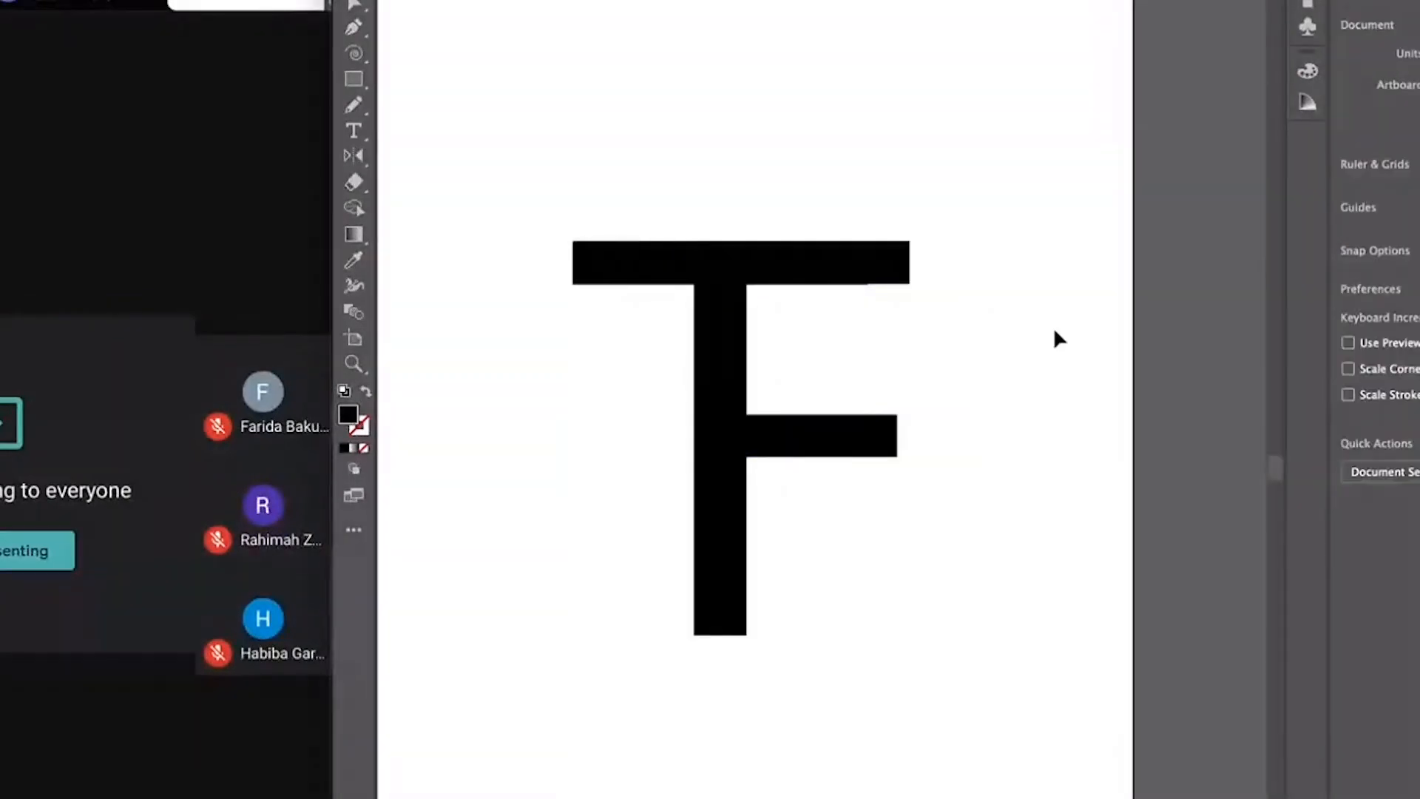
- Lengthen the free arm of the T's crossbar by moving its two end anchor points outward together with Direct Selection
{"action": "left_click", "coordinate": [906, 248]}
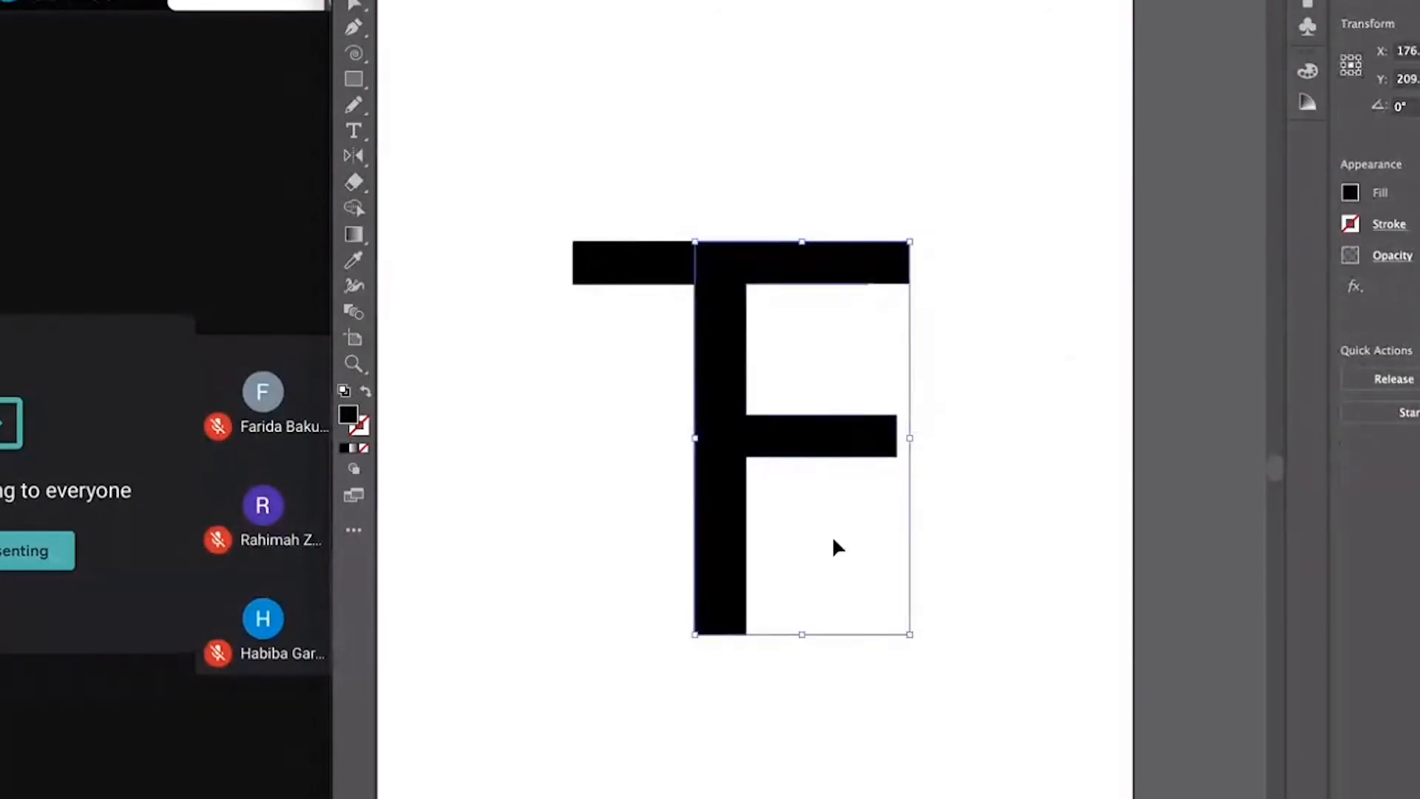
{"action": "left_click", "coordinate": [357, 8]}
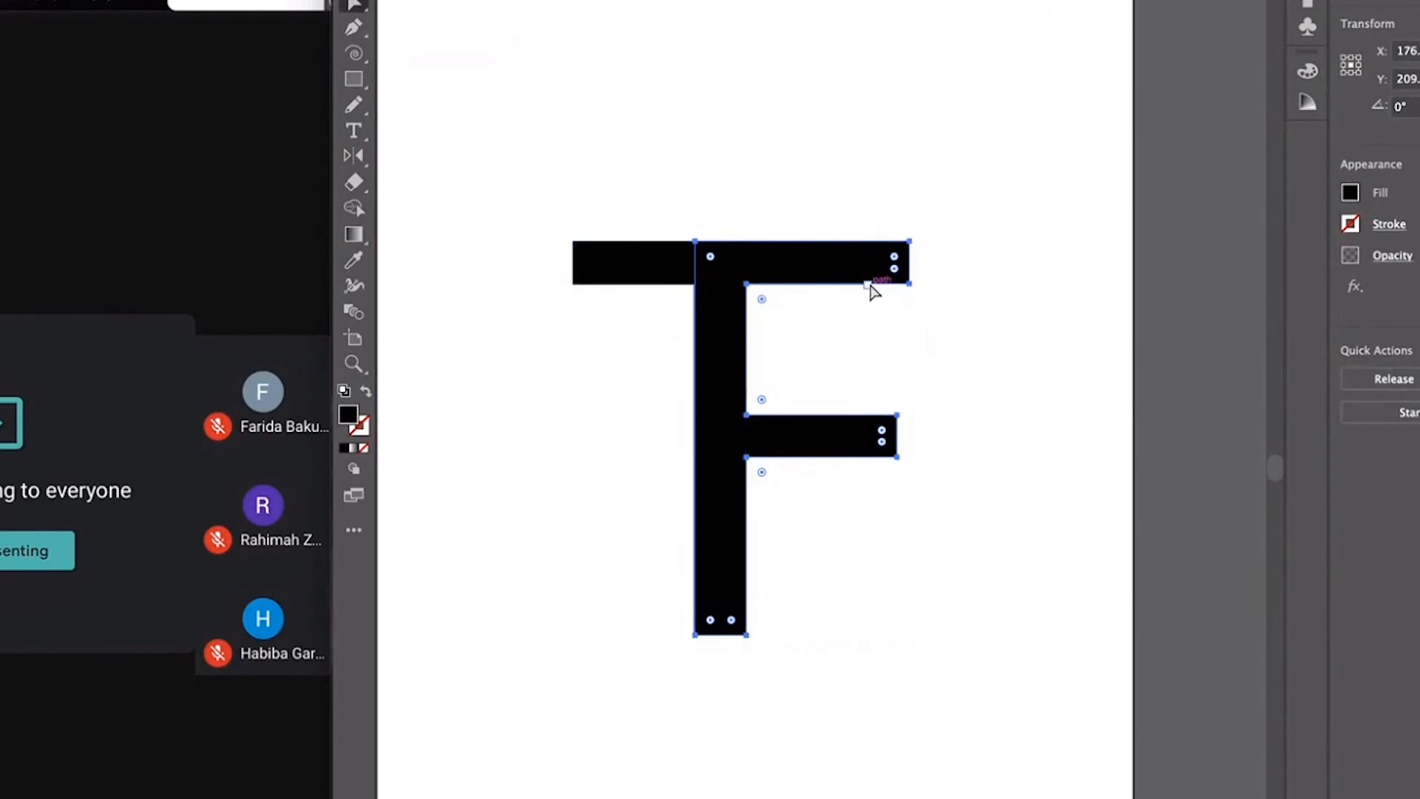
{"action": "left_click_drag", "start_coordinate": [862, 288], "coordinate": [574, 286]}
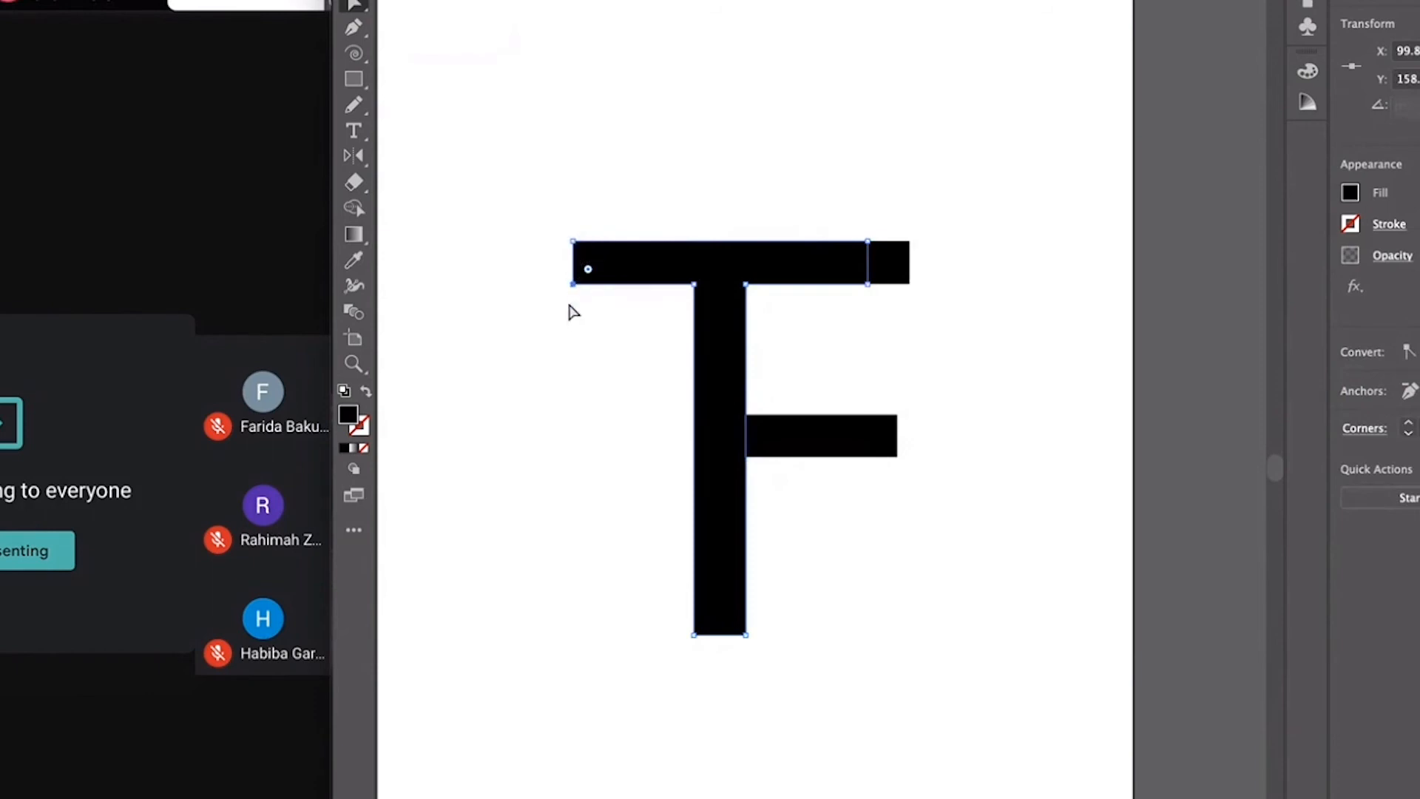
{"action": "left_click", "coordinate": [574, 331]}
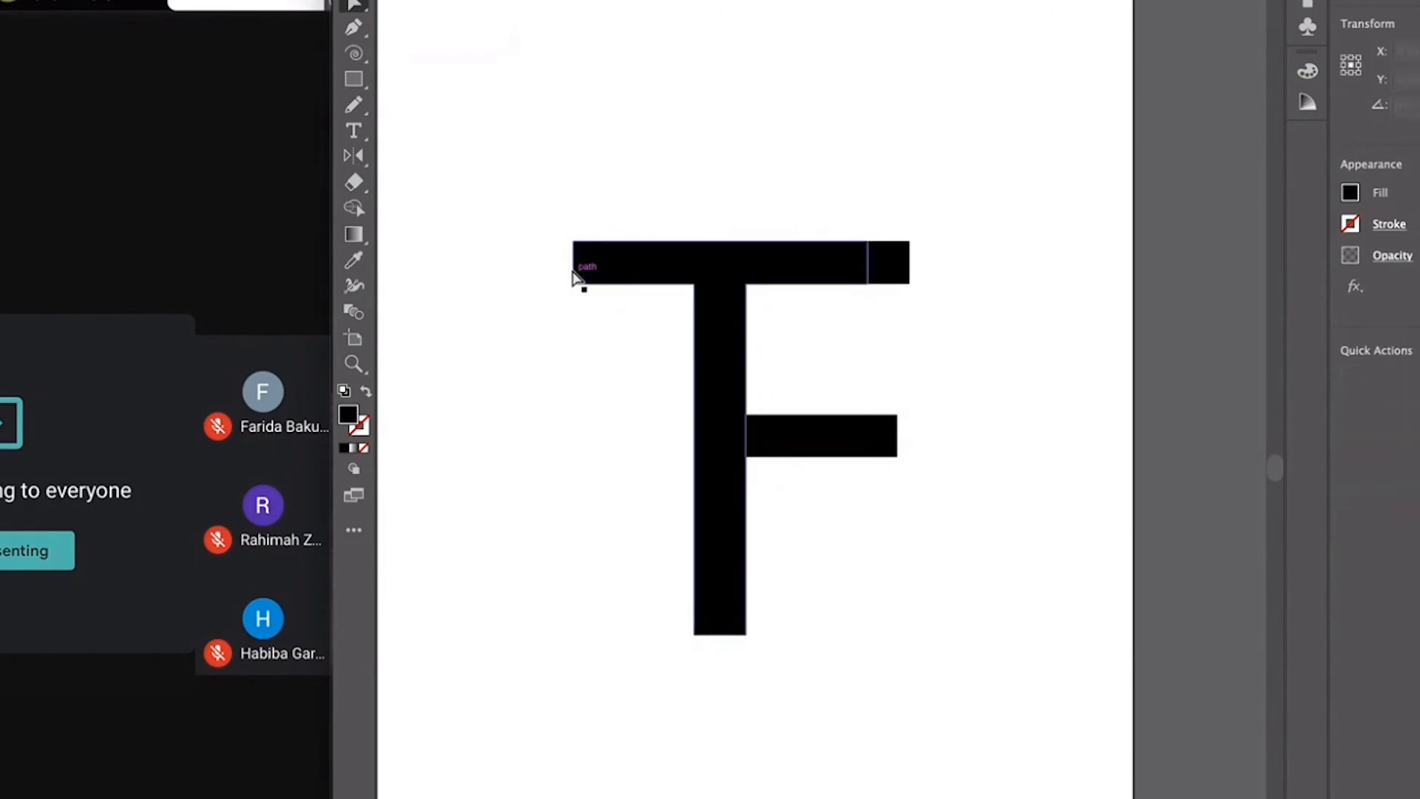
{"action": "left_click", "coordinate": [594, 281]}
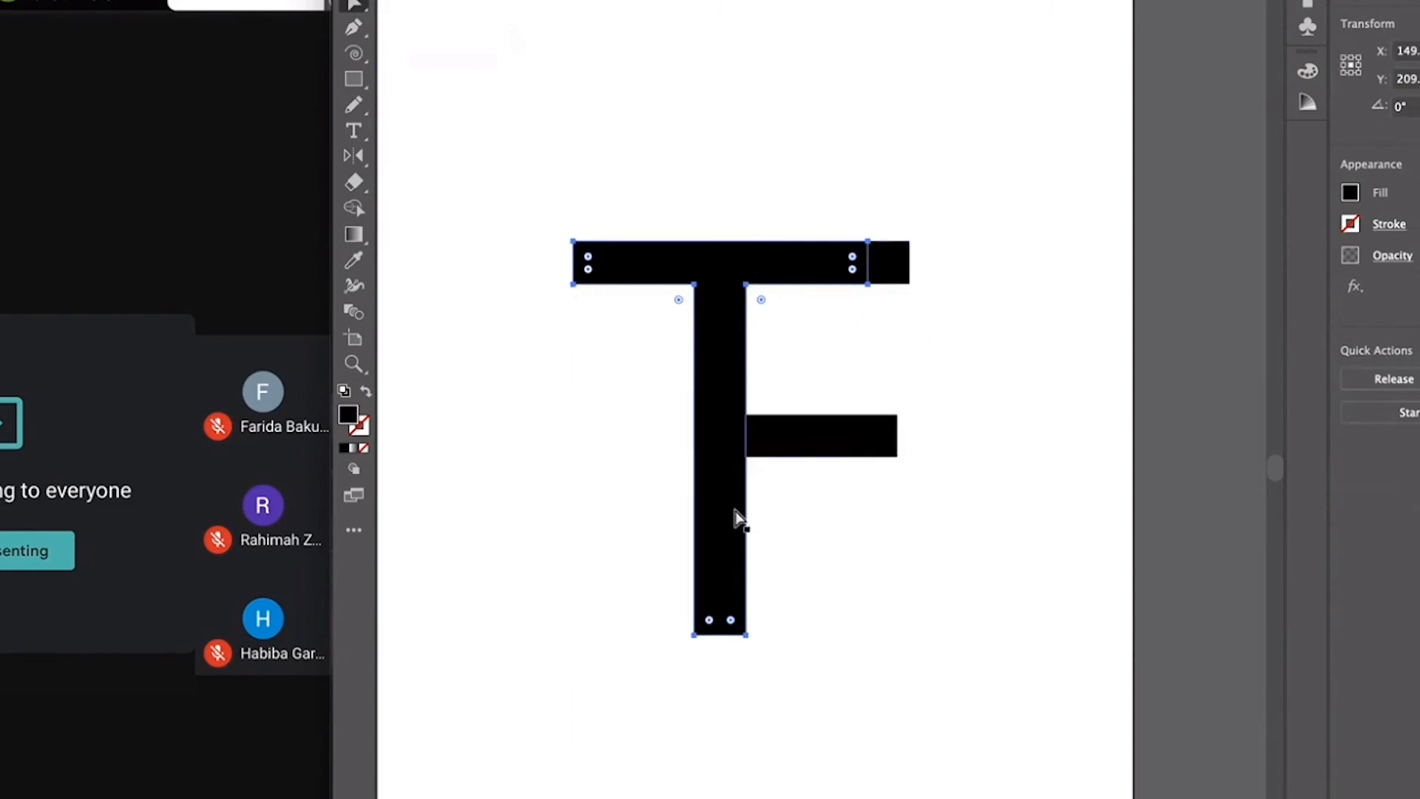
{"action": "left_click", "coordinate": [574, 285]}
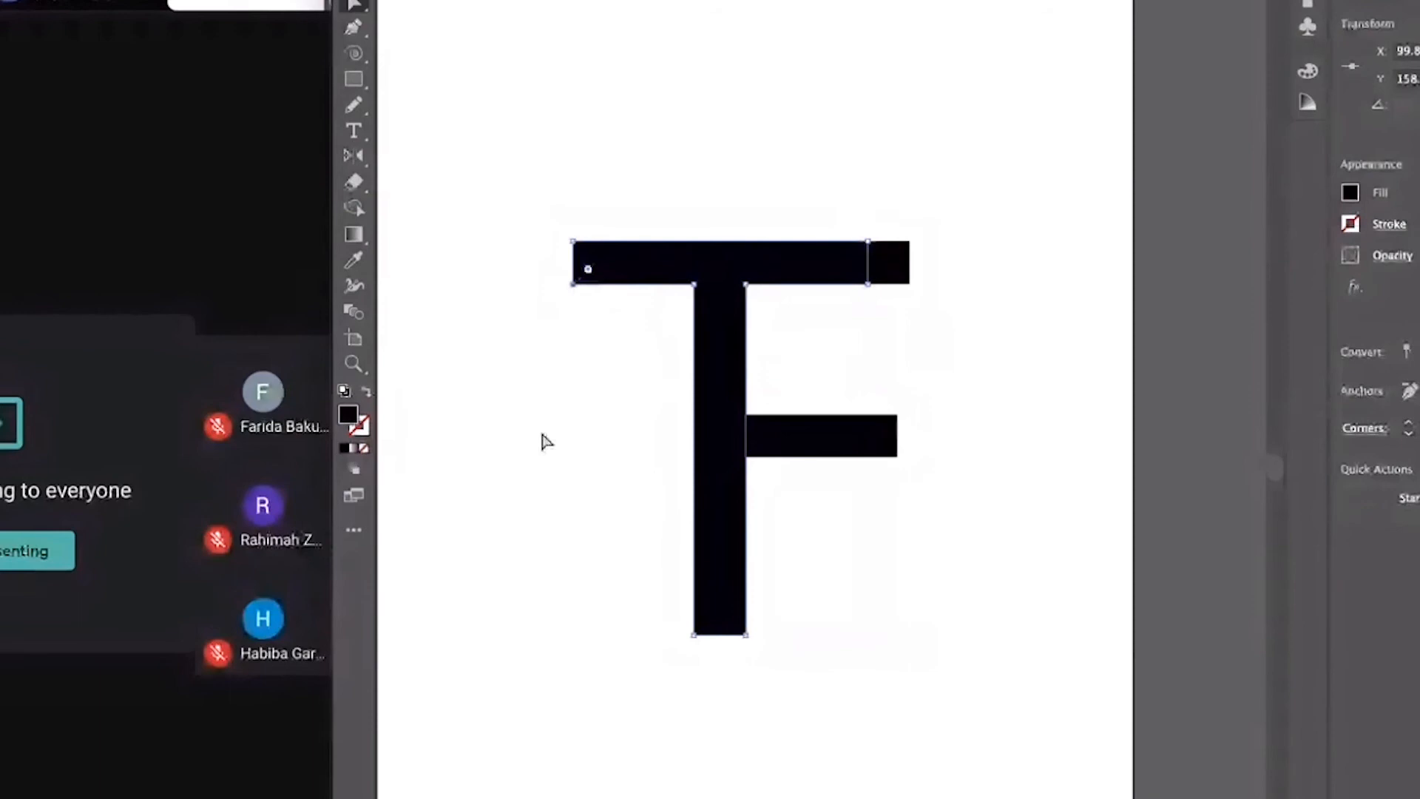
{"action": "left_click", "coordinate": [575, 242]}
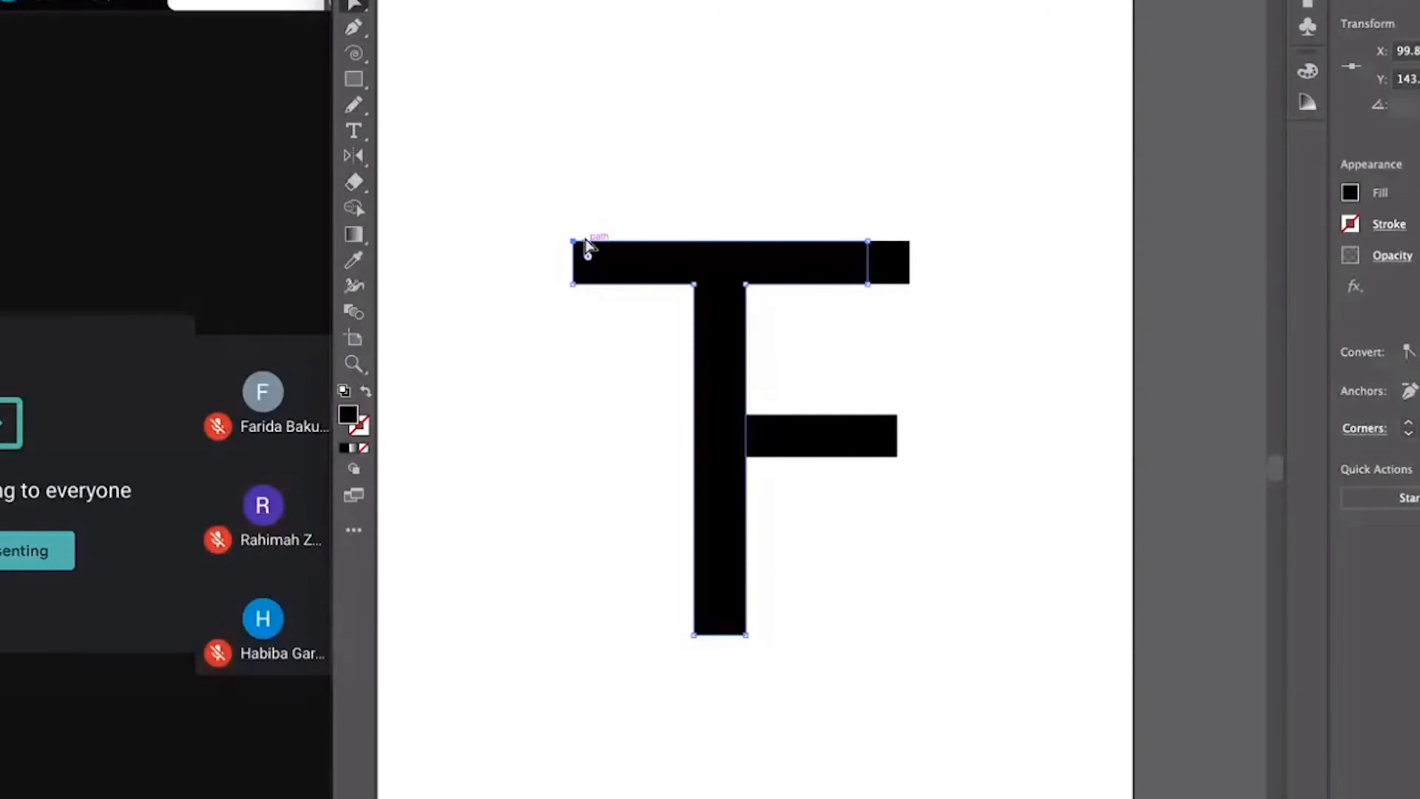
{"action": "left_click", "coordinate": [573, 284]}
{"action": "left_click", "coordinate": [573, 243], "text": "shift"}
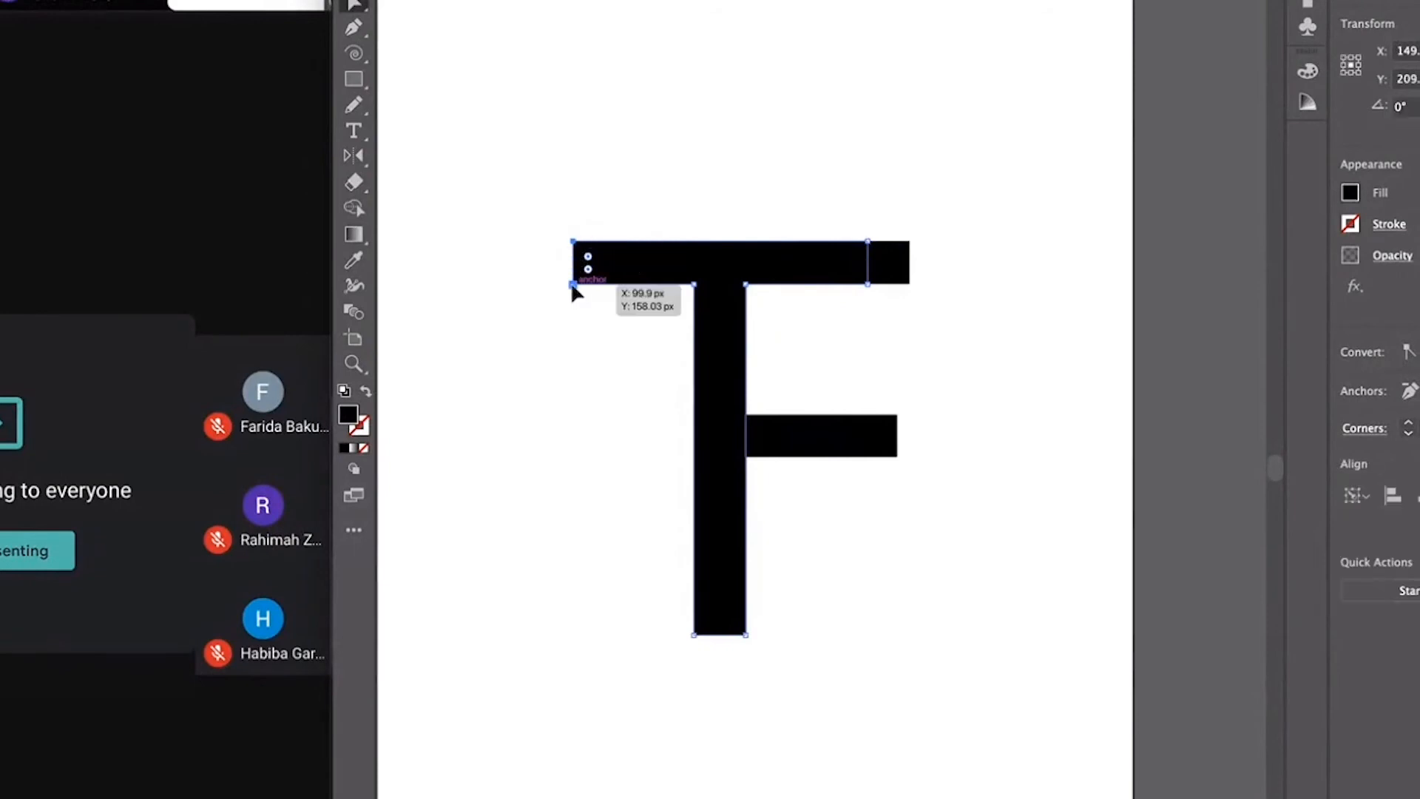
{"action": "left_click_drag", "start_coordinate": [574, 286], "coordinate": [527, 286]}
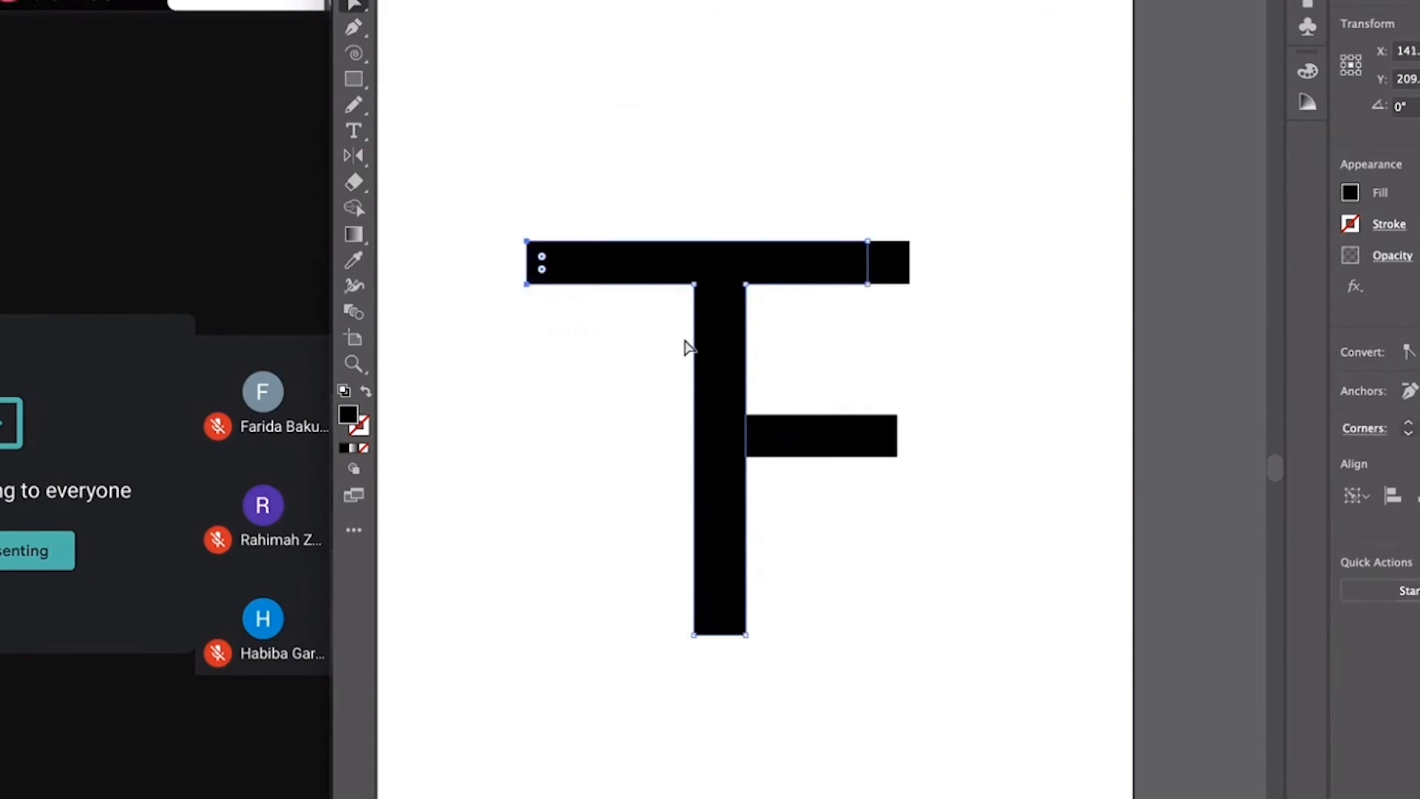
{"action": "left_click", "coordinate": [358, 4]}
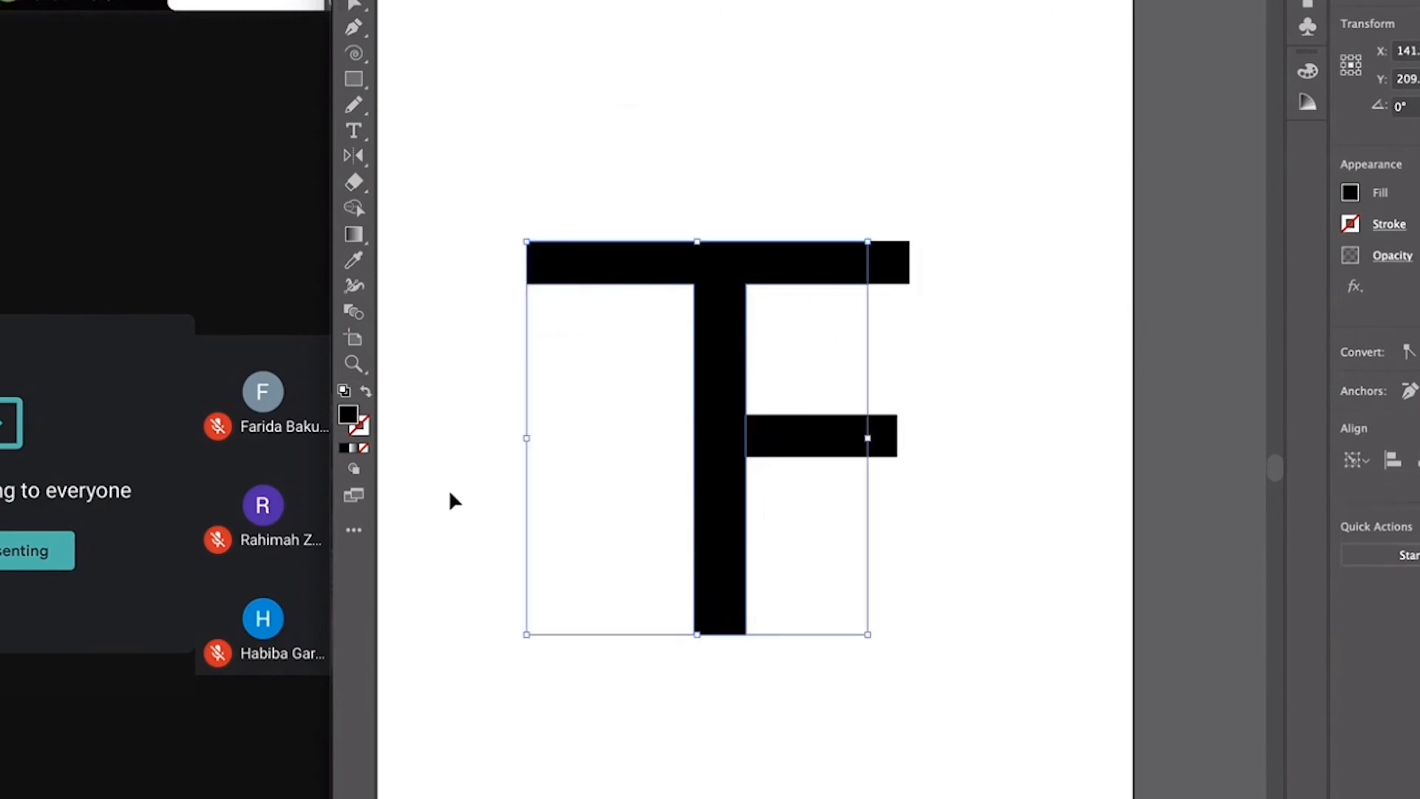
{"action": "left_click", "coordinate": [429, 483]}
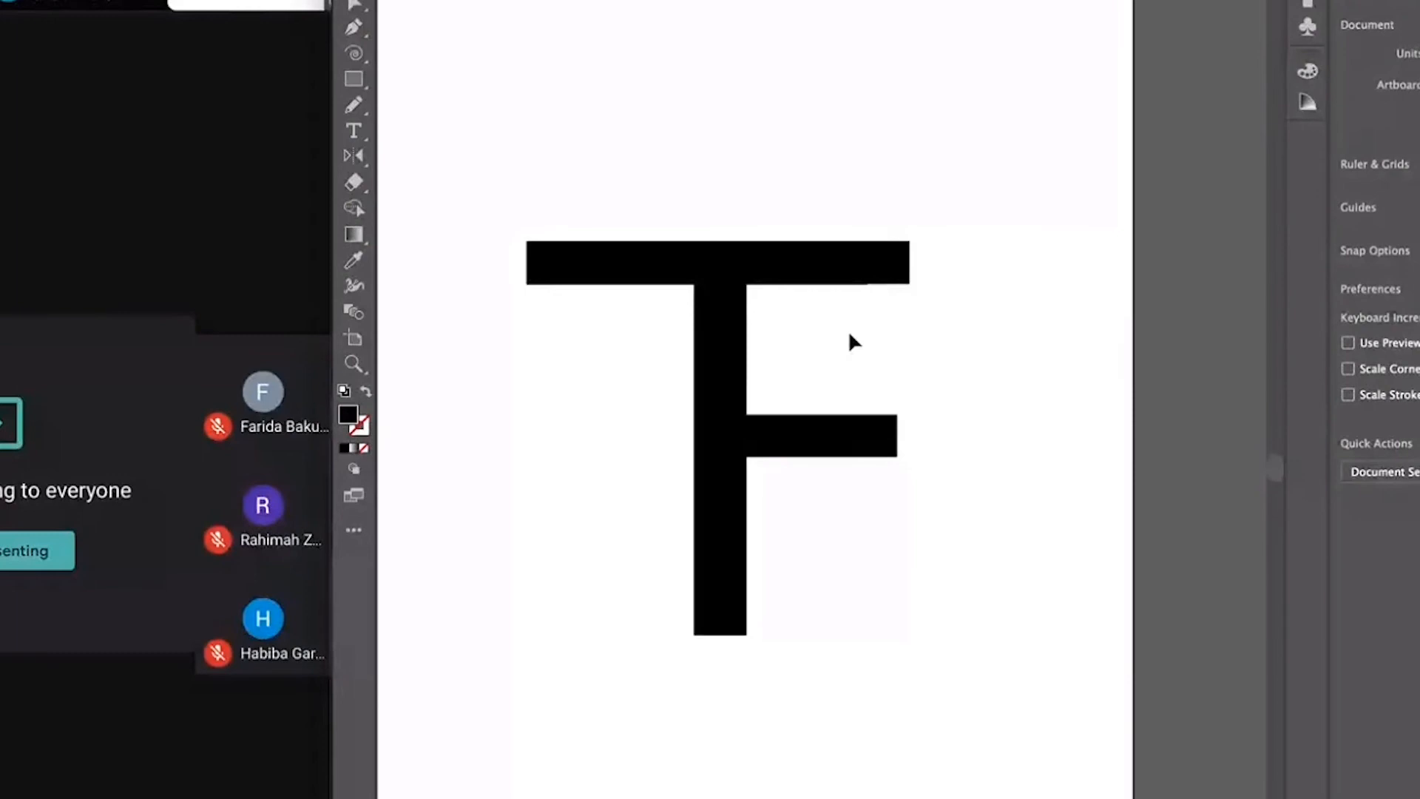
- Examine up close how the lower edges of the T's crossbar and the F's top arm line up
{"action": "left_click_drag", "start_coordinate": [858, 273], "coordinate": [933, 251]}
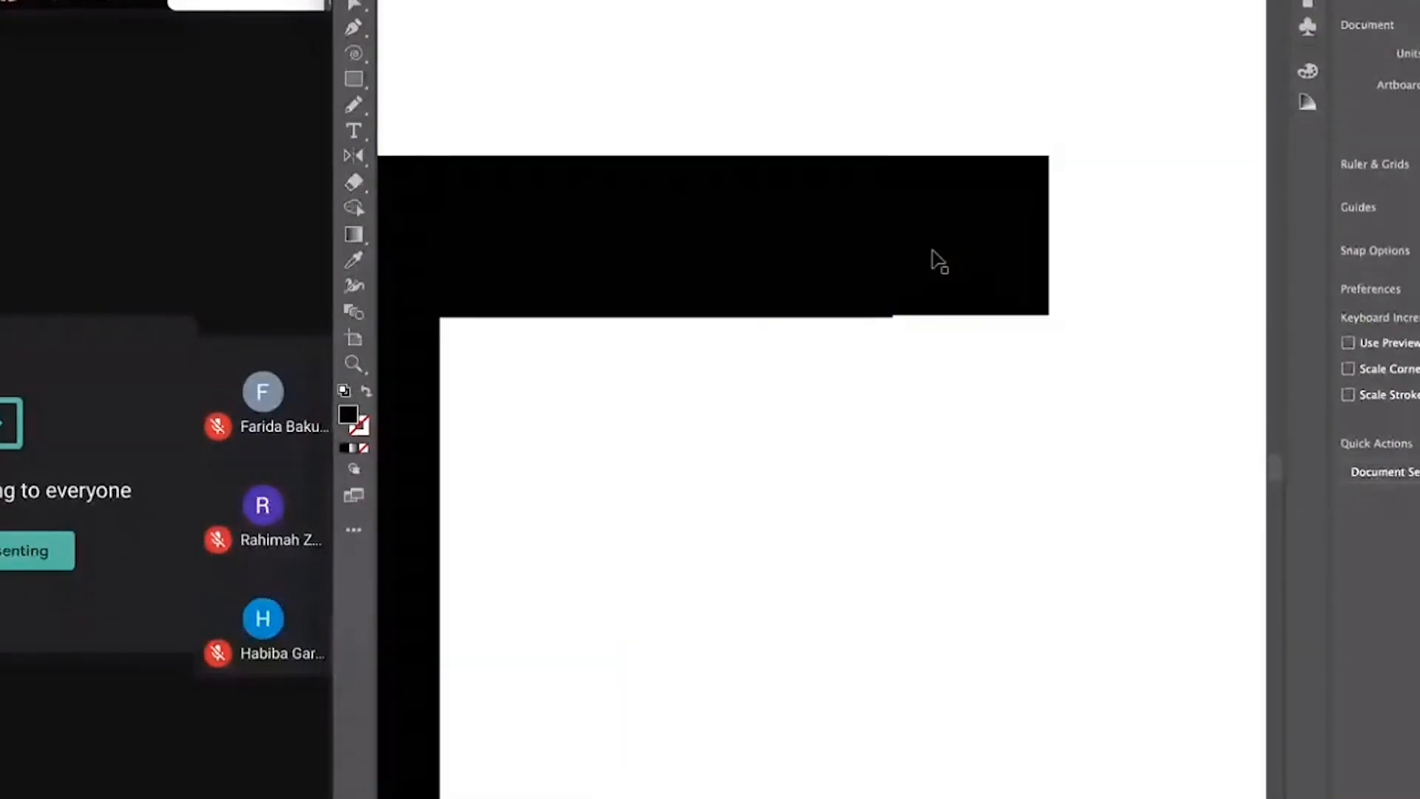
{"action": "scroll", "coordinate": [886, 299], "scroll_direction": "up", "scroll_amount": 6}
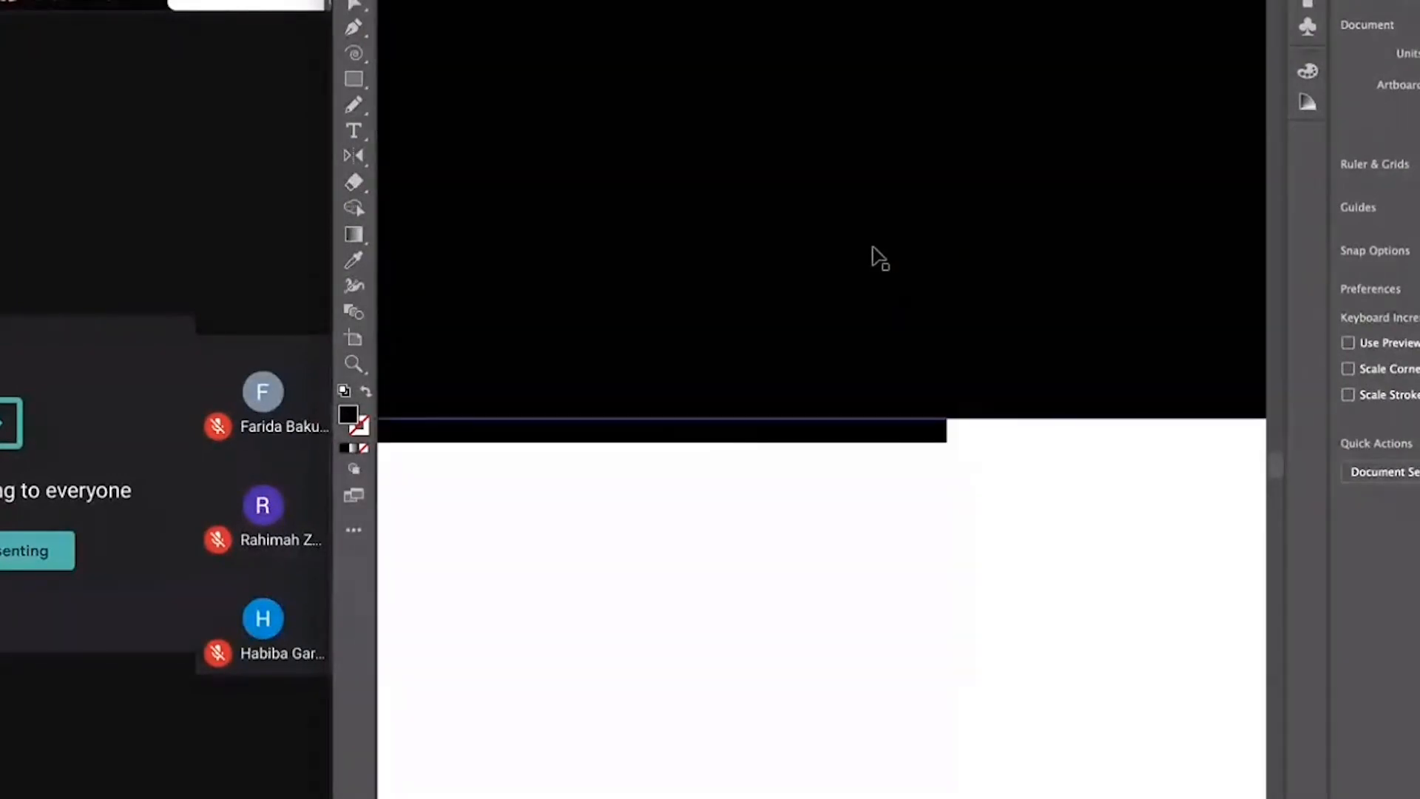
{"action": "left_click", "coordinate": [945, 444]}
{"action": "scroll", "coordinate": [943, 444], "scroll_direction": "down", "scroll_amount": 5}
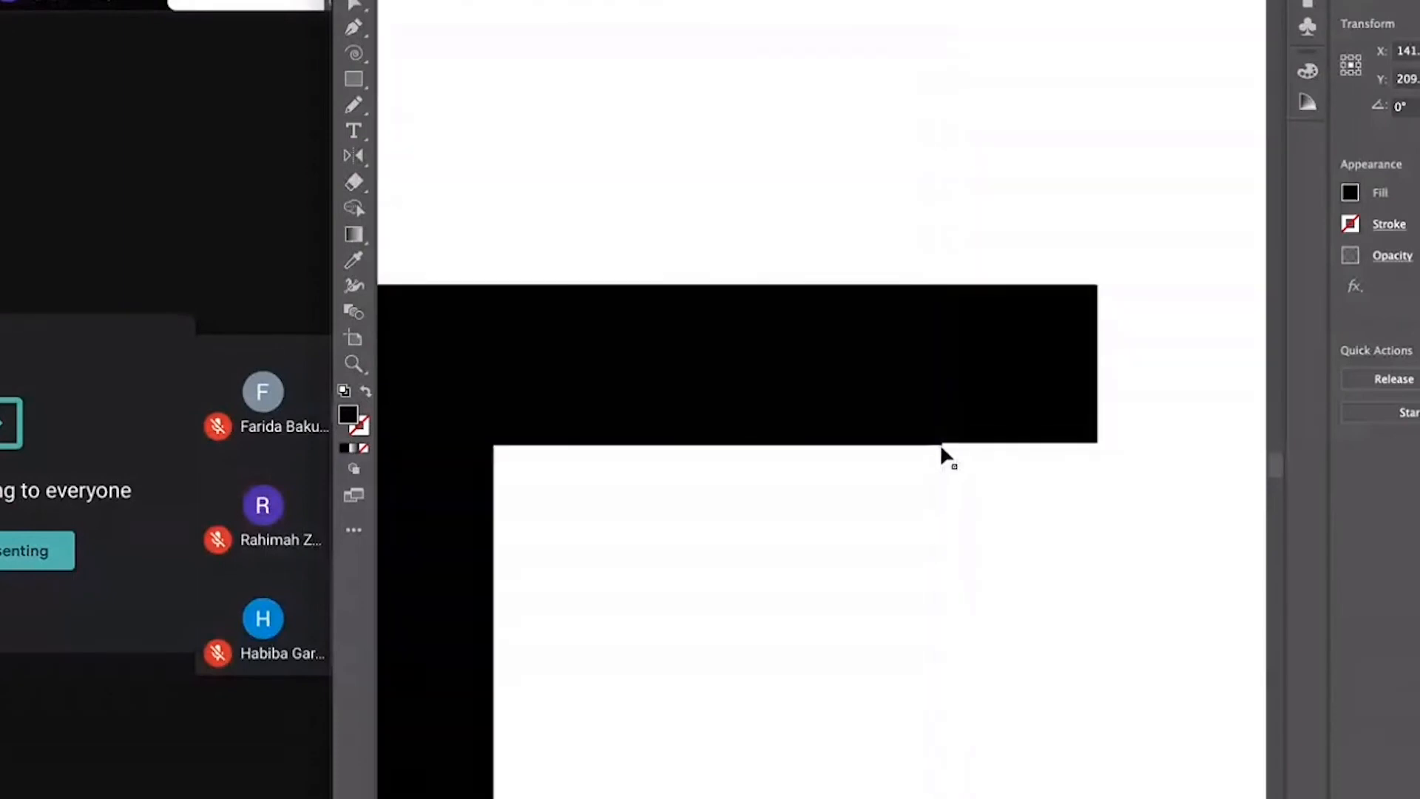
{"action": "left_click", "coordinate": [1006, 622]}
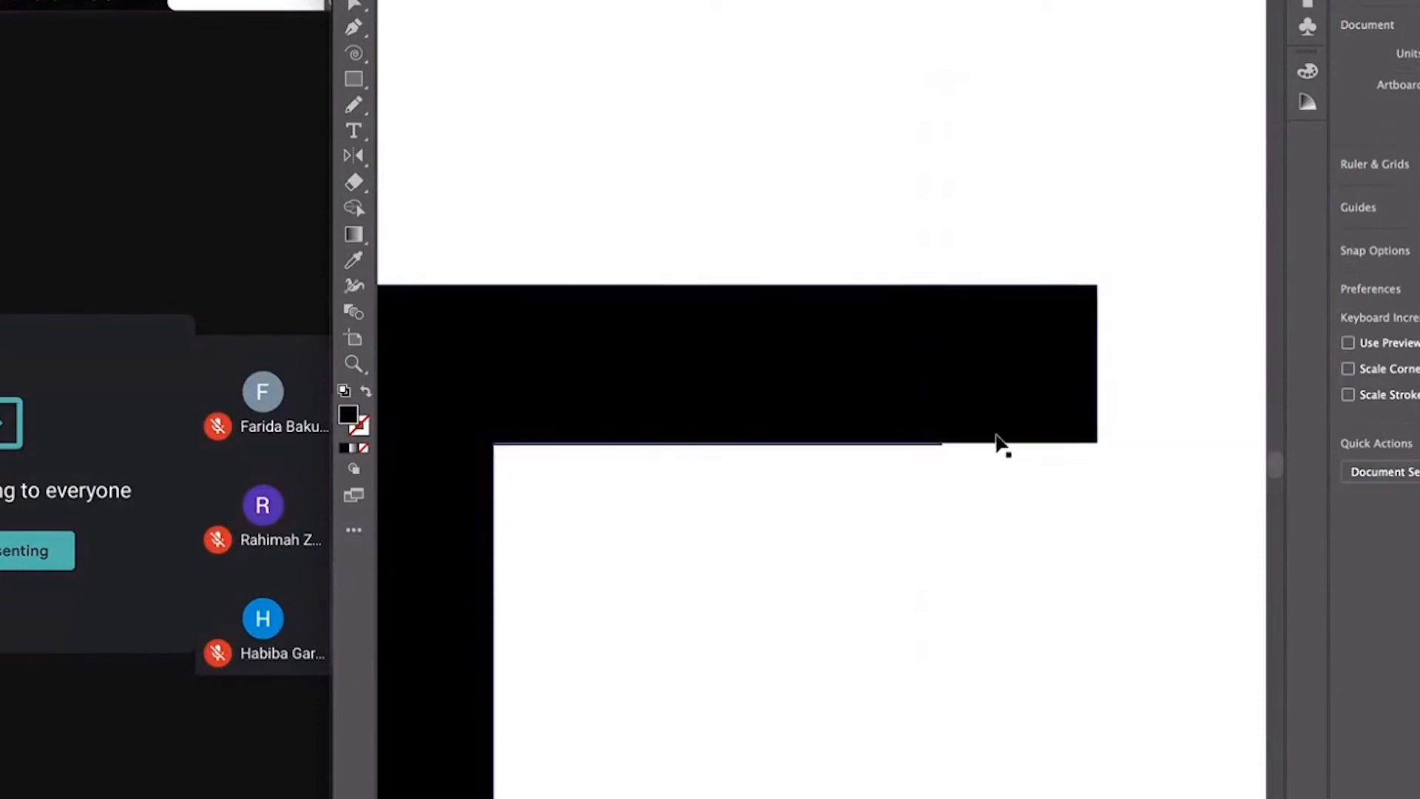
{"action": "scroll", "coordinate": [1003, 443], "scroll_direction": "down", "scroll_amount": 3}
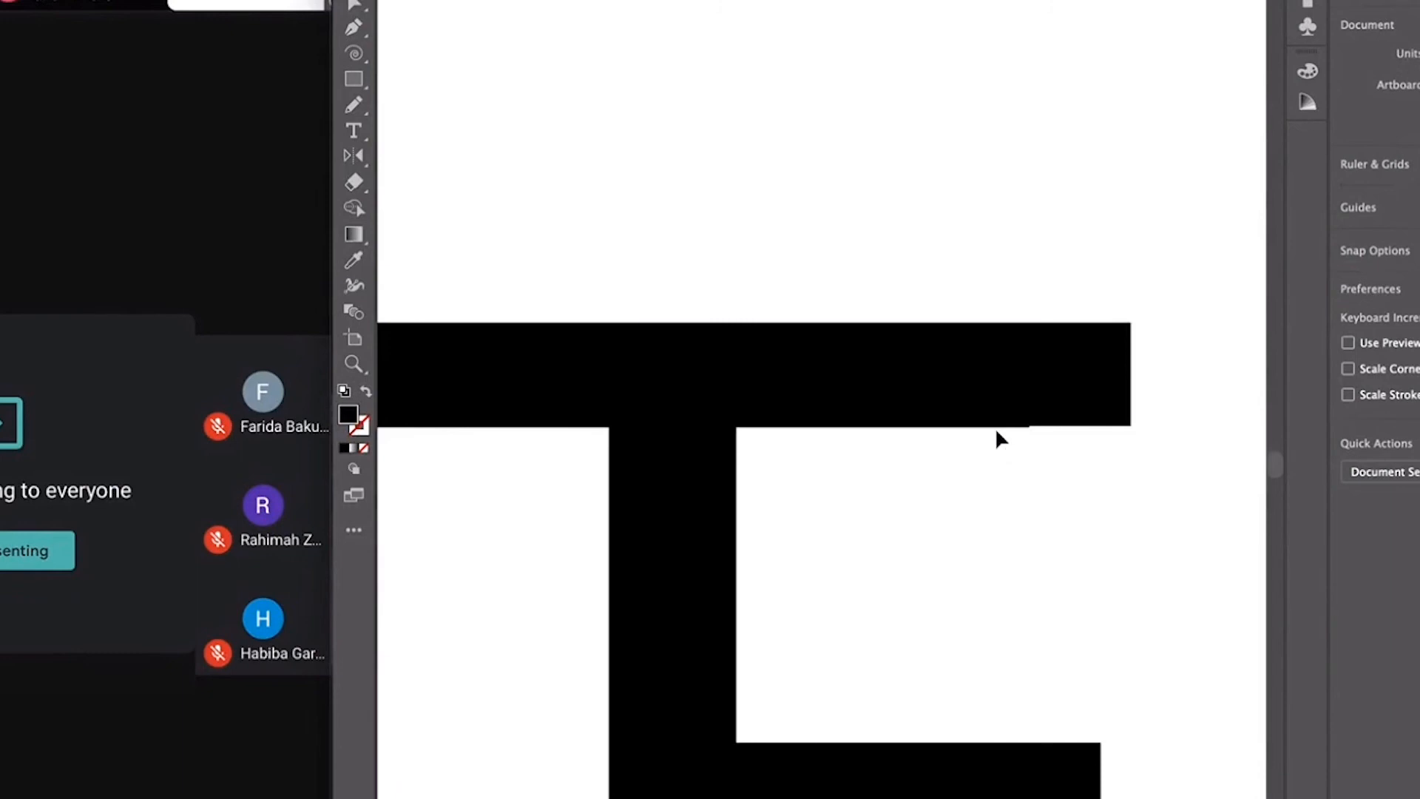
{"action": "scroll", "coordinate": [995, 459], "scroll_direction": "up", "scroll_amount": 2}
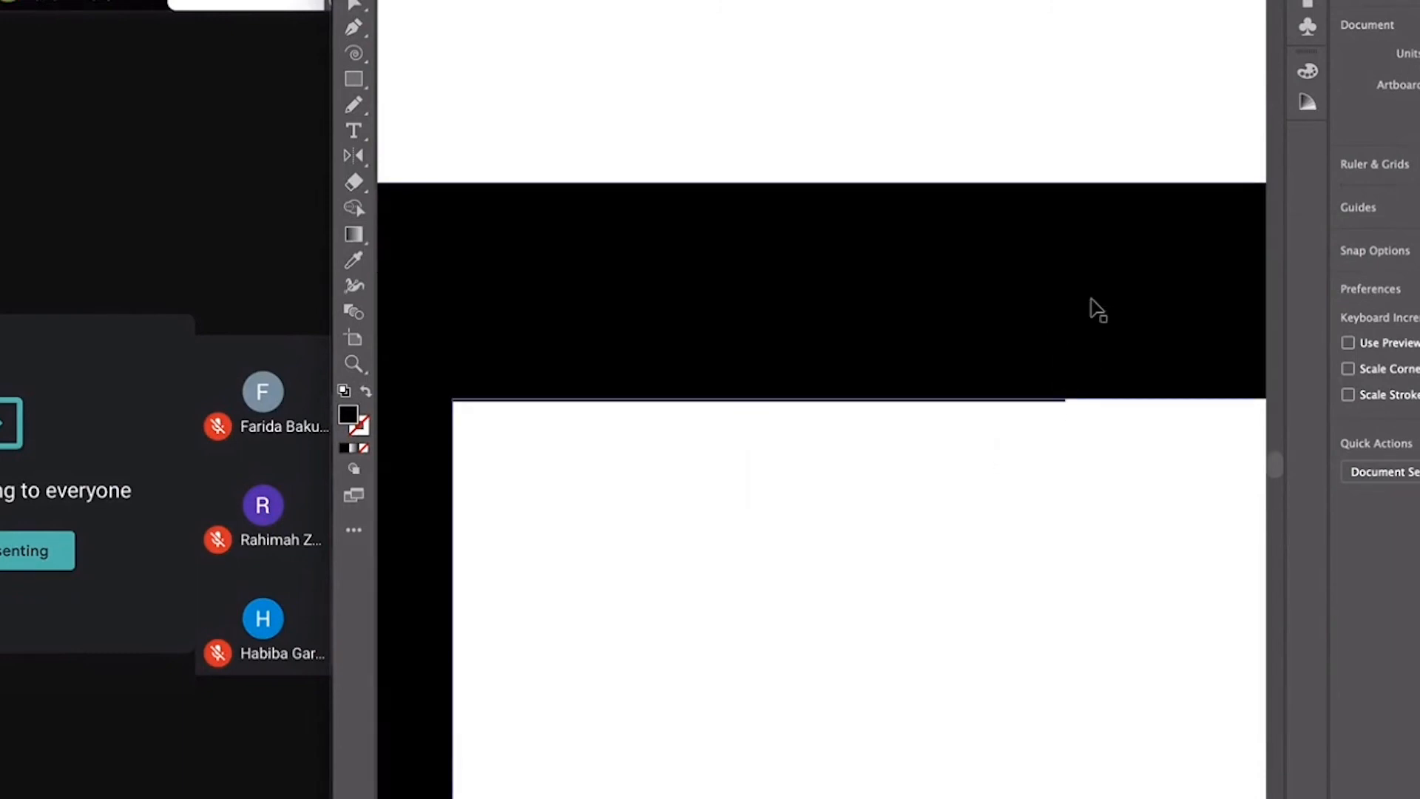
{"action": "scroll", "coordinate": [1091, 305], "scroll_direction": "down", "scroll_amount": 3}
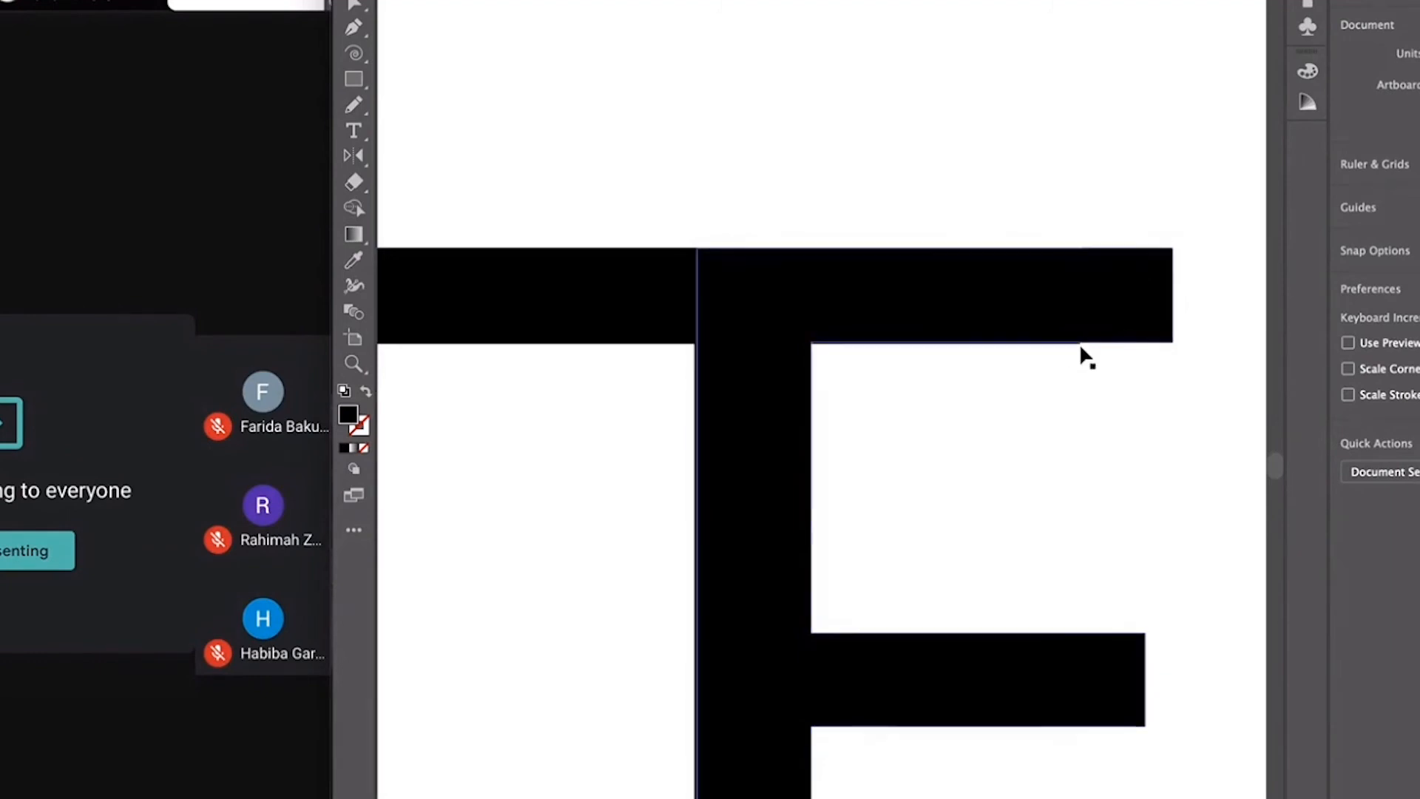
{"action": "scroll", "coordinate": [1073, 292], "scroll_direction": "right", "scroll_amount": 2}
{"action": "scroll", "coordinate": [1073, 293], "scroll_direction": "down", "scroll_amount": 1}
{"action": "scroll", "coordinate": [1073, 293], "scroll_direction": "up", "scroll_amount": 5}
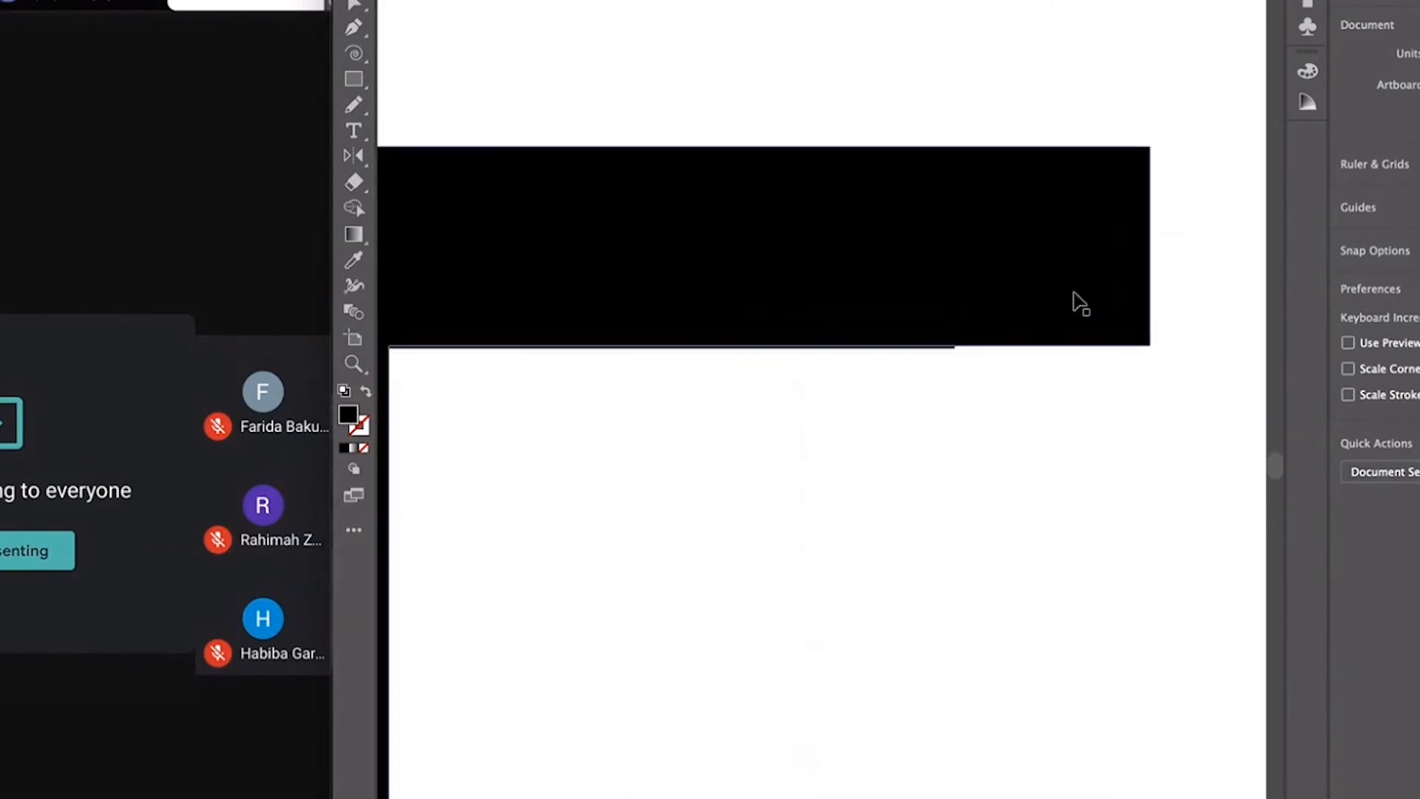
{"action": "scroll", "coordinate": [1073, 293], "scroll_direction": "right", "scroll_amount": 3}
{"action": "scroll", "coordinate": [1074, 293], "scroll_direction": "down", "scroll_amount": 2}
{"action": "scroll", "coordinate": [844, 281], "scroll_direction": "up", "scroll_amount": 3}
{"action": "scroll", "coordinate": [842, 278], "scroll_direction": "right", "scroll_amount": 2}
{"action": "scroll", "coordinate": [843, 279], "scroll_direction": "down", "scroll_amount": 1}
{"action": "scroll", "coordinate": [842, 275], "scroll_direction": "down", "scroll_amount": 3}
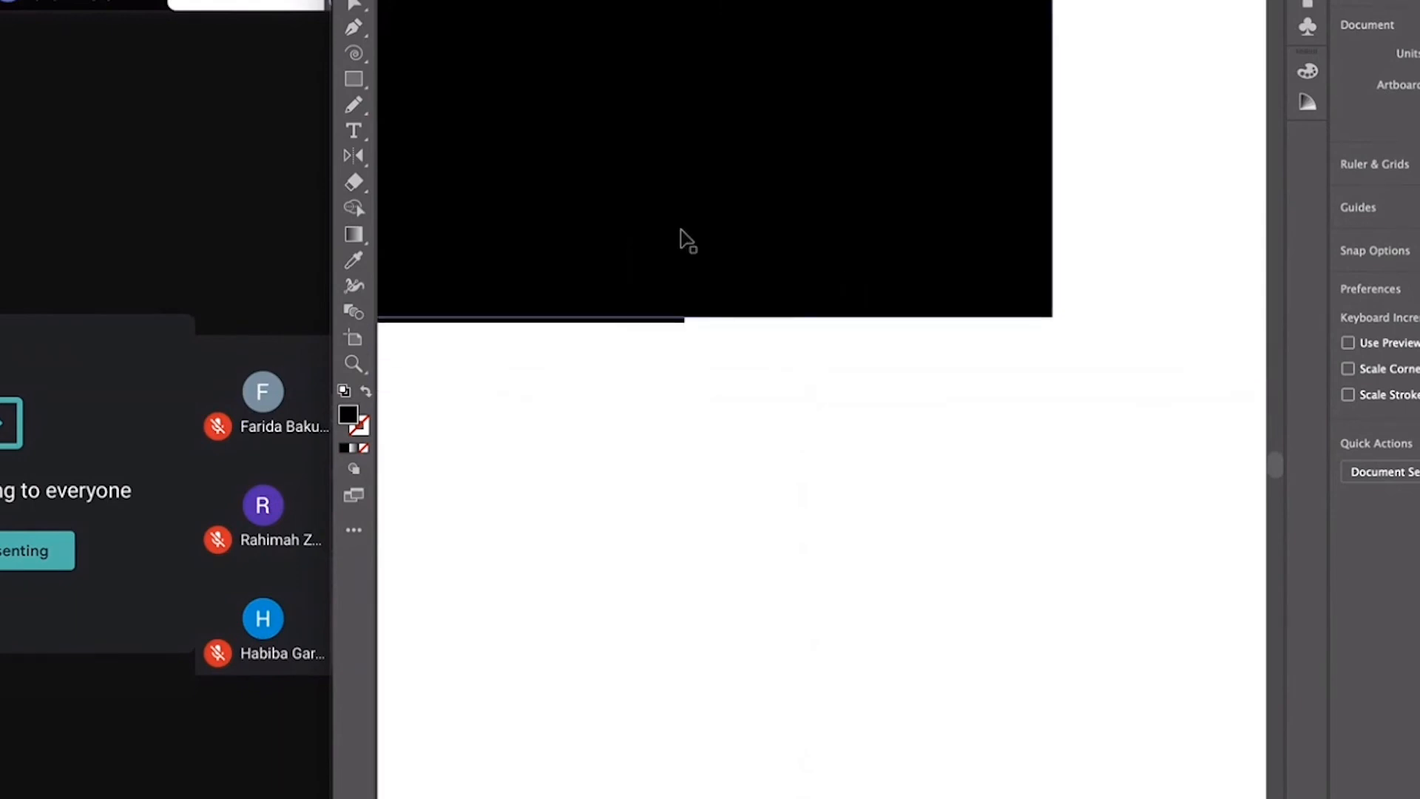
- Inspect the corner anchor points of the F's top arm and T's crossbar with Direct Selection where their lower edges meet
{"action": "left_click", "coordinate": [354, 5]}
{"action": "left_click", "coordinate": [681, 323]}
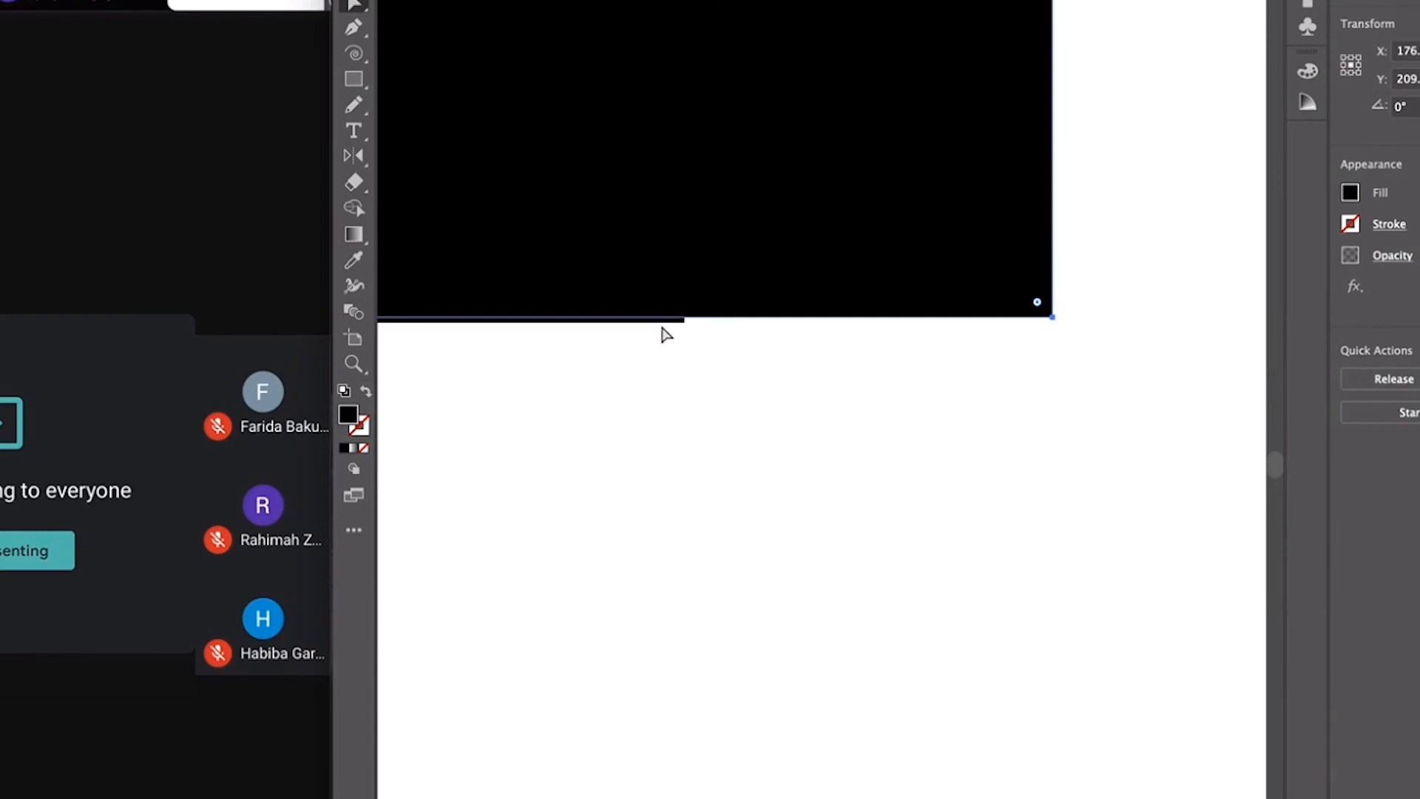
{"action": "left_click", "coordinate": [683, 371]}
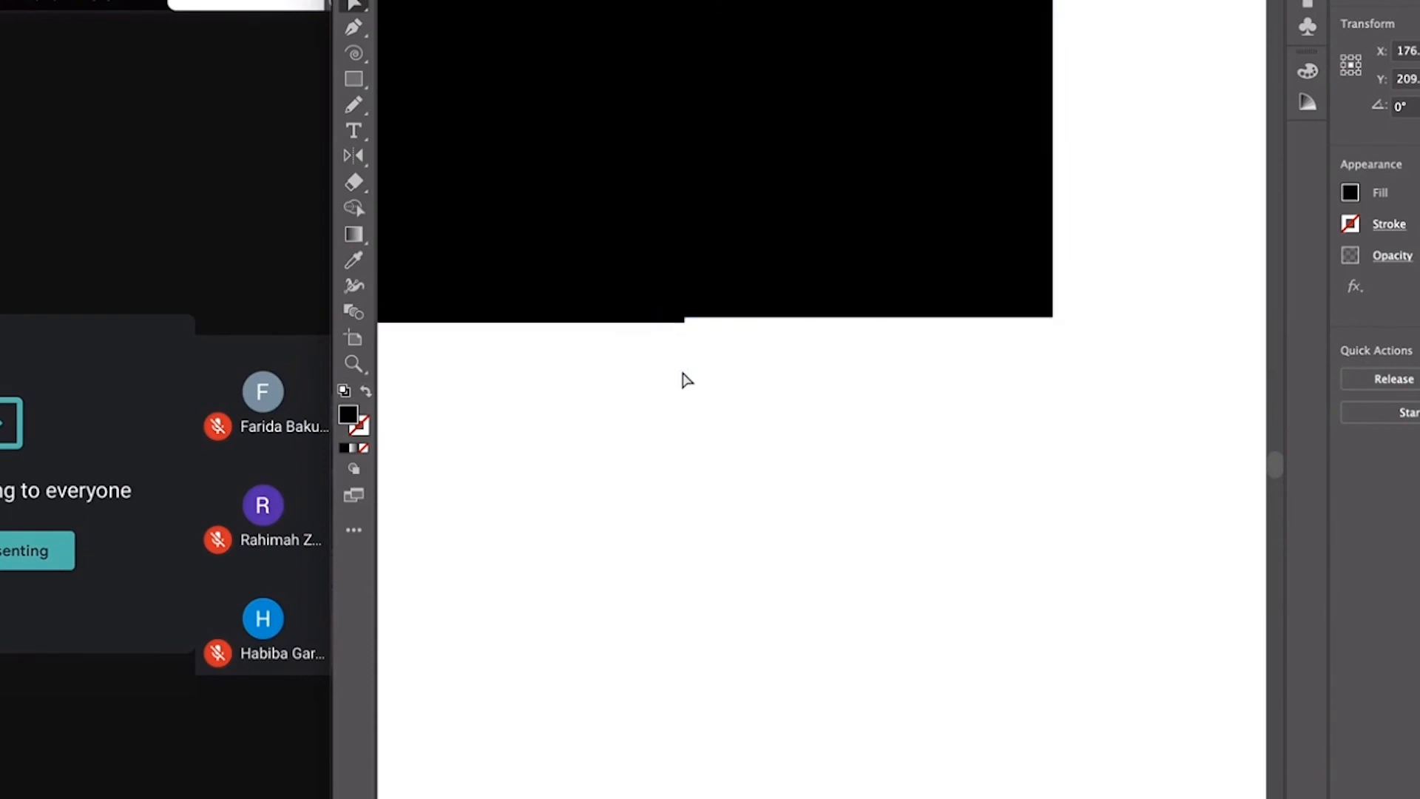
{"action": "left_click", "coordinate": [685, 327]}
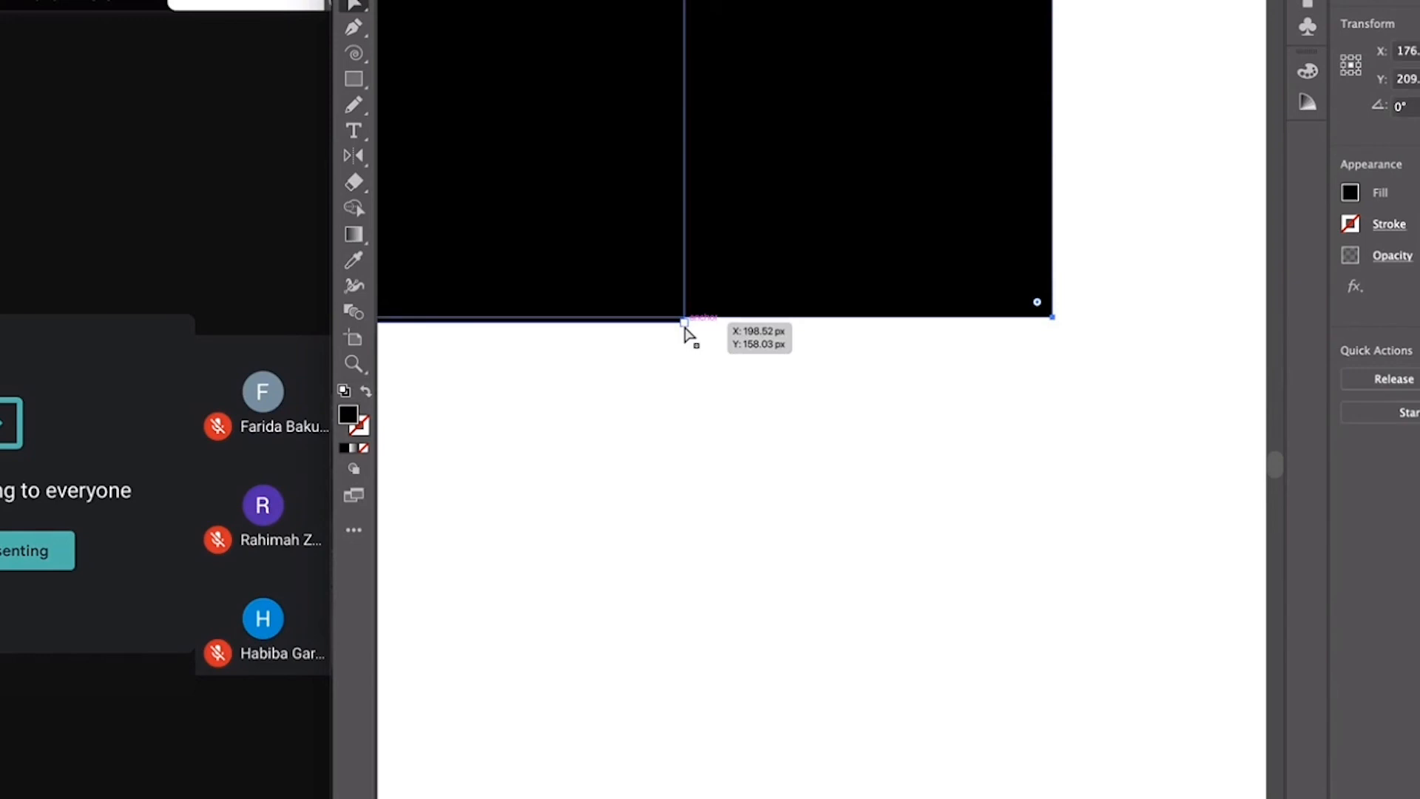
{"action": "left_click", "coordinate": [1052, 323]}
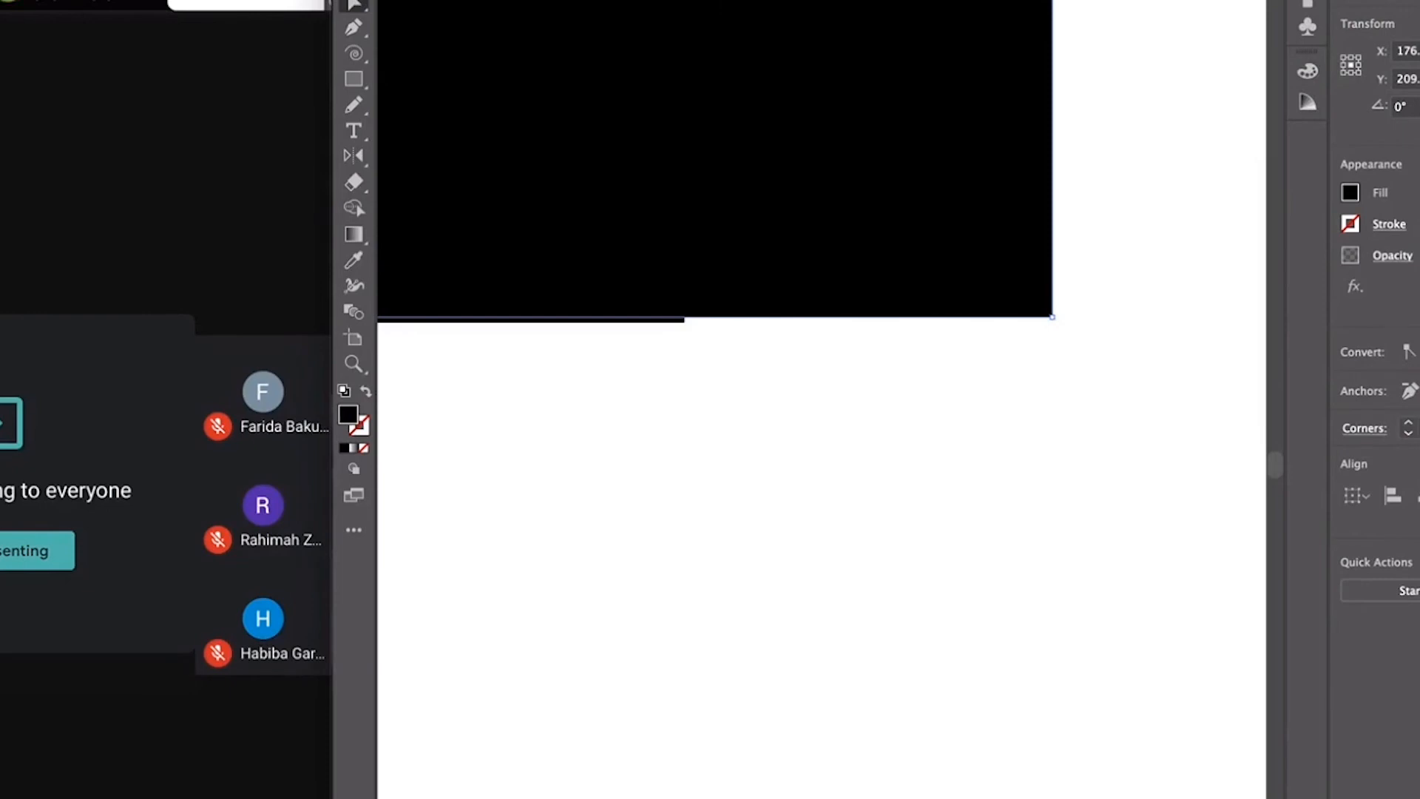
- Undo the last edit to the F's shape and restore it again
{"action": "key", "text": "super+z"}
{"action": "scroll", "coordinate": [1177, 497], "scroll_direction": "down", "scroll_amount": 3}
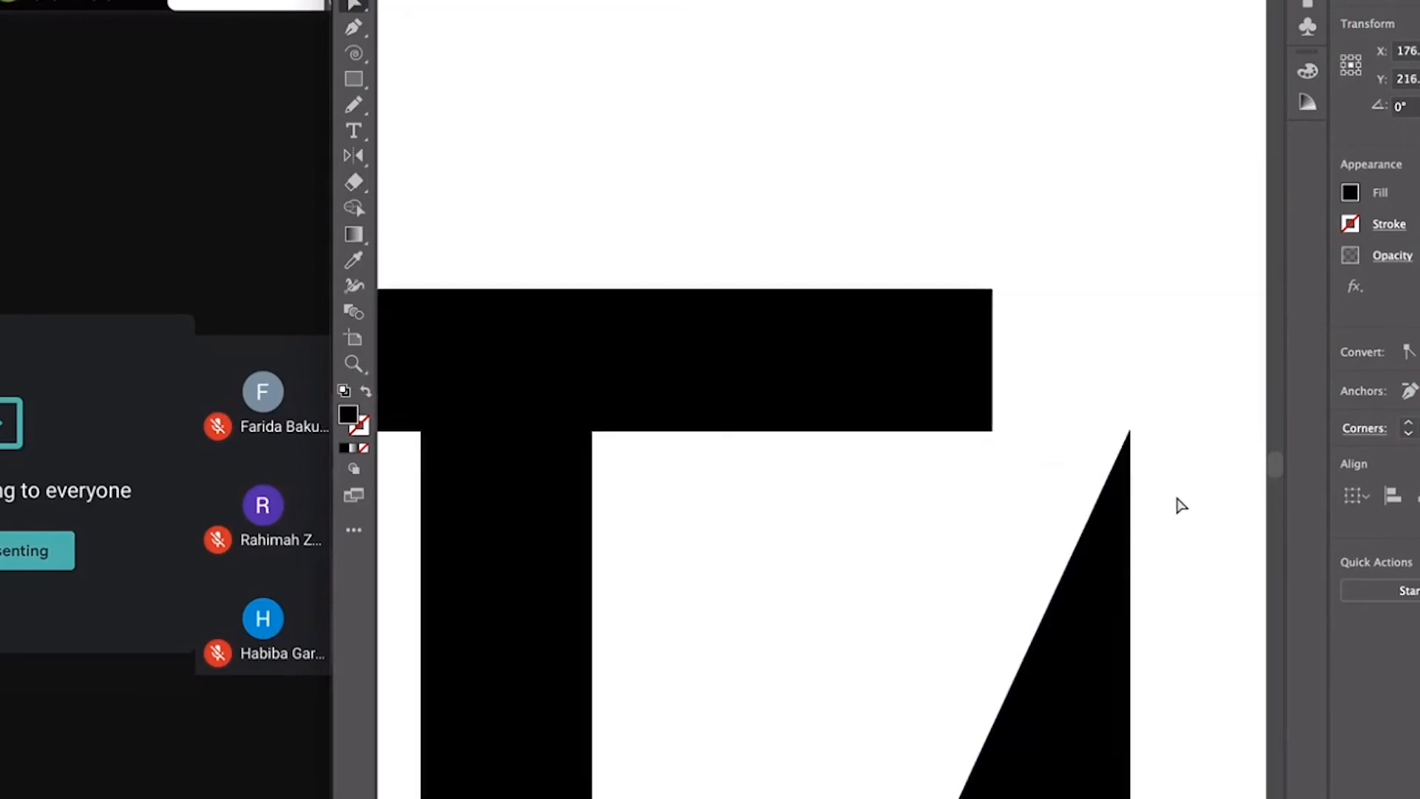
{"action": "scroll", "coordinate": [1179, 506], "scroll_direction": "down", "scroll_amount": 3}
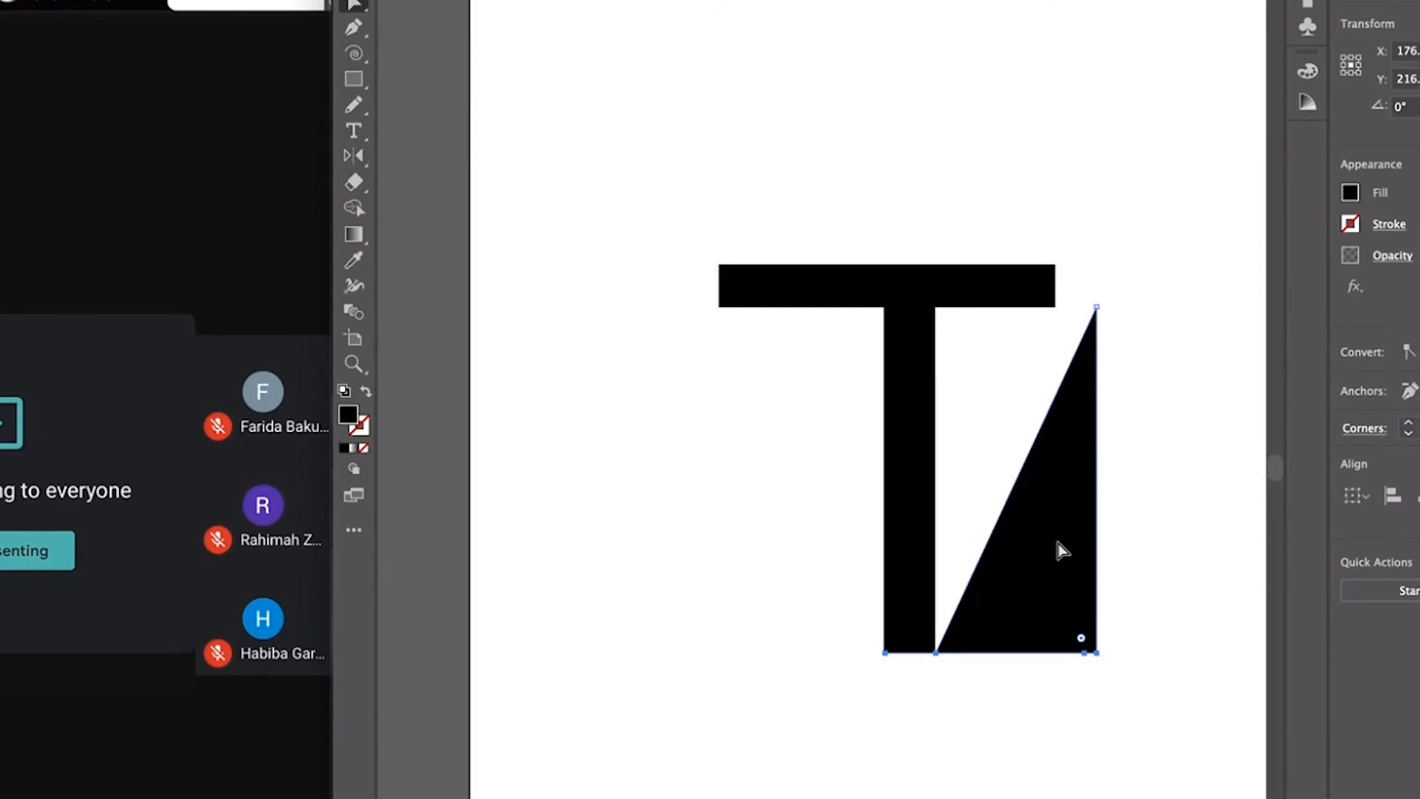
{"action": "key", "text": "super+shift+z"}
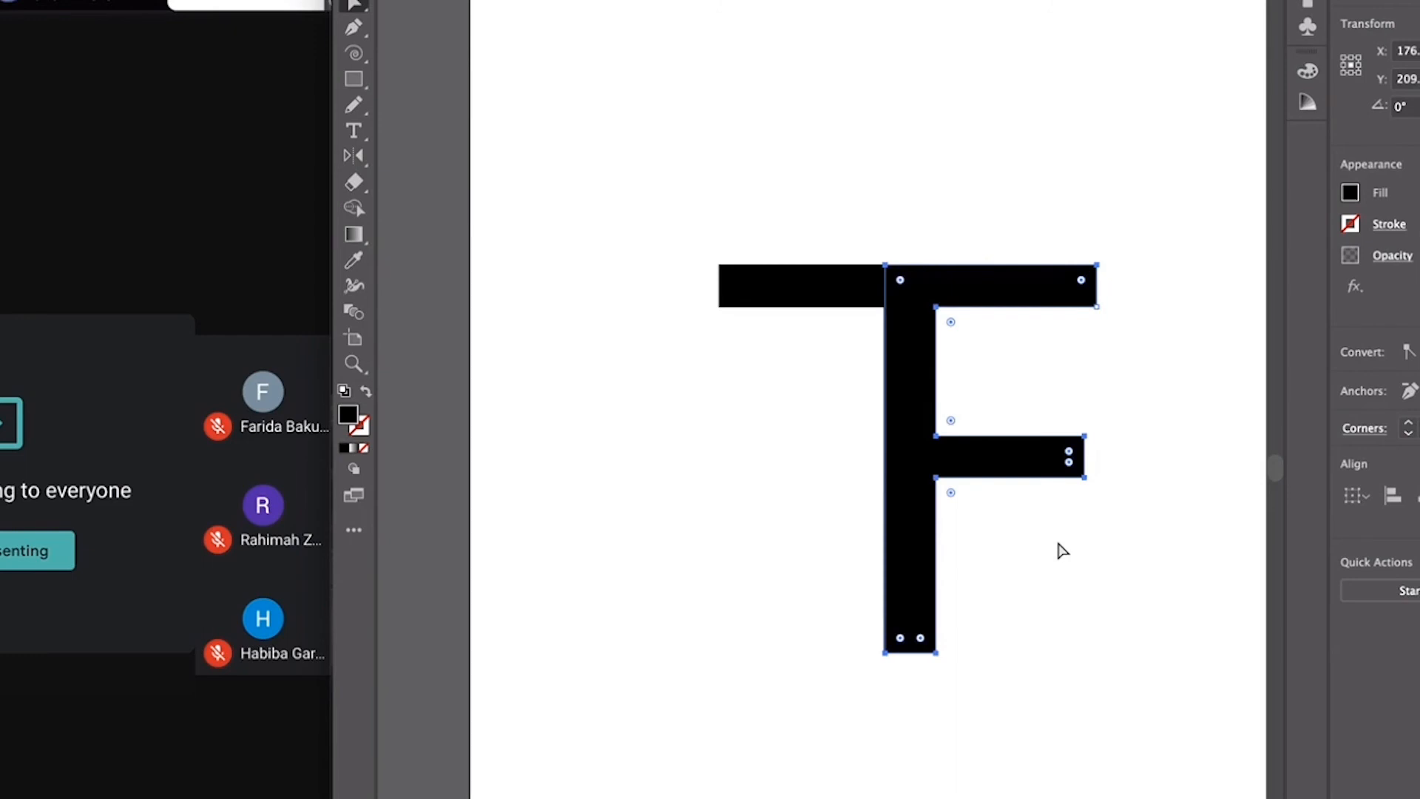
- Shift the monogram's F about 2 px away from the T so the two stems no longer overlap exactly
{"action": "scroll", "coordinate": [1031, 387], "scroll_direction": "up", "scroll_amount": 5}
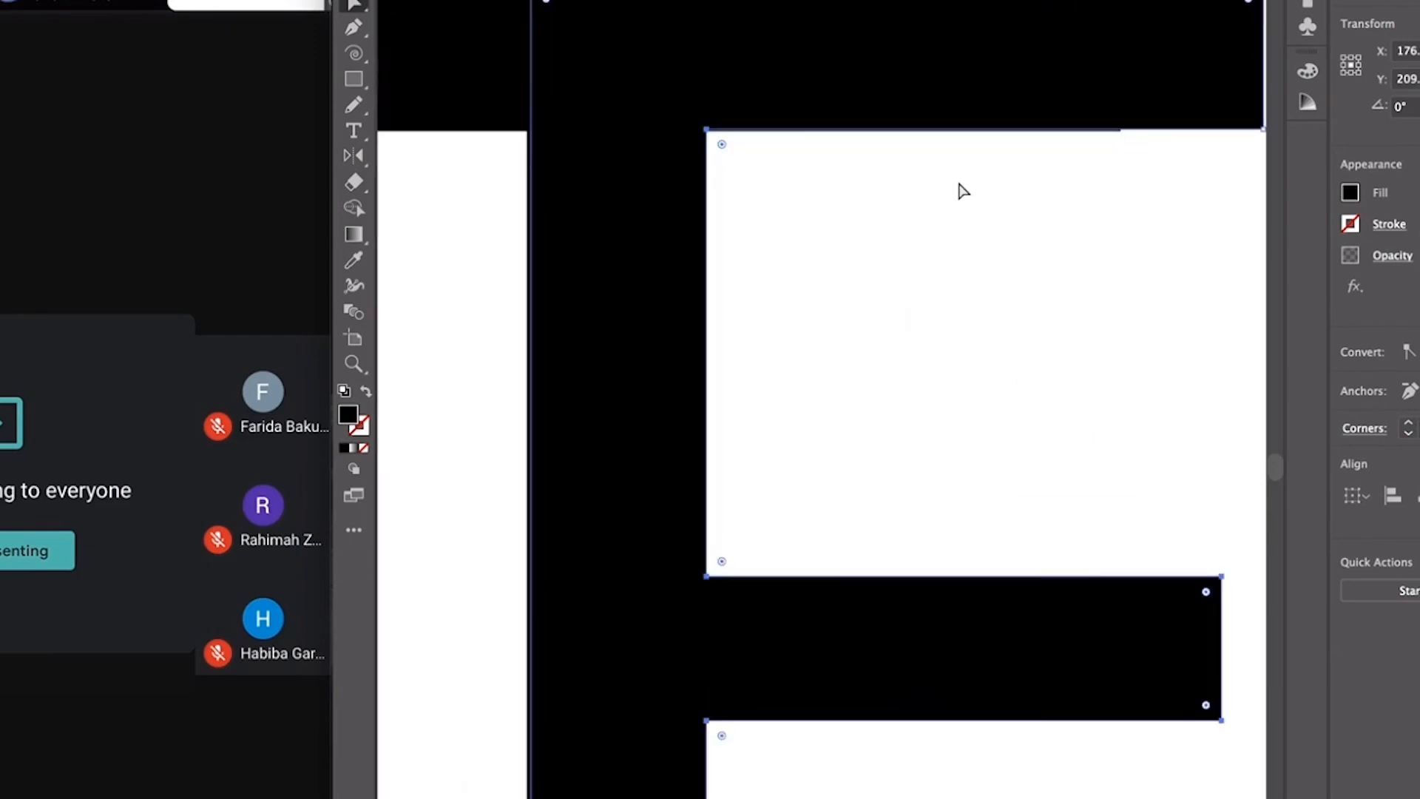
{"action": "scroll", "coordinate": [960, 189], "scroll_direction": "right", "scroll_amount": 3}
{"action": "left_click", "coordinate": [1146, 184]}
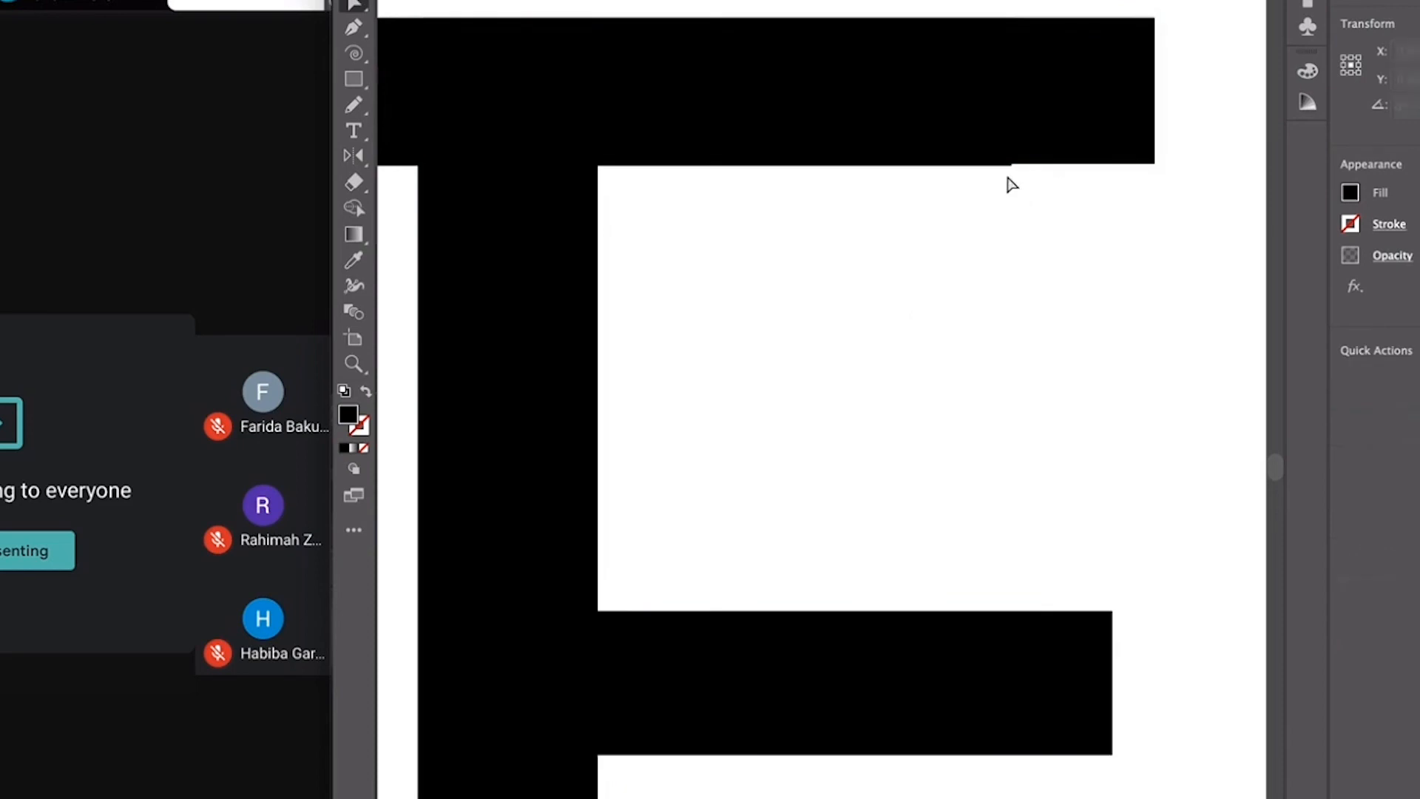
{"action": "left_click", "coordinate": [1009, 173]}
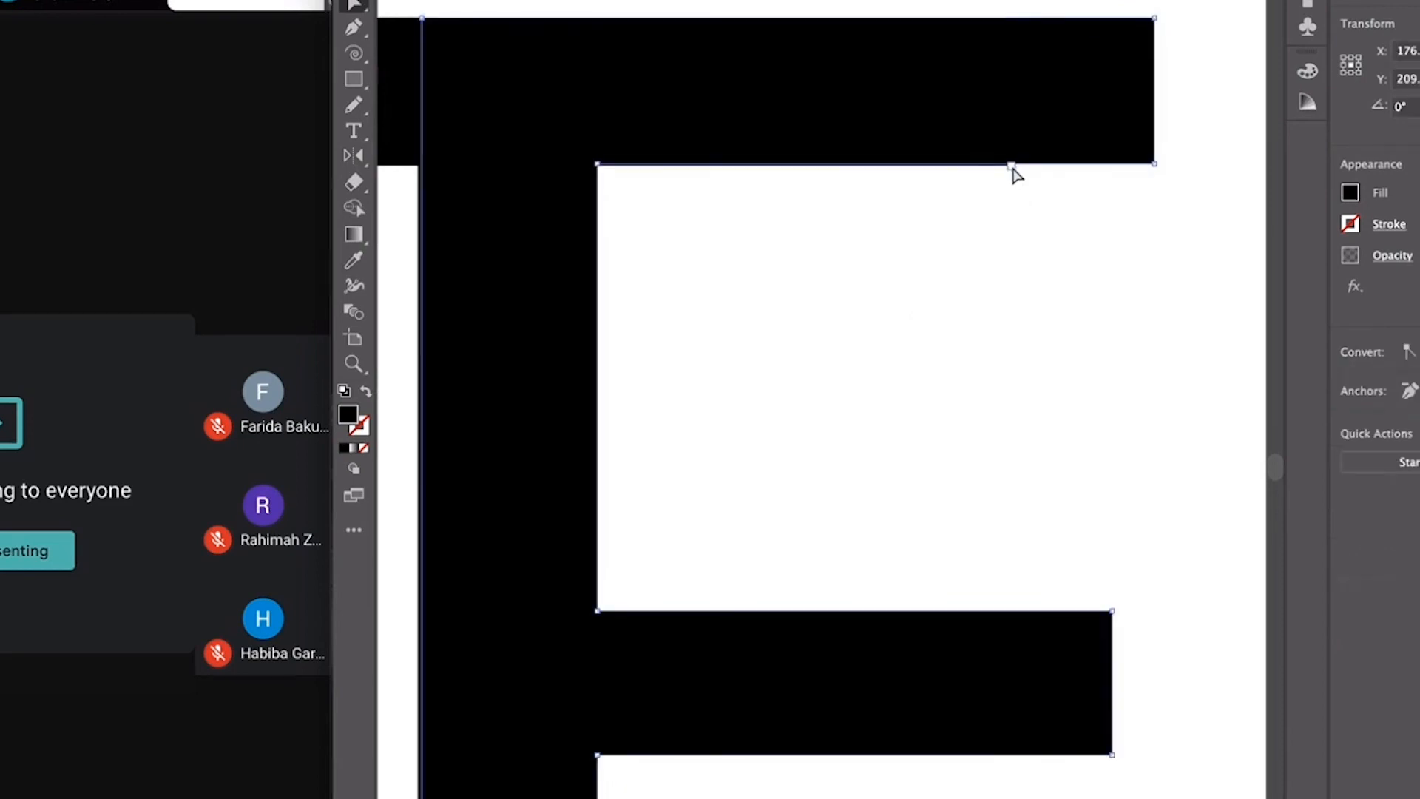
{"action": "scroll", "coordinate": [975, 113], "scroll_direction": "down", "scroll_amount": 1}
{"action": "scroll", "coordinate": [974, 110], "scroll_direction": "up", "scroll_amount": 1}
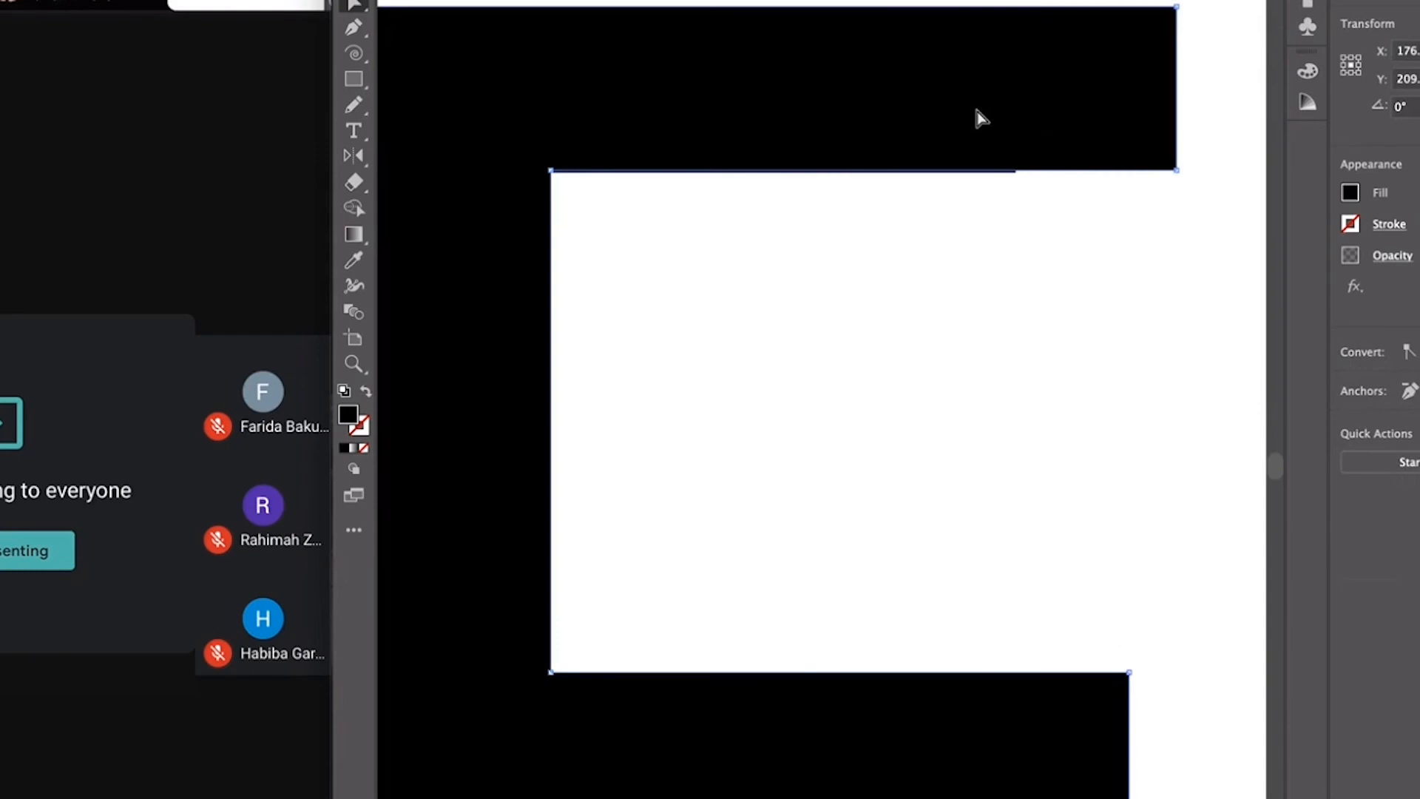
{"action": "left_click_drag", "start_coordinate": [980, 116], "coordinate": [1012, 112]}
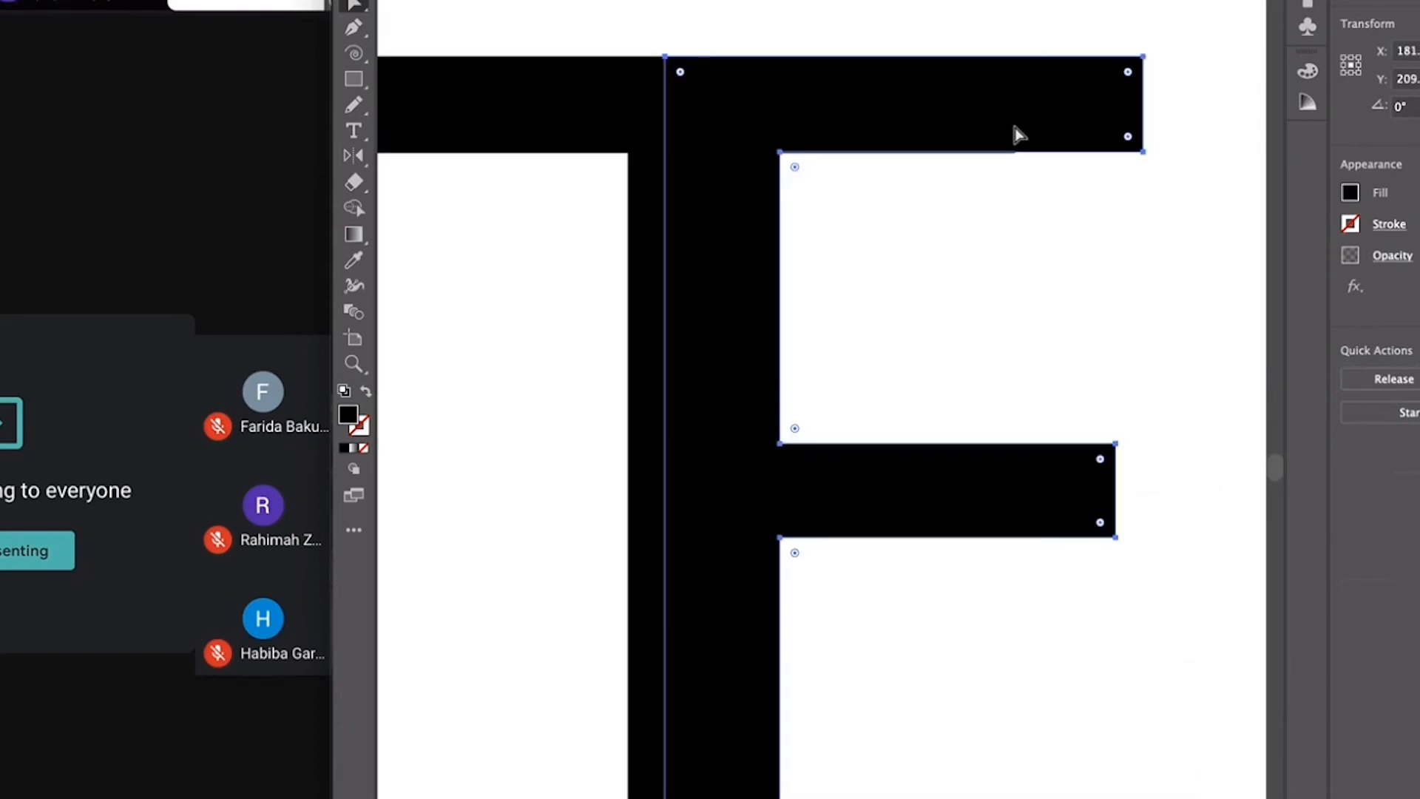
{"action": "left_click", "coordinate": [562, 459]}
{"action": "left_click", "coordinate": [837, 102]}
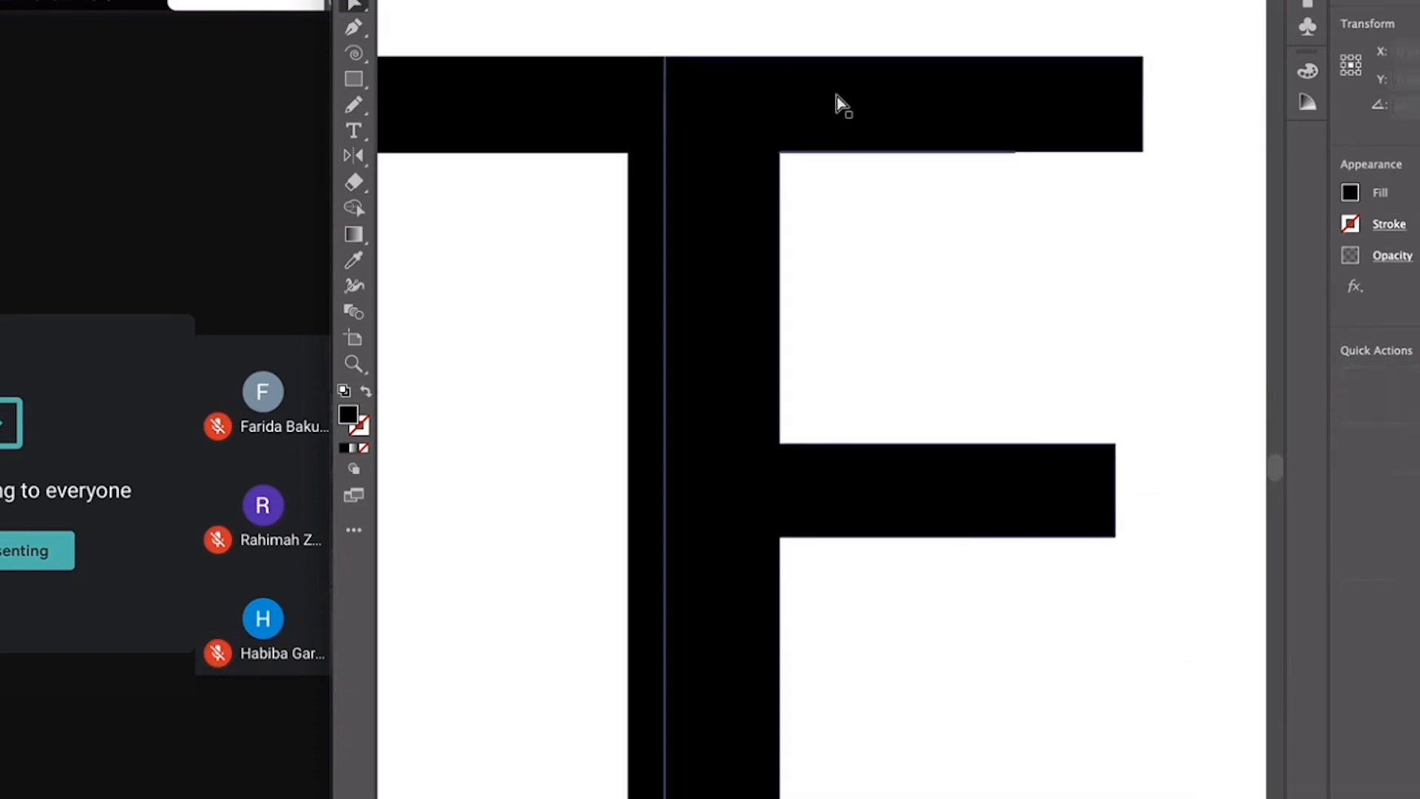
{"action": "left_click_drag", "start_coordinate": [836, 102], "coordinate": [814, 101]}
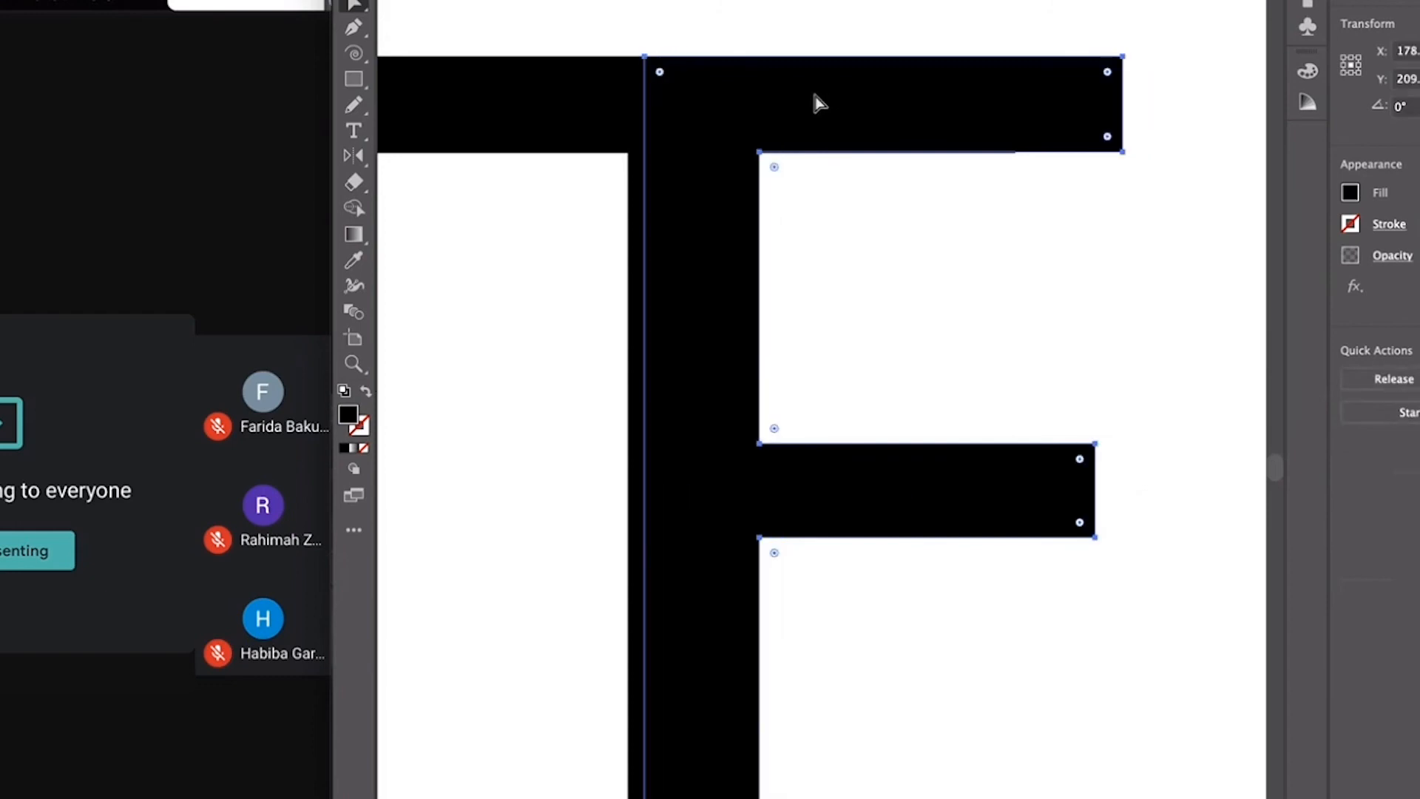
{"action": "key", "text": "ctrl+0"}
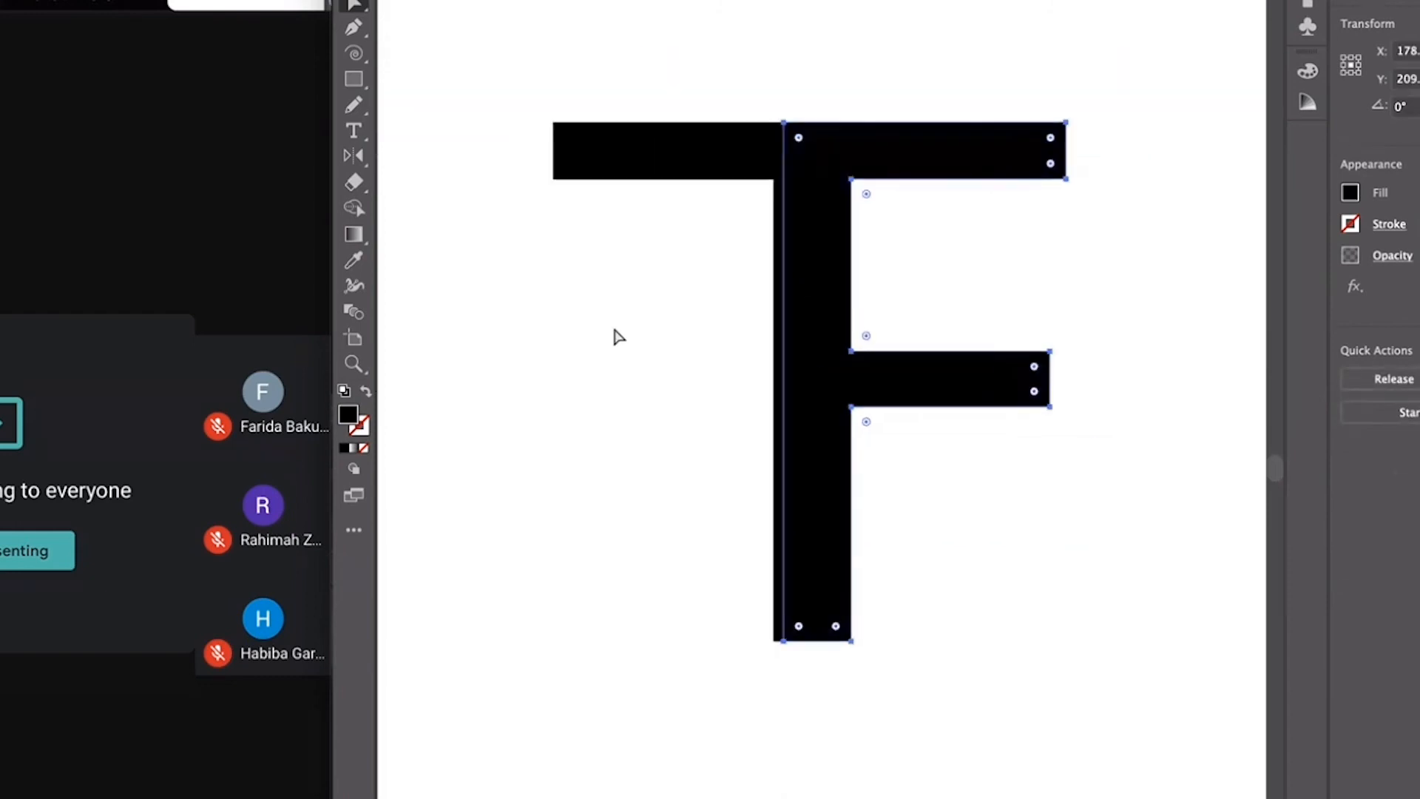
- Compare the monogram in preview and outline views, ending in outline view
{"action": "left_click", "coordinate": [615, 337]}
{"action": "left_click_drag", "start_coordinate": [519, 107], "coordinate": [921, 657]}
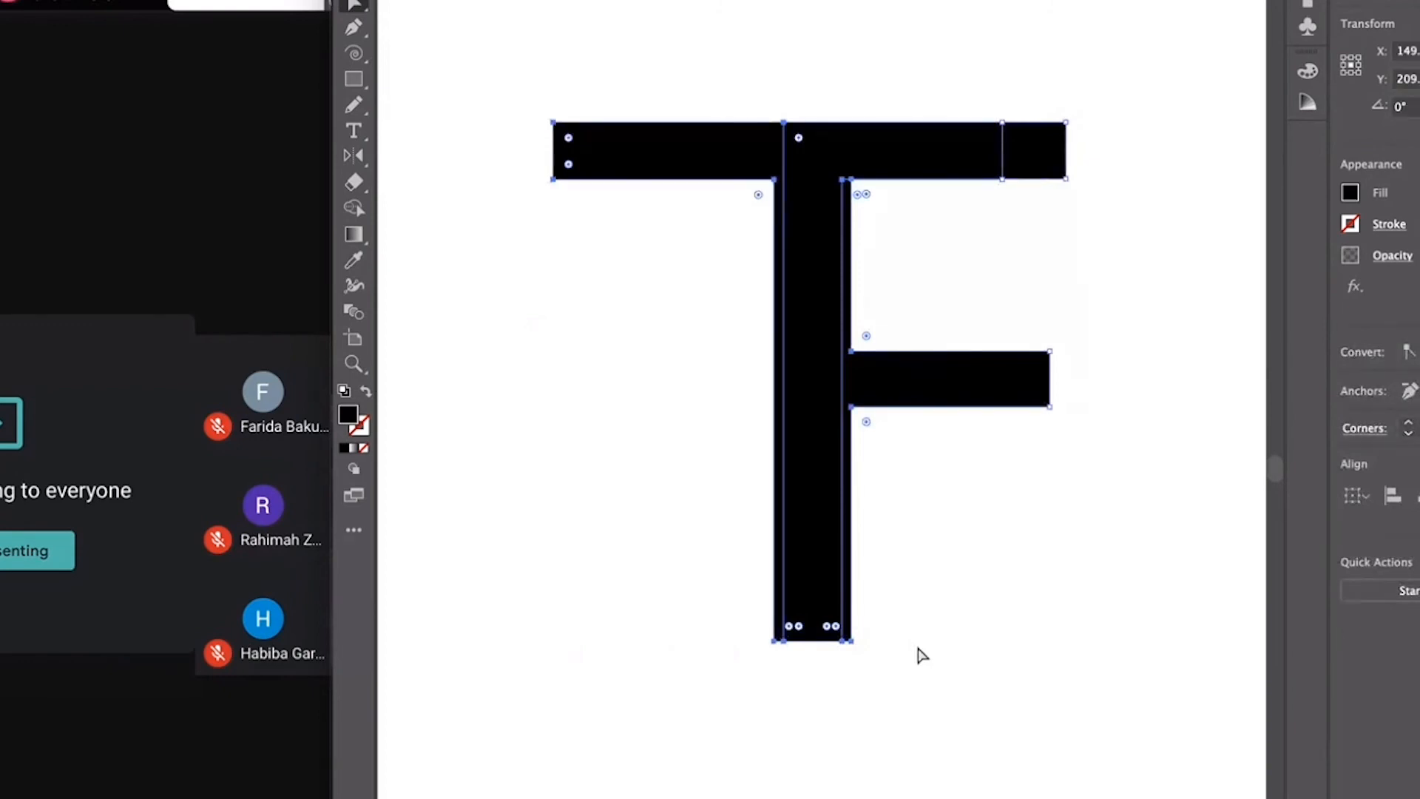
{"action": "key", "text": "ctrl+y"}
{"action": "left_click", "coordinate": [918, 654]}
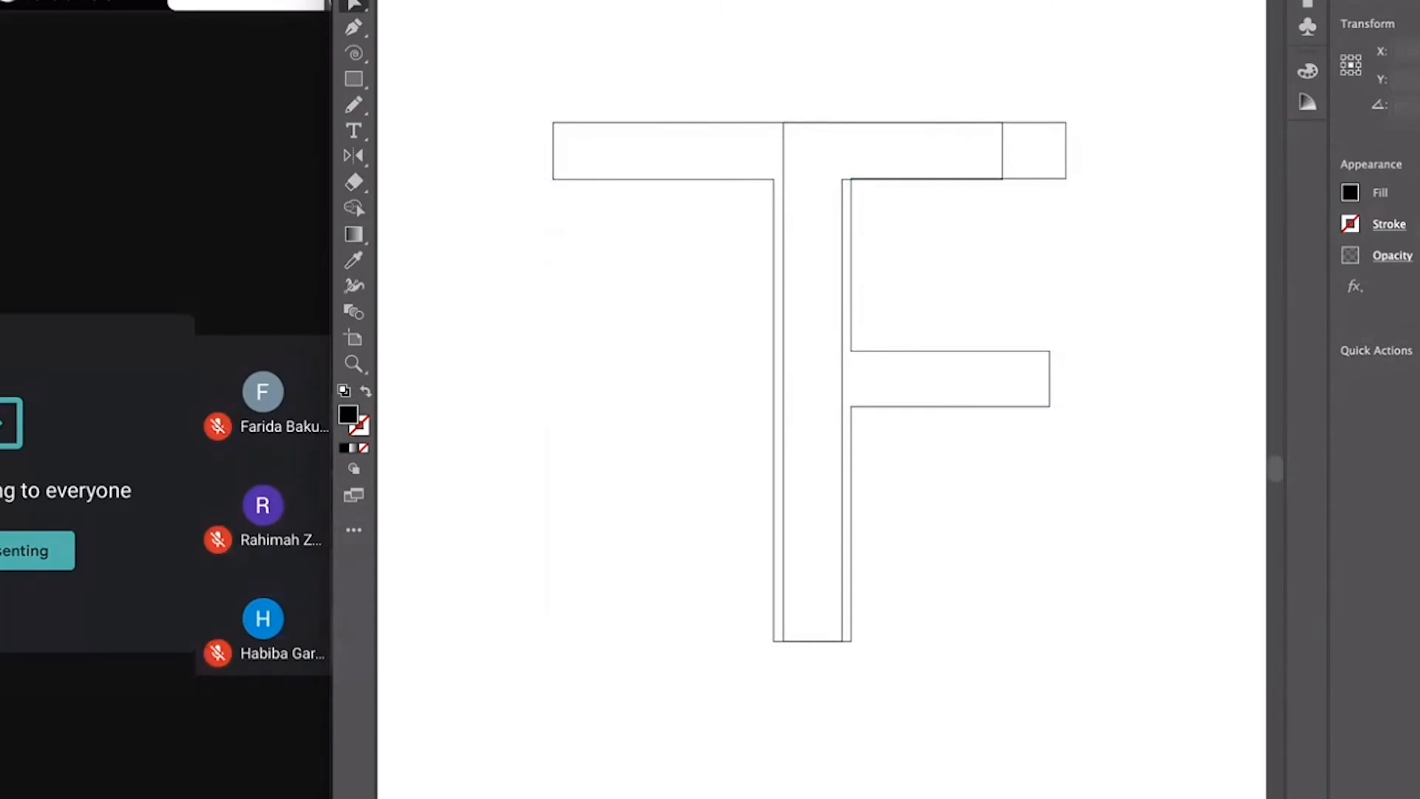
{"action": "key", "text": "ctrl+y"}
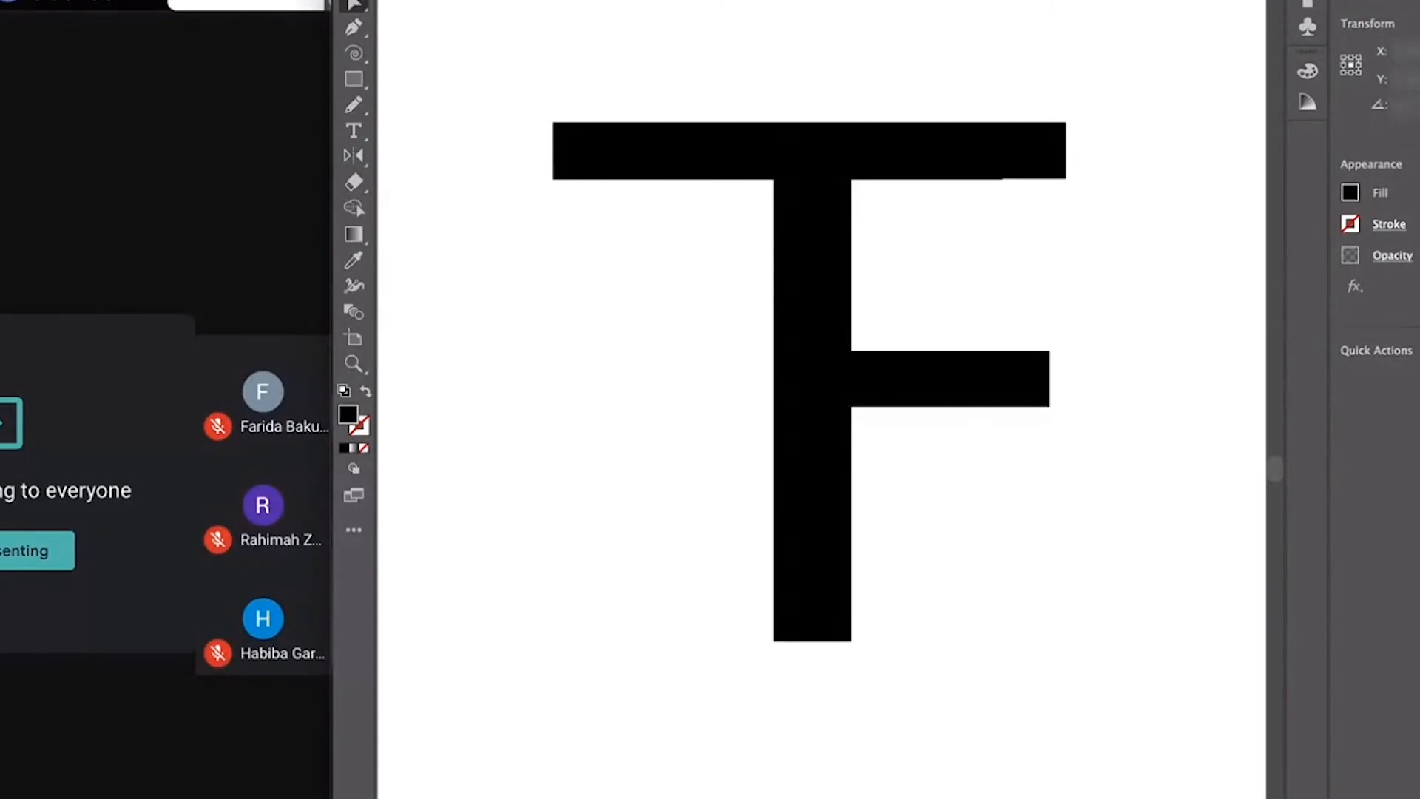
{"action": "key", "text": "ctrl+y"}
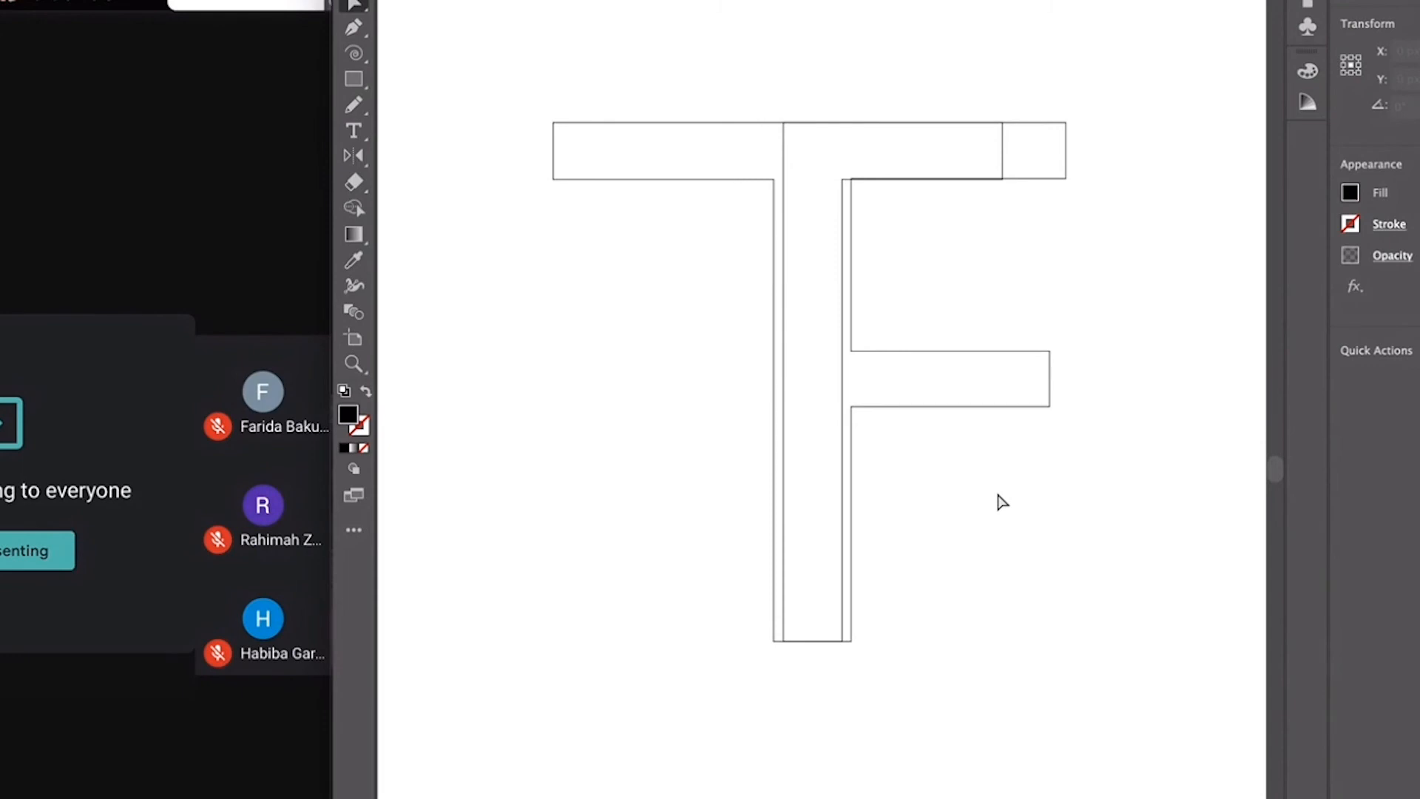
- Examine up close in outline view which lower corner anchors belong to the F's top arm and which to the T's crossbar
{"action": "scroll", "coordinate": [984, 185], "scroll_direction": "up", "scroll_amount": 5}
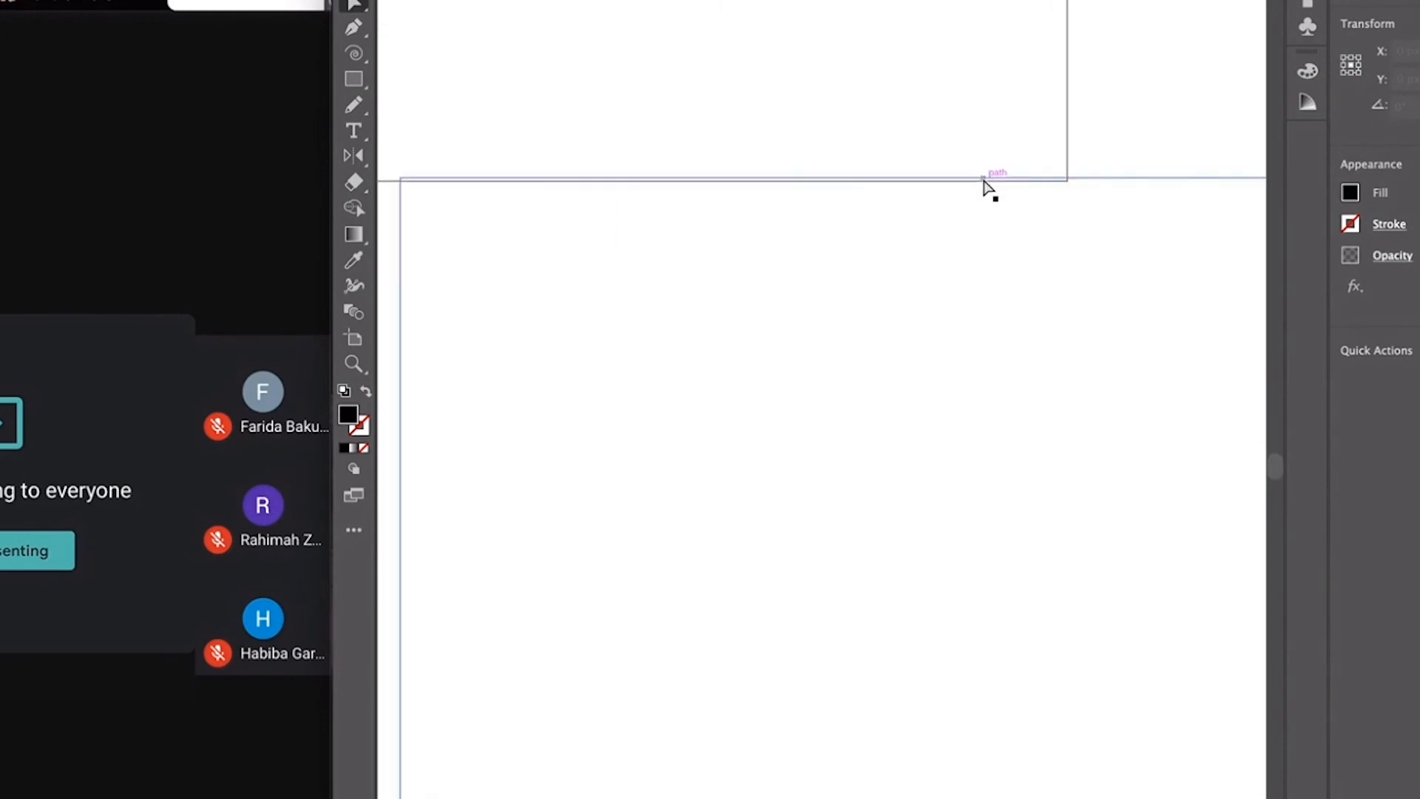
{"action": "scroll", "coordinate": [985, 185], "scroll_direction": "down", "scroll_amount": 3}
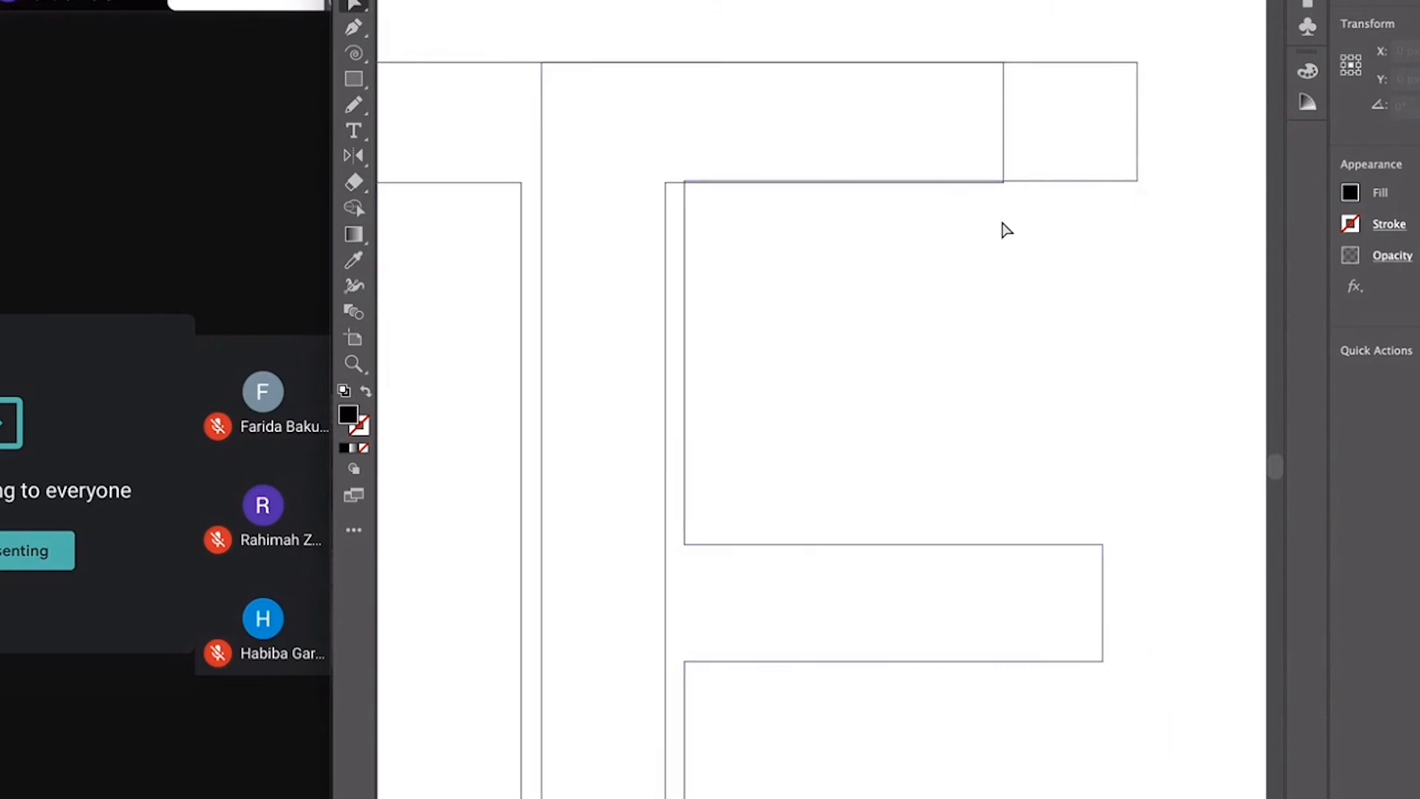
{"action": "scroll", "coordinate": [988, 127], "scroll_direction": "up", "scroll_amount": 2}
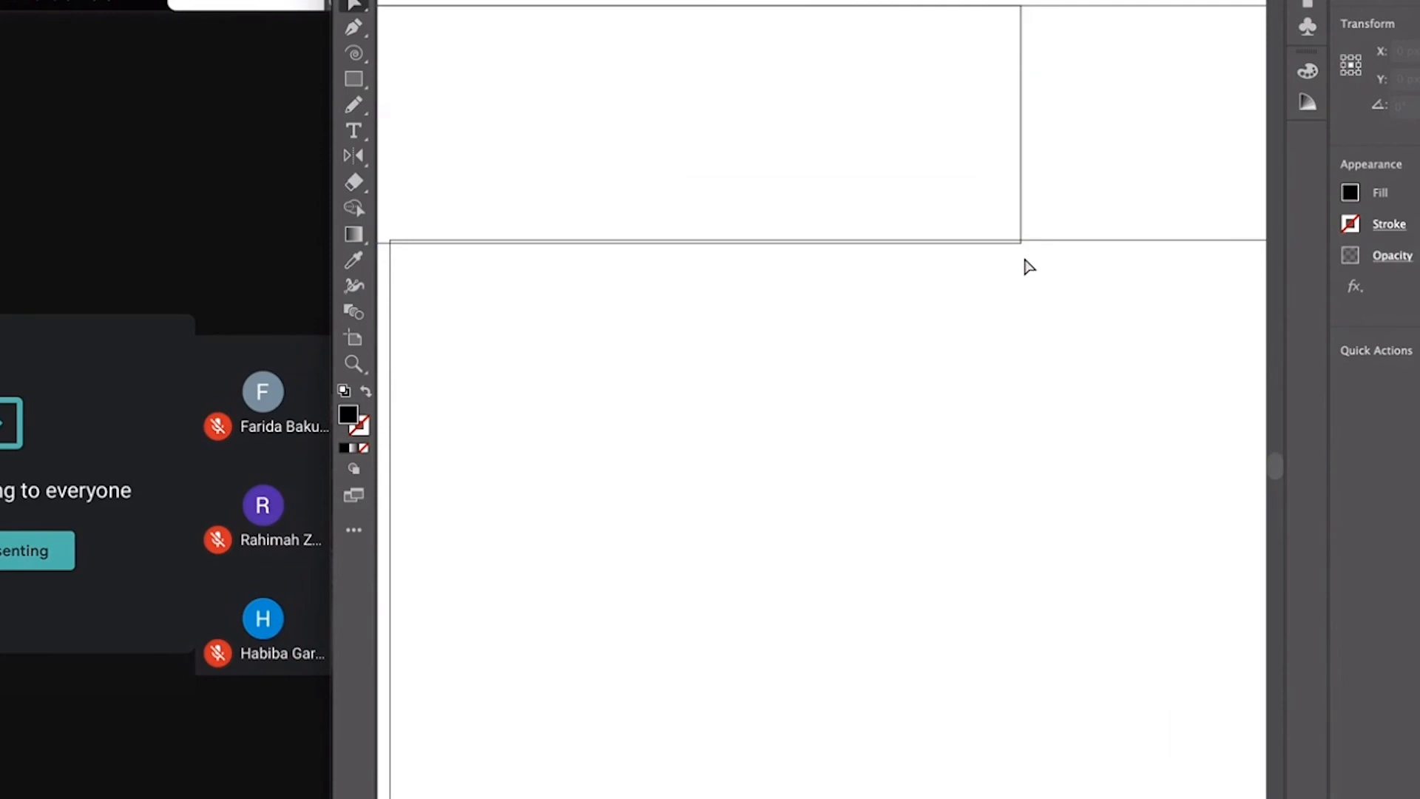
{"action": "scroll", "coordinate": [1024, 262], "scroll_direction": "down", "scroll_amount": 2}
{"action": "left_click", "coordinate": [1181, 249]}
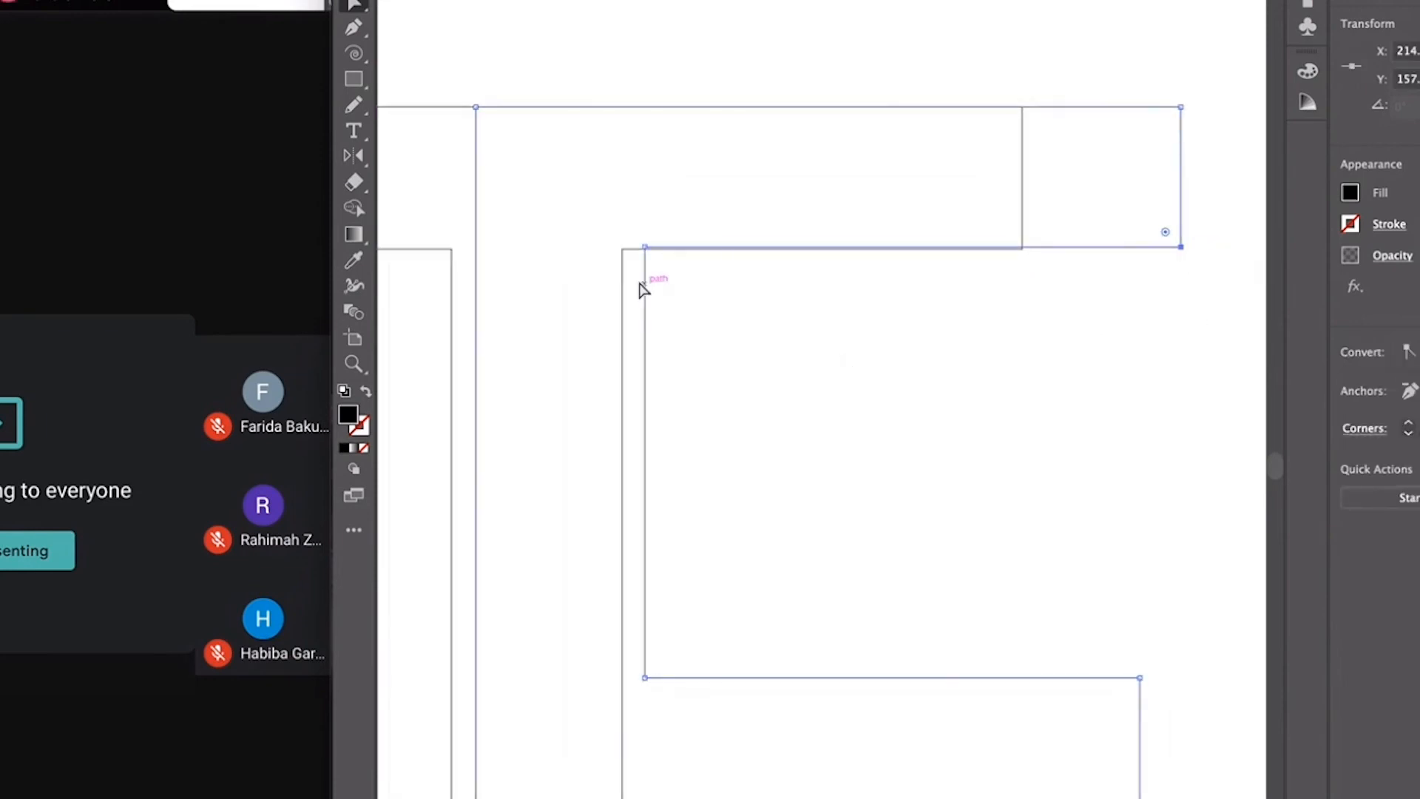
{"action": "left_click", "coordinate": [622, 249], "text": "shift"}
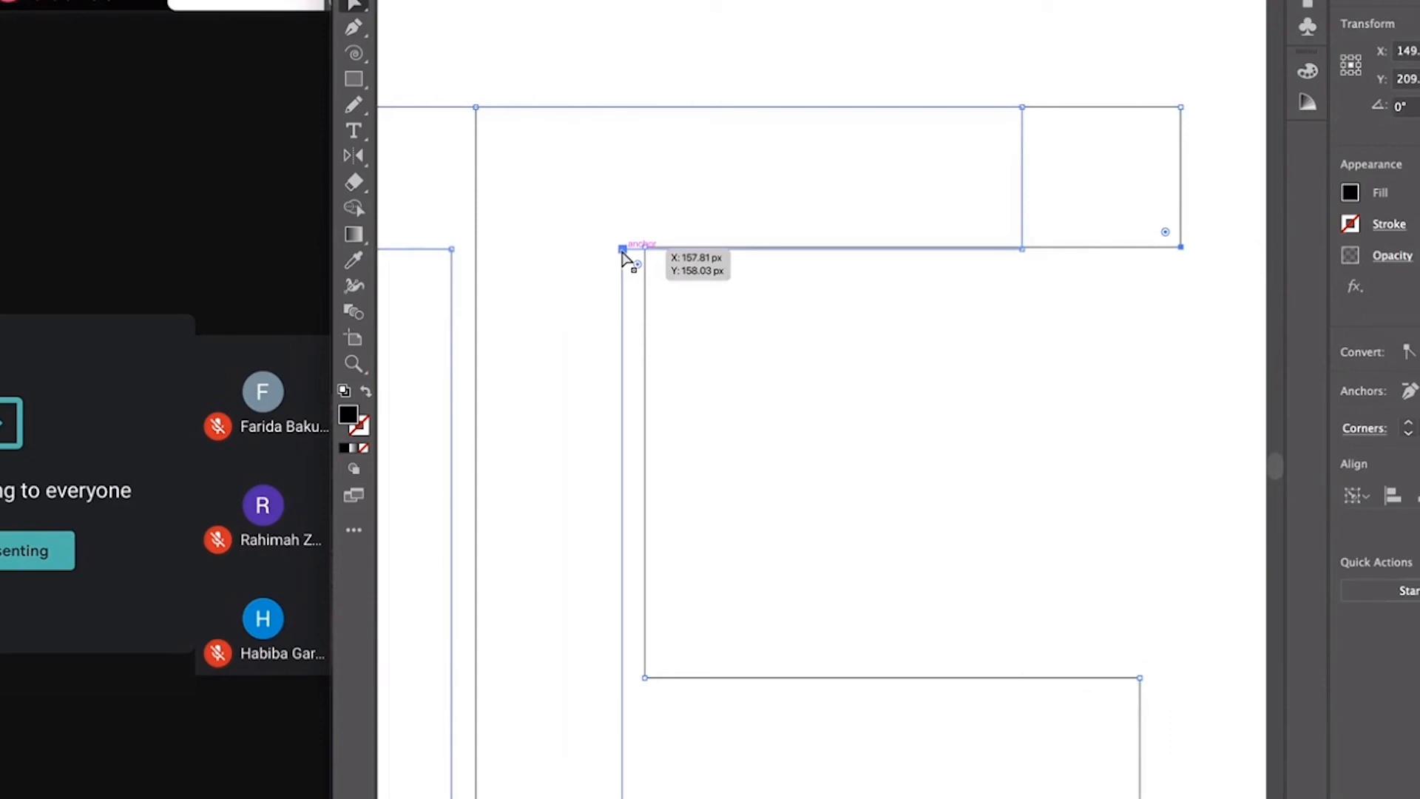
{"action": "left_click", "coordinate": [692, 318]}
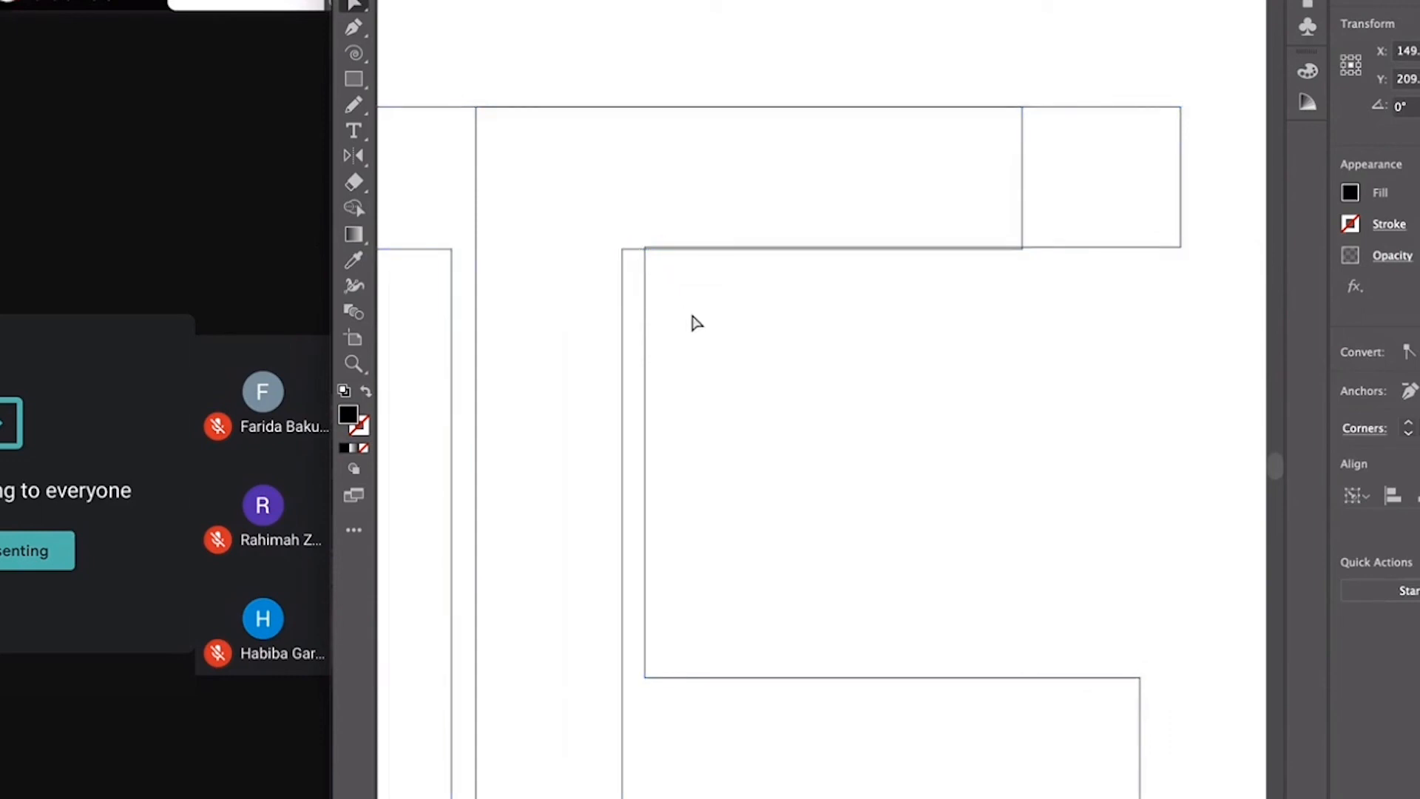
{"action": "left_click", "coordinate": [1024, 251]}
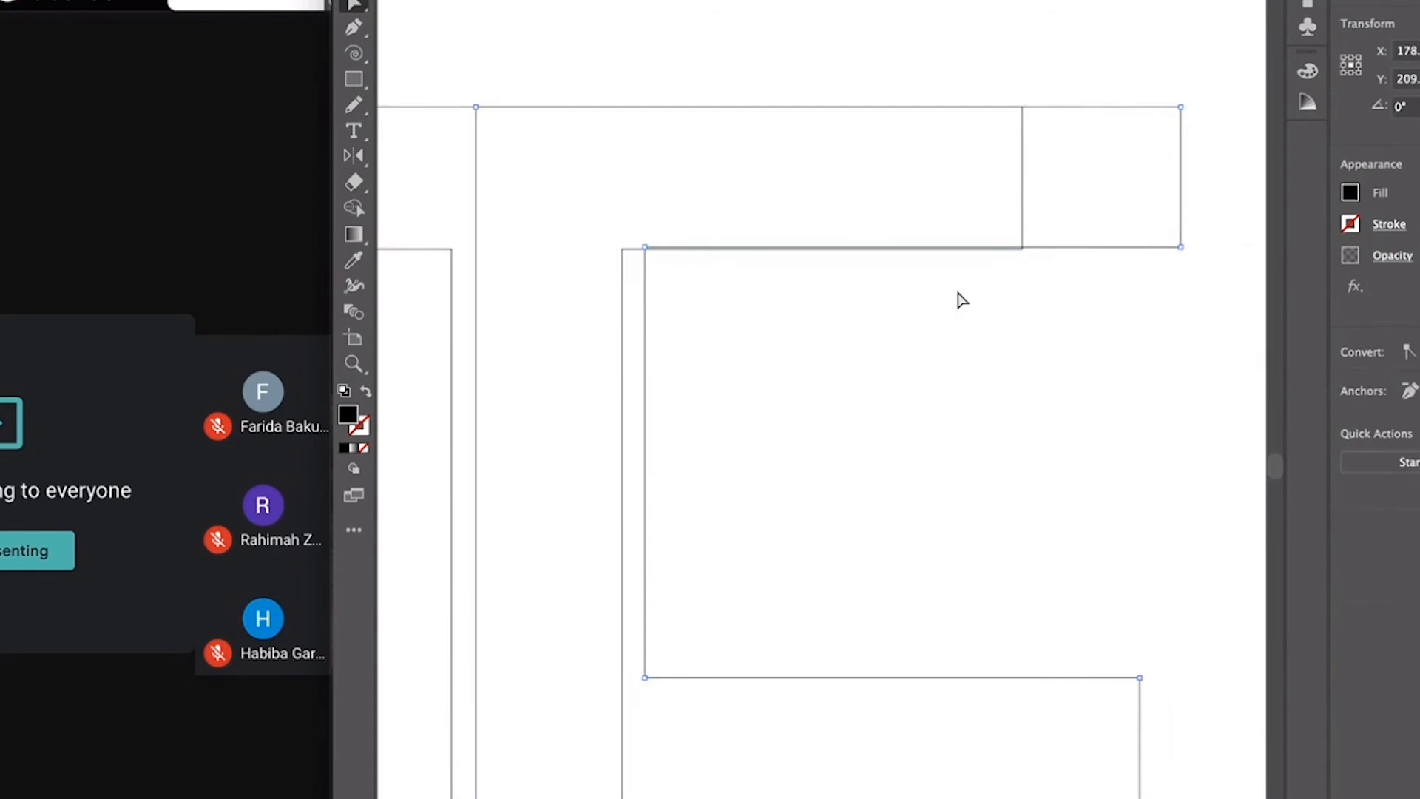
{"action": "scroll", "coordinate": [815, 289], "scroll_direction": "left", "scroll_amount": 3}
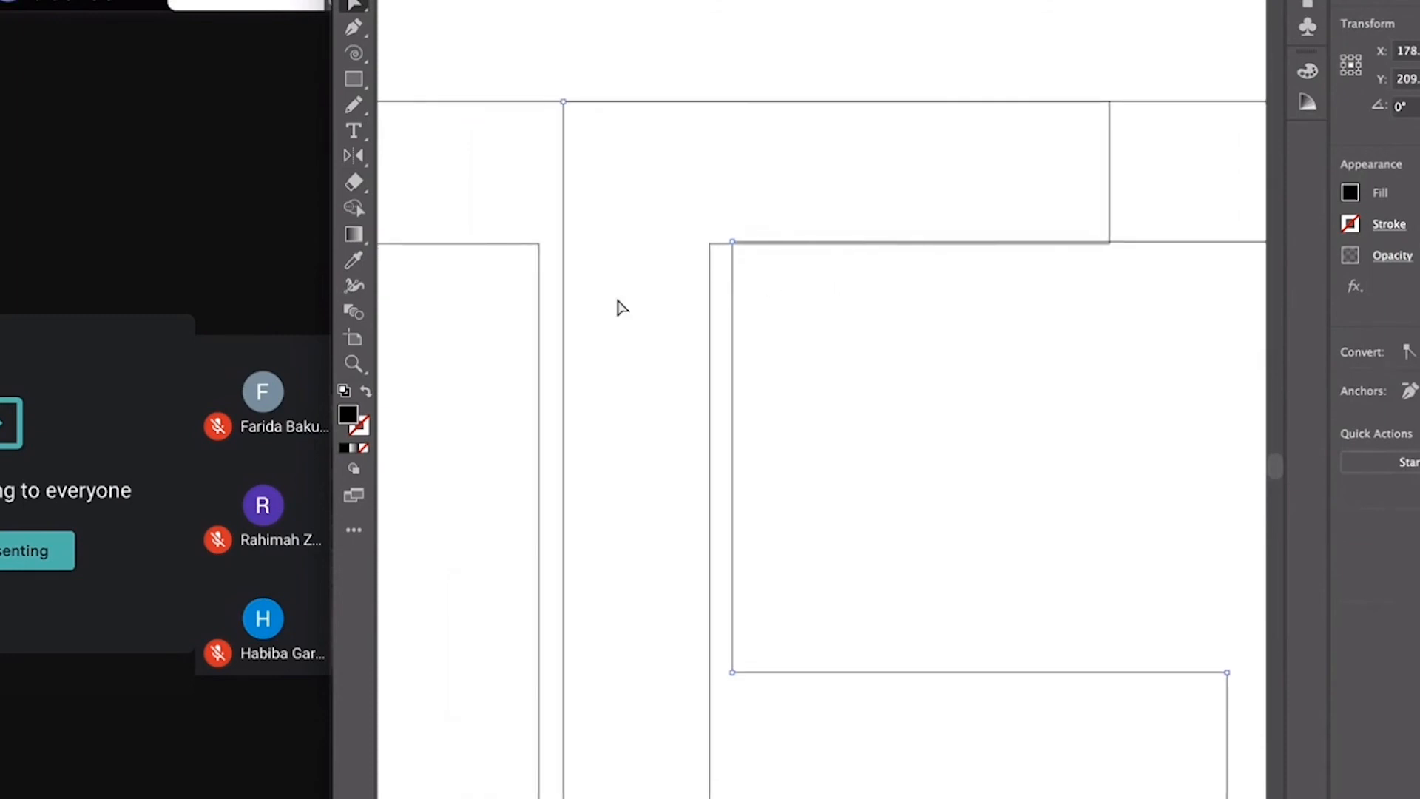
{"action": "left_click", "coordinate": [792, 331]}
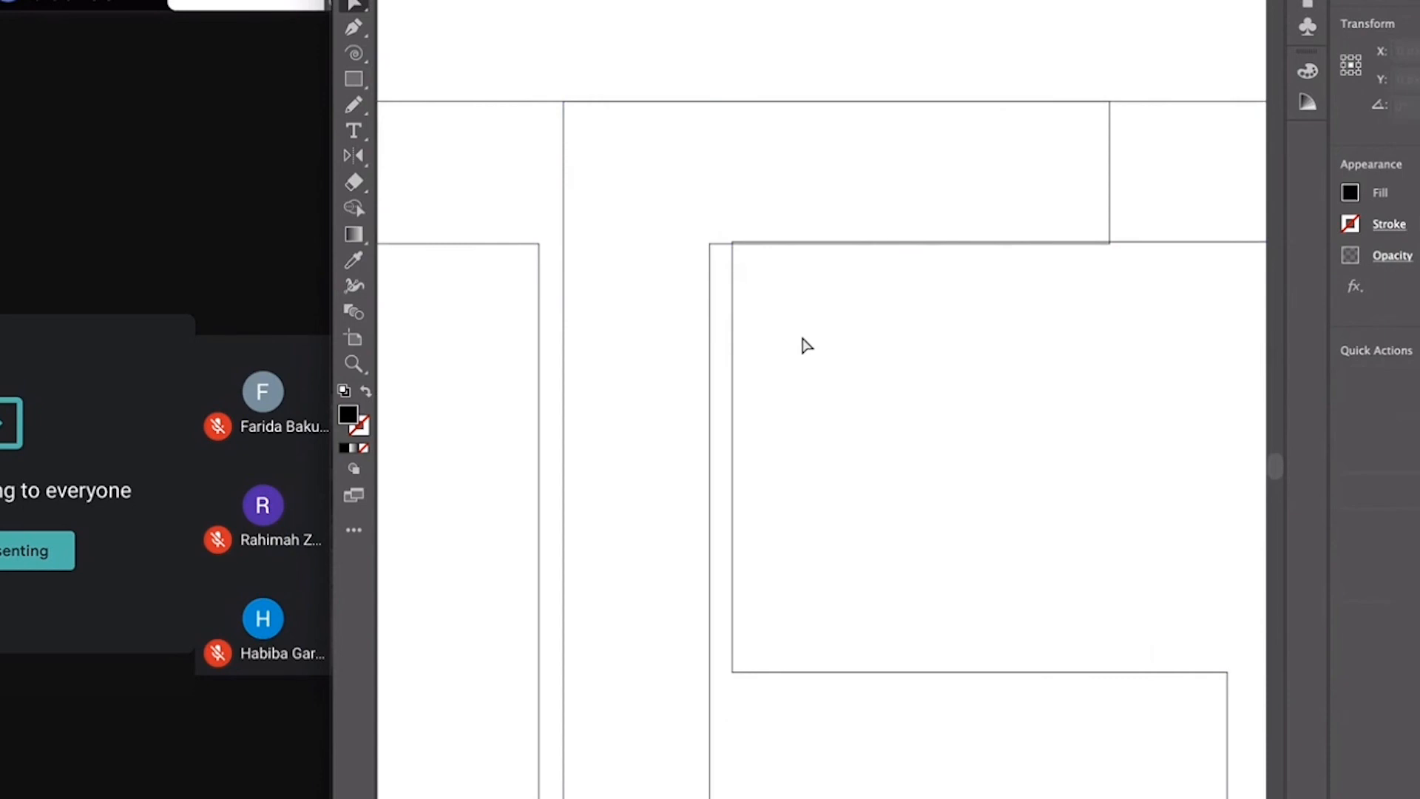
{"action": "scroll", "coordinate": [805, 343], "scroll_direction": "down", "scroll_amount": 1}
{"action": "scroll", "coordinate": [802, 341], "scroll_direction": "up", "scroll_amount": 3}
{"action": "scroll", "coordinate": [794, 338], "scroll_direction": "right", "scroll_amount": 3}
{"action": "scroll", "coordinate": [1151, 276], "scroll_direction": "right", "scroll_amount": 5}
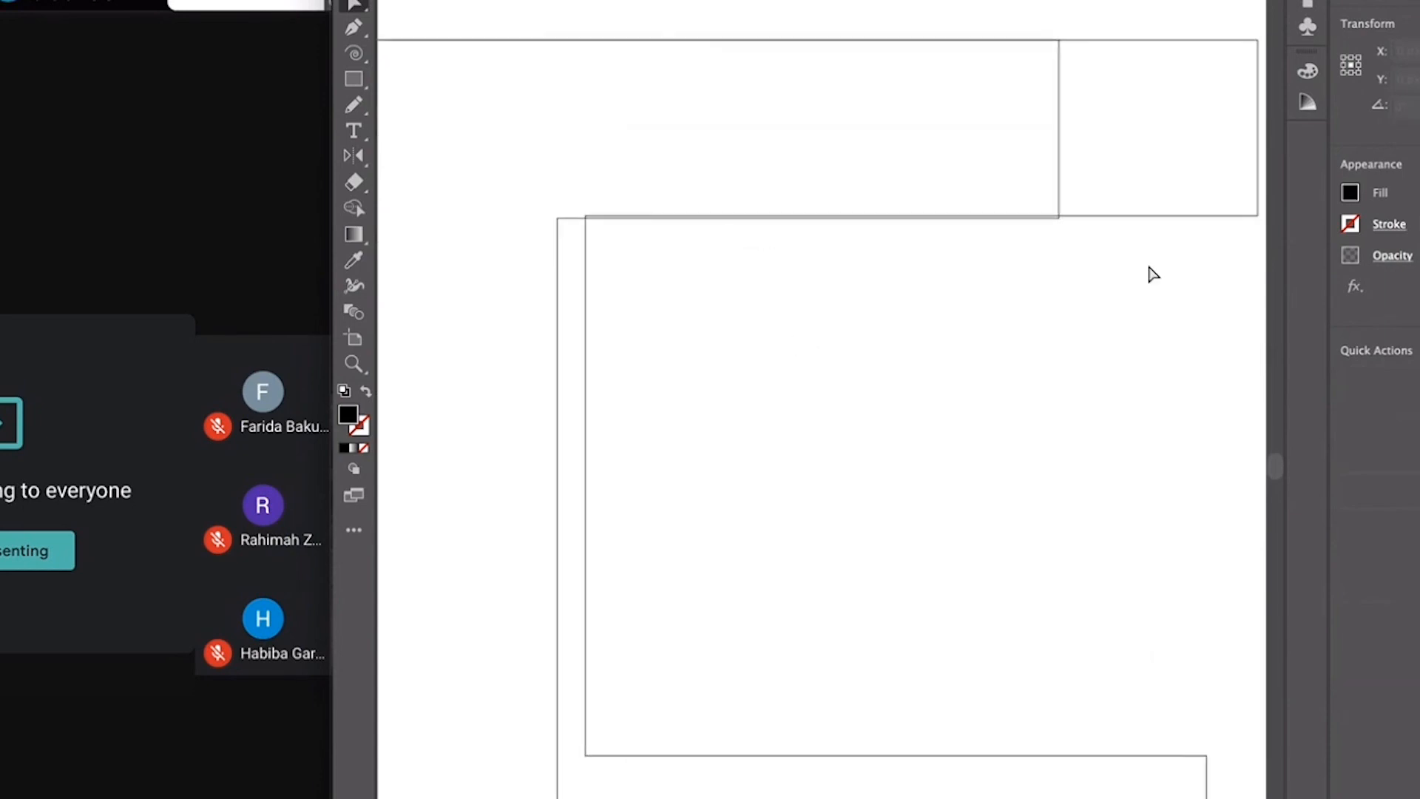
- Try to nudge the F's outer lower top-arm anchor upward together with the T's inner corner anchor
{"action": "left_click", "coordinate": [1178, 227]}
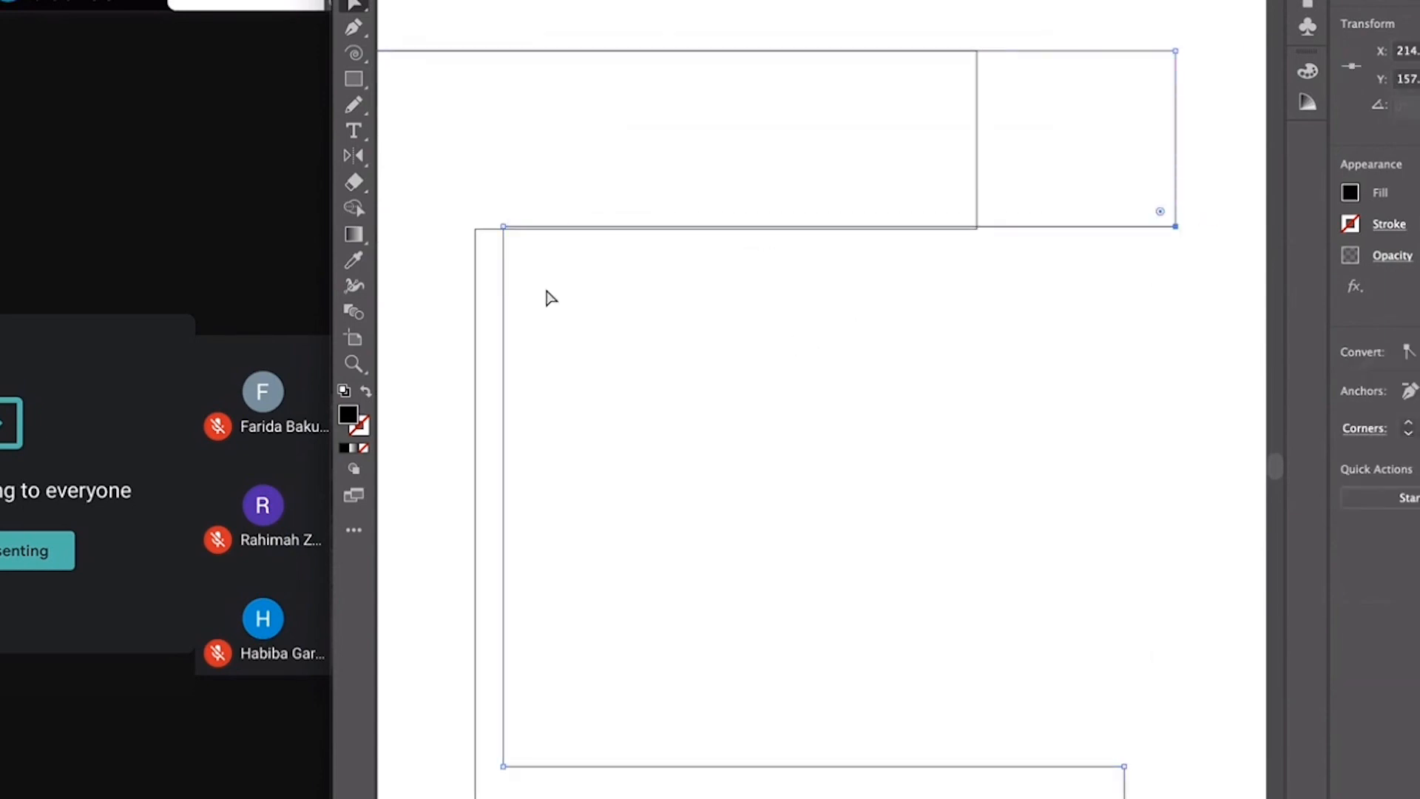
{"action": "left_click", "coordinate": [480, 232], "text": "shift"}
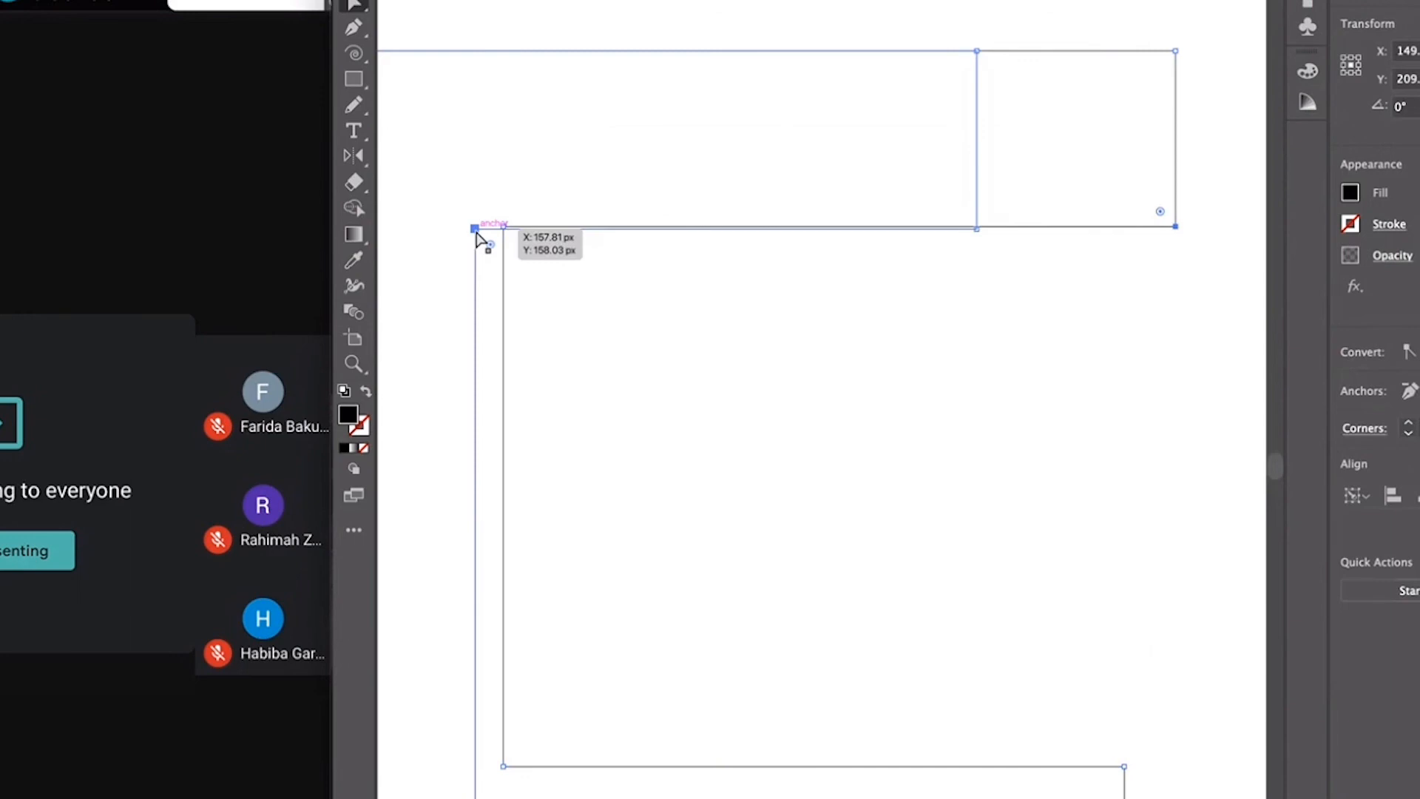
{"action": "key", "text": "shift+Up"}
{"action": "key", "text": "Up"}
{"action": "key", "text": "Up"}
{"action": "key", "text": "Up"}
{"action": "key", "text": "Up"}
{"action": "key", "text": "super+z"}
{"action": "key", "text": "super+z"}
{"action": "key", "text": "super+z"}
{"action": "key", "text": "super+z"}
{"action": "key", "text": "super+z"}
{"action": "left_click", "coordinate": [707, 319]}
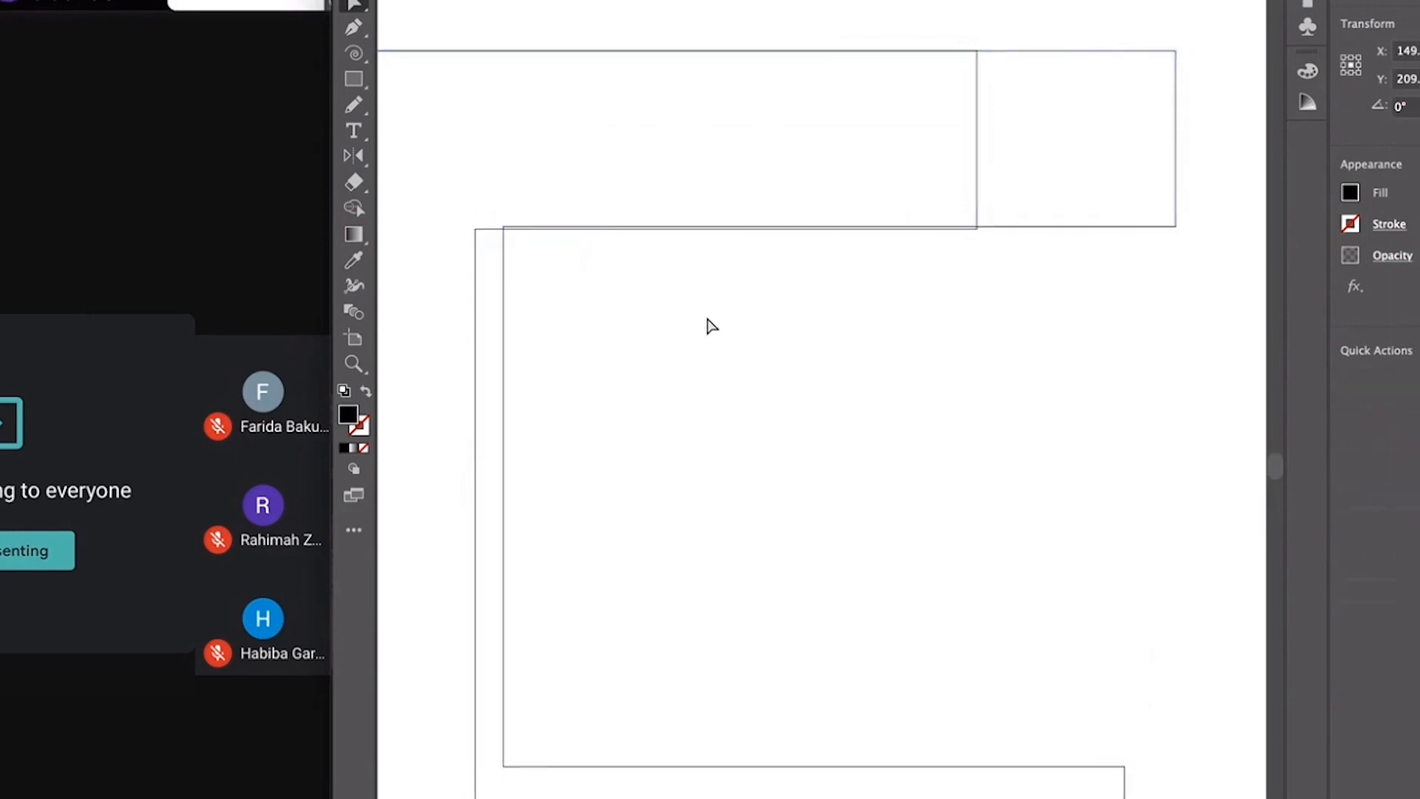
- Raise the lower edge of the F's top arm about 3 px by nudging its outer and inner corner anchors together
{"action": "left_click", "coordinate": [1177, 229]}
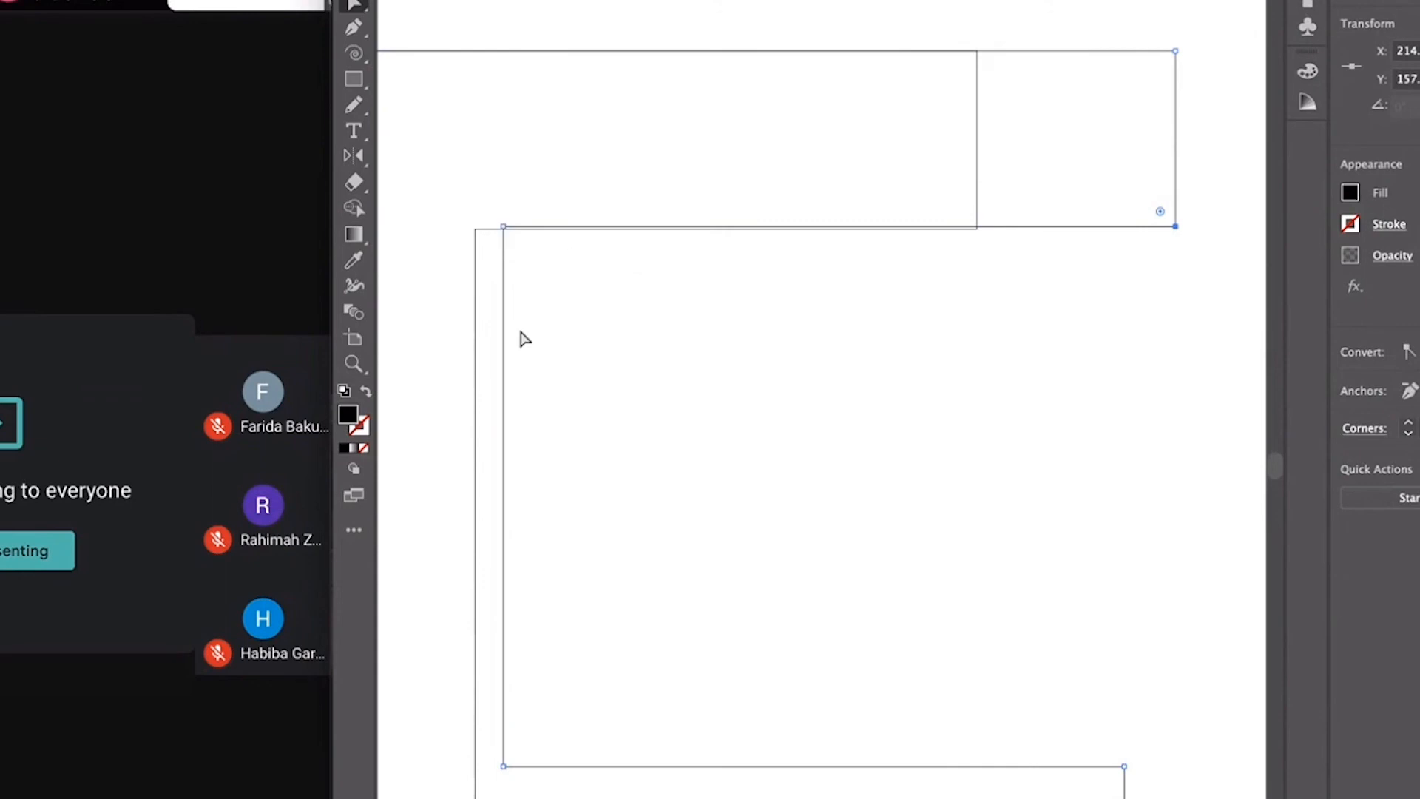
{"action": "scroll", "coordinate": [523, 339], "scroll_direction": "down", "scroll_amount": 3}
{"action": "scroll", "coordinate": [523, 339], "scroll_direction": "left", "scroll_amount": 3}
{"action": "scroll", "coordinate": [698, 180], "scroll_direction": "up", "scroll_amount": 2}
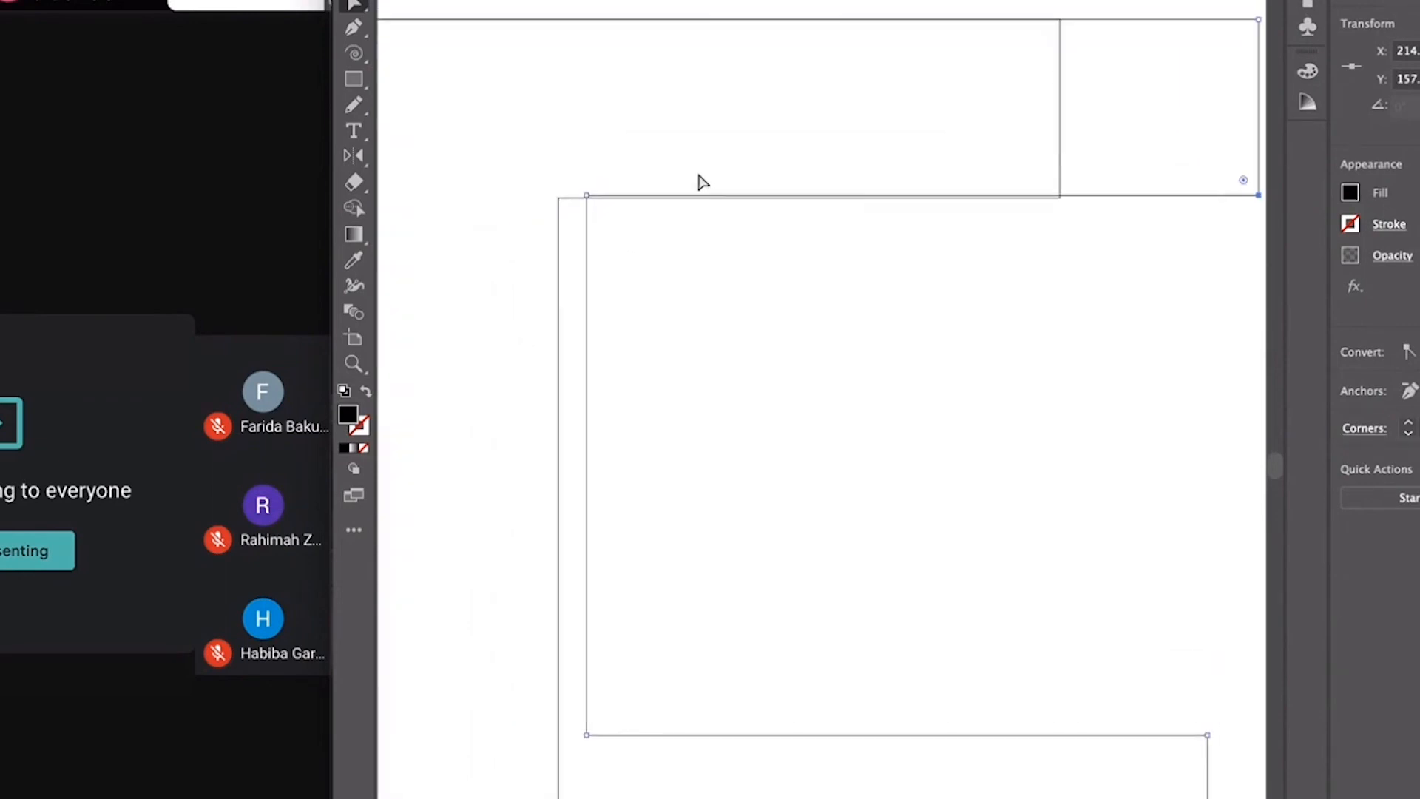
{"action": "left_click", "coordinate": [588, 197]}
{"action": "key", "text": "Up"}
{"action": "key", "text": "Up"}
{"action": "key", "text": "Up"}
{"action": "key", "text": "Up"}
{"action": "key", "text": "Up"}
{"action": "key", "text": "Up"}
{"action": "key", "text": "Up"}
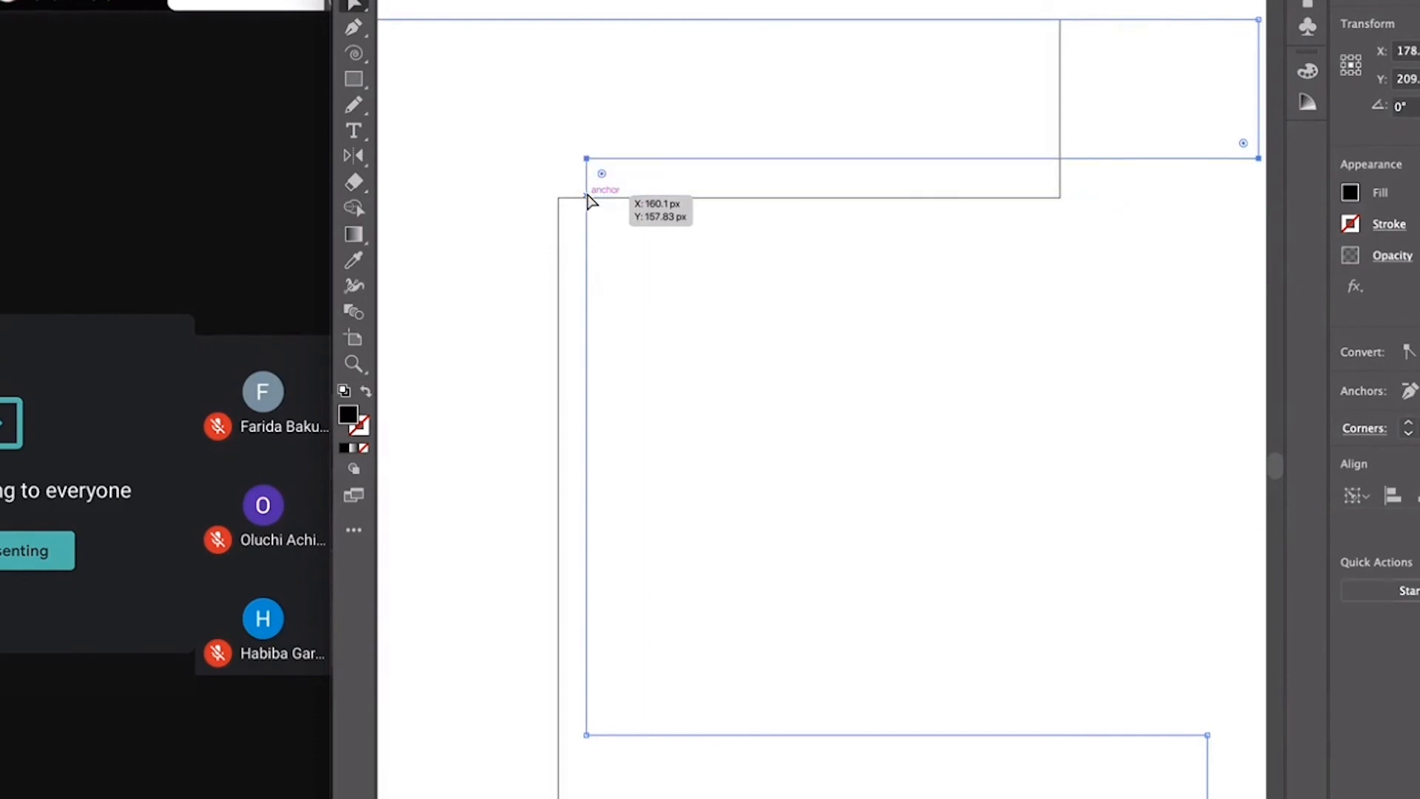
- Move the lower edge of the F's top arm down until it lines up with the lower edge of the T's crossbar
{"action": "key", "text": "Down"}
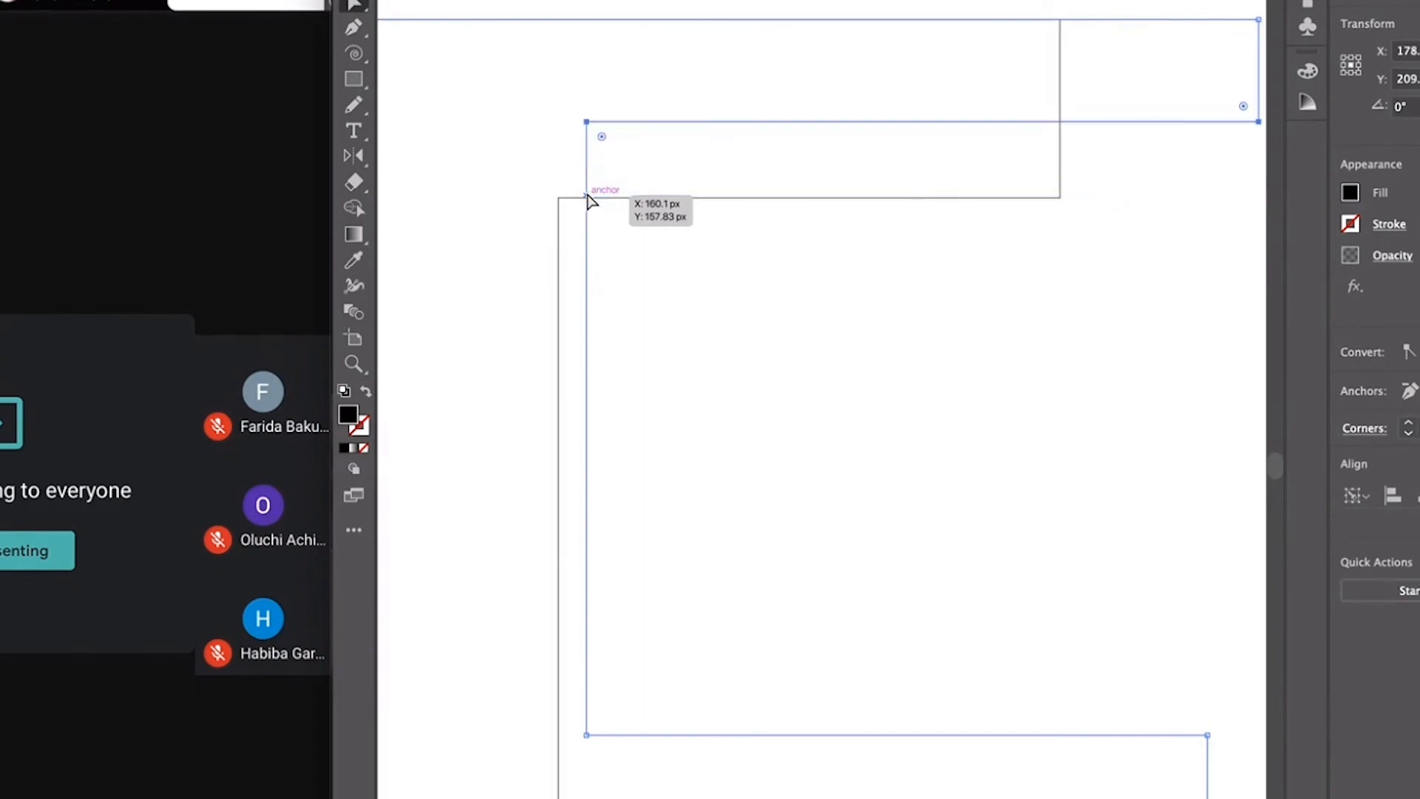
{"action": "key", "text": "Down"}
{"action": "key", "text": "Down"}
{"action": "key", "text": "Down"}
{"action": "key", "text": "Down"}
{"action": "key", "text": "Down"}
{"action": "key", "text": "Down"}
{"action": "key", "text": "Down"}
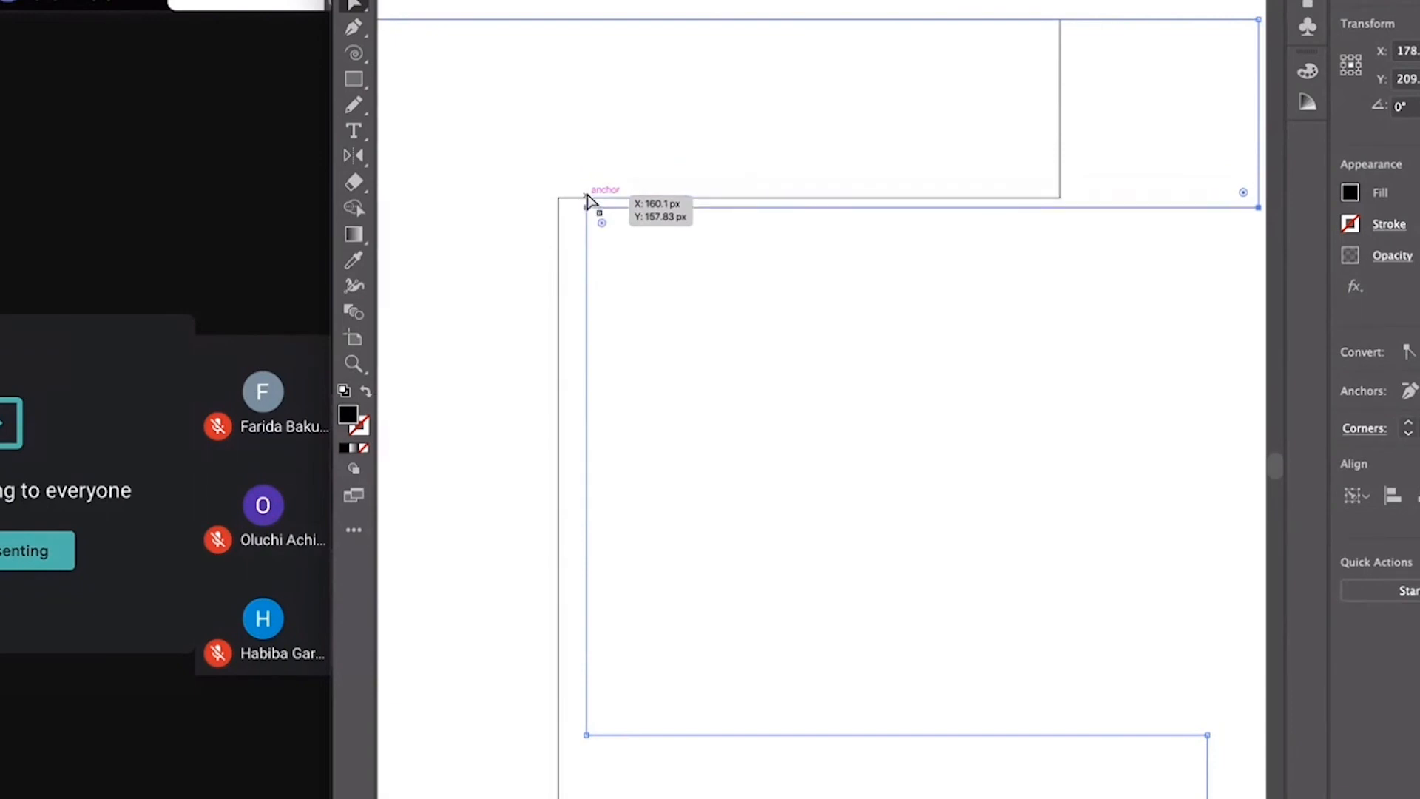
{"action": "scroll", "coordinate": [631, 257], "scroll_direction": "down", "scroll_amount": 1}
{"action": "scroll", "coordinate": [629, 255], "scroll_direction": "down", "scroll_amount": 1}
{"action": "scroll", "coordinate": [626, 251], "scroll_direction": "up", "scroll_amount": 3}
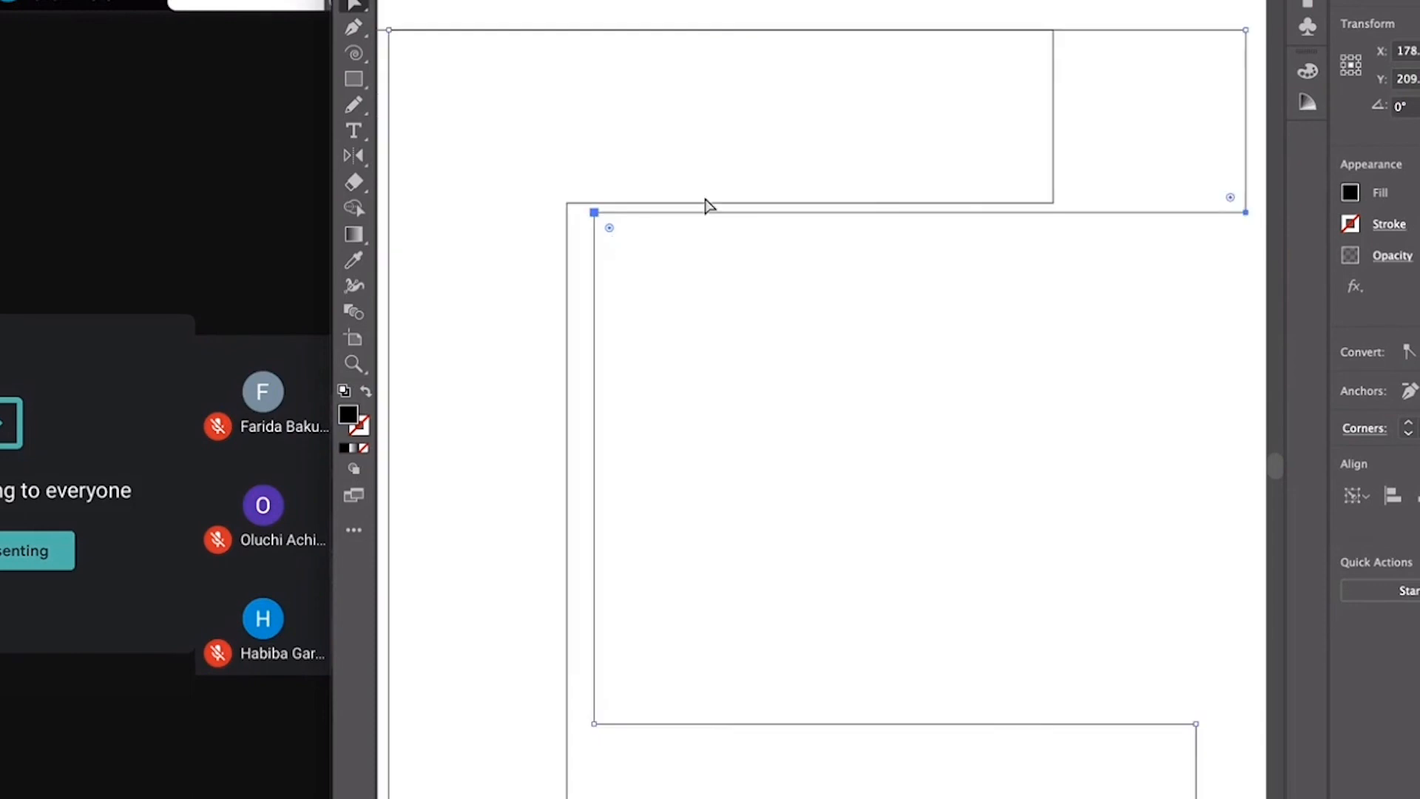
{"action": "left_click_drag", "start_coordinate": [762, 219], "coordinate": [762, 207]}
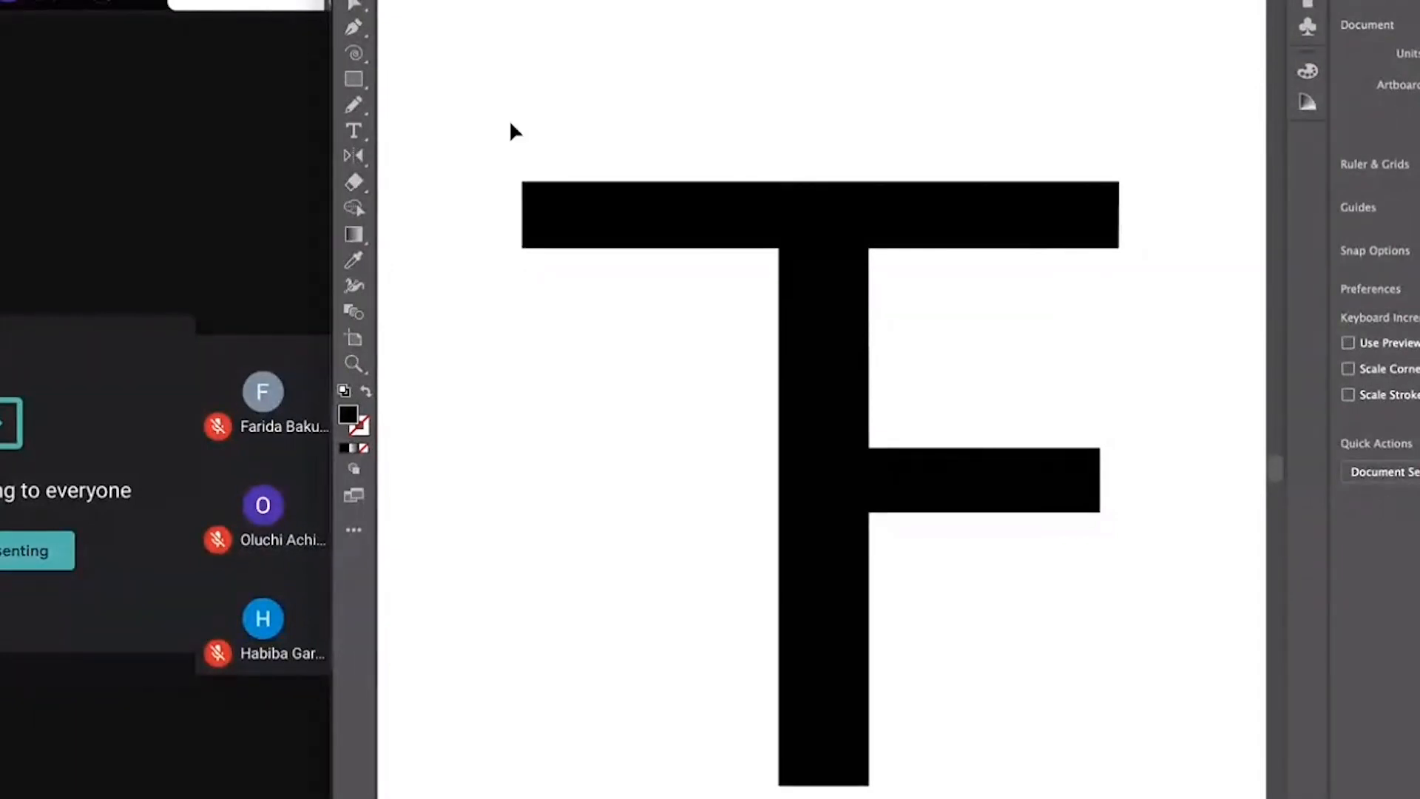
- Merge the overlapping T and F into one solid shape with the Shape Builder tool, including the F's middle arm, and deselect it
{"action": "left_click_drag", "start_coordinate": [477, 109], "coordinate": [752, 546]}
{"action": "left_click", "coordinate": [740, 437]}
{"action": "left_click_drag", "start_coordinate": [473, 53], "coordinate": [1181, 798]}
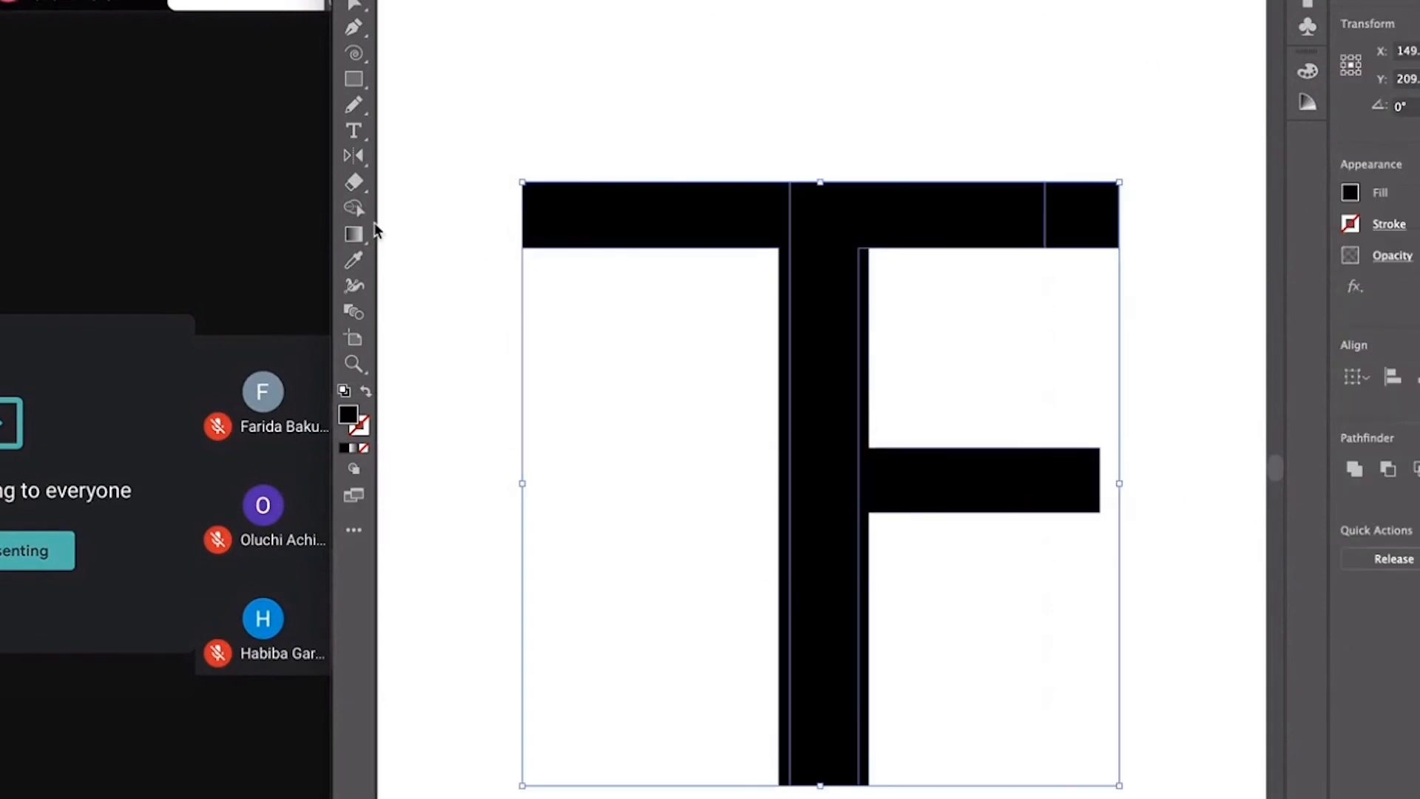
{"action": "left_click", "coordinate": [356, 213]}
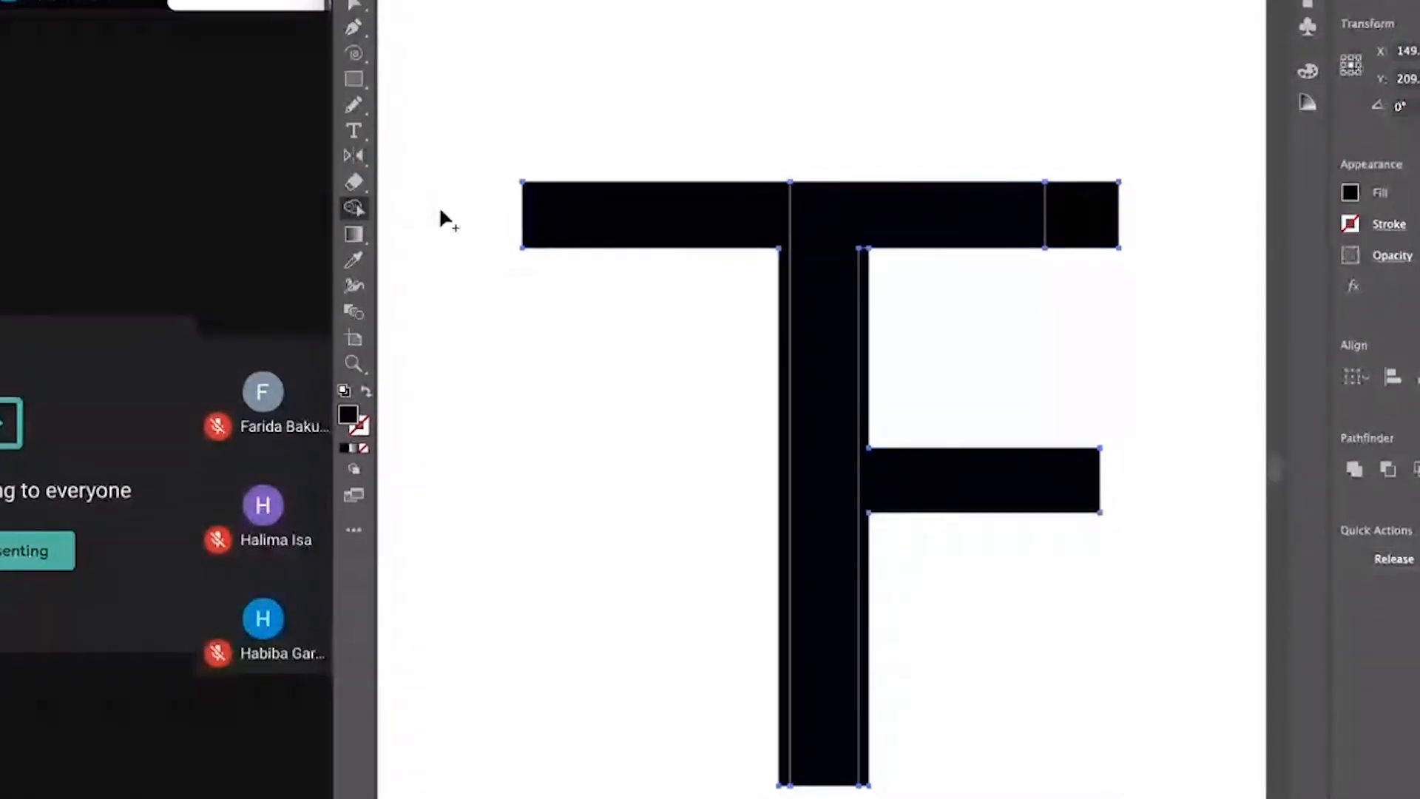
{"action": "left_click_drag", "start_coordinate": [440, 209], "coordinate": [1073, 203]}
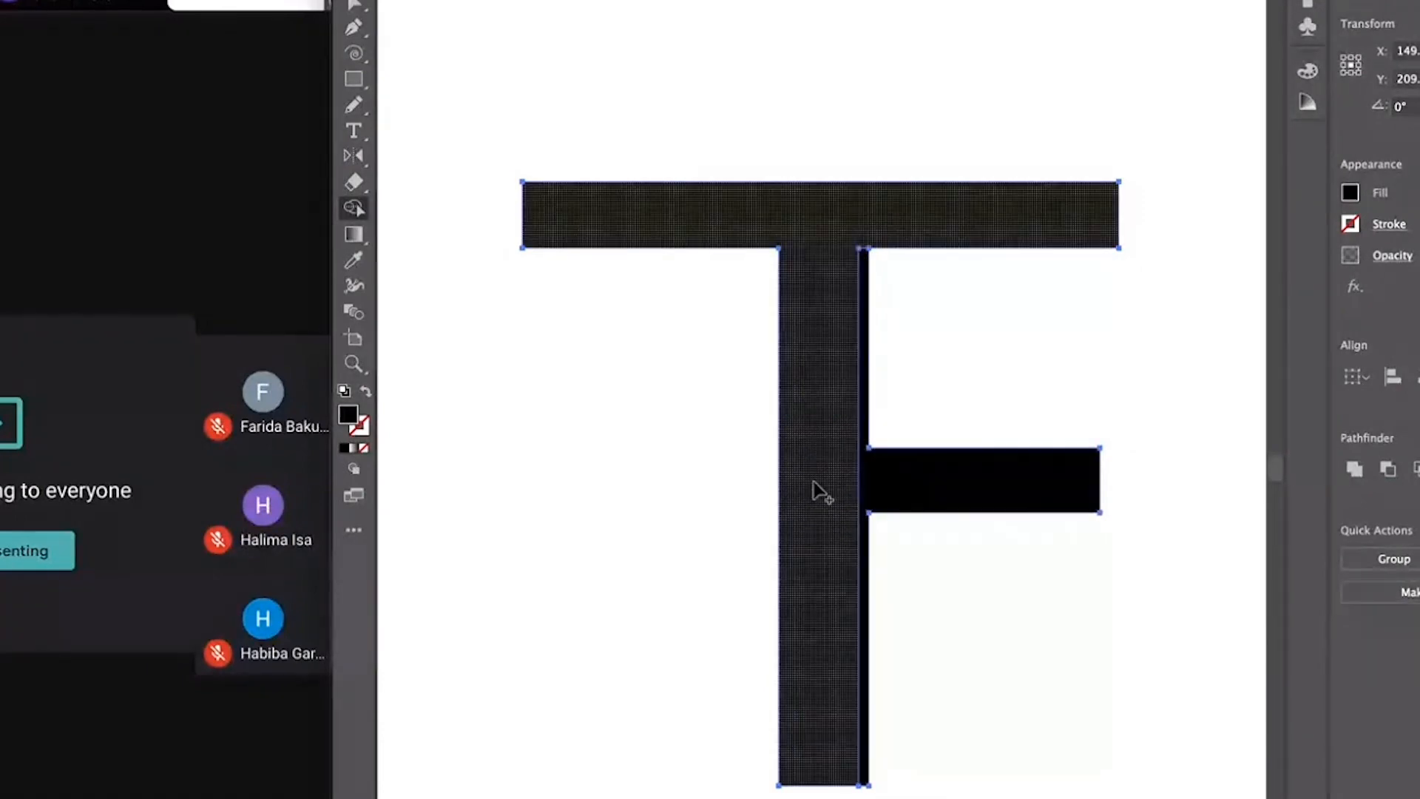
{"action": "left_click_drag", "start_coordinate": [819, 491], "coordinate": [932, 486]}
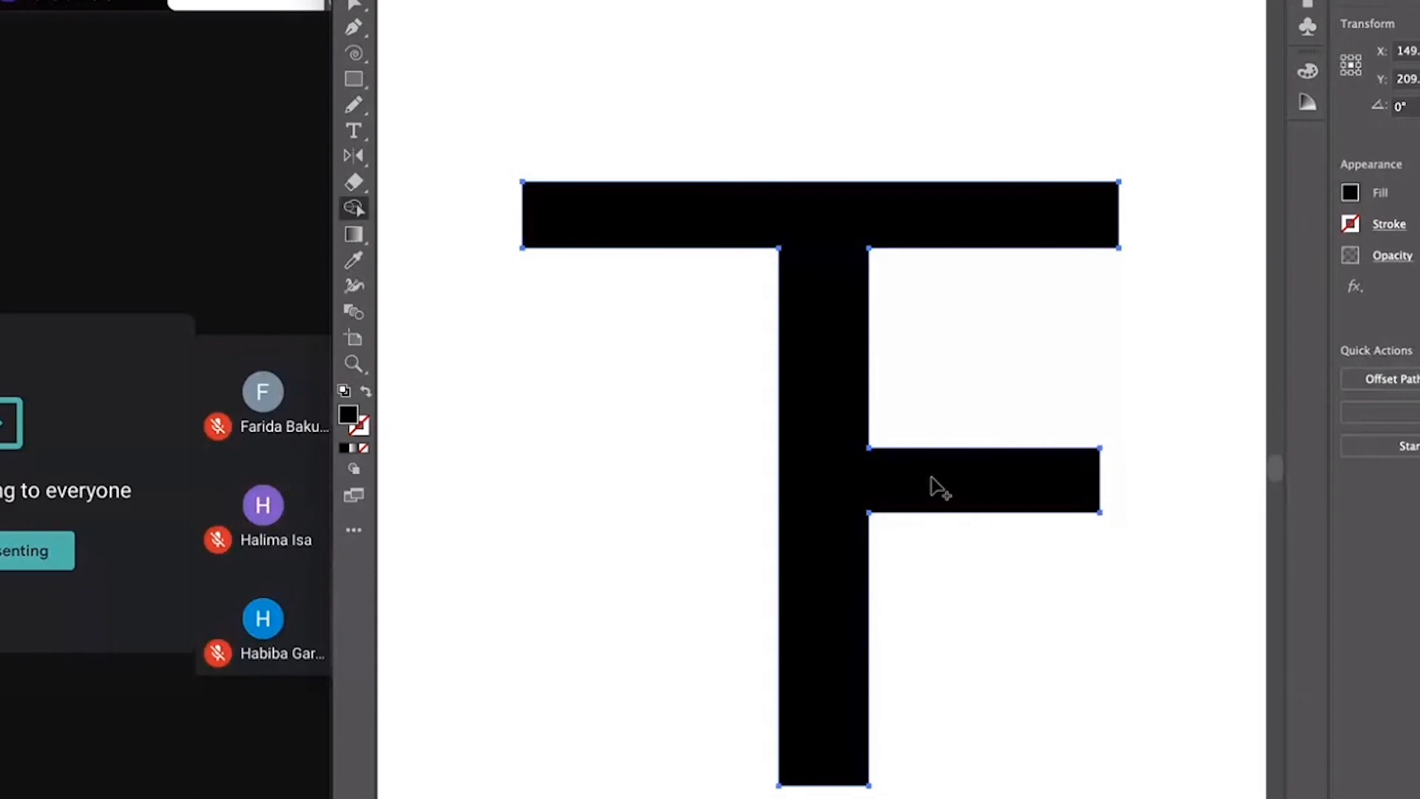
{"action": "key", "text": "v"}
{"action": "left_click", "coordinate": [682, 126]}
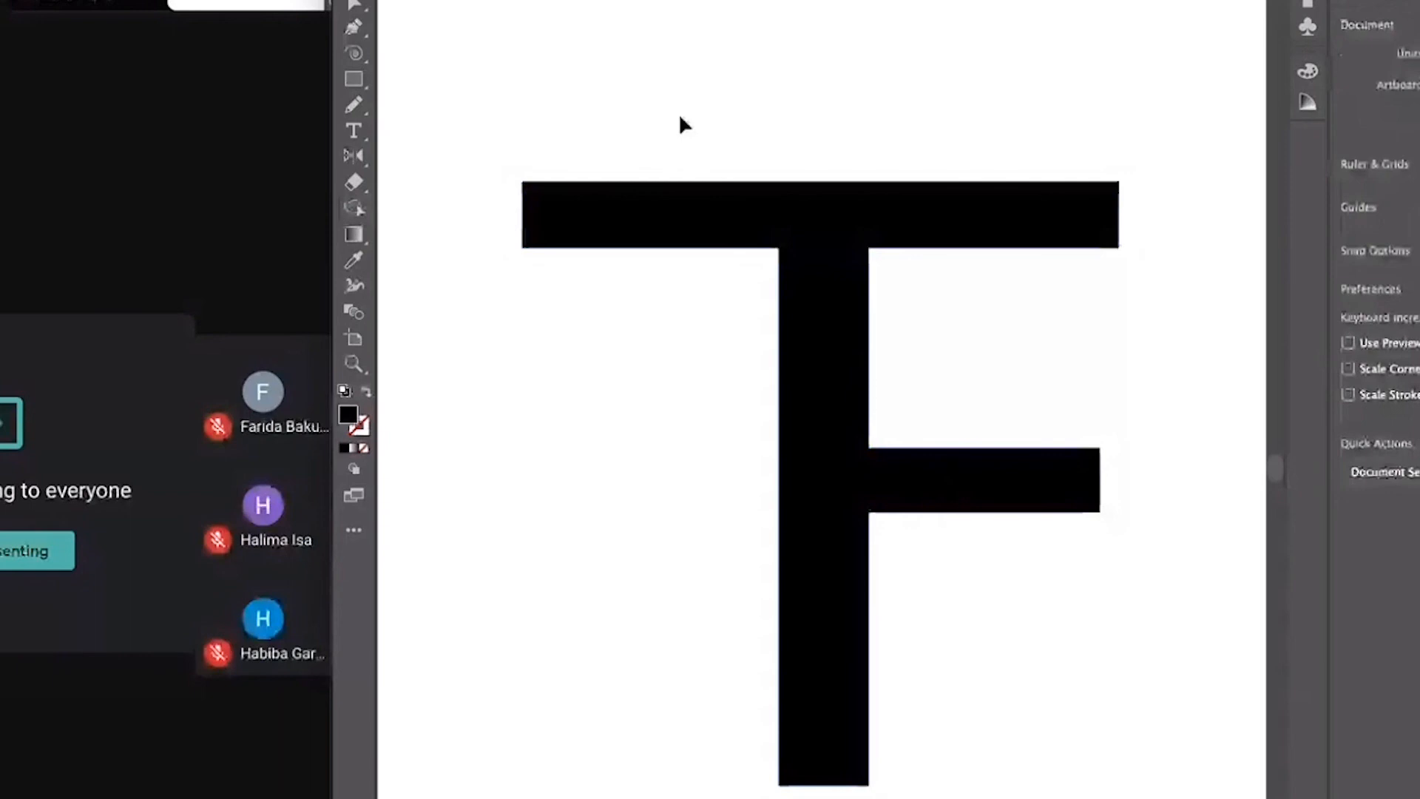
- Draw a vertical line segment through the monogram's center, from just above the crossbar to below the foot of the stem
{"action": "left_click", "coordinate": [355, 106]}
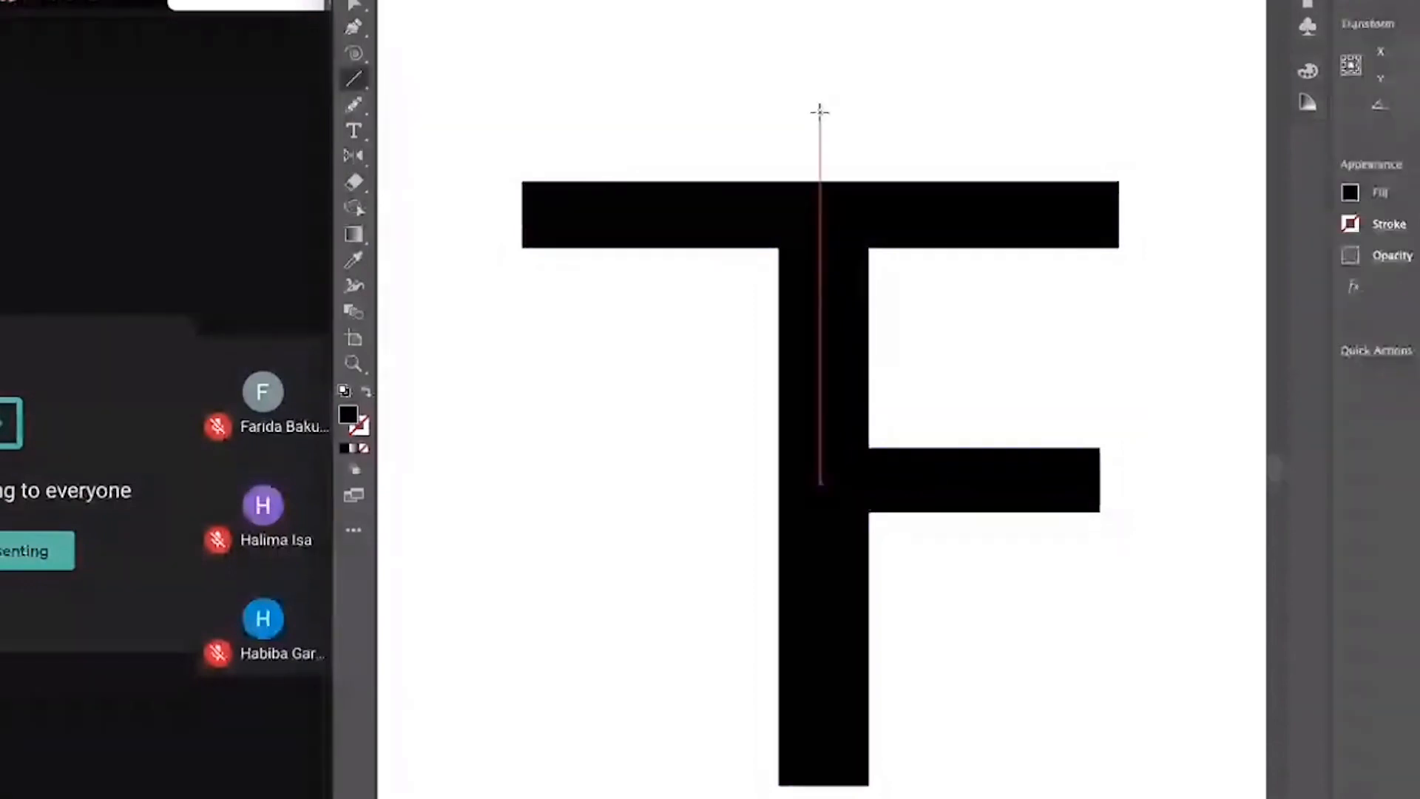
{"action": "left_click_drag", "start_coordinate": [819, 111], "coordinate": [820, 151]}
{"action": "left_click_drag", "start_coordinate": [820, 152], "coordinate": [820, 798]}
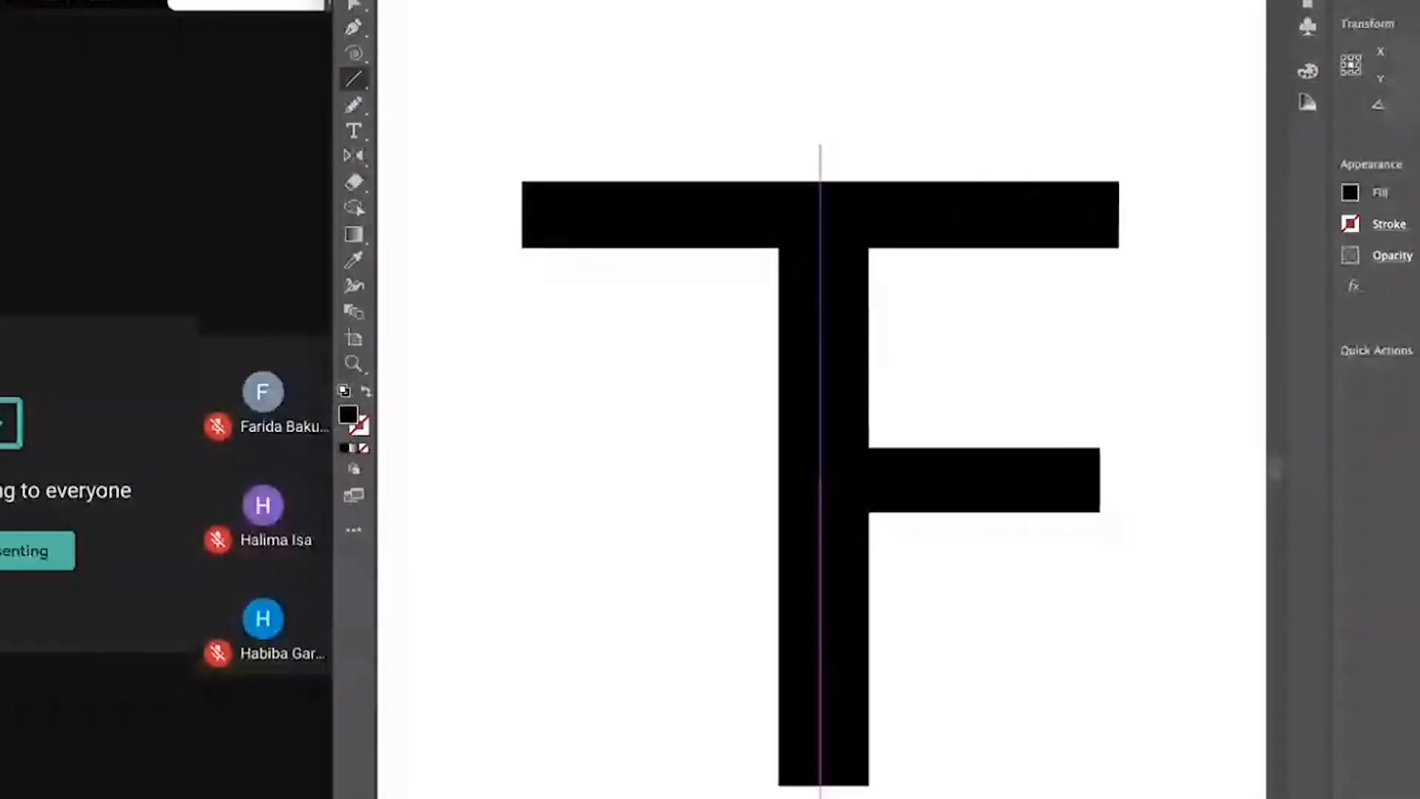
{"action": "left_click_drag", "start_coordinate": [821, 797], "coordinate": [820, 797]}
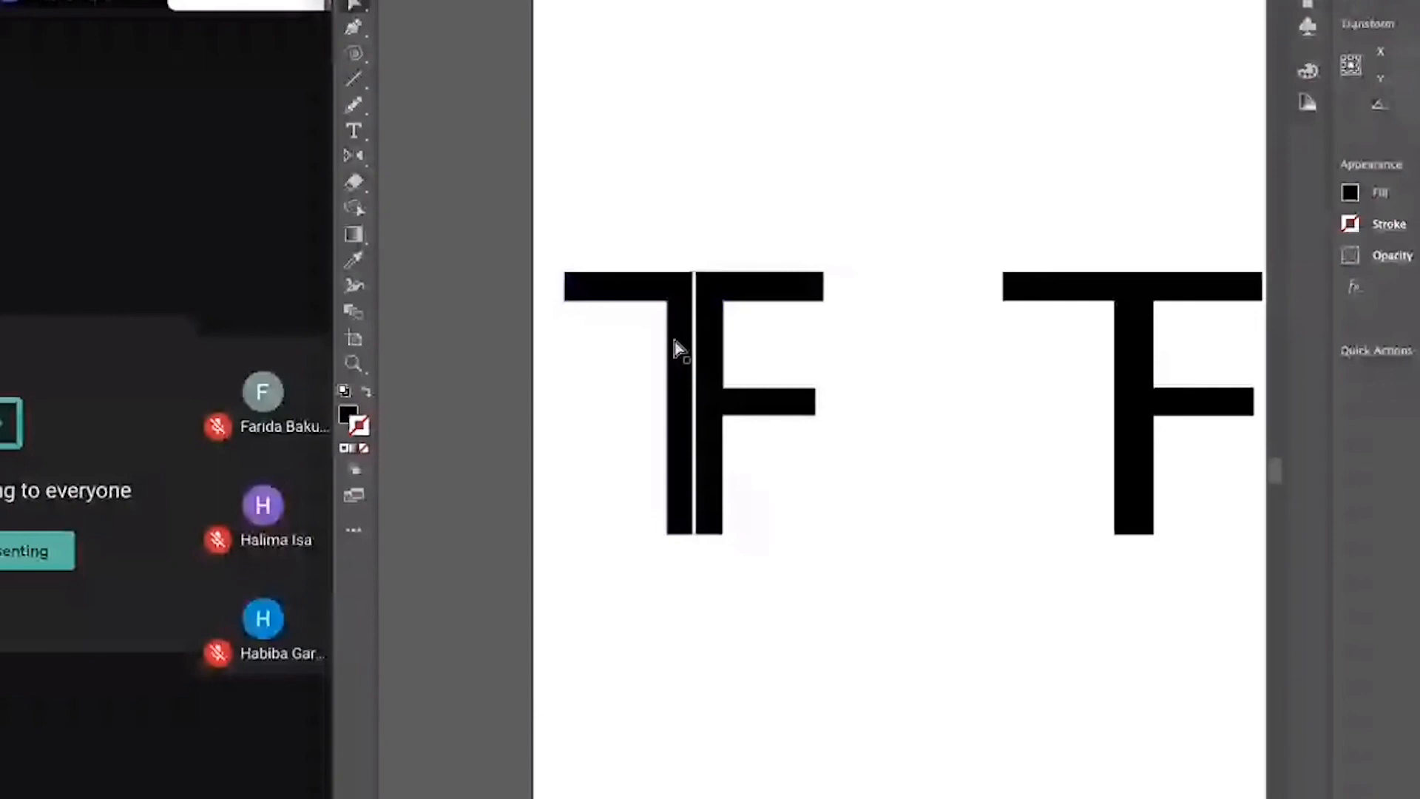
- Show the shape and line drawing tools grouped with the Line Segment tool
{"action": "scroll", "coordinate": [674, 340], "scroll_direction": "down", "scroll_amount": 1}
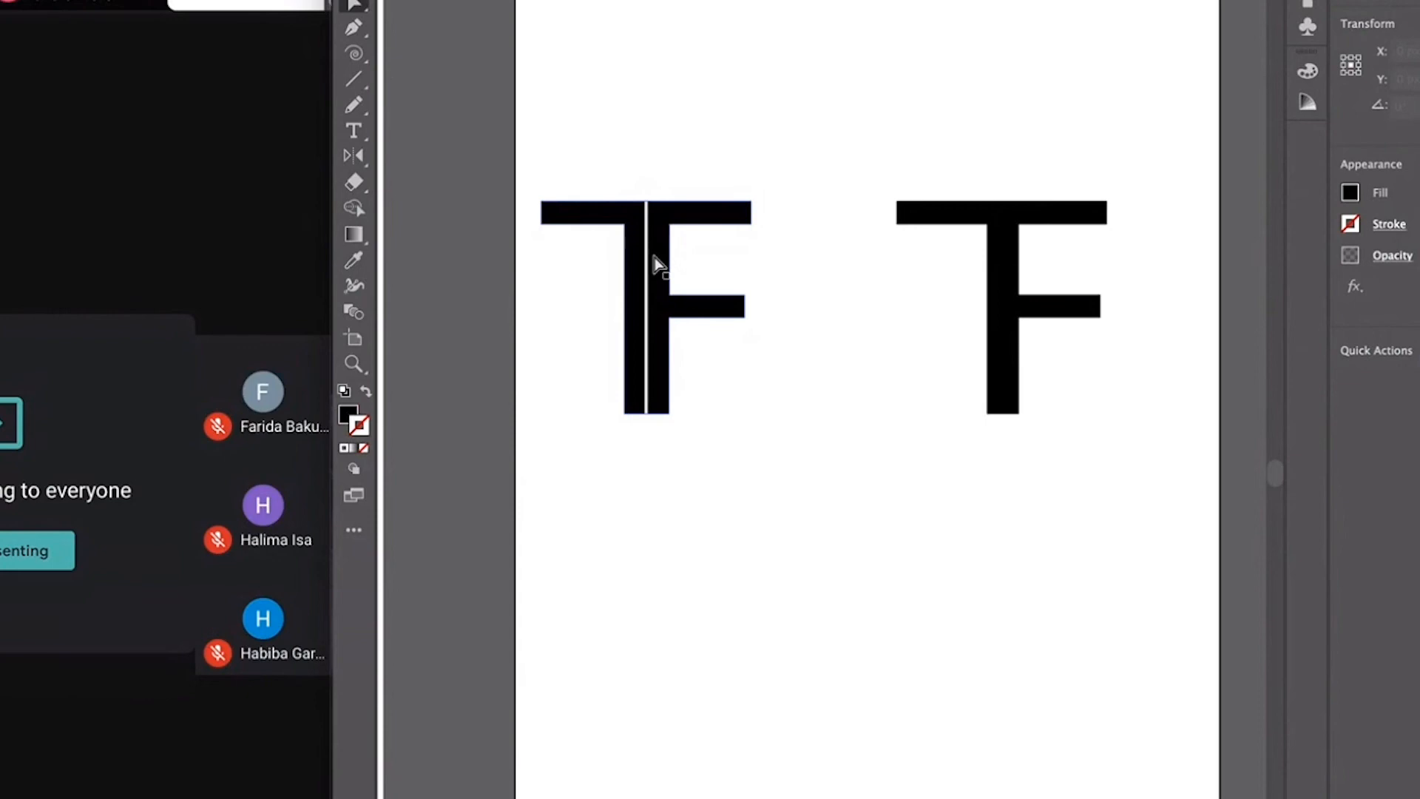
{"action": "left_click", "coordinate": [356, 79]}
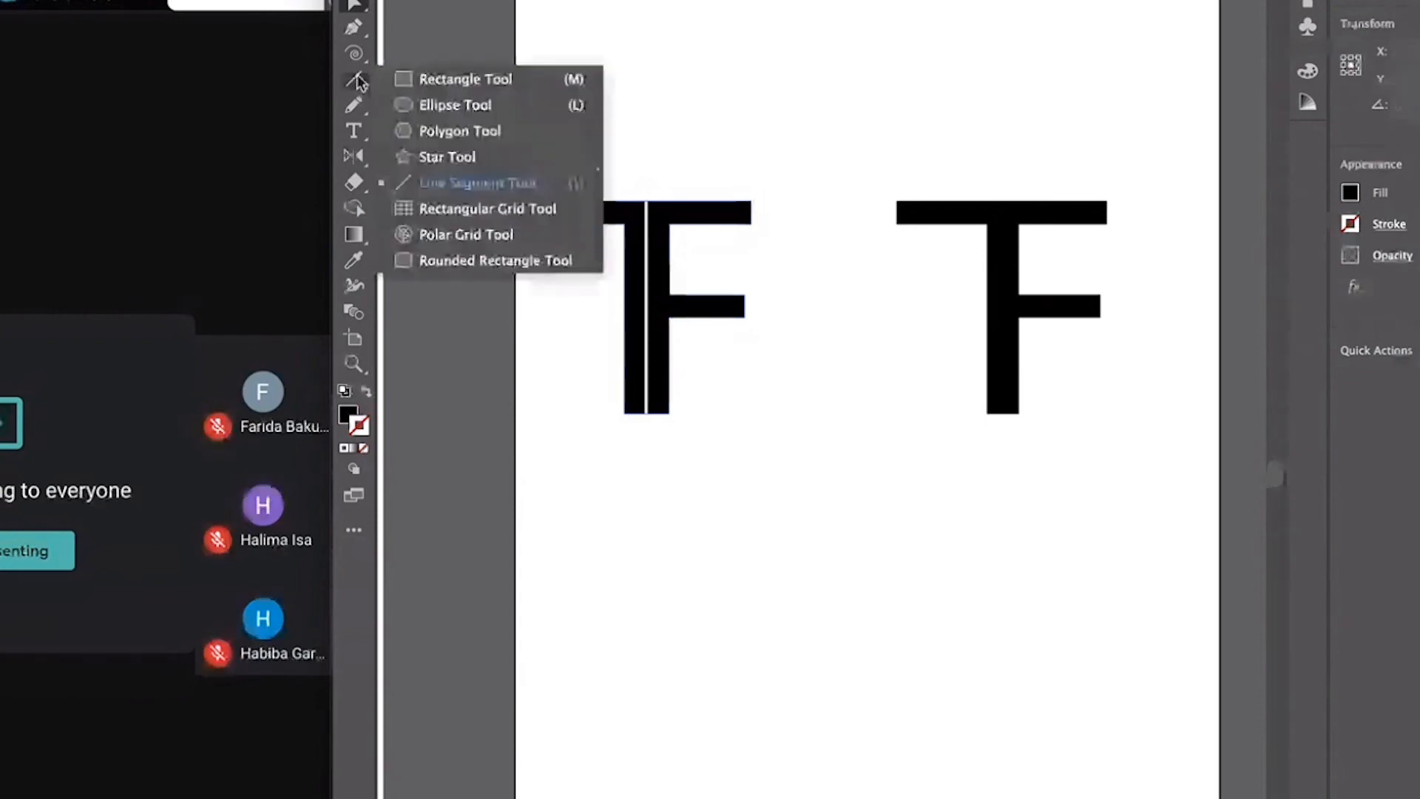